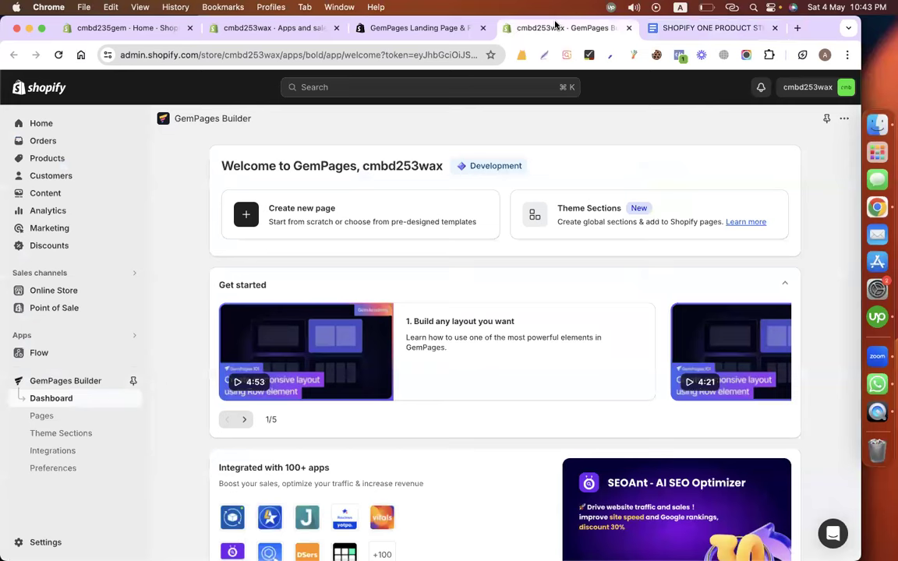
# Look over the GemPages app-store listing, then go back to the GemPages dashboard.
pyautogui.click(413, 28)
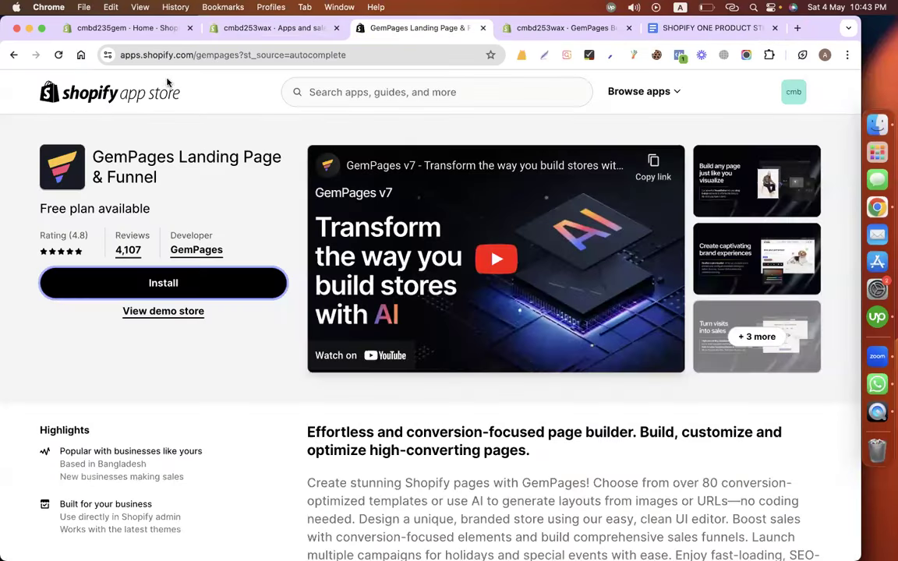
pyautogui.moveTo(183, 54); pyautogui.dragTo(121, 55)
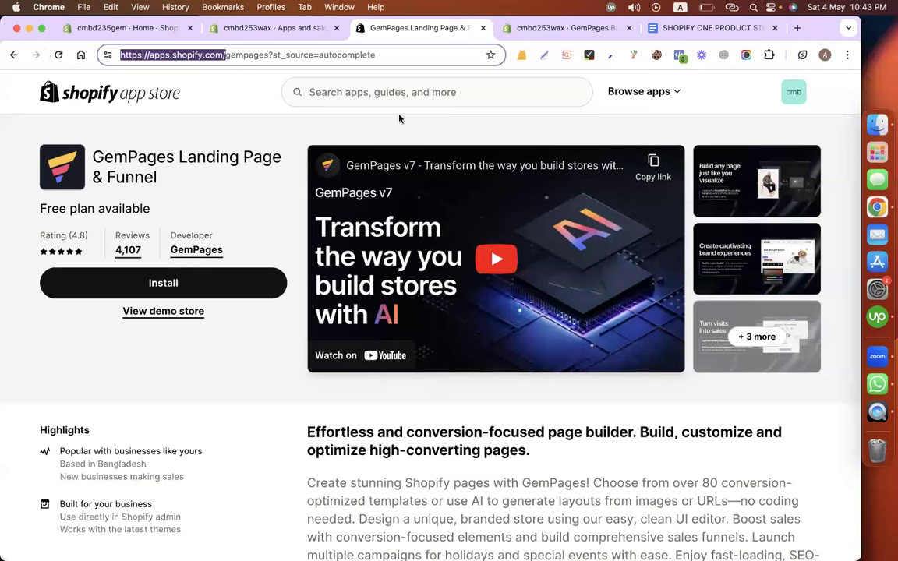
pyautogui.click(355, 94)
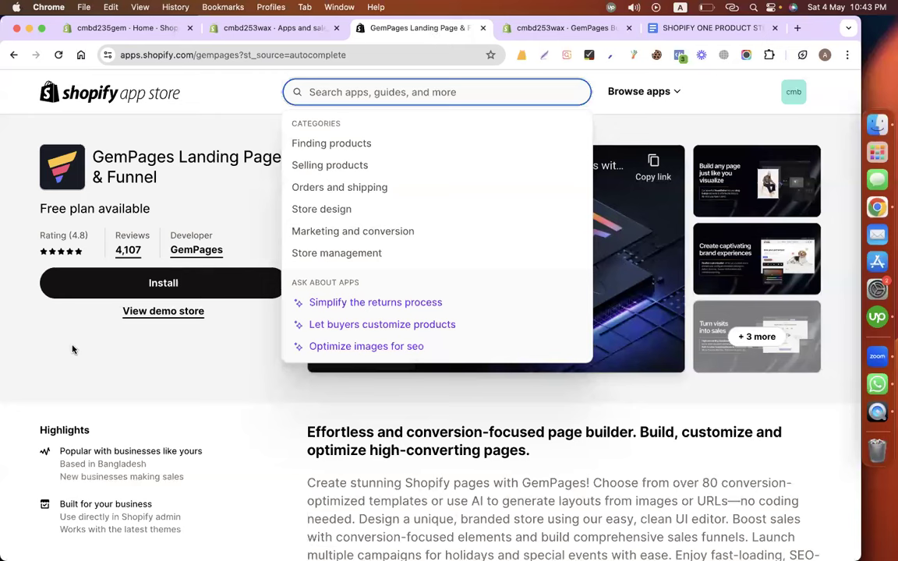
pyautogui.click(141, 157)
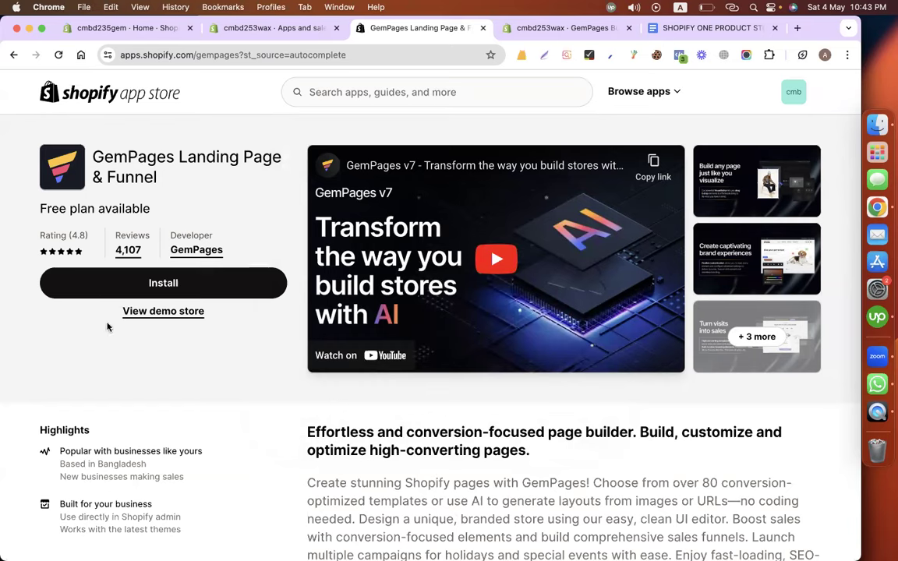
pyautogui.click(524, 33)
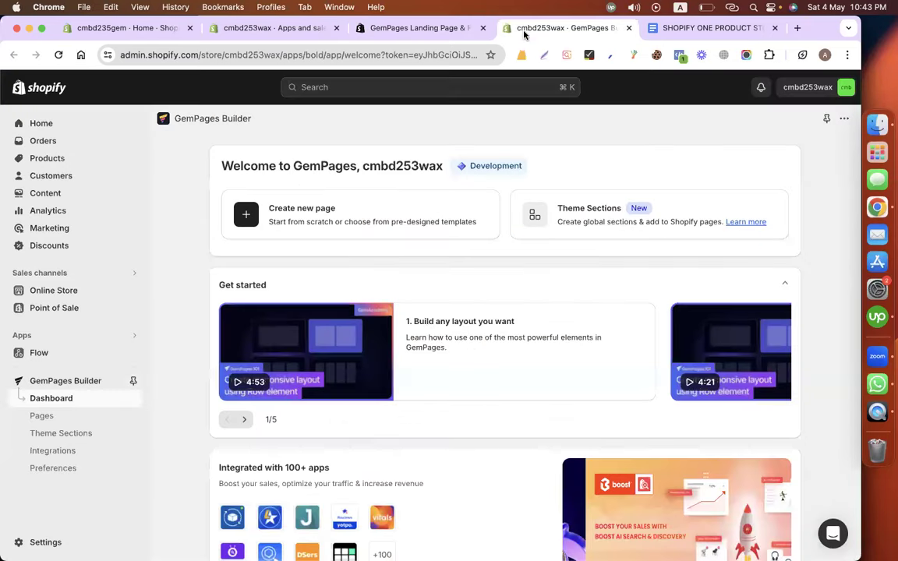
pyautogui.scroll(-5, 427, 319)
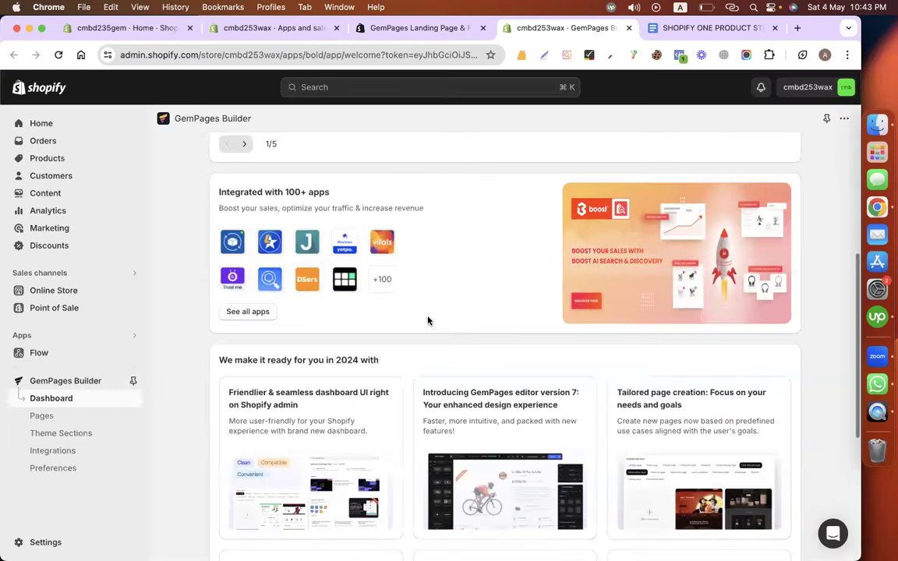
pyautogui.scroll(5, 427, 319)
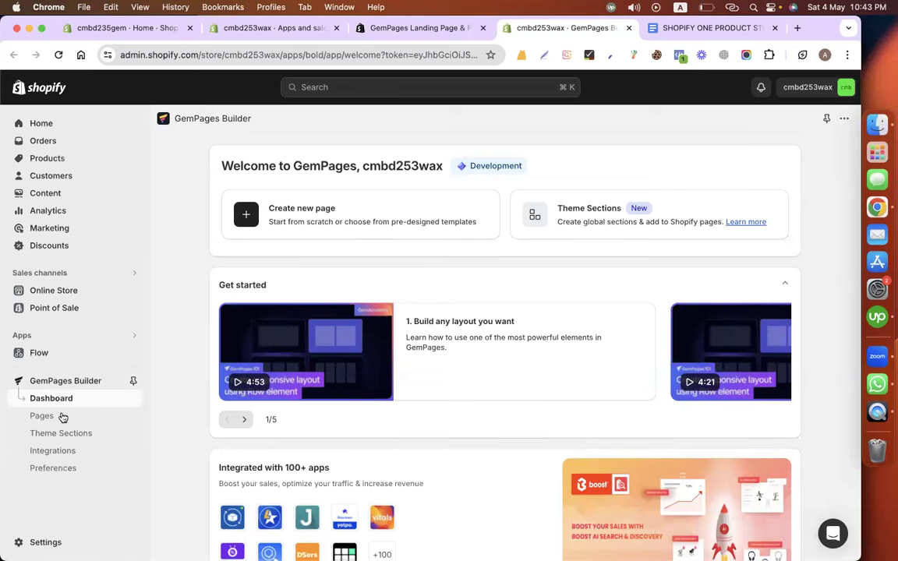
pyautogui.scroll(-2, 64, 420)
# Show the Pages list with the default Product, Collection and Home templates, and preview the storefront.
pyautogui.click(65, 420)
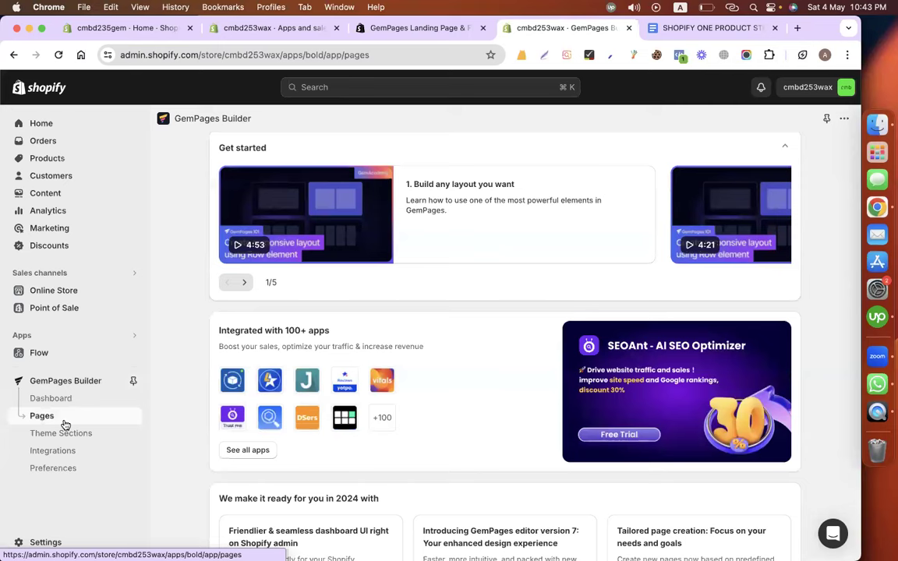
pyautogui.scroll(-2, 180, 397)
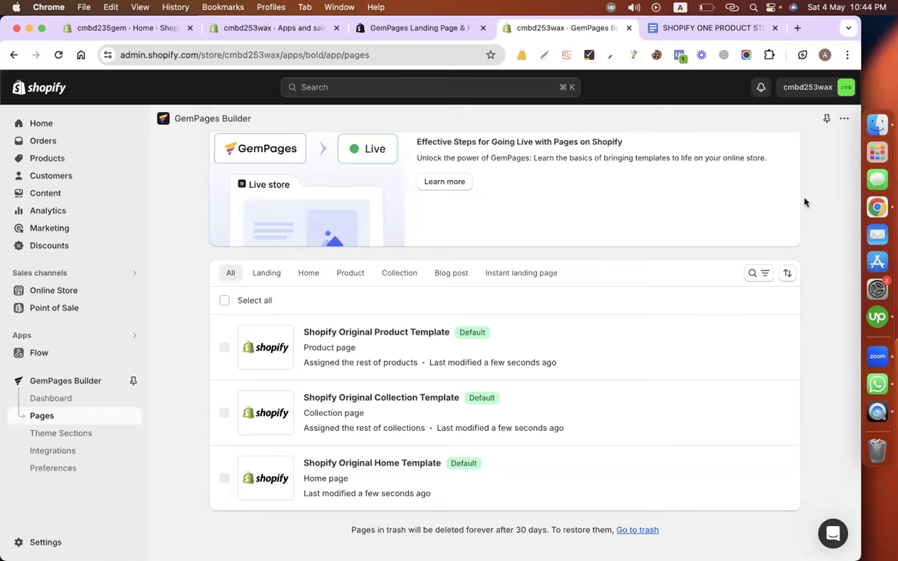
pyautogui.scroll(2, 806, 206)
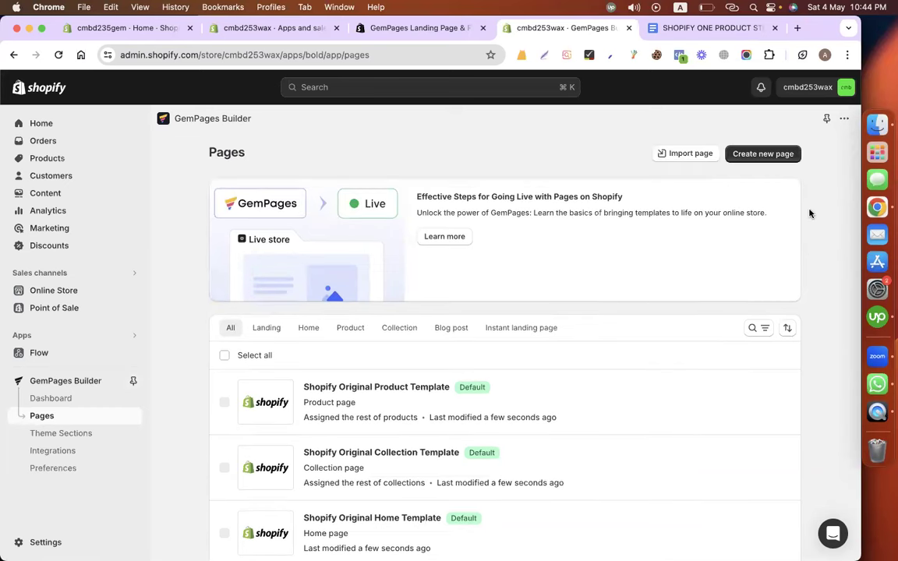
pyautogui.scroll(-2, 809, 213)
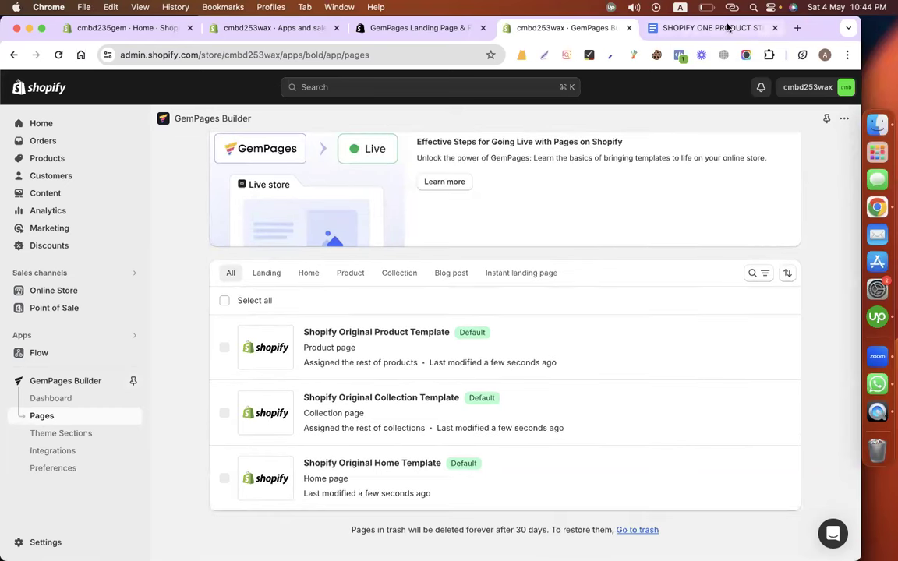
pyautogui.click(133, 290)
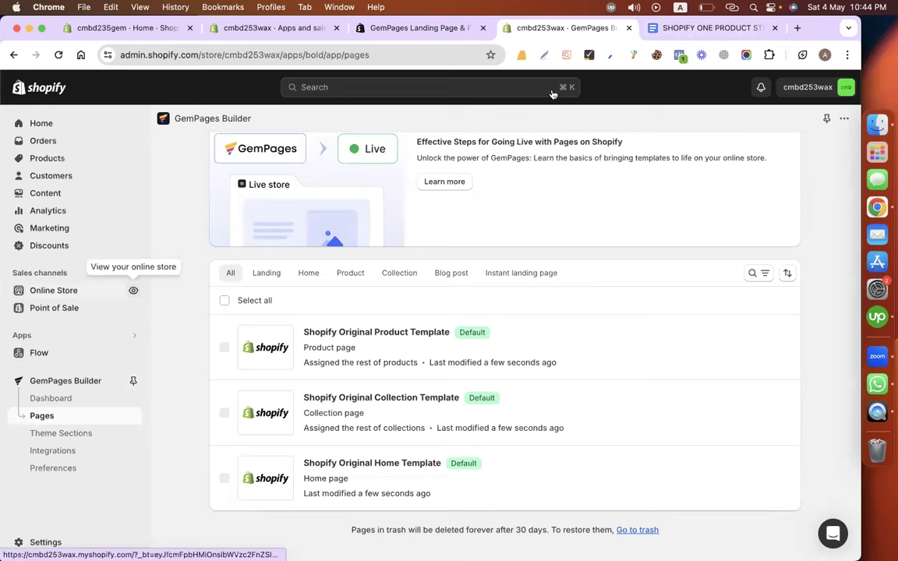
pyautogui.click(598, 36)
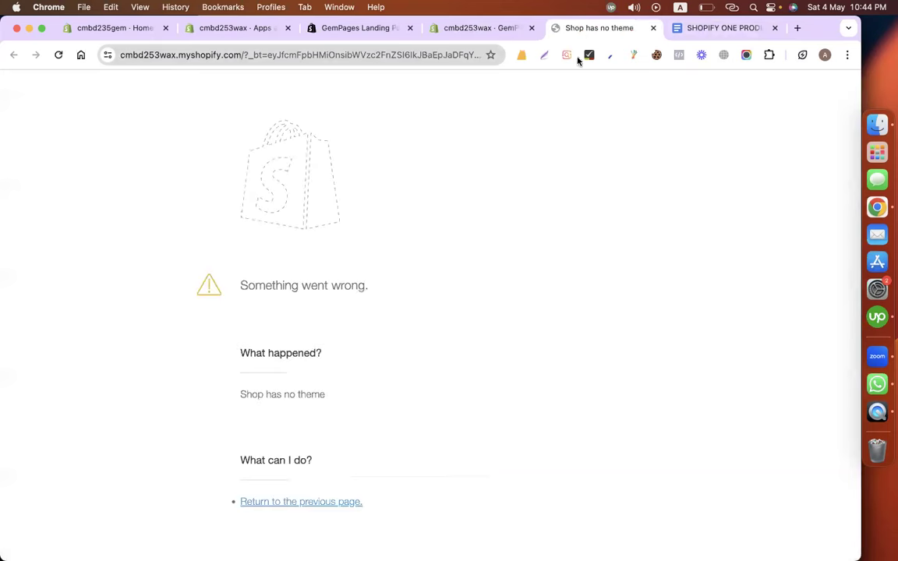
pyautogui.press('super+l')
pyautogui.press('super+v')
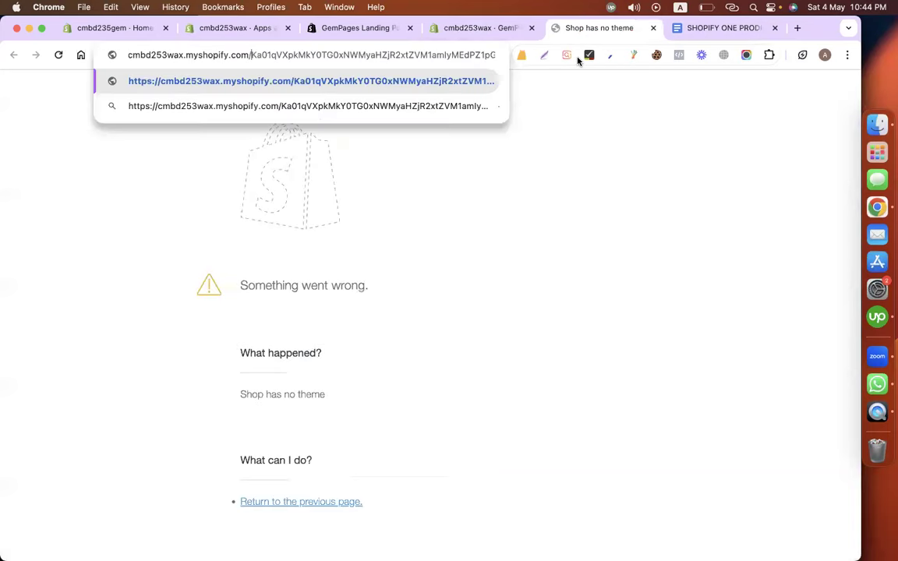
pyautogui.press('Return')
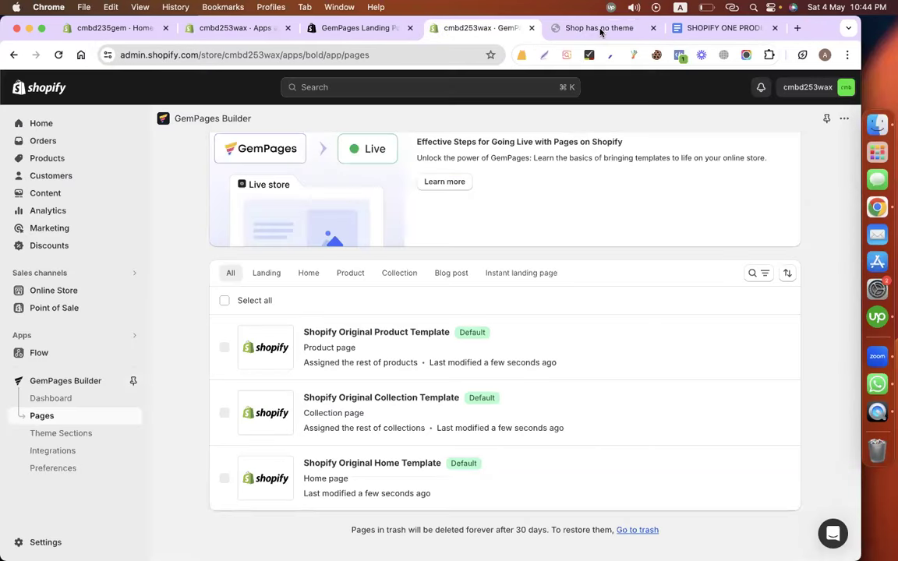
pyautogui.click(603, 30)
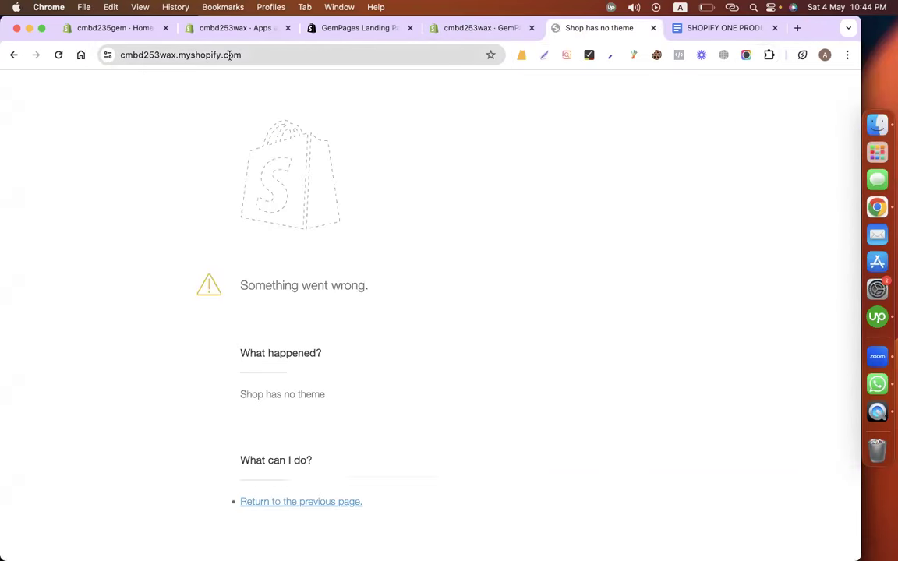
pyautogui.click(230, 55)
pyautogui.press('super+c')
pyautogui.press('super+shift+n')
pyautogui.press('super+v')
pyautogui.press('Return')
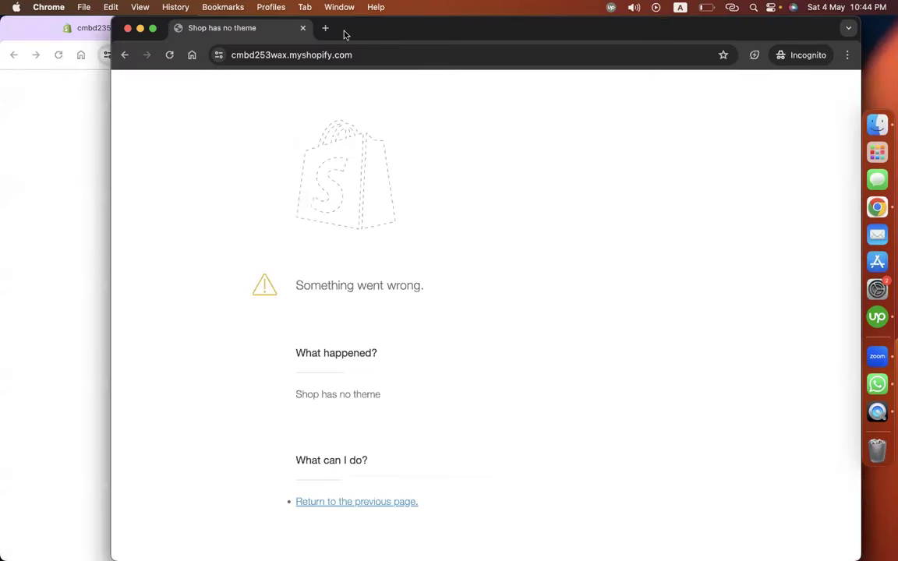
pyautogui.click(302, 28)
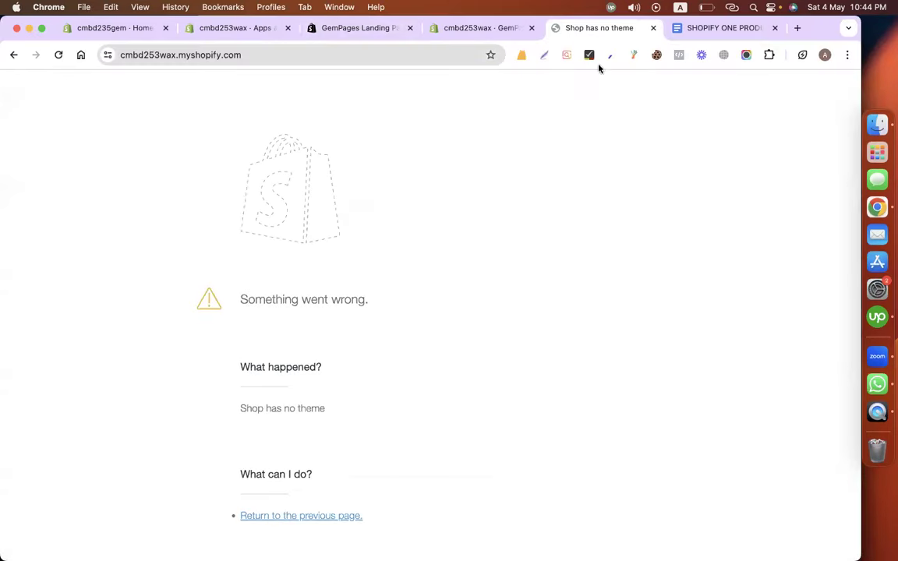
pyautogui.press('super+w')
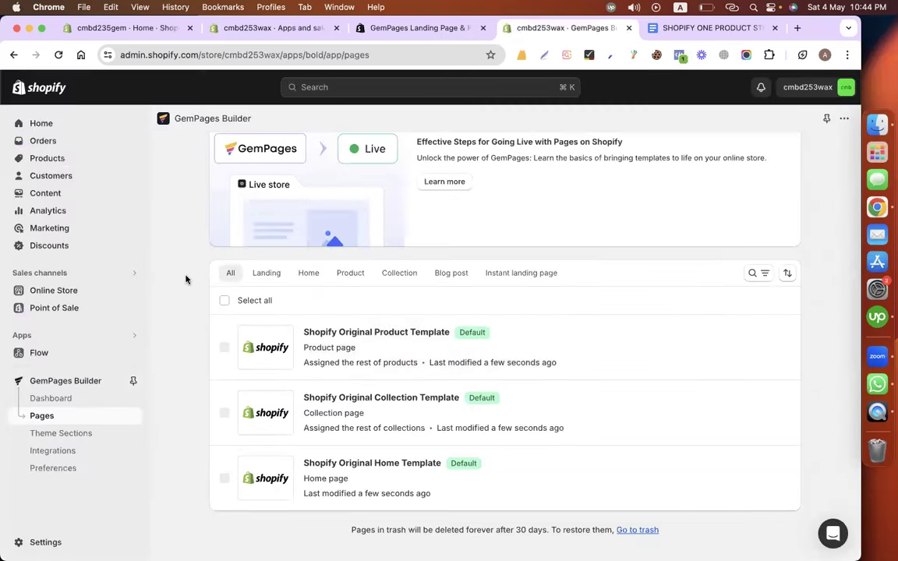
# Filter to Home pages and create a blank Home Page draft from scratch.
pyautogui.click(307, 273)
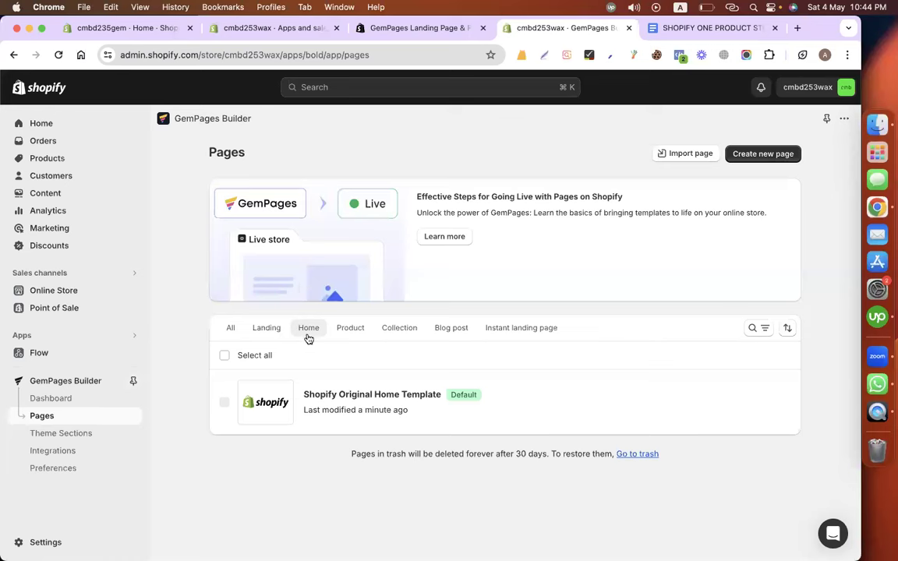
pyautogui.click(775, 159)
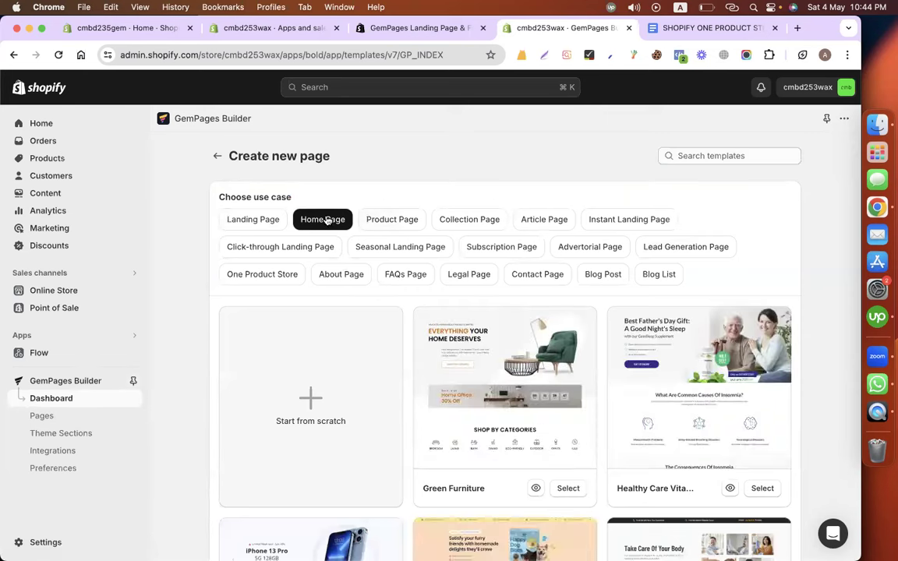
pyautogui.scroll(-1, 352, 355)
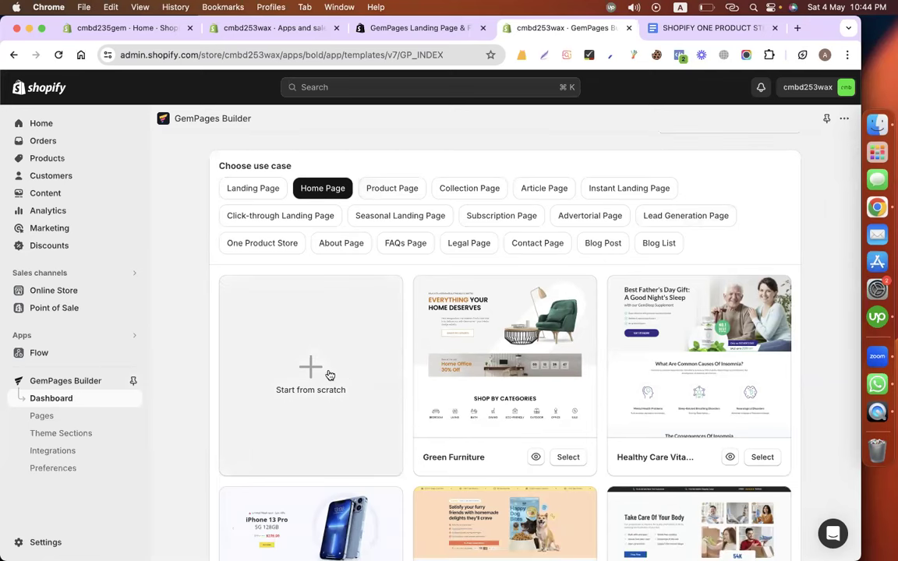
pyautogui.click(324, 368)
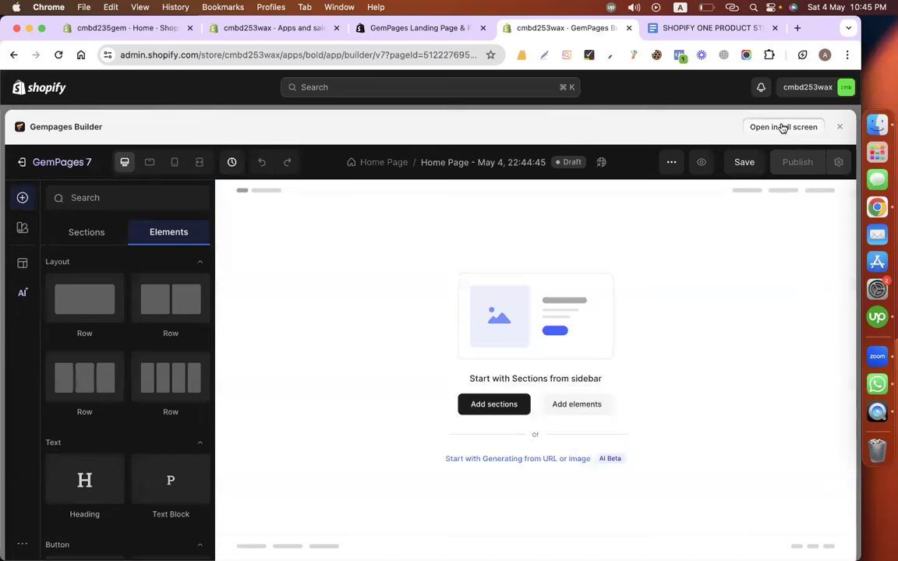
# Open the 'Home Page - May 4, 22:44:45' draft in the full-screen editor.
pyautogui.click(782, 127)
pyautogui.click(585, 395)
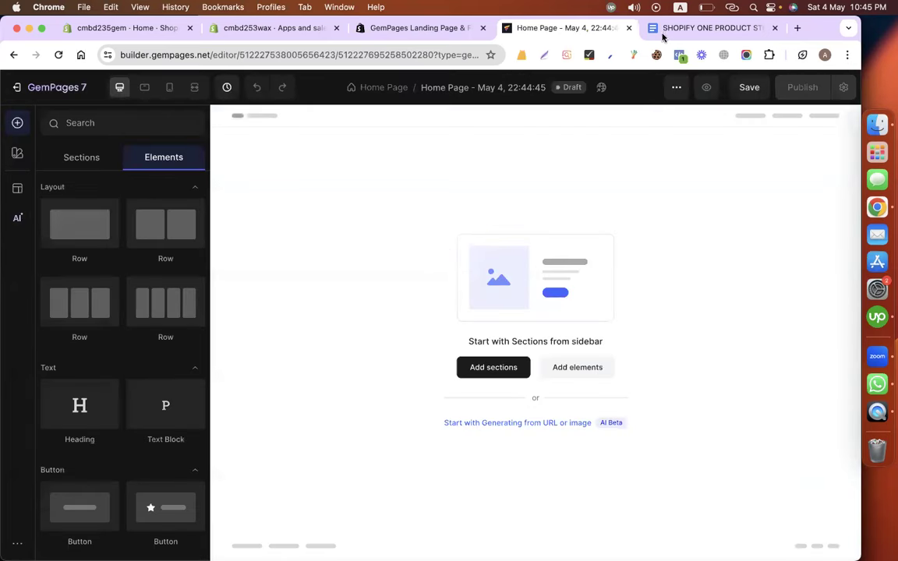
# Screenshot the candle photo from the store-plan doc, then add a single-column row to the page.
pyautogui.hotkey('ctrl', 'Tab')
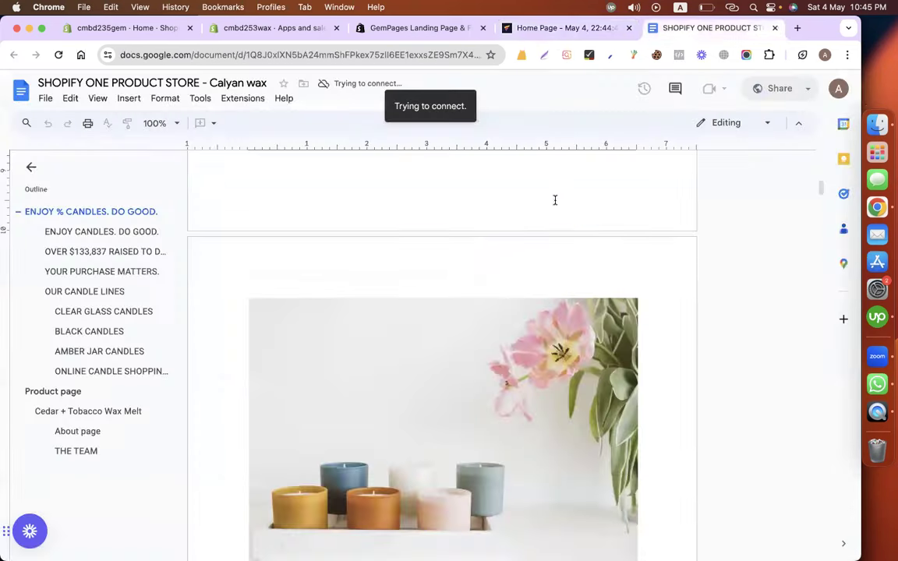
pyautogui.scroll(4, 538, 203)
pyautogui.scroll(2, 361, 269)
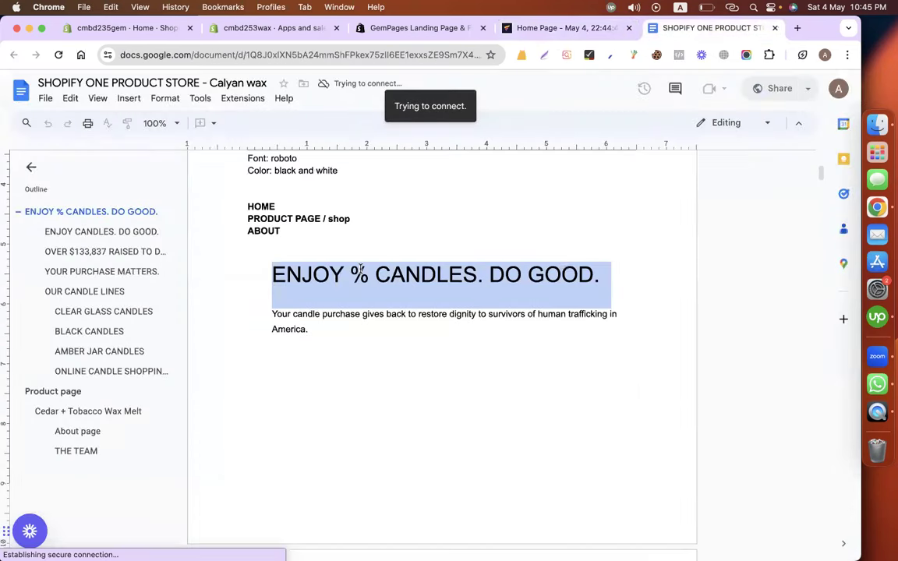
pyautogui.scroll(-1, 361, 269)
pyautogui.scroll(-8, 361, 269)
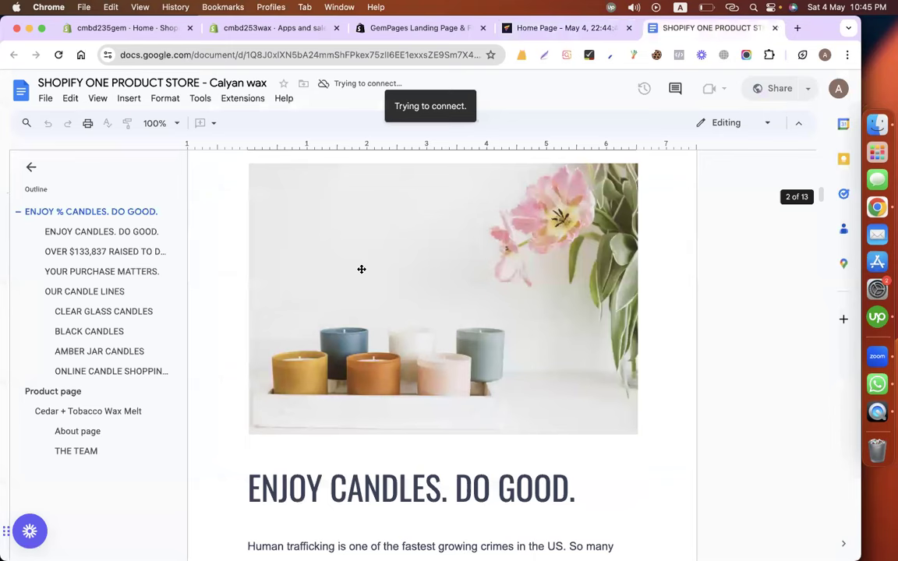
pyautogui.scroll(1, 361, 269)
pyautogui.press('super+shift+4')
pyautogui.moveTo(709, 480); pyautogui.dragTo(634, 457)
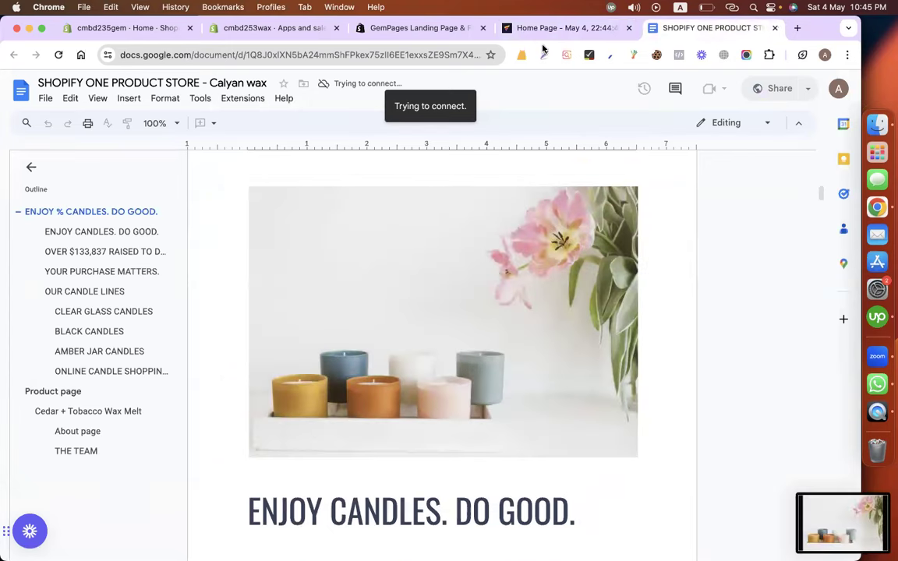
pyautogui.click(538, 31)
pyautogui.moveTo(79, 226); pyautogui.dragTo(421, 193)
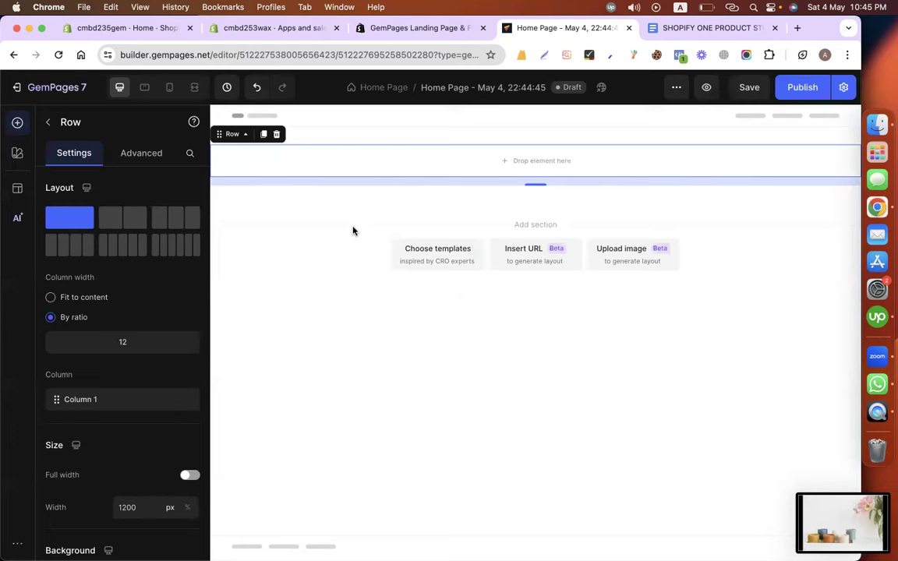
# Open the Template Library of ready-made sections, glancing at the planning doc.
pyautogui.click(432, 253)
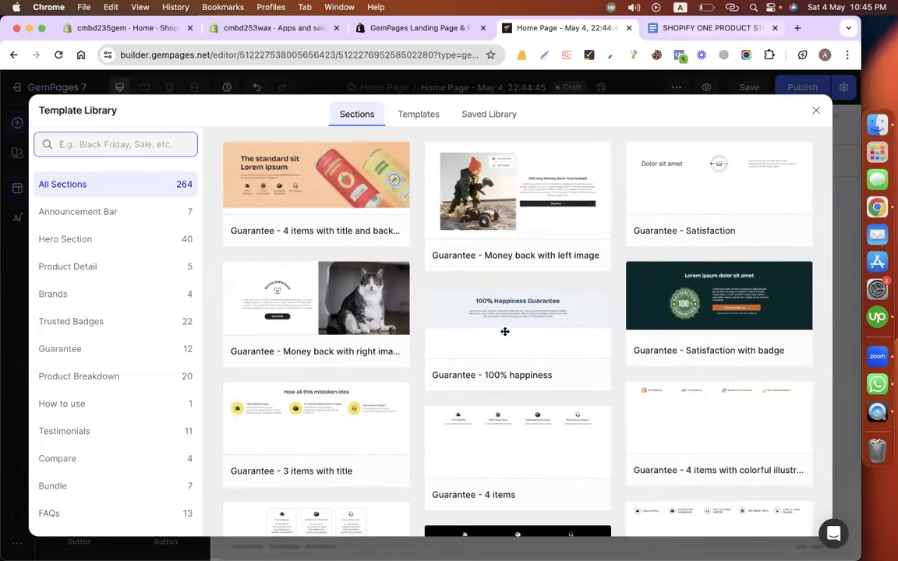
pyautogui.hotkey('ctrl', 'Tab')
pyautogui.scroll(3, 376, 310)
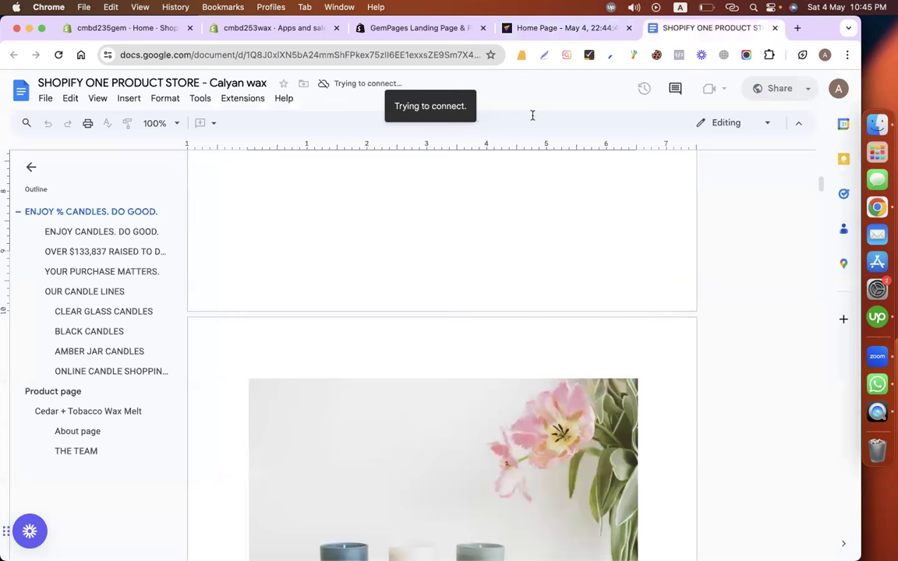
pyautogui.click(592, 33)
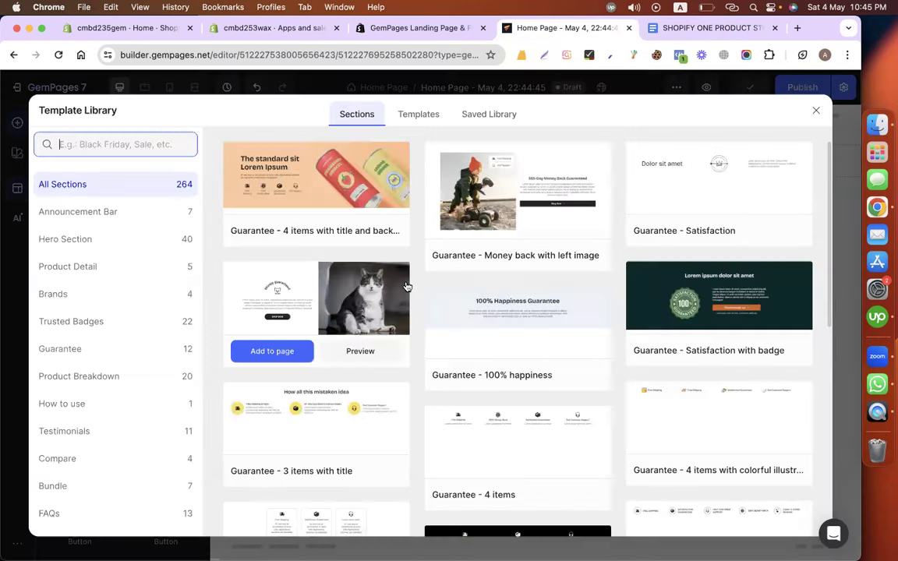
pyautogui.scroll(-5, 389, 356)
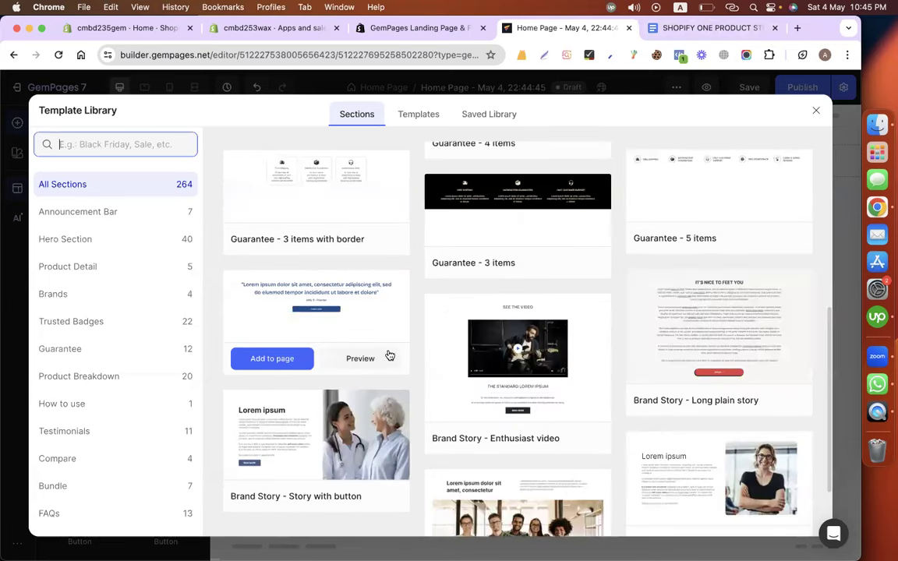
pyautogui.scroll(-5, 389, 355)
pyautogui.scroll(10, 376, 280)
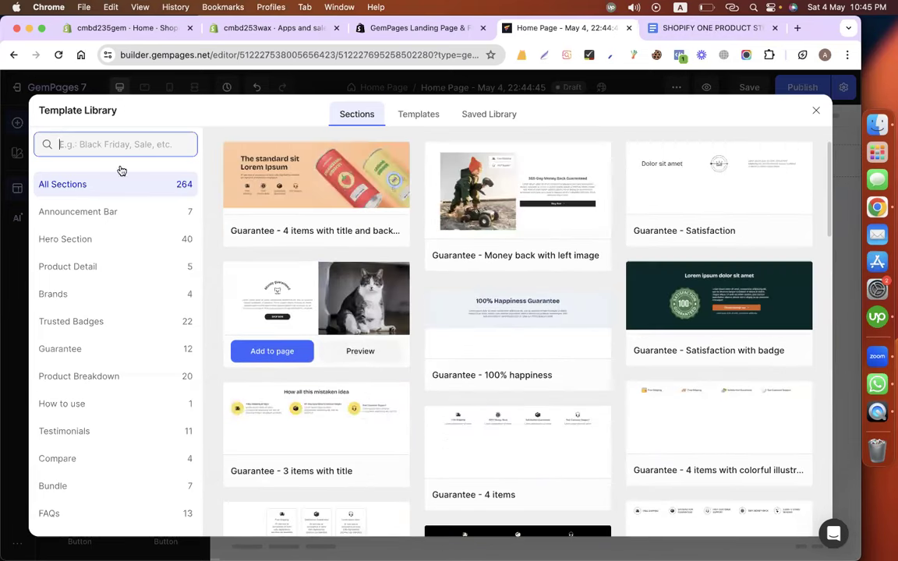
# Search 'hero' and add the Features - Style 5 template to the page.
pyautogui.write('her')
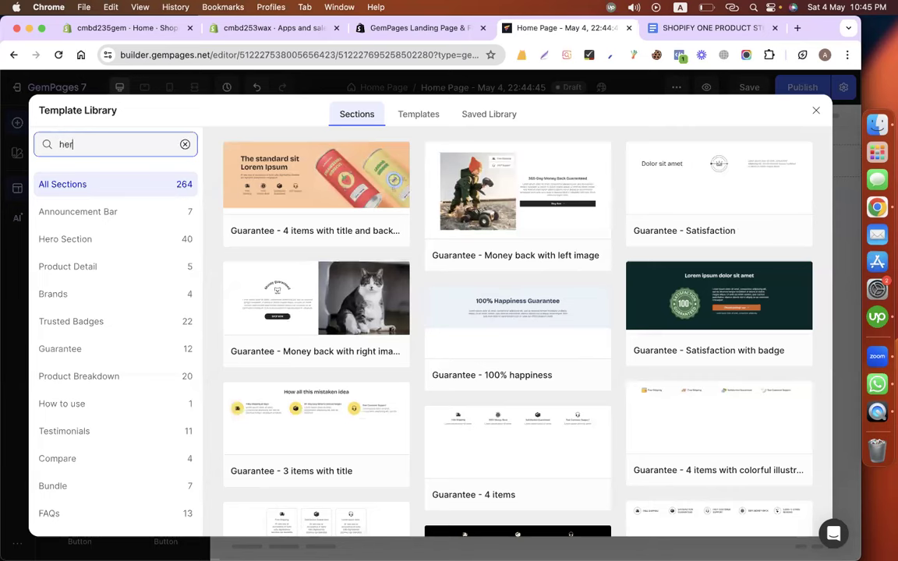
pyautogui.write('o')
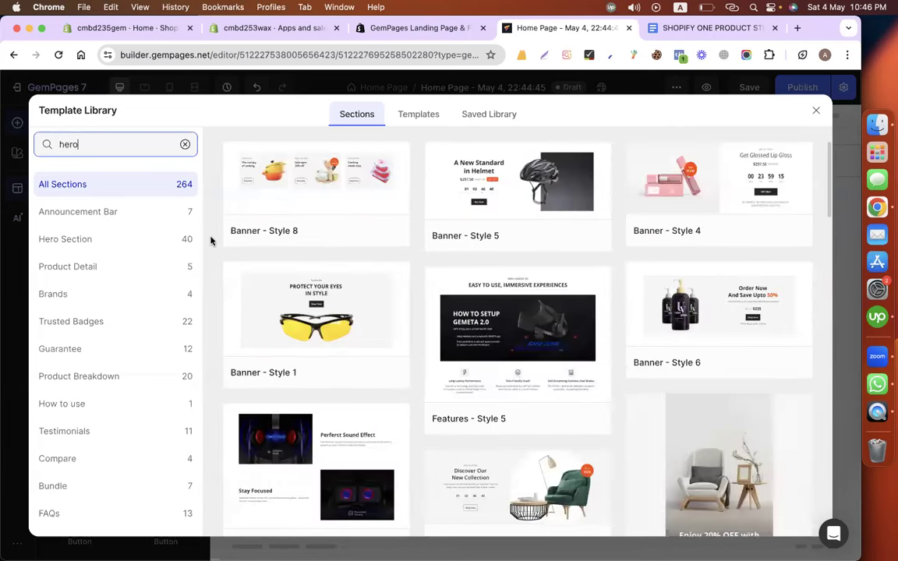
pyautogui.moveTo(448, 321)
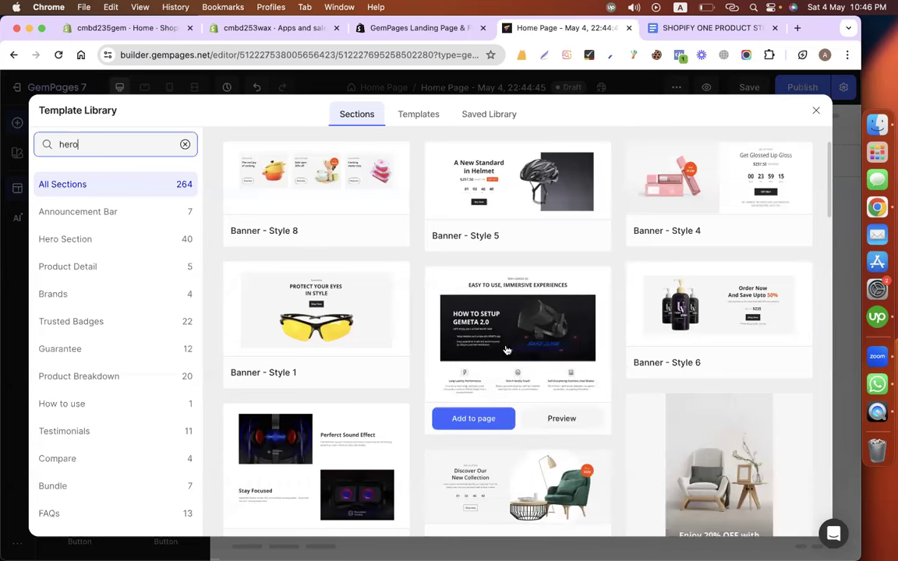
pyautogui.scroll(-1, 534, 339)
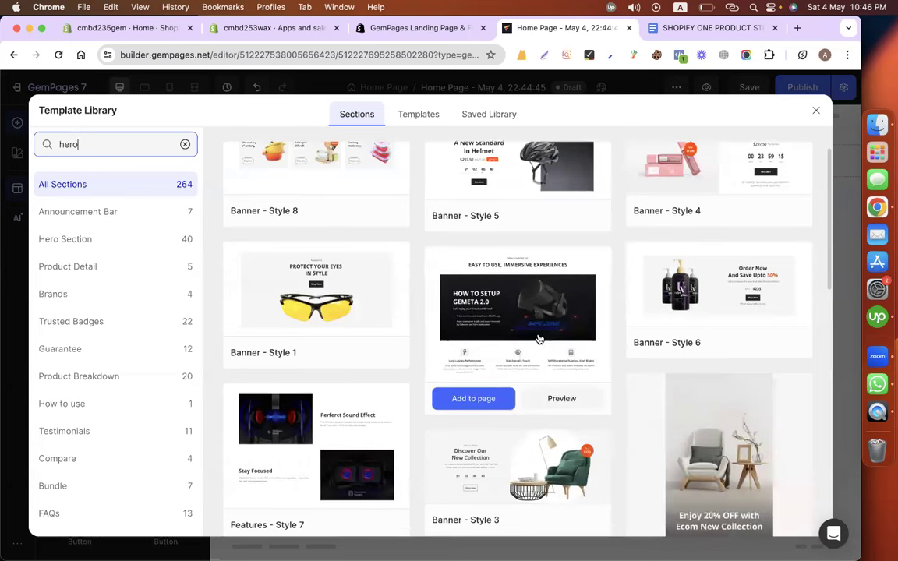
pyautogui.scroll(-3, 538, 339)
pyautogui.scroll(-3, 483, 272)
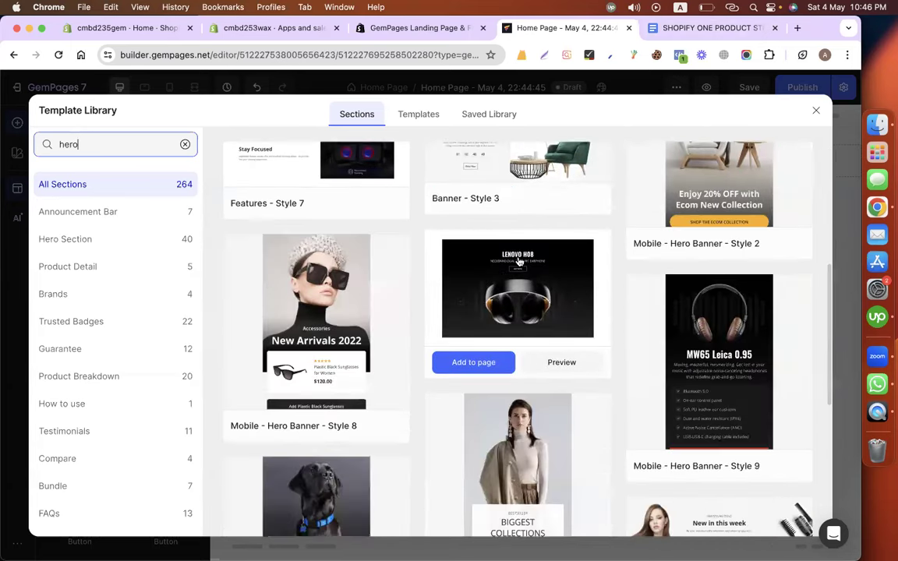
pyautogui.scroll(-4, 518, 262)
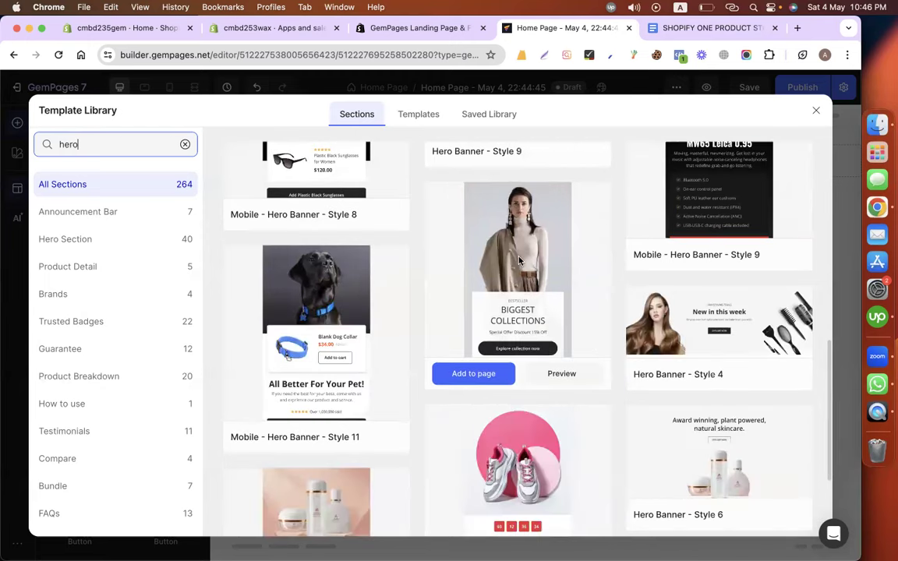
pyautogui.scroll(7, 519, 262)
pyautogui.scroll(2, 519, 262)
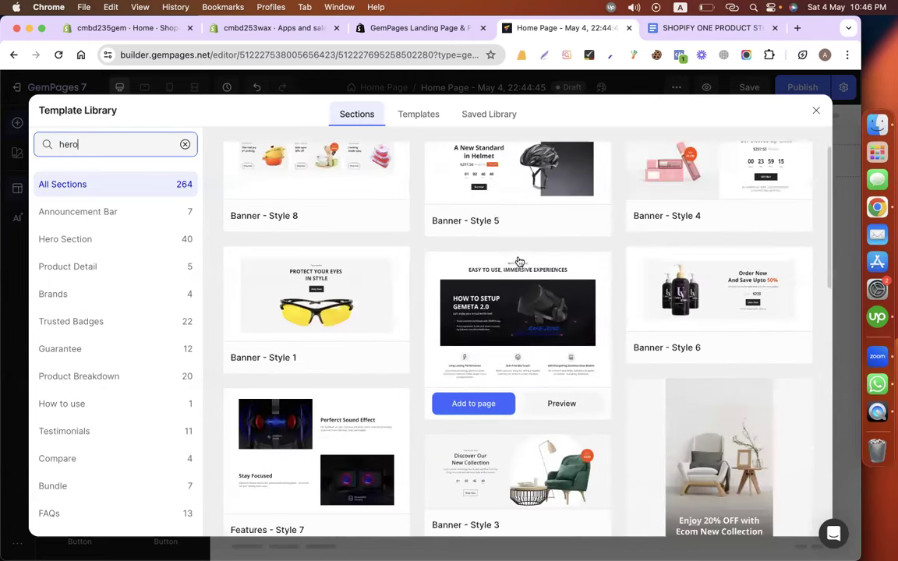
pyautogui.click(490, 405)
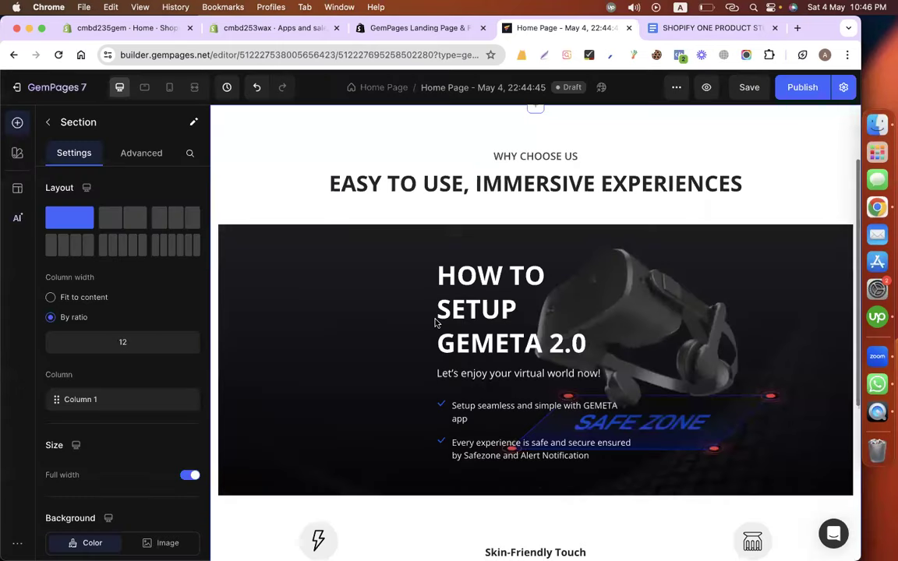
# Delete the empty Section 1 above the features template.
pyautogui.scroll(2, 565, 297)
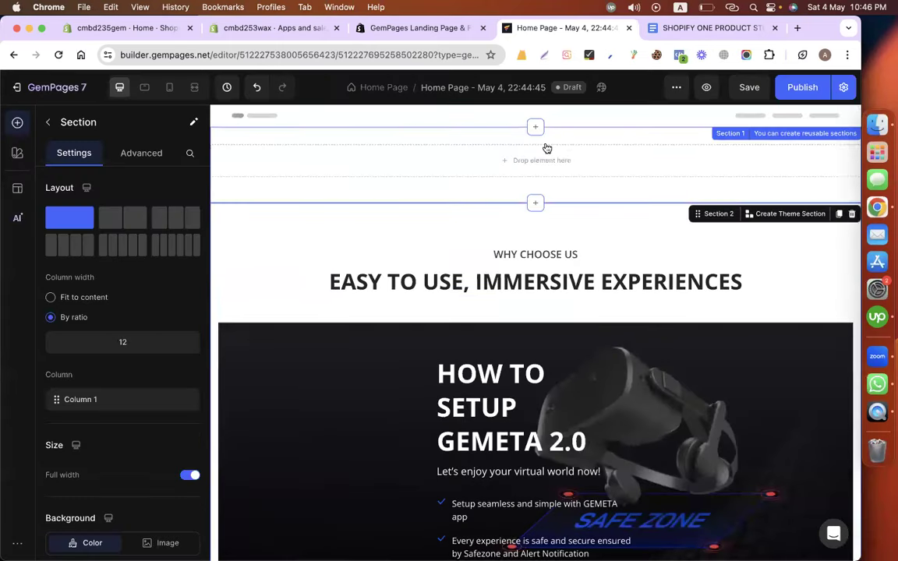
pyautogui.click(677, 173)
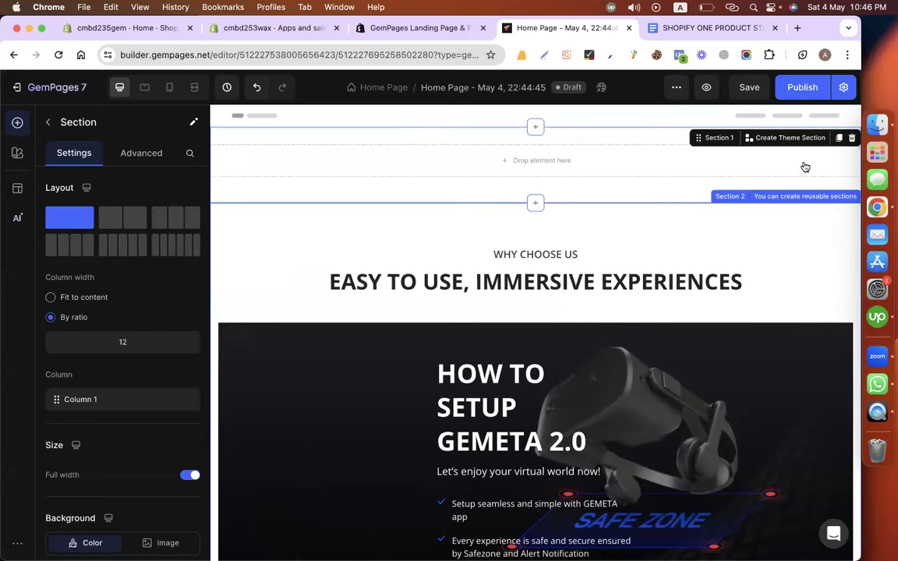
pyautogui.click(851, 138)
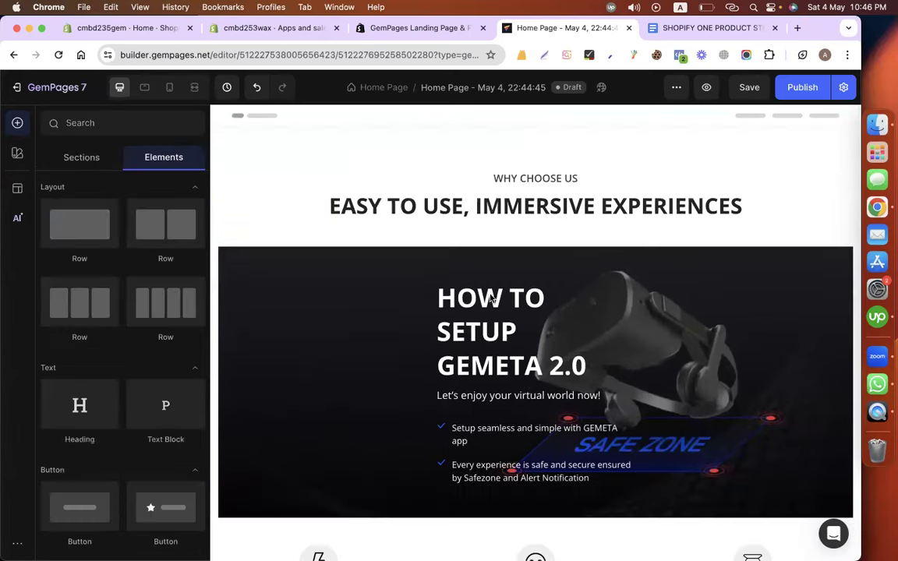
pyautogui.scroll(-2, 490, 320)
pyautogui.scroll(1, 385, 267)
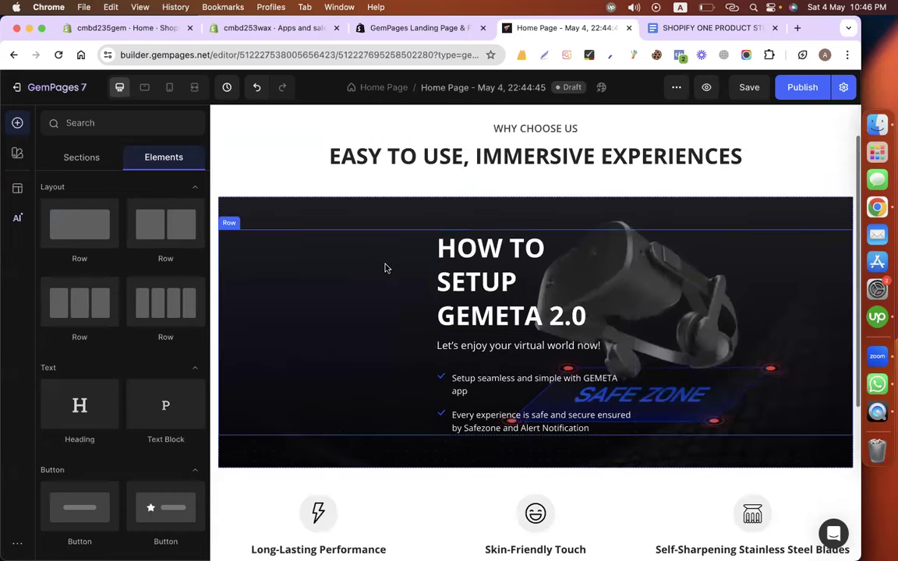
pyautogui.scroll(1, 436, 180)
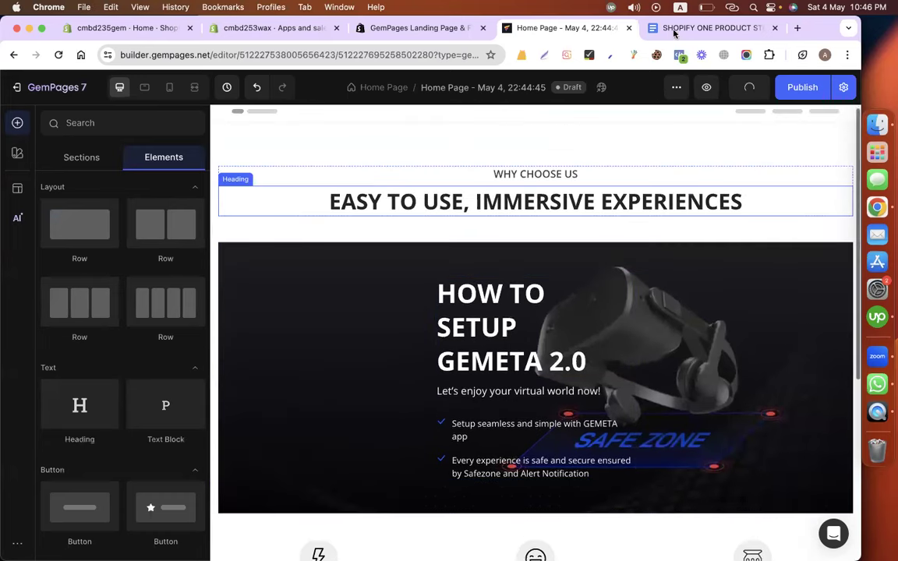
# Check the candle-store doc, then select the hero banner block.
pyautogui.hotkey('ctrl', 'Tab')
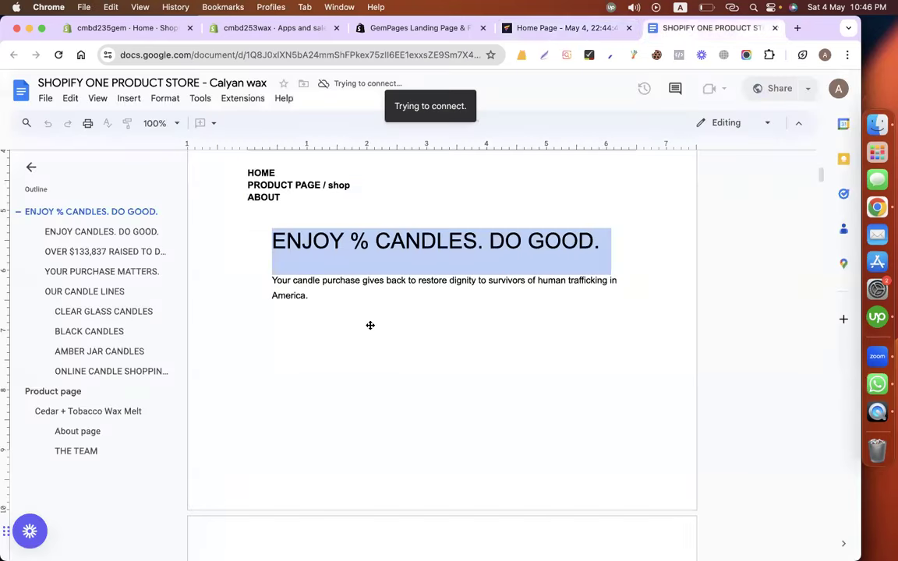
pyautogui.scroll(-5, 370, 324)
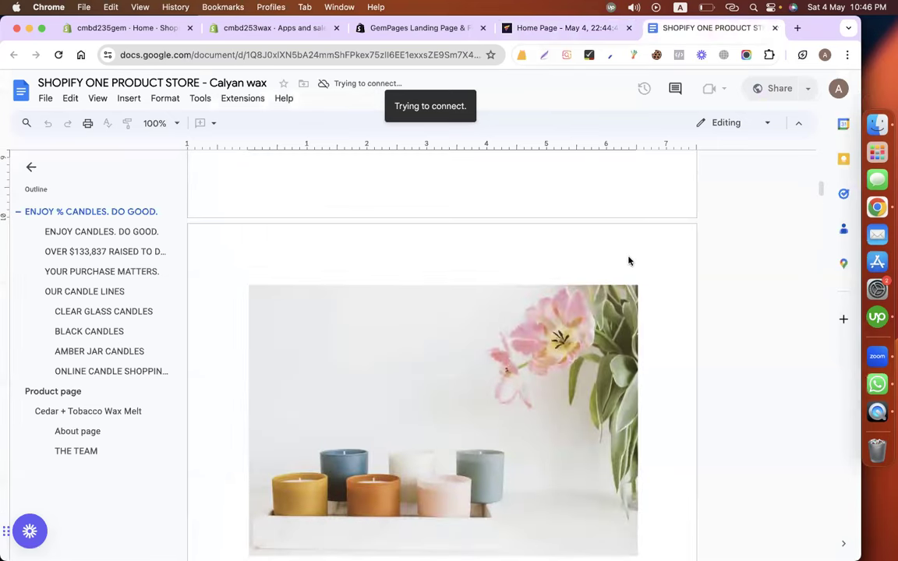
pyautogui.hotkey('ctrl', 'shift', 'Tab')
pyautogui.click(249, 267)
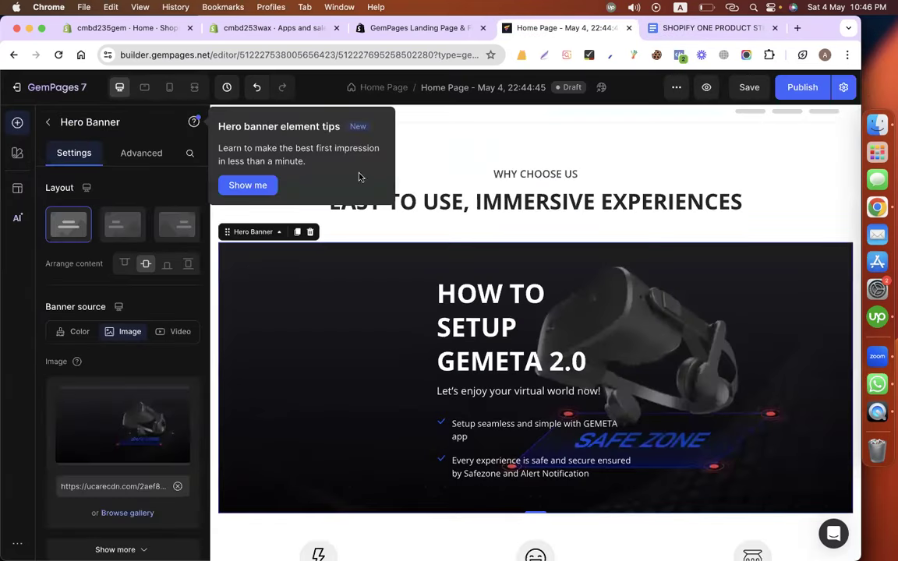
# Delete the banner's inner row with the 'HOW TO SETUP GEMETA 2.0' heading, tagline and checklist.
pyautogui.click(281, 259)
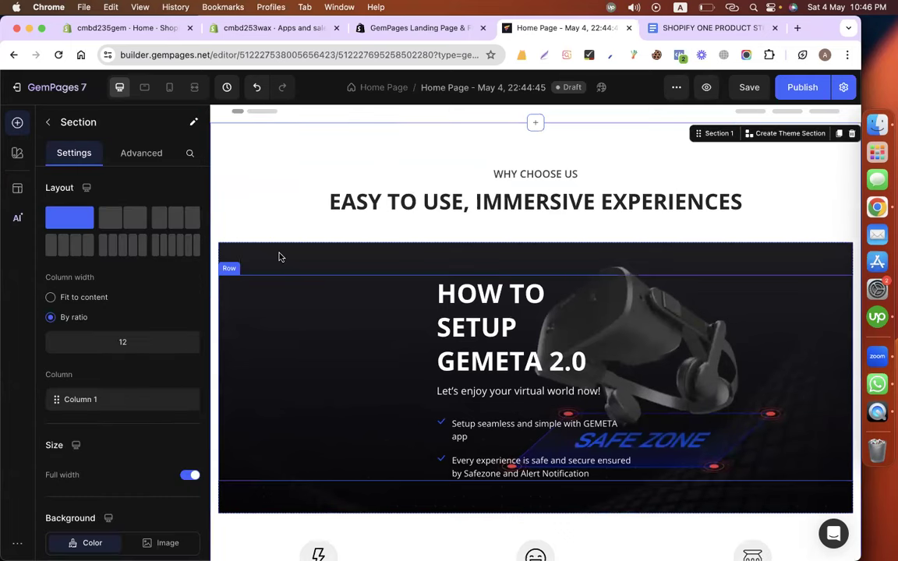
pyautogui.click(280, 257)
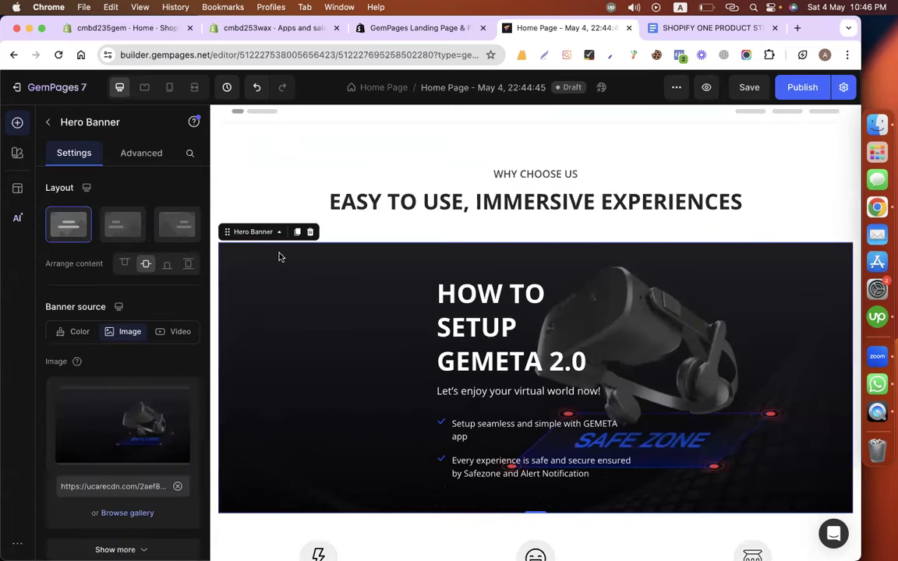
pyautogui.click(346, 322)
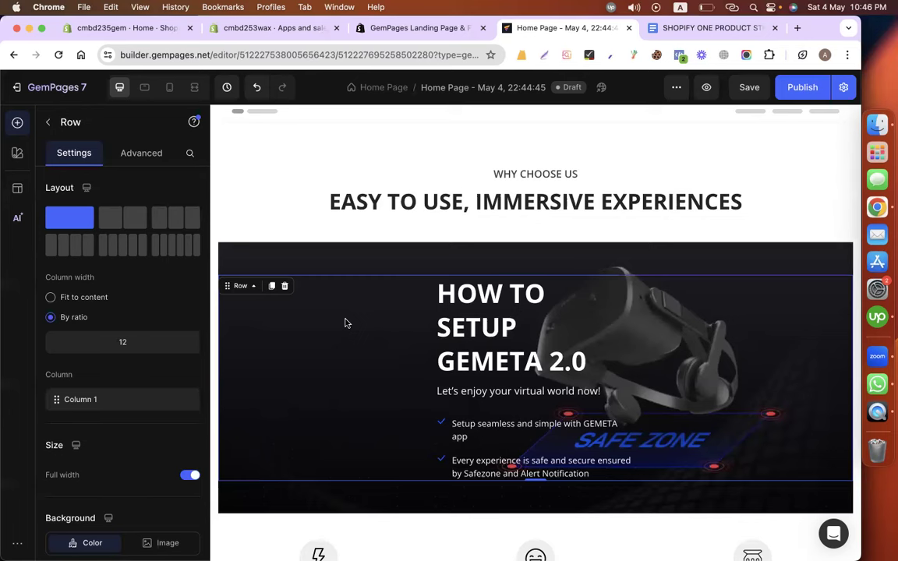
pyautogui.click(480, 313)
pyautogui.click(463, 391)
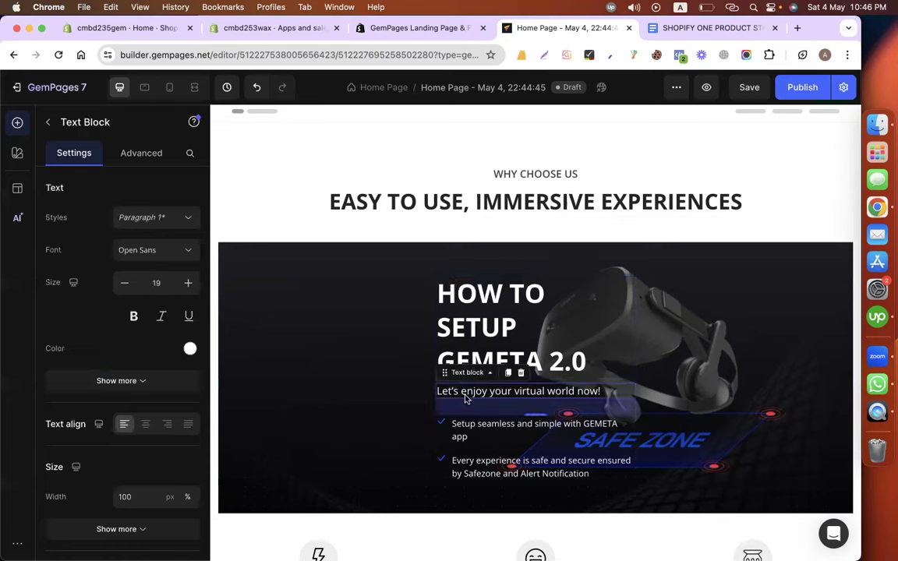
pyautogui.click(372, 397)
pyautogui.click(372, 397)
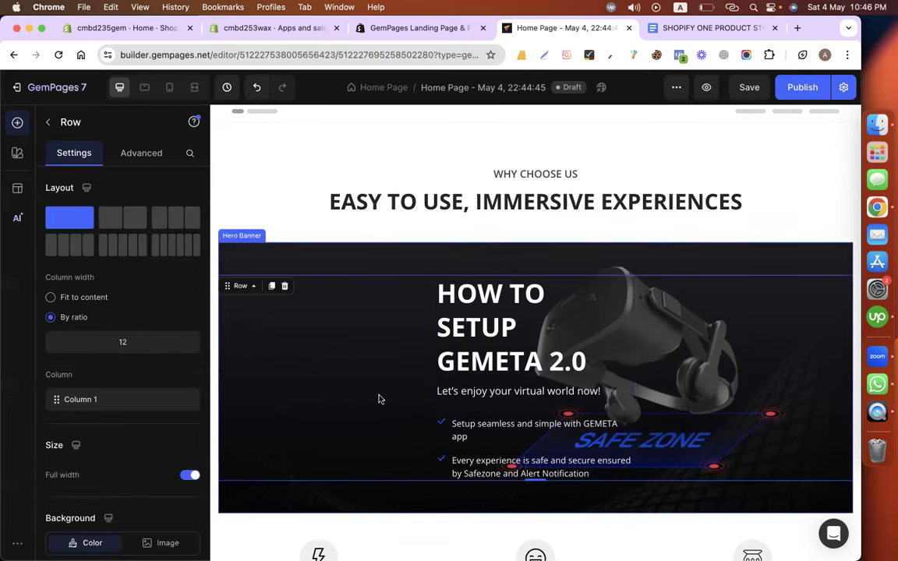
pyautogui.scroll(-3, 379, 399)
pyautogui.scroll(-3, 378, 399)
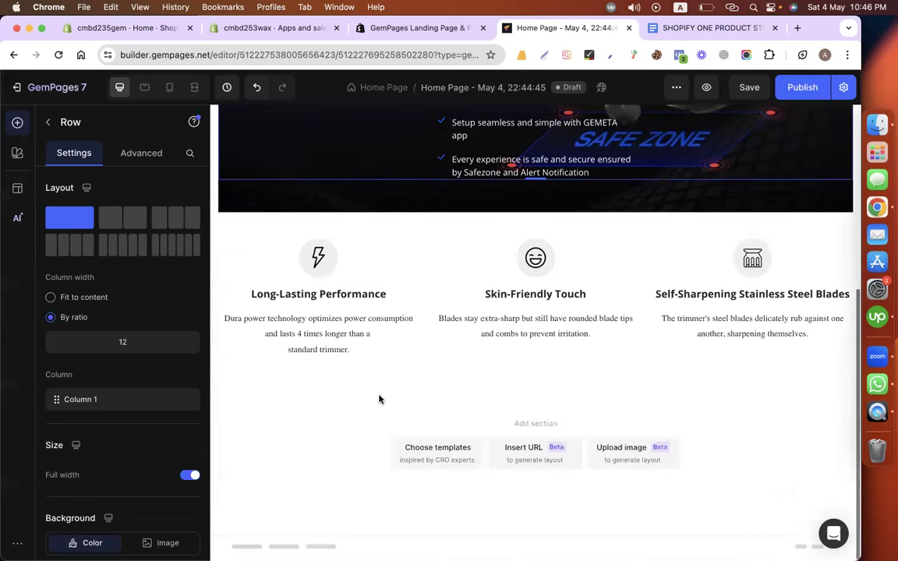
pyautogui.scroll(5, 378, 399)
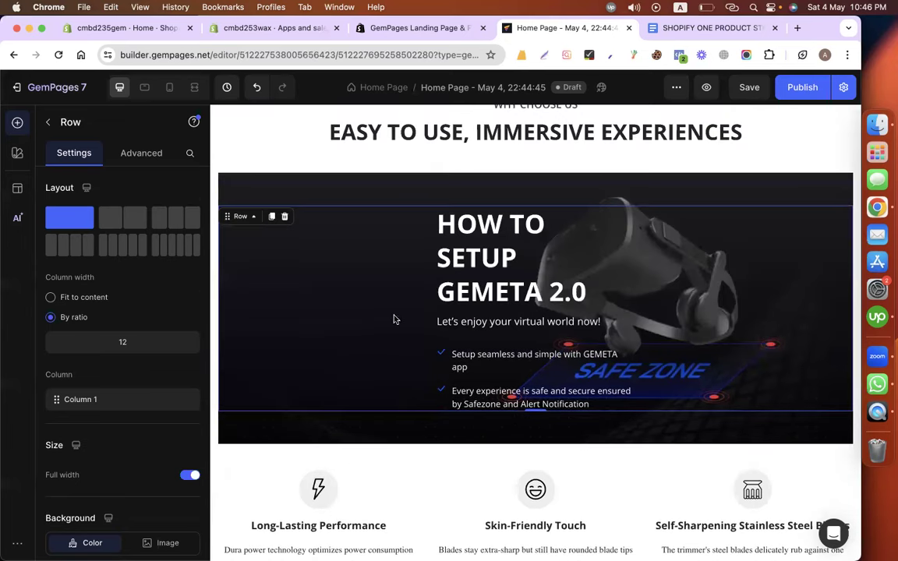
pyautogui.click(284, 216)
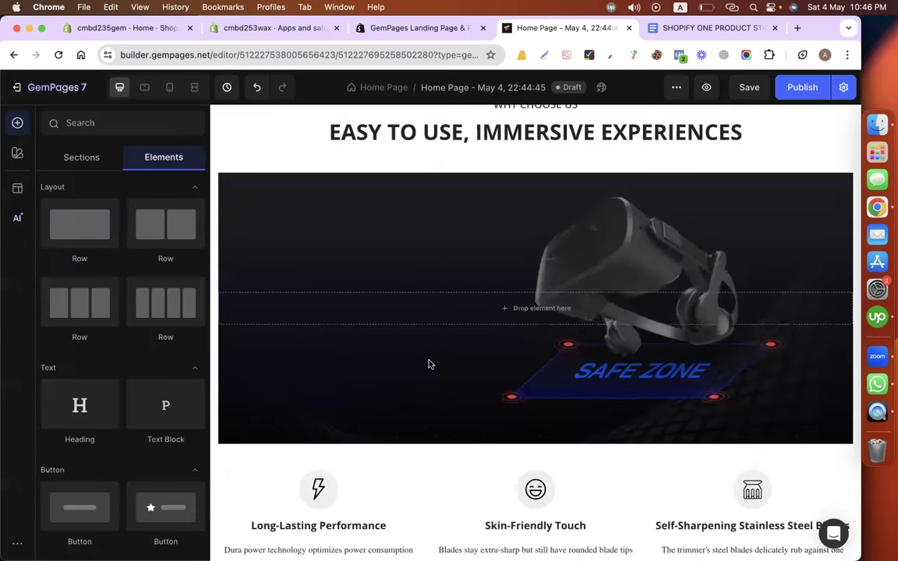
pyautogui.click(312, 208)
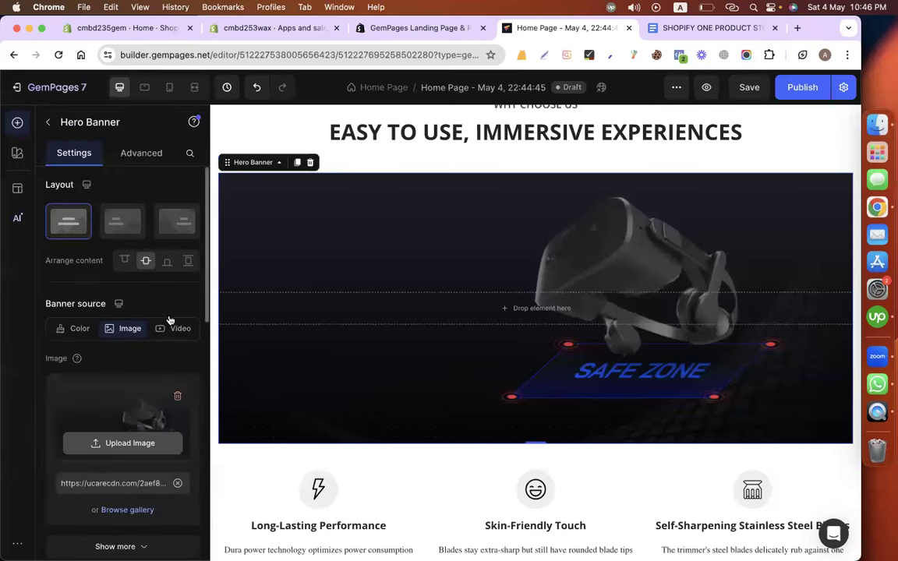
# Upload the candle screenshot from Desktop as the hero banner image.
pyautogui.scroll(-2, 139, 327)
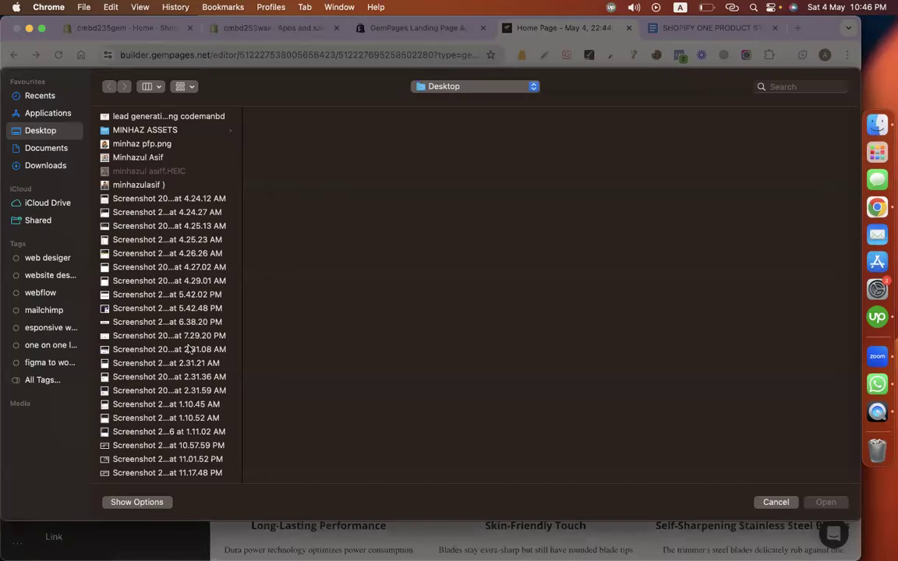
pyautogui.scroll(-15, 188, 349)
pyautogui.click(111, 459)
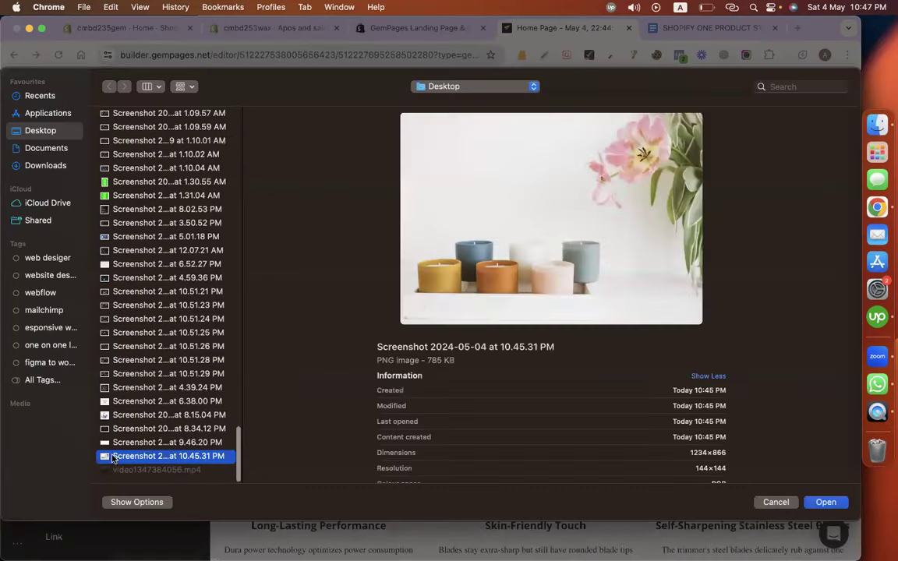
pyautogui.doubleClick(114, 459)
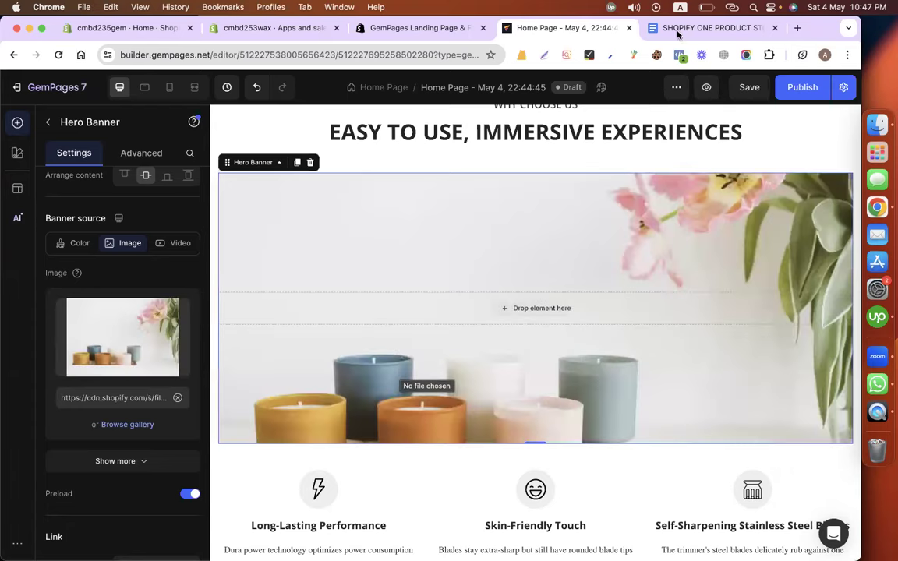
# Copy the 'ENJOY % CANDLES. DO GOOD.' heading from the Google Doc.
pyautogui.click(705, 28)
pyautogui.scroll(10, 345, 370)
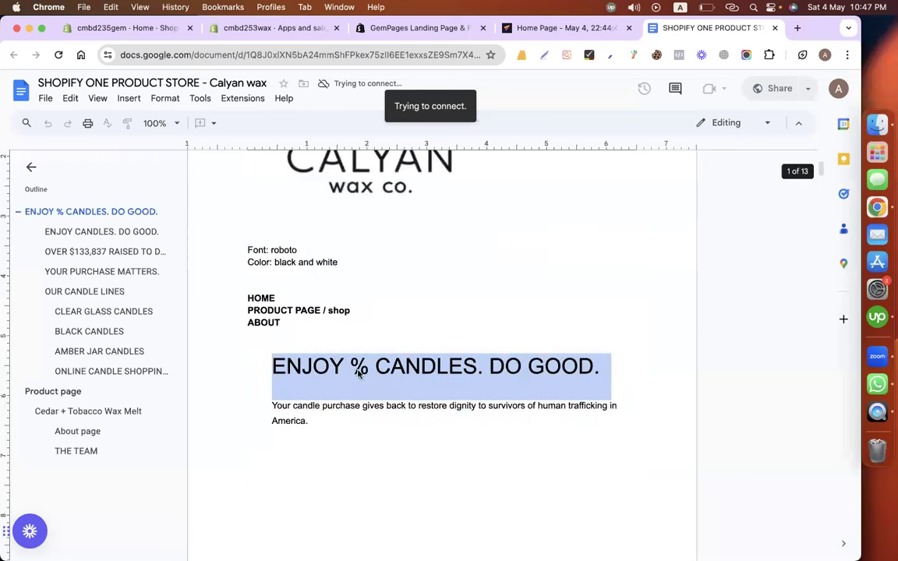
pyautogui.rightClick(357, 373)
pyautogui.click(374, 402)
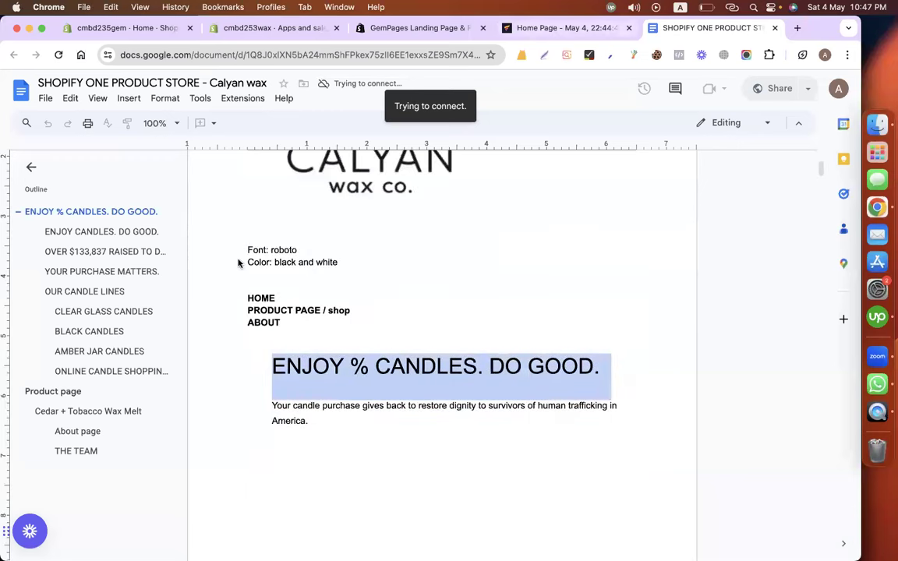
pyautogui.hotkey('ctrl', 'shift', 'Tab')
pyautogui.click(52, 125)
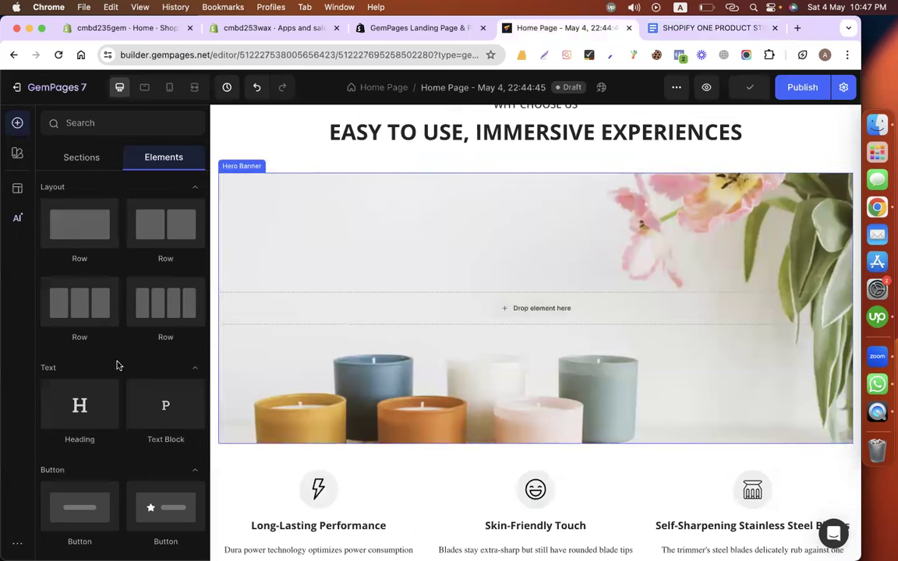
# Add a heading to the banner, paste 'ENJOY % CANDLES. DO GOOD.' and check the brief's font.
pyautogui.moveTo(80, 374); pyautogui.dragTo(430, 310)
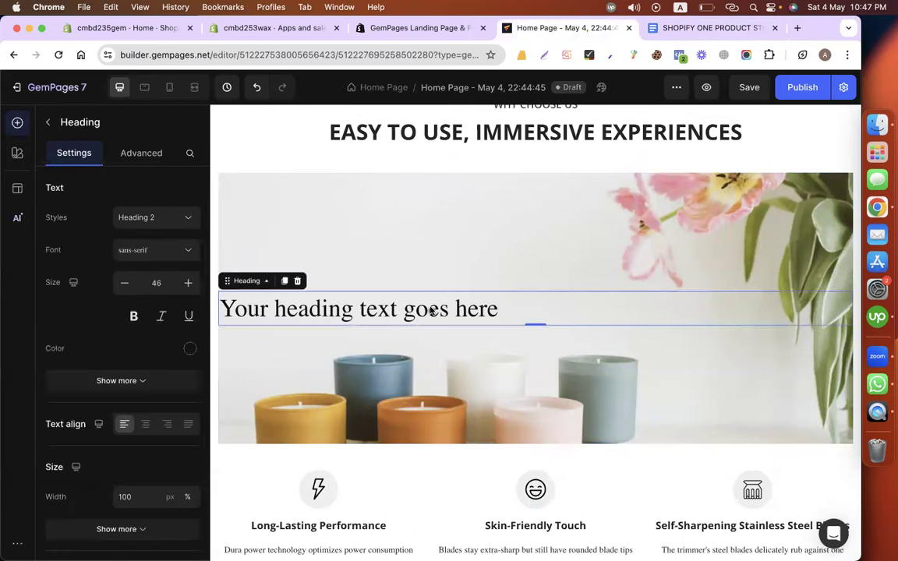
pyautogui.doubleClick(388, 312)
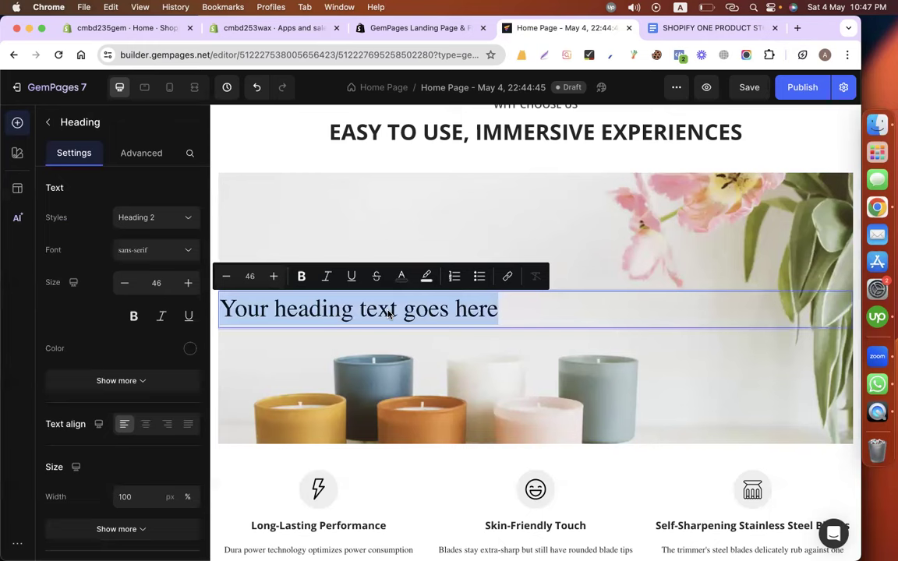
pyautogui.rightClick(407, 335)
pyautogui.click(407, 348)
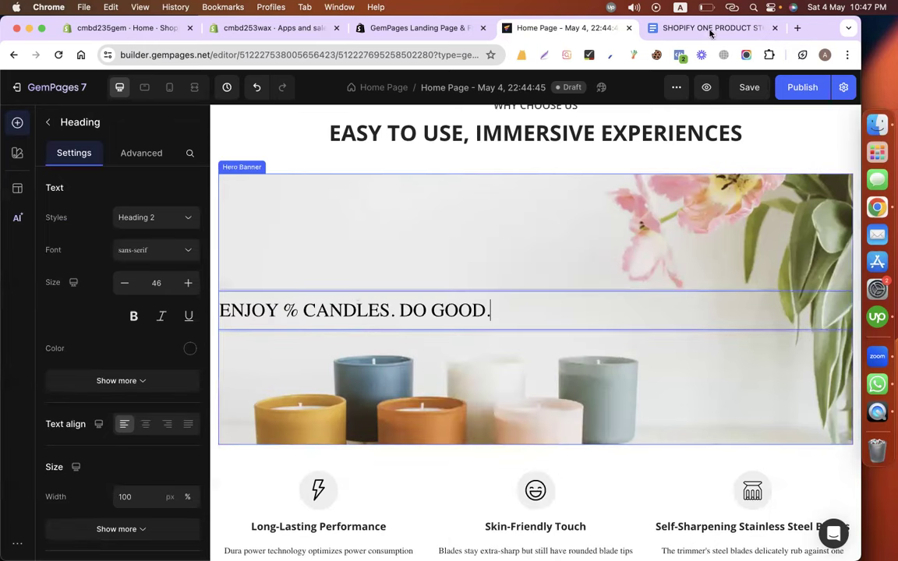
pyautogui.hotkey('ctrl', 'Tab')
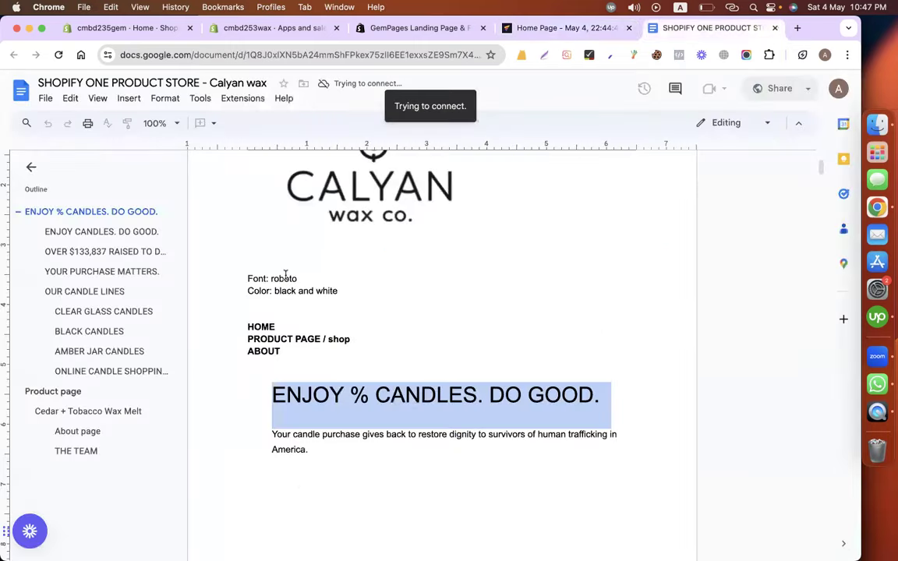
pyautogui.doubleClick(285, 277)
pyautogui.click(547, 29)
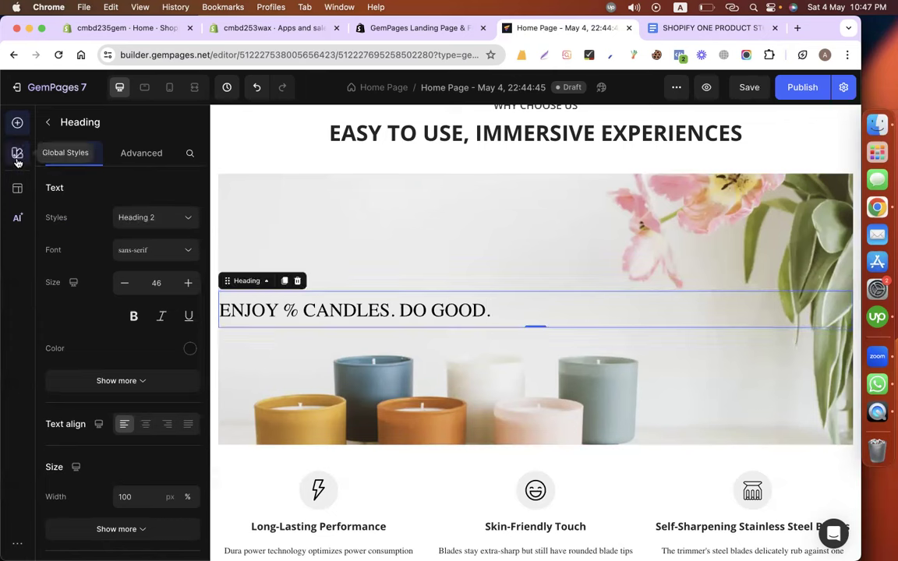
# Set the global heading font to Roboto.
pyautogui.click(17, 157)
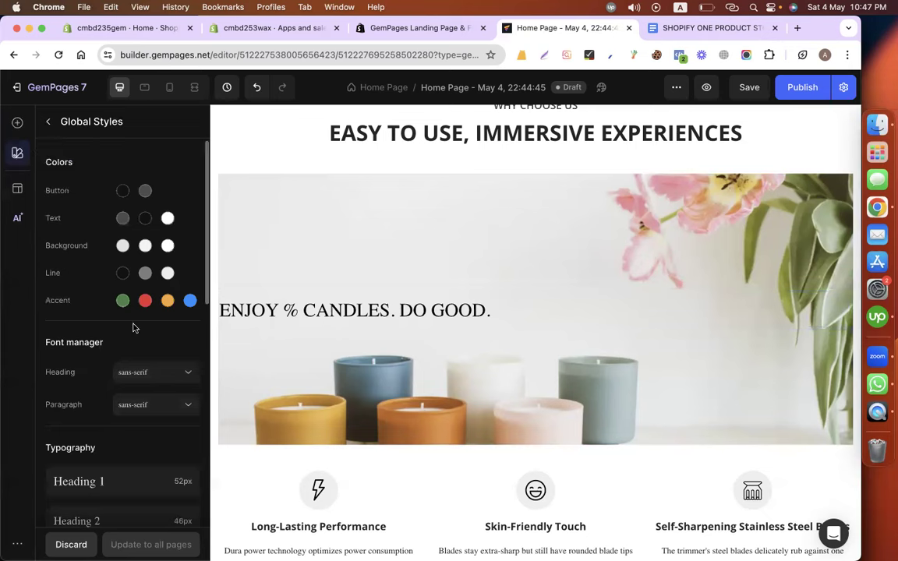
pyautogui.scroll(-3, 132, 328)
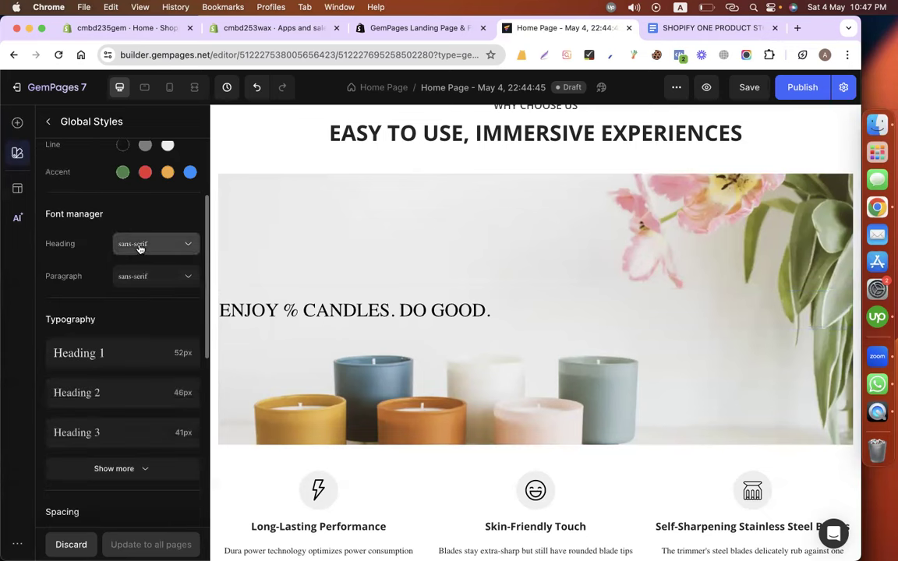
pyautogui.click(140, 251)
pyautogui.write('r')
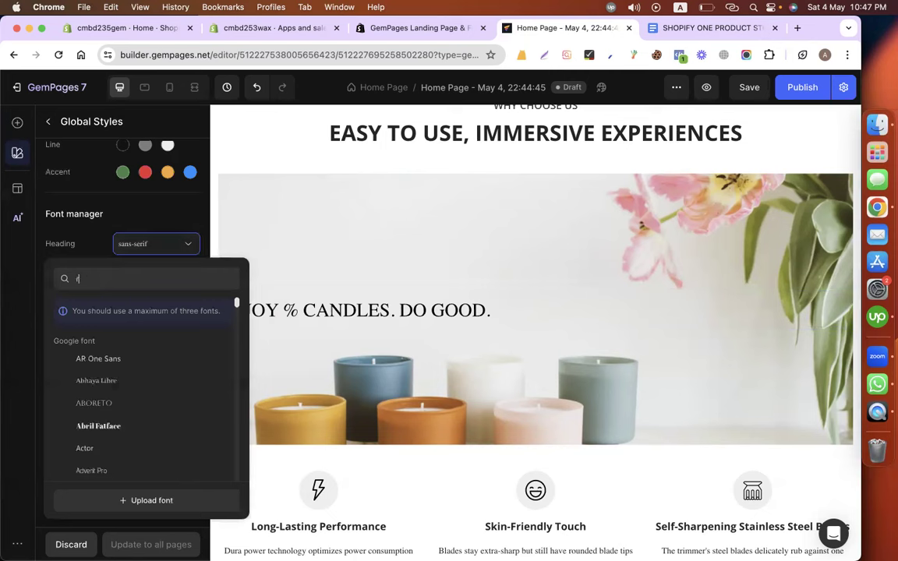
pyautogui.write('ob')
pyautogui.click(102, 356)
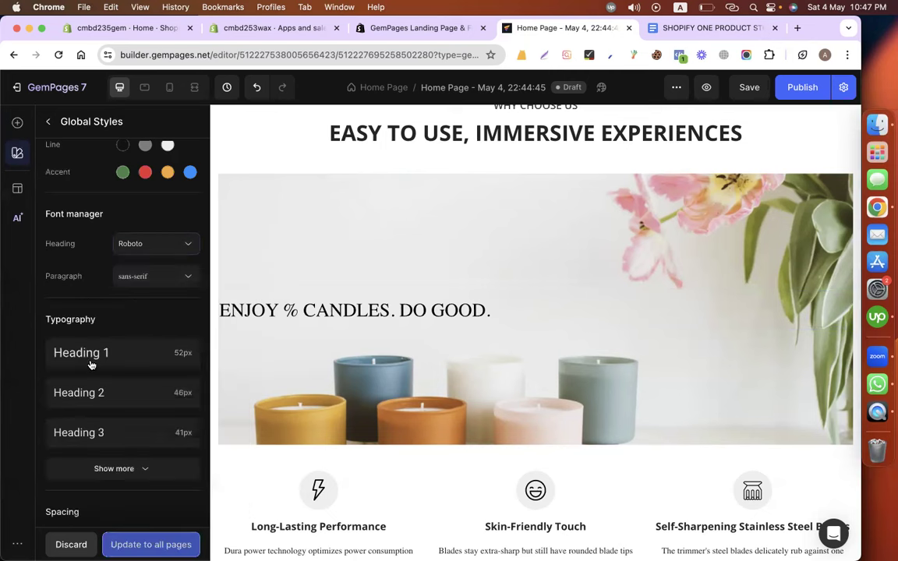
# Set Heading 1 to 55px and Heading 2 to 45px.
pyautogui.scroll(-1, 149, 335)
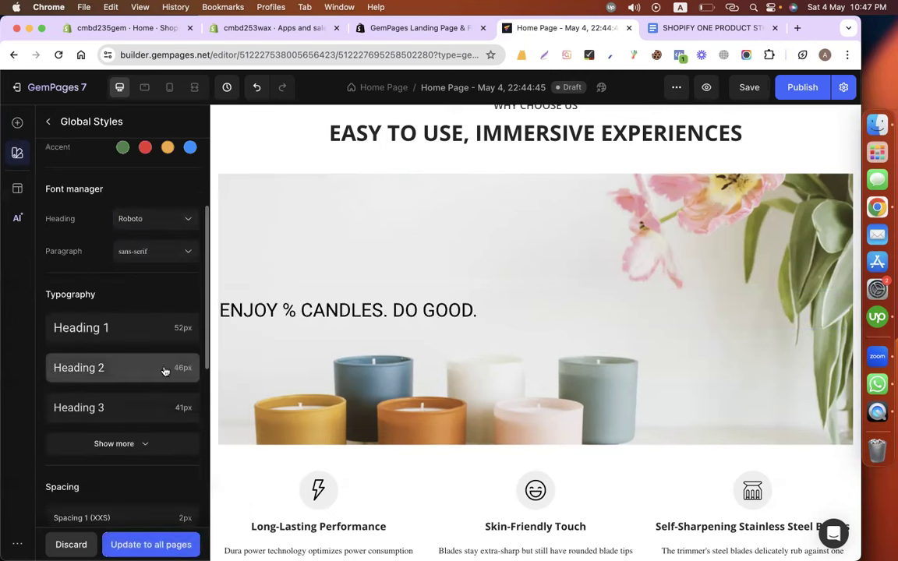
pyautogui.scroll(-1, 140, 362)
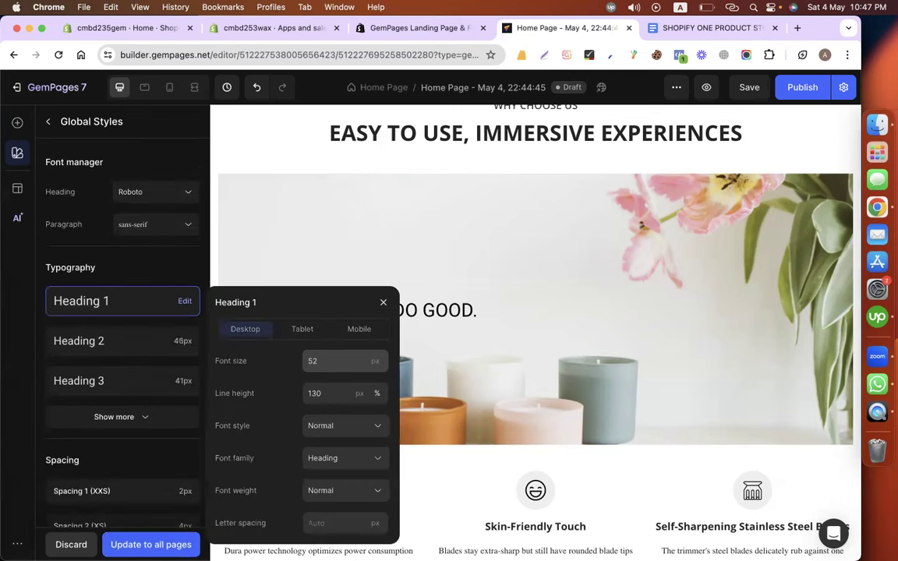
pyautogui.click(333, 361)
pyautogui.press('BackSpace')
pyautogui.write('5')
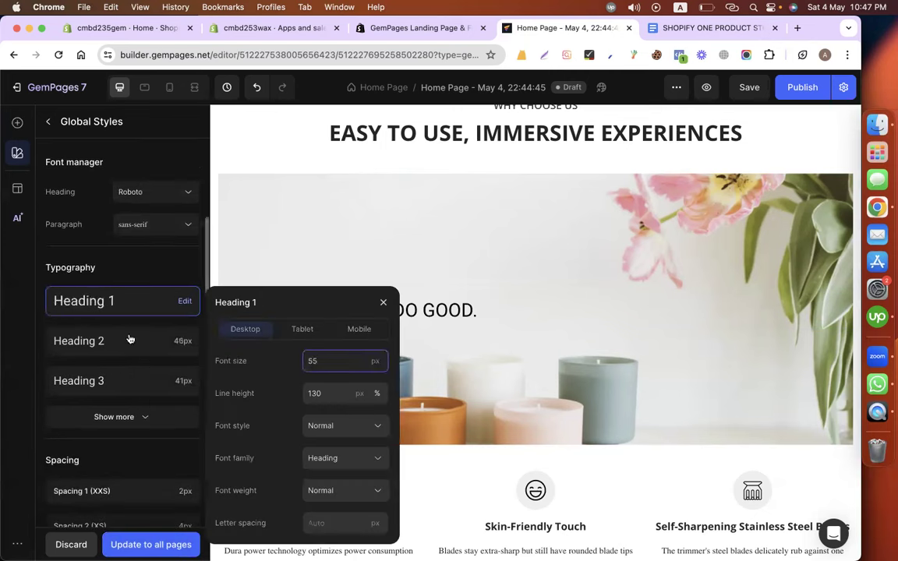
pyautogui.click(130, 338)
pyautogui.click(336, 174)
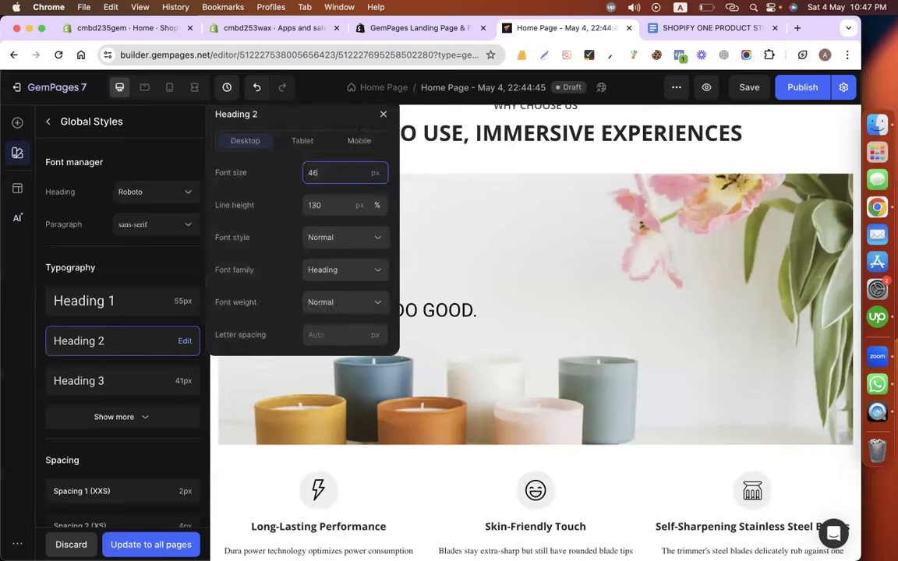
pyautogui.write('5')
pyautogui.click(161, 262)
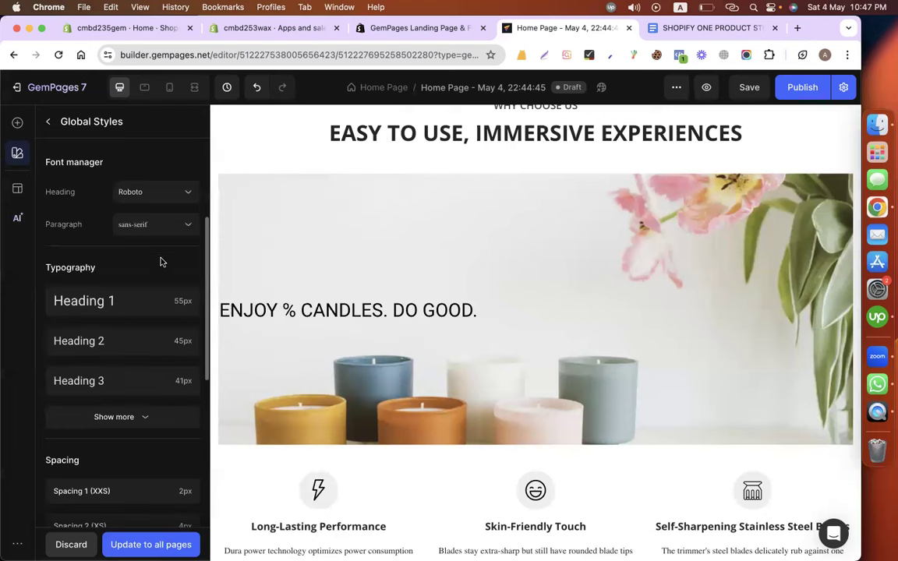
# Set the global paragraph font to Roboto.
pyautogui.click(146, 228)
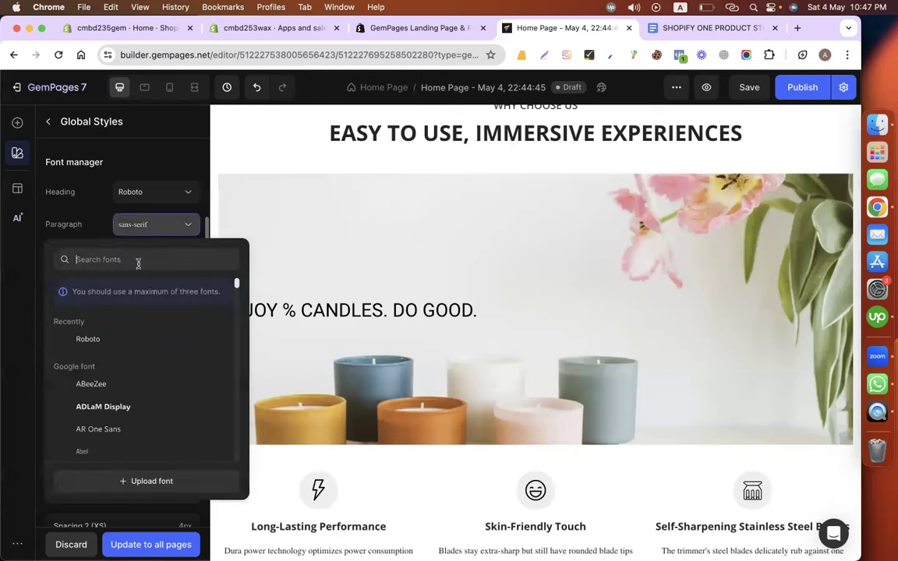
pyautogui.click(95, 338)
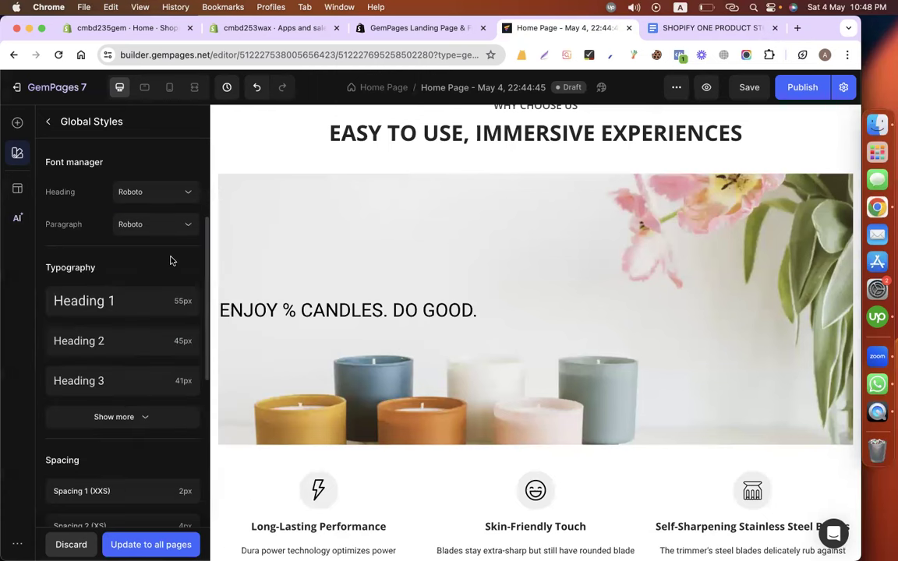
pyautogui.scroll(-5, 171, 261)
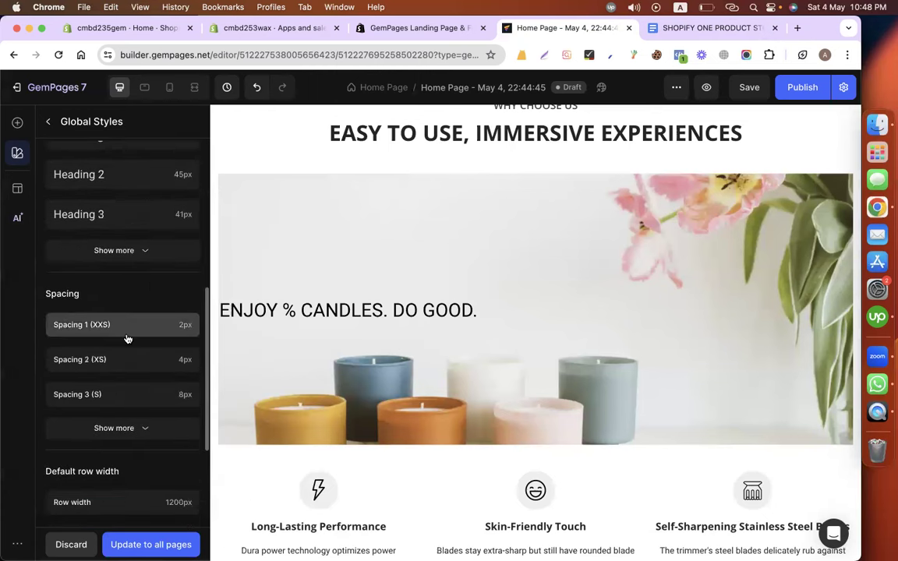
pyautogui.scroll(1, 129, 364)
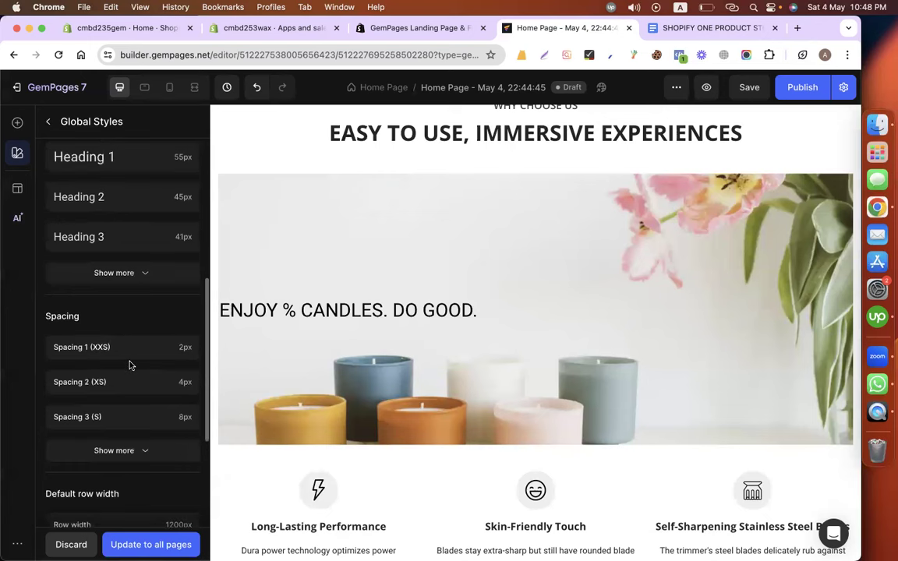
pyautogui.scroll(2, 130, 364)
# Set the Paragraph 1 font size to 19px.
pyautogui.click(114, 314)
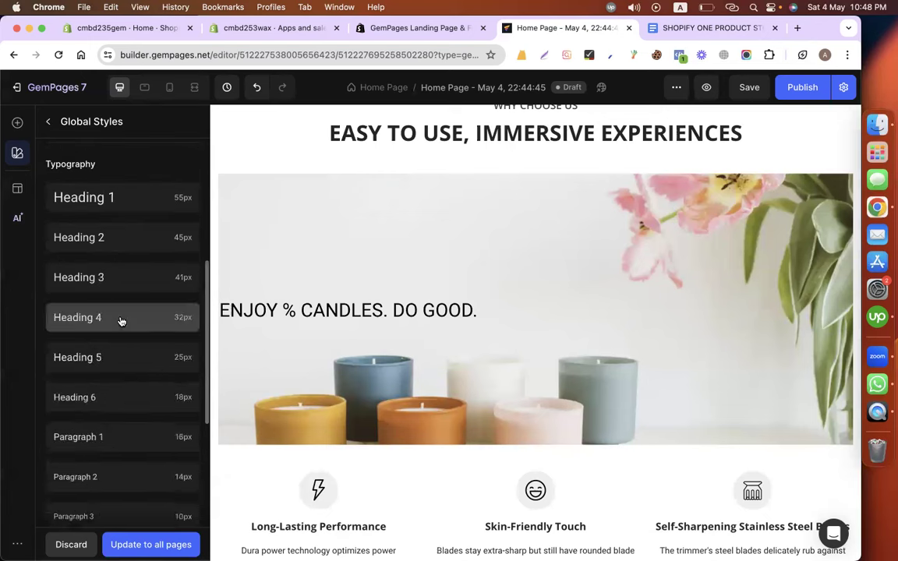
pyautogui.scroll(-3, 117, 393)
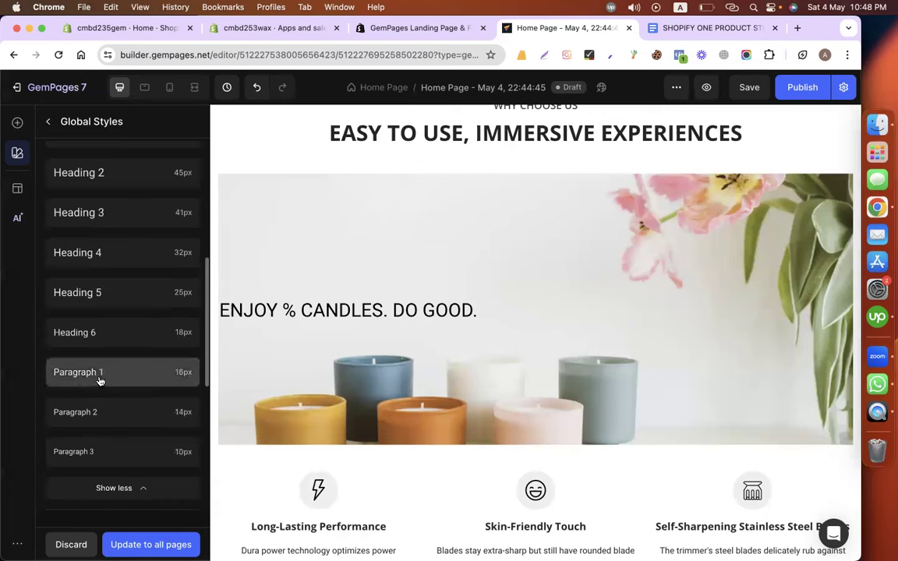
pyautogui.click(99, 377)
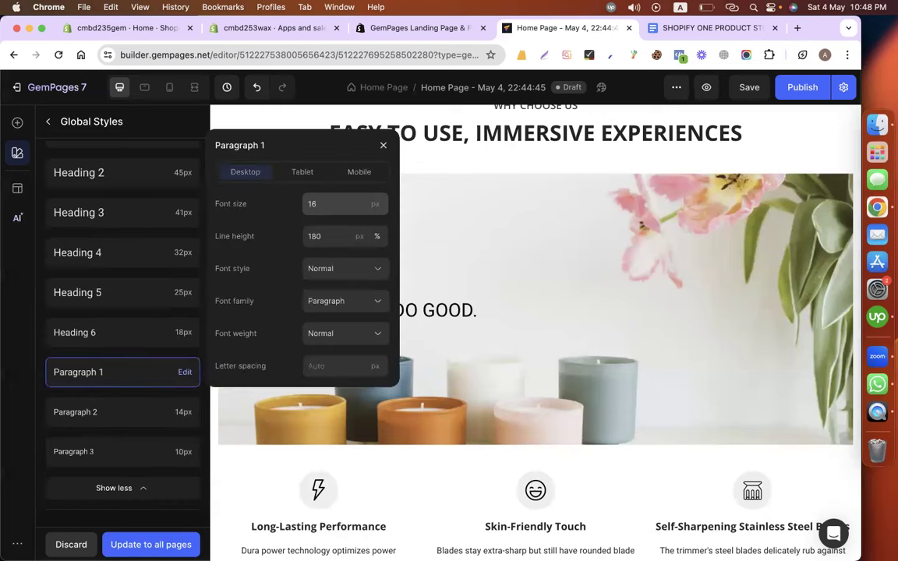
pyautogui.click(328, 203)
pyautogui.press('BackSpace')
pyautogui.write('9')
pyautogui.click(593, 257)
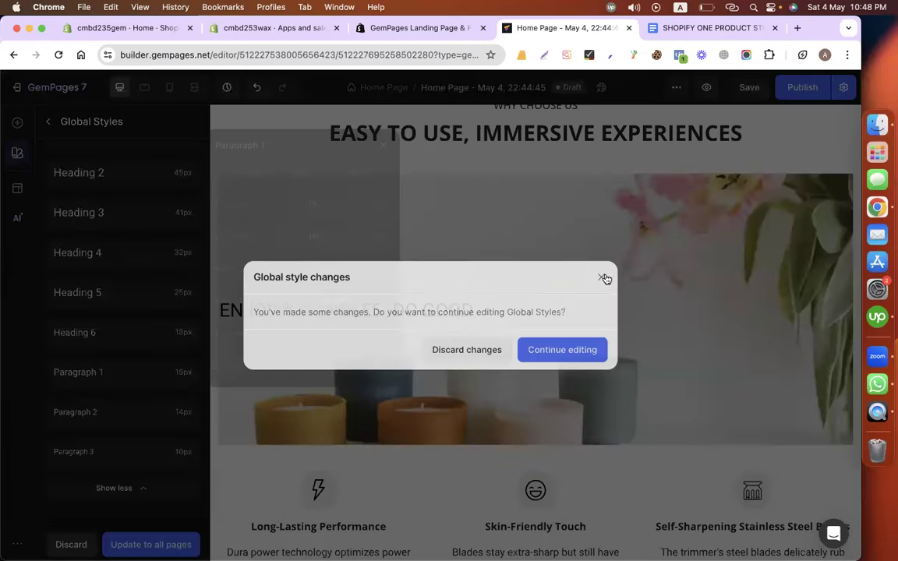
# Apply the global styles to all pages and confirm.
pyautogui.scroll(-1, 112, 414)
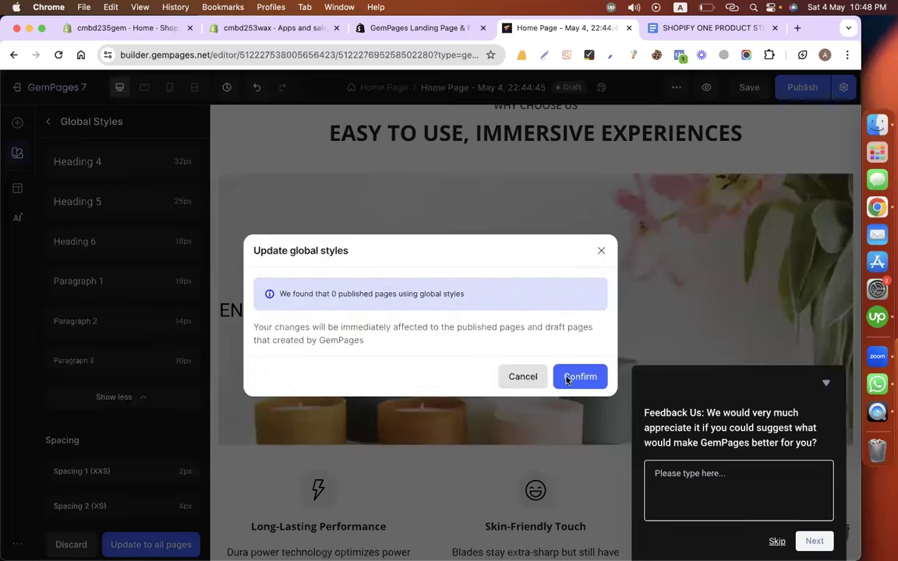
pyautogui.click(573, 376)
pyautogui.click(823, 387)
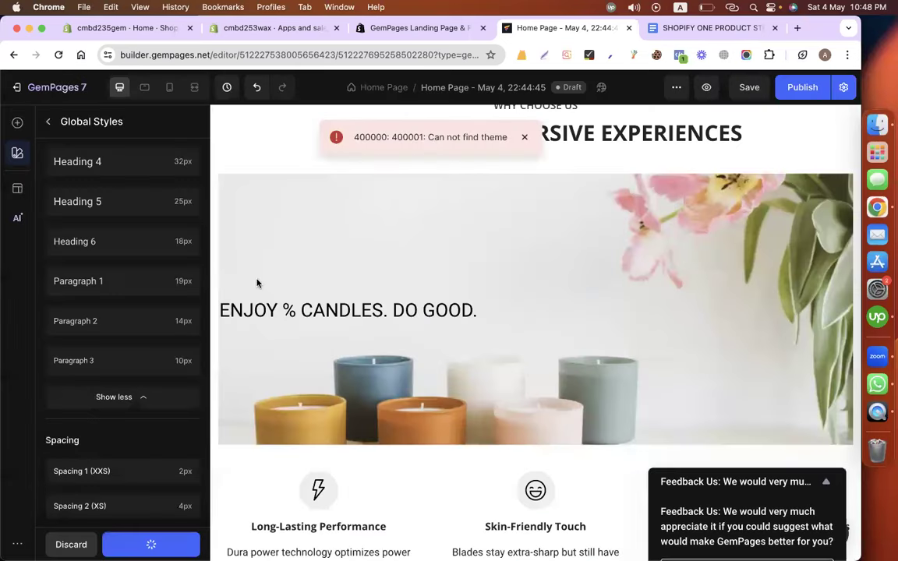
pyautogui.scroll(5, 136, 266)
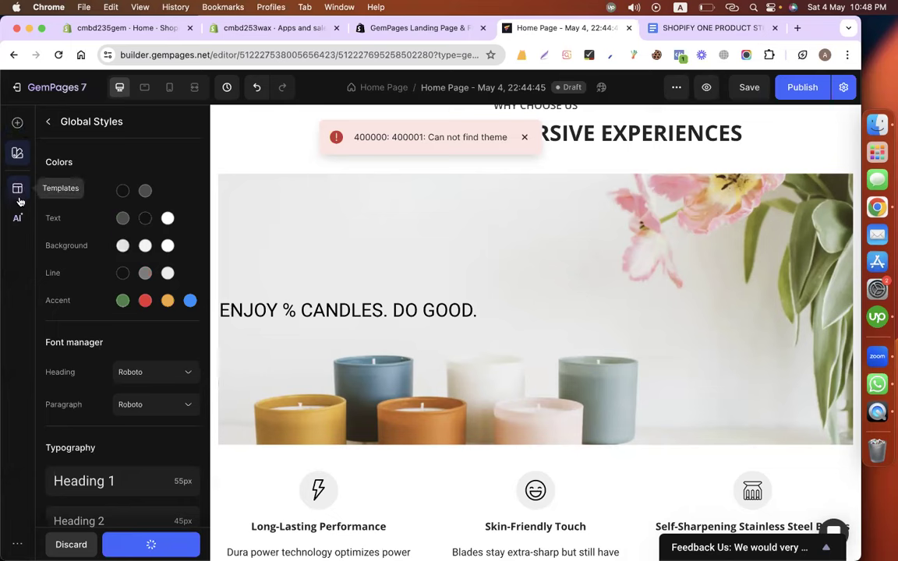
# Style the hero heading as Heading 1 in bold Roboto at 55px.
pyautogui.click(282, 239)
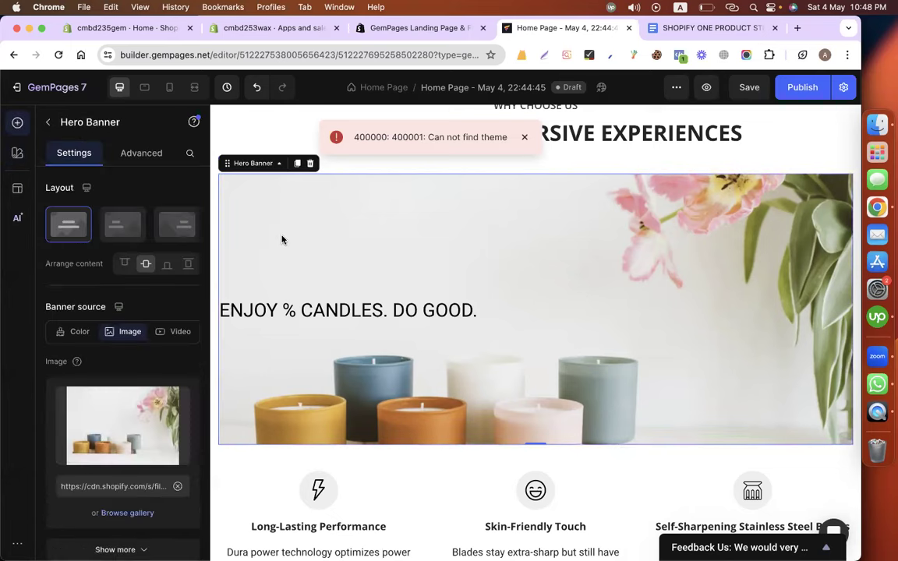
pyautogui.click(229, 310)
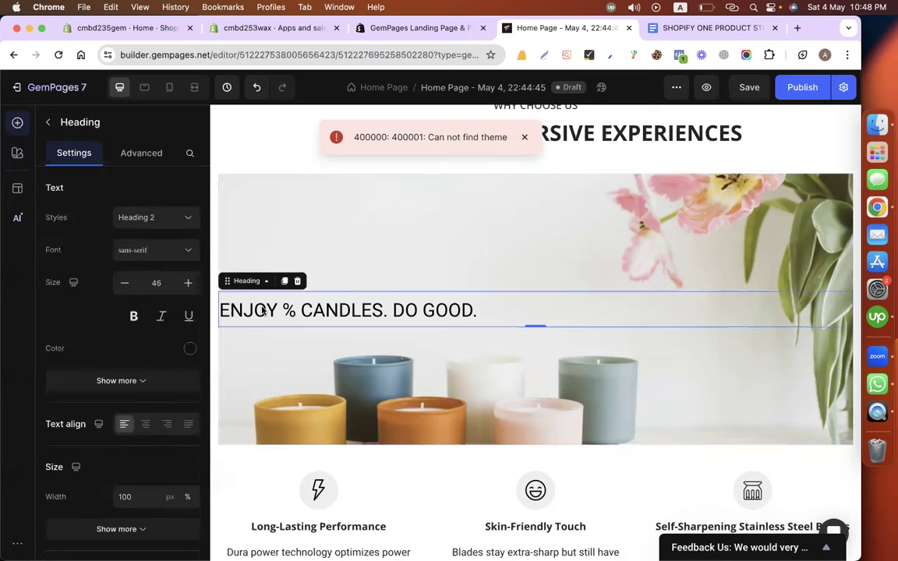
pyautogui.click(142, 219)
pyautogui.click(137, 247)
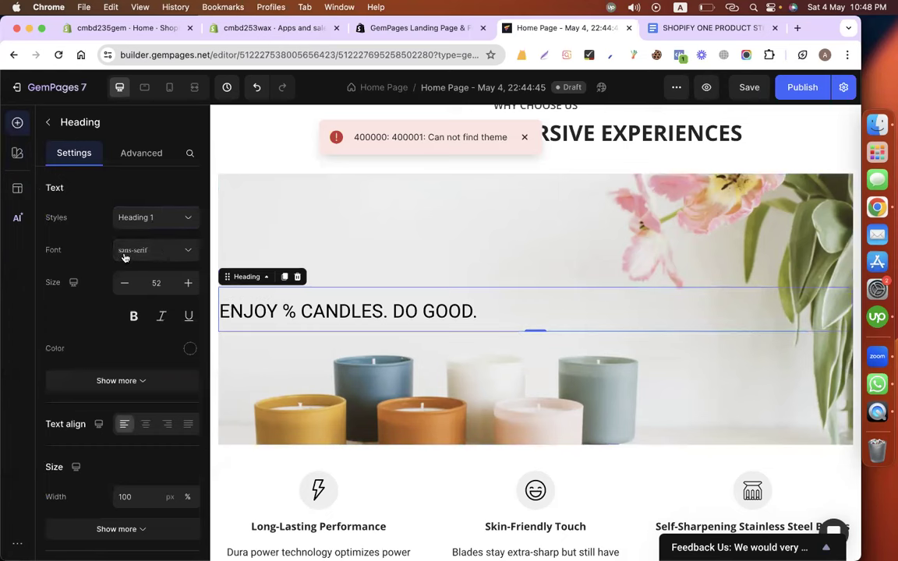
pyautogui.click(124, 250)
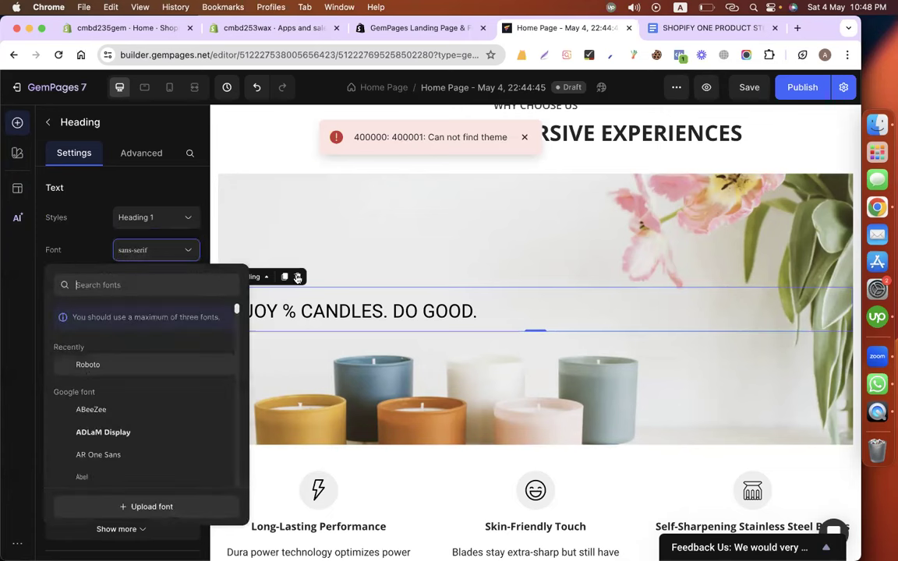
pyautogui.click(88, 364)
pyautogui.doubleClick(191, 283)
pyautogui.click(191, 283)
pyautogui.click(134, 315)
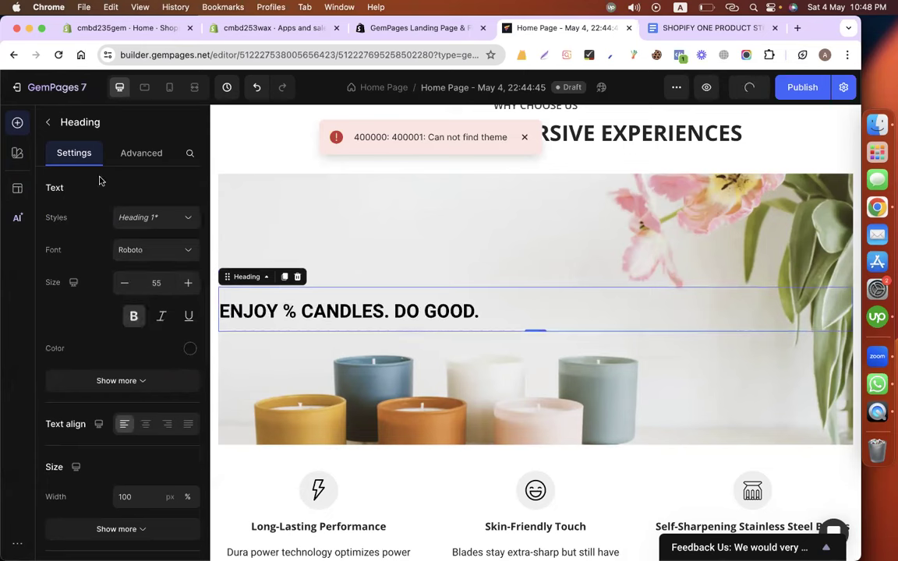
# Add a placeholder Text Block directly beneath the hero heading.
pyautogui.click(49, 122)
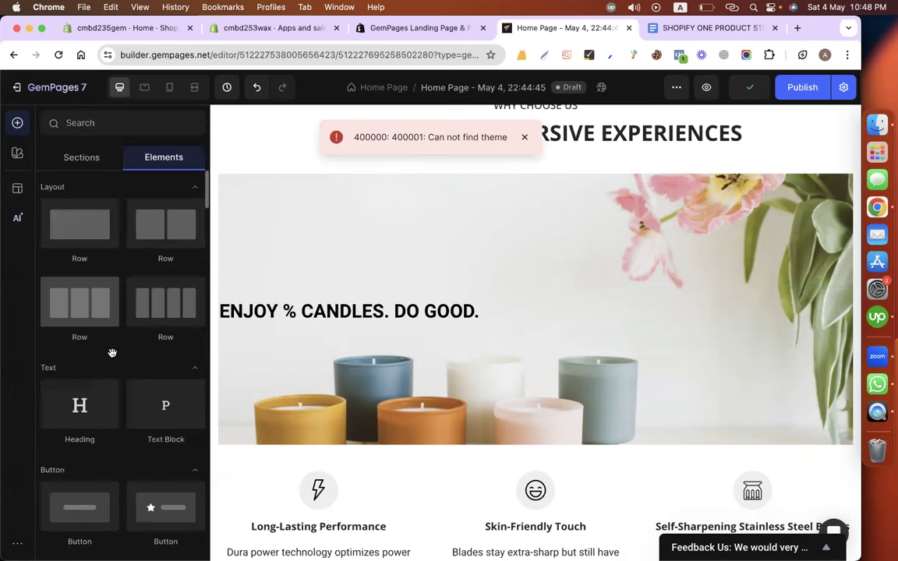
pyautogui.scroll(-2, 165, 347)
pyautogui.moveTo(303, 328); pyautogui.dragTo(303, 329)
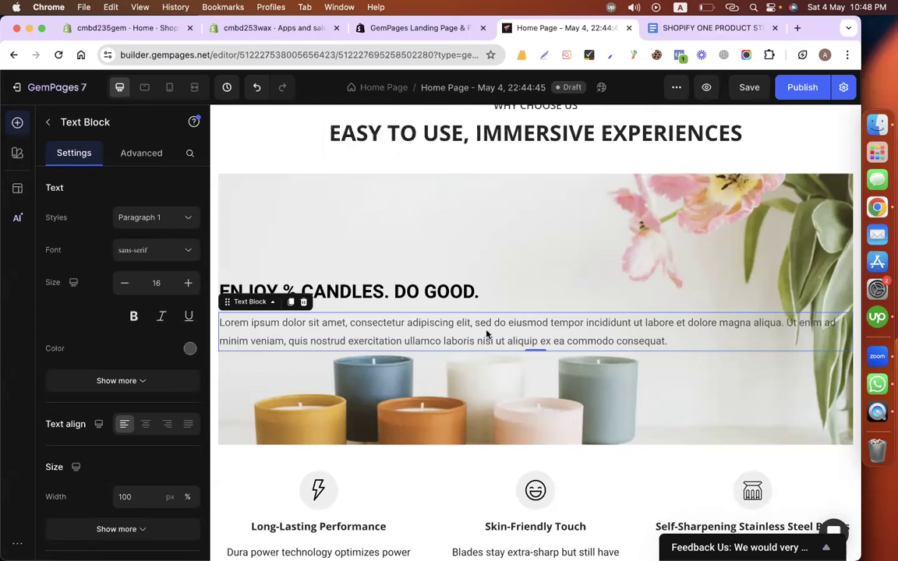
# Save the page, delete the Lorem ipsum paragraph and drop a two-column row into the hero.
pyautogui.press('super+s')
pyautogui.press('Delete')
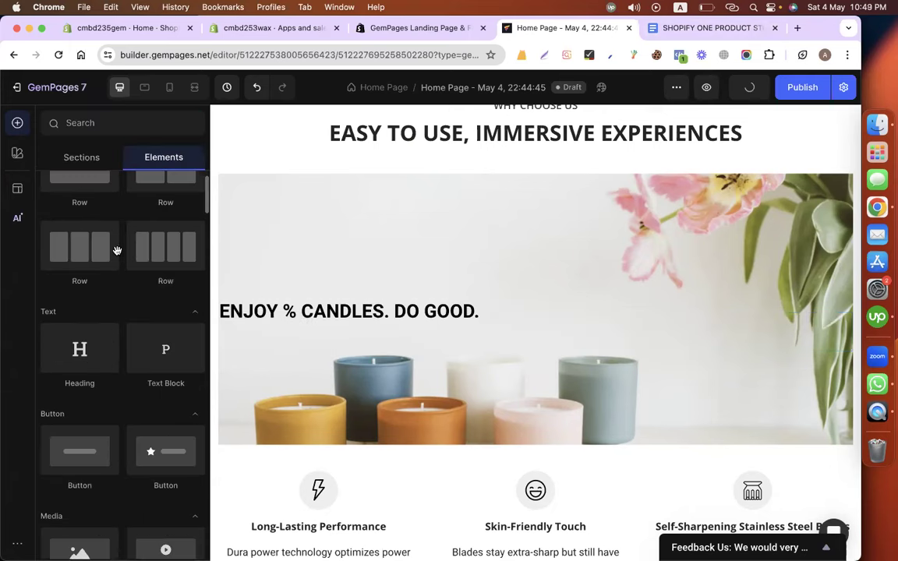
pyautogui.moveTo(278, 351); pyautogui.dragTo(100, 280)
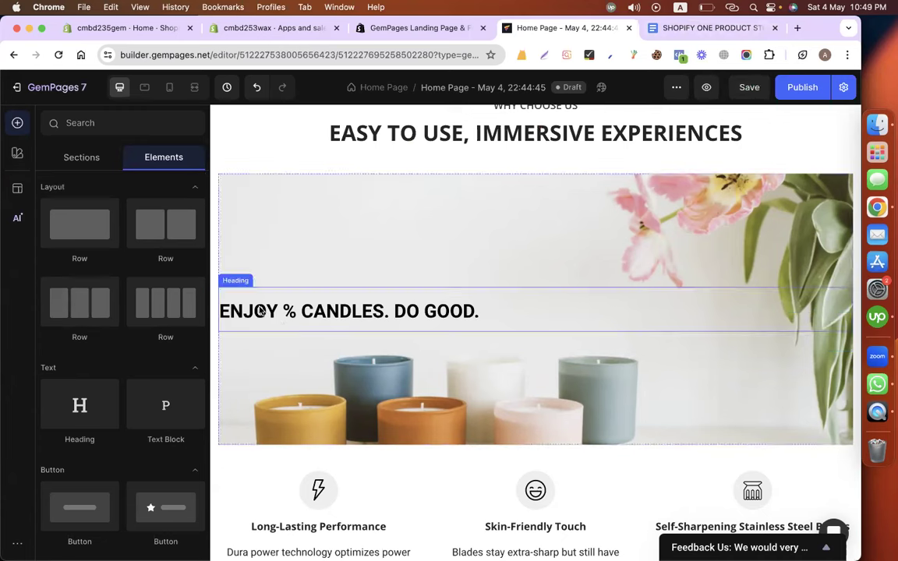
pyautogui.moveTo(91, 196); pyautogui.dragTo(417, 250)
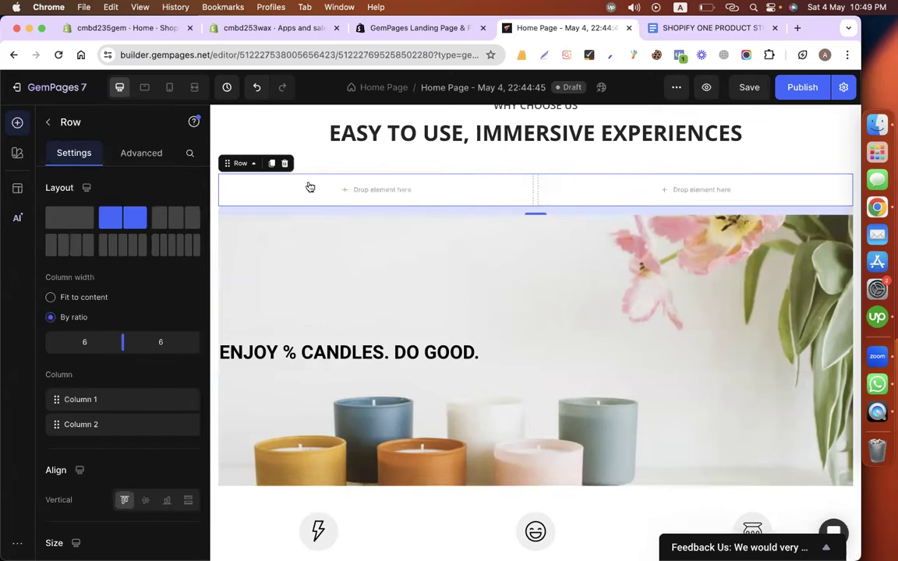
# Remove the misplaced row and place a two-column 6:6 row under the hero heading.
pyautogui.click(285, 163)
pyautogui.scroll(-3, 269, 220)
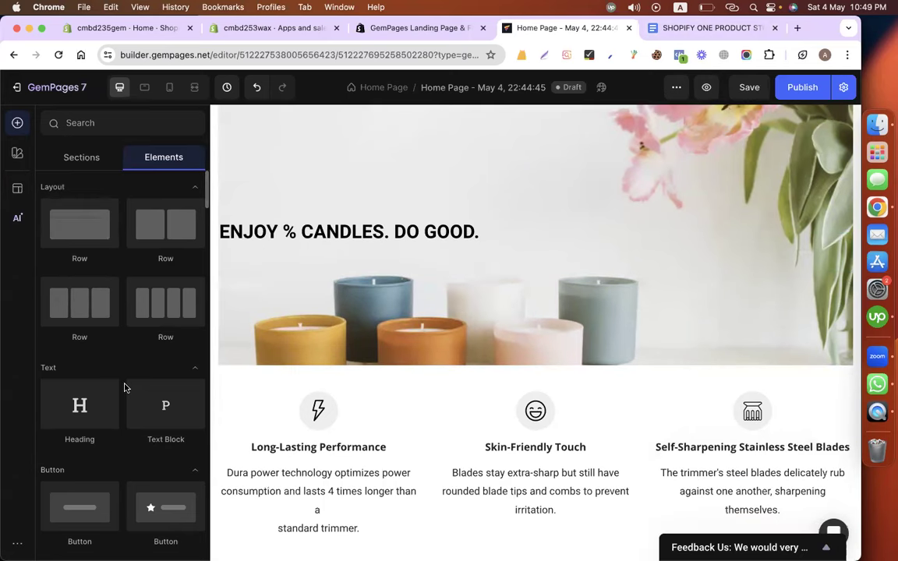
pyautogui.scroll(-2, 81, 245)
pyautogui.moveTo(79, 243); pyautogui.dragTo(336, 249)
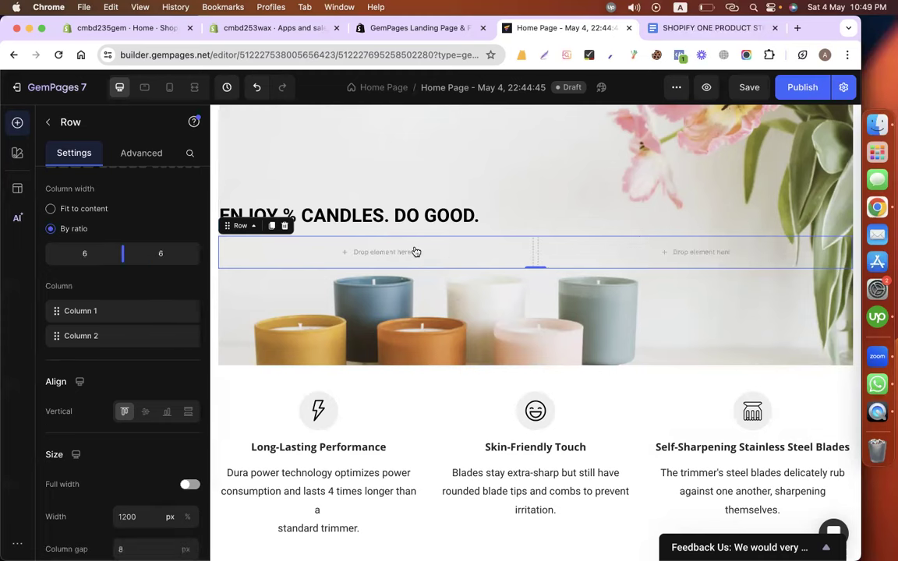
pyautogui.scroll(1, 379, 269)
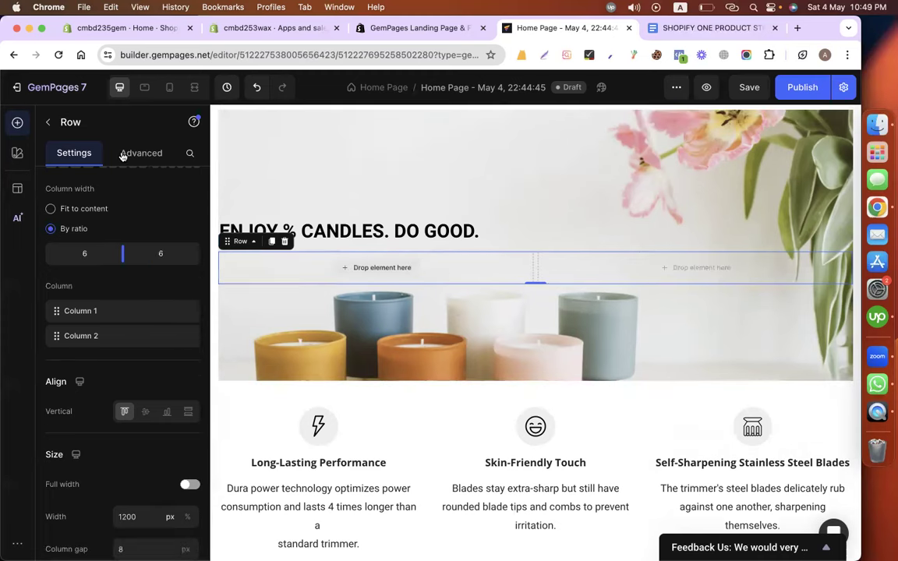
# Add a Text Block to the row's left column and paste the mission sentence from the Google Doc.
pyautogui.click(48, 123)
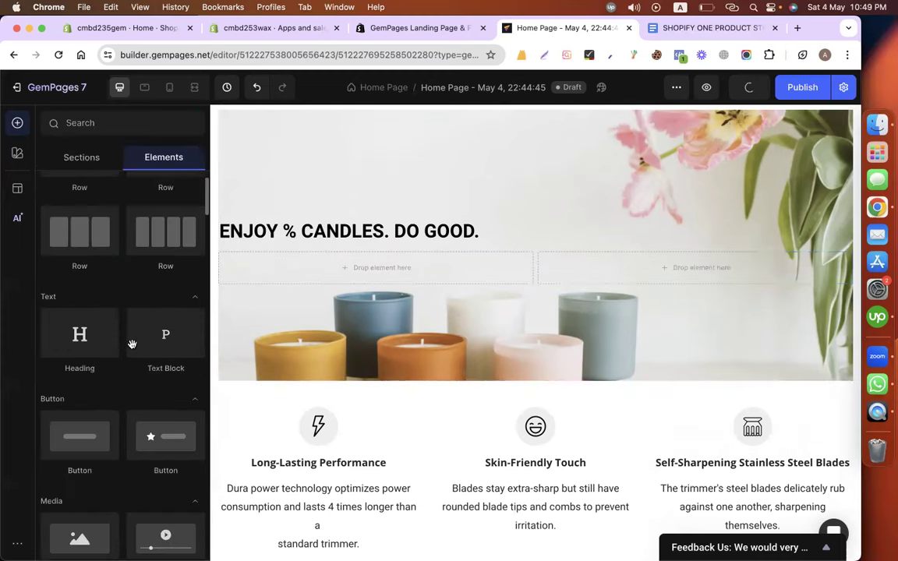
pyautogui.moveTo(160, 340); pyautogui.dragTo(272, 267)
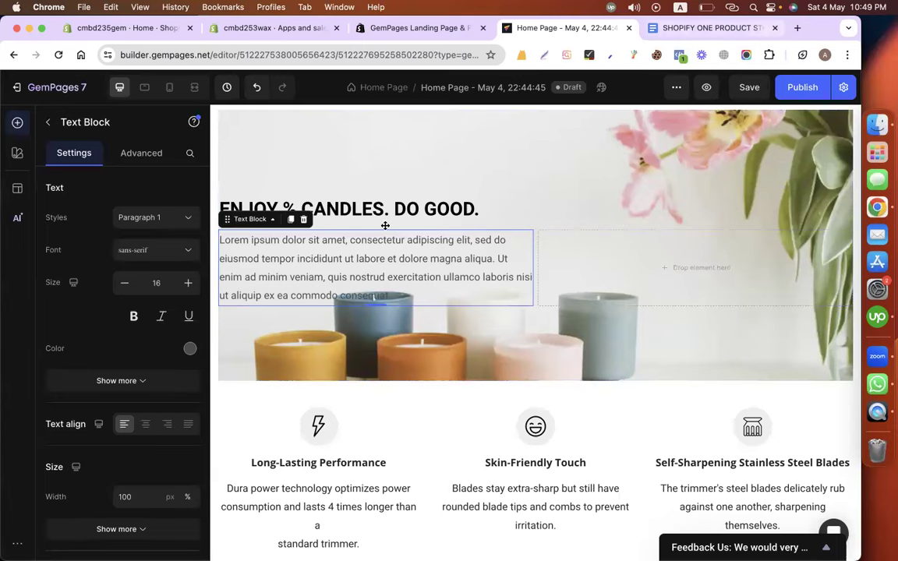
pyautogui.hotkey('ctrl', 'Tab')
pyautogui.scroll(-2, 309, 373)
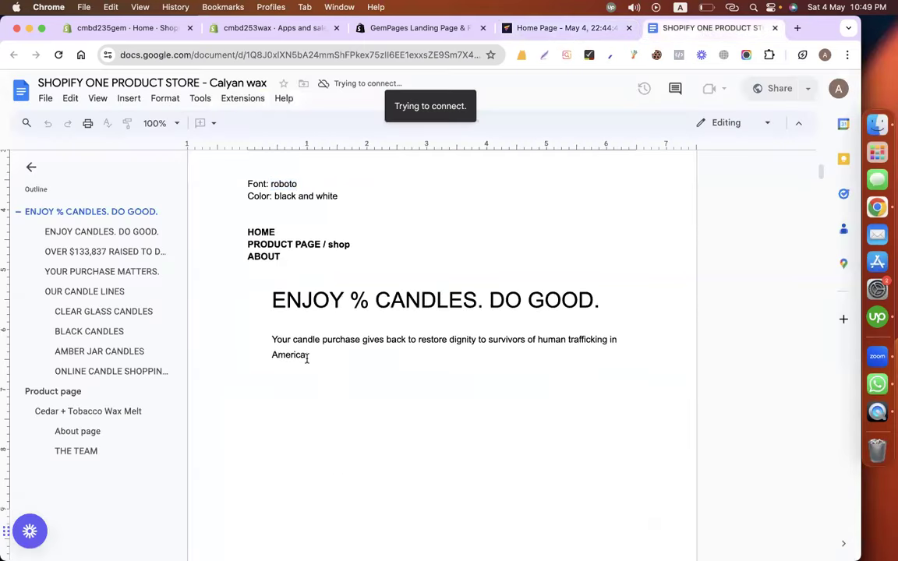
pyautogui.tripleClick(256, 344)
pyautogui.press('super+c')
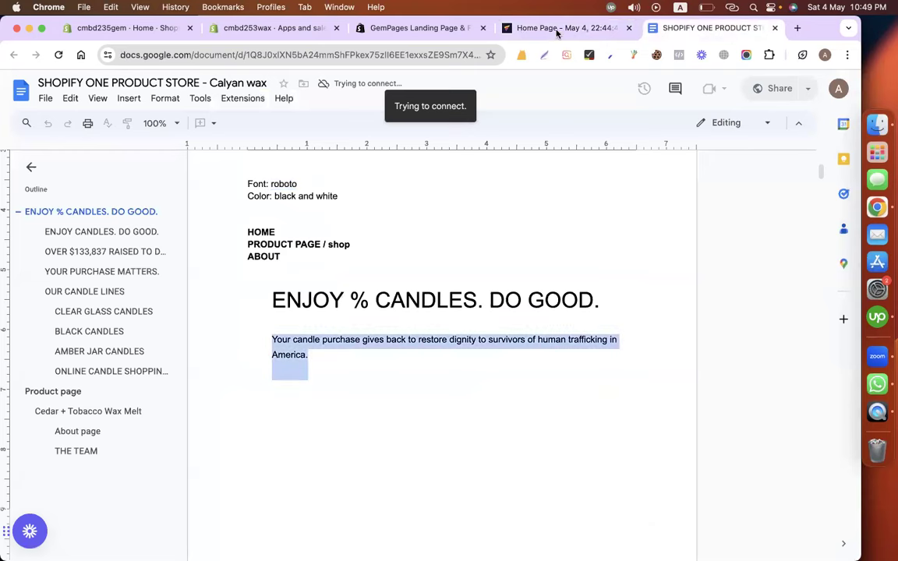
pyautogui.hotkey('ctrl', 'shift', 'Tab')
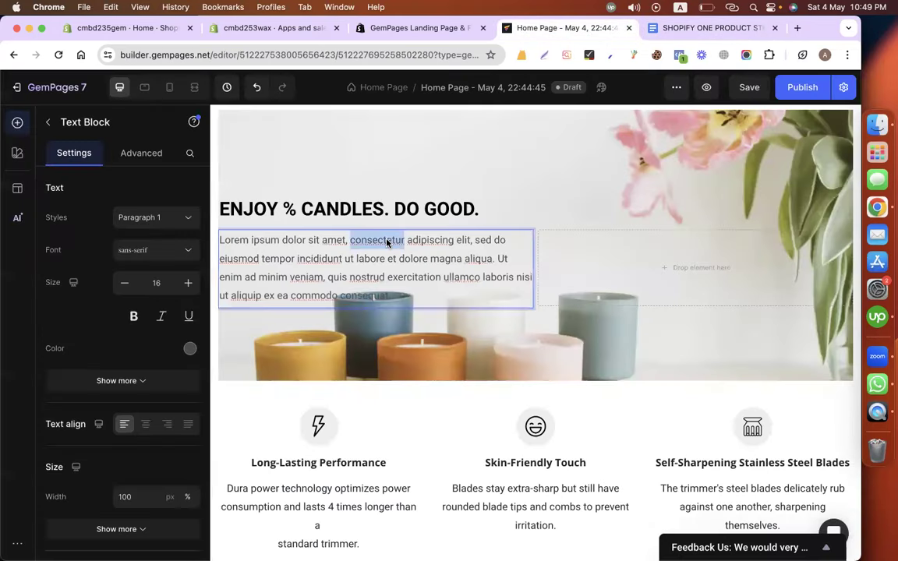
pyautogui.tripleClick(386, 243)
pyautogui.press('super+v')
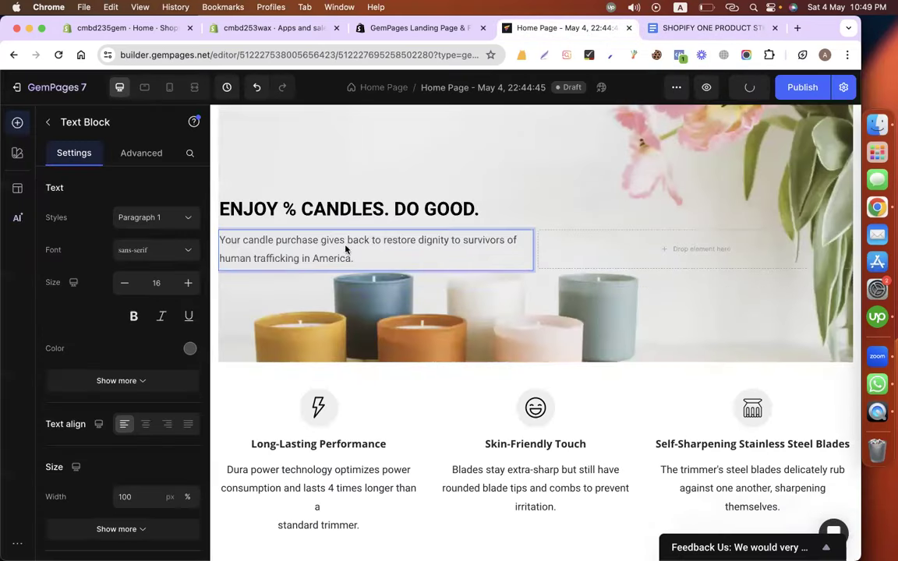
# Set the mission paragraph to Roboto at size 19.
pyautogui.click(148, 251)
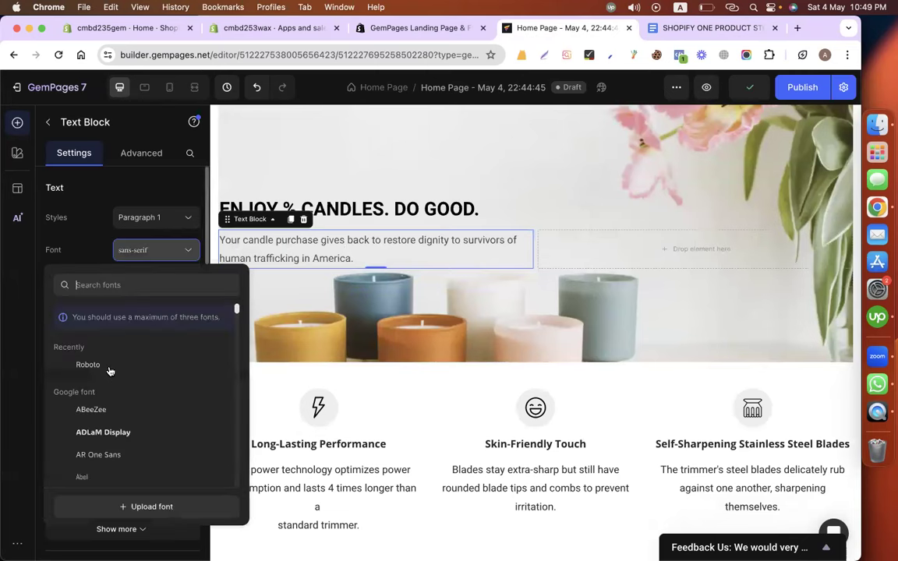
pyautogui.click(109, 366)
pyautogui.click(187, 284)
pyautogui.click(187, 284)
pyautogui.click(187, 283)
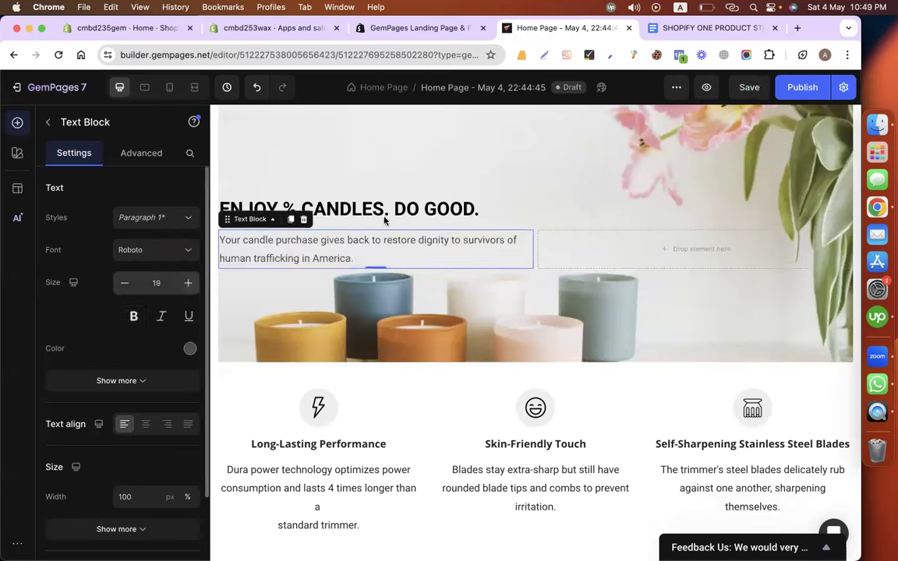
pyautogui.scroll(2, 490, 212)
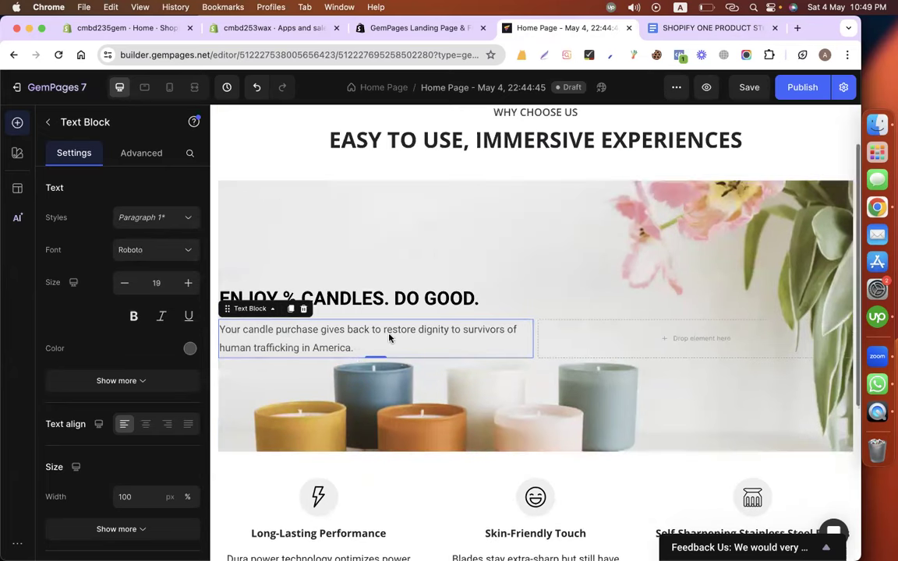
pyautogui.click(273, 400)
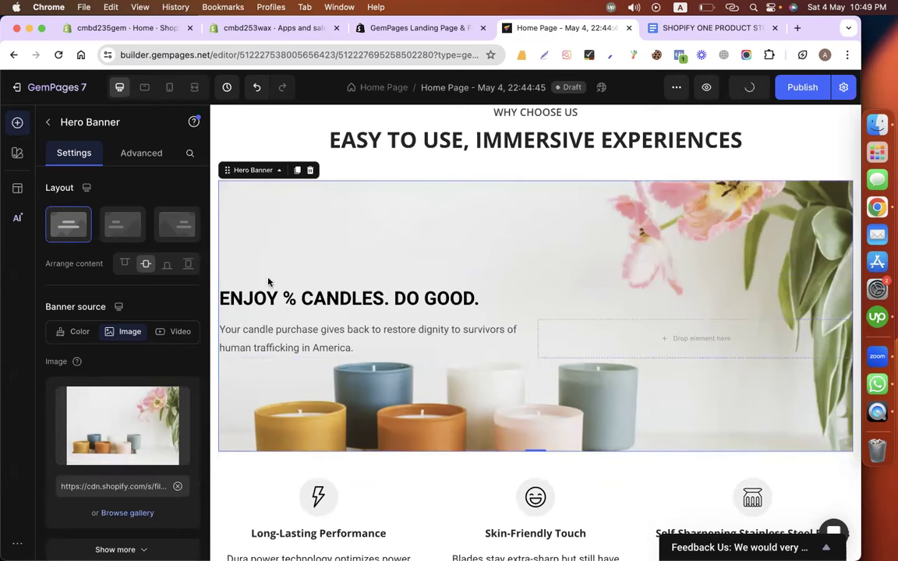
# Give the hero heading and the mission paragraph 50 px left padding.
pyautogui.click(291, 298)
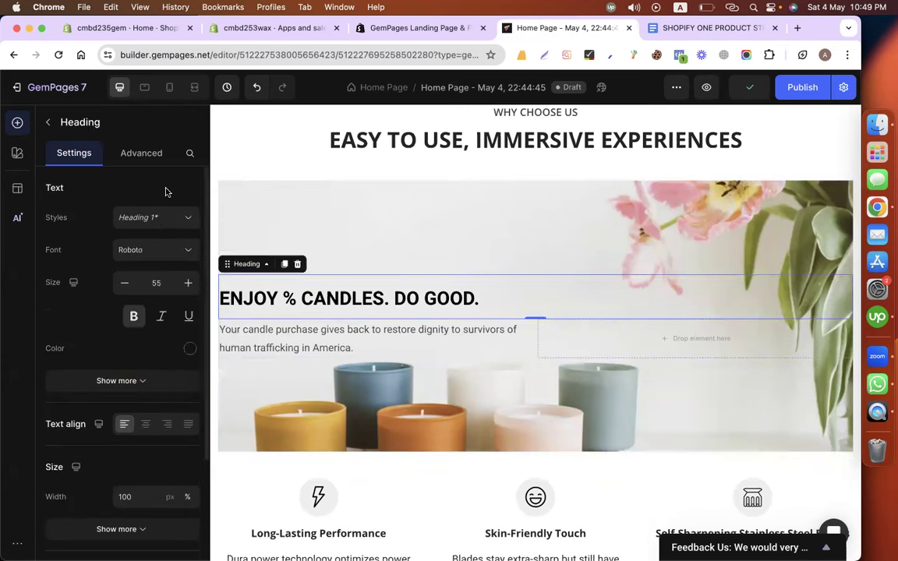
pyautogui.click(141, 152)
pyautogui.click(65, 397)
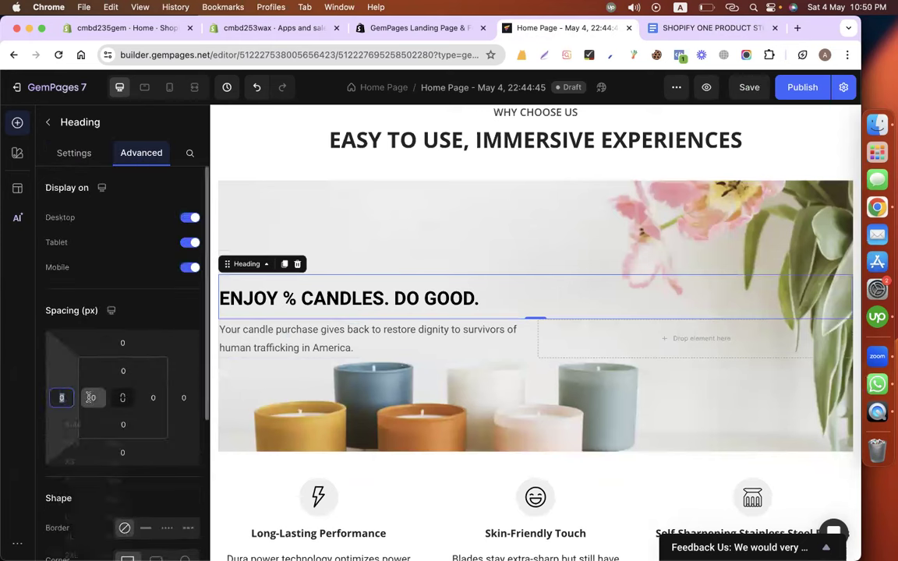
pyautogui.click(90, 397)
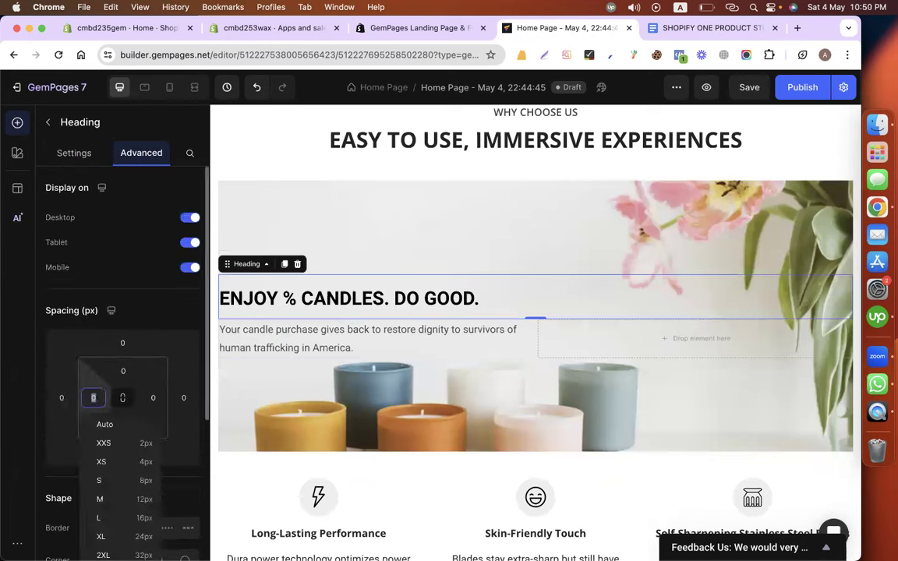
pyautogui.write('50')
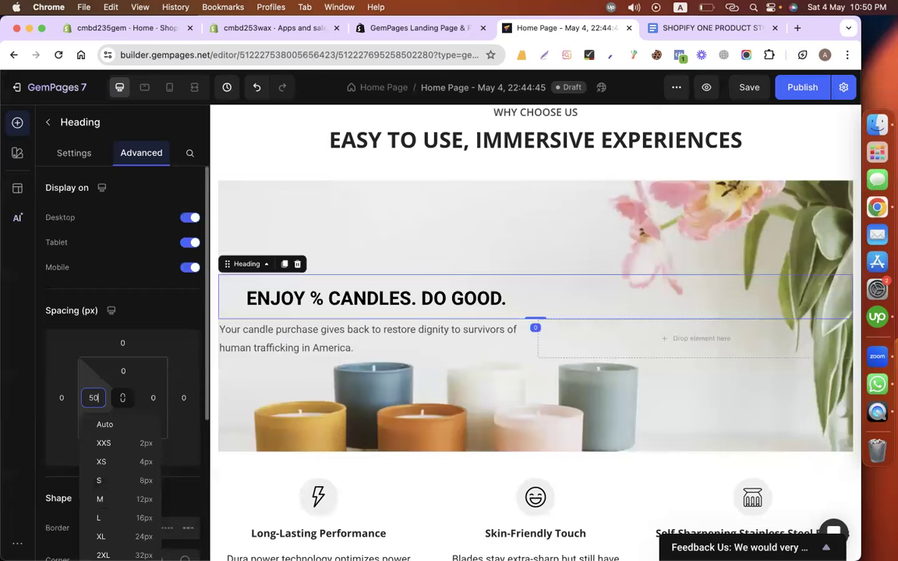
pyautogui.click(305, 340)
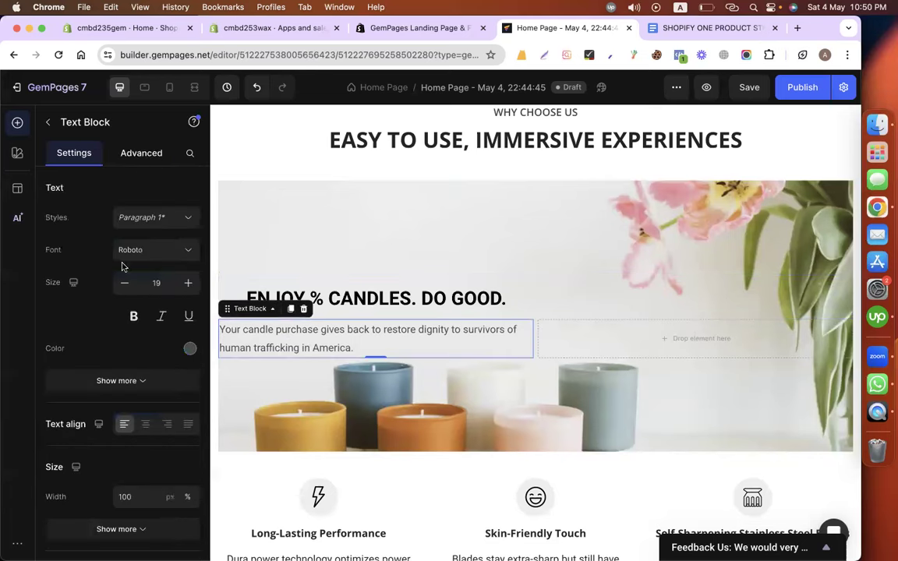
pyautogui.click(95, 397)
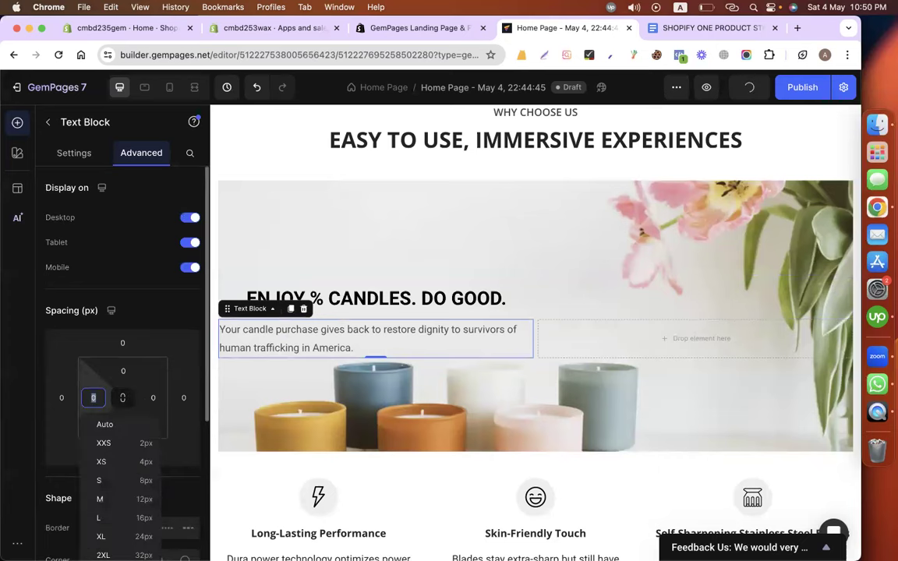
pyautogui.write('50')
# Set the hero heading's top margin to -50.
pyautogui.click(438, 265)
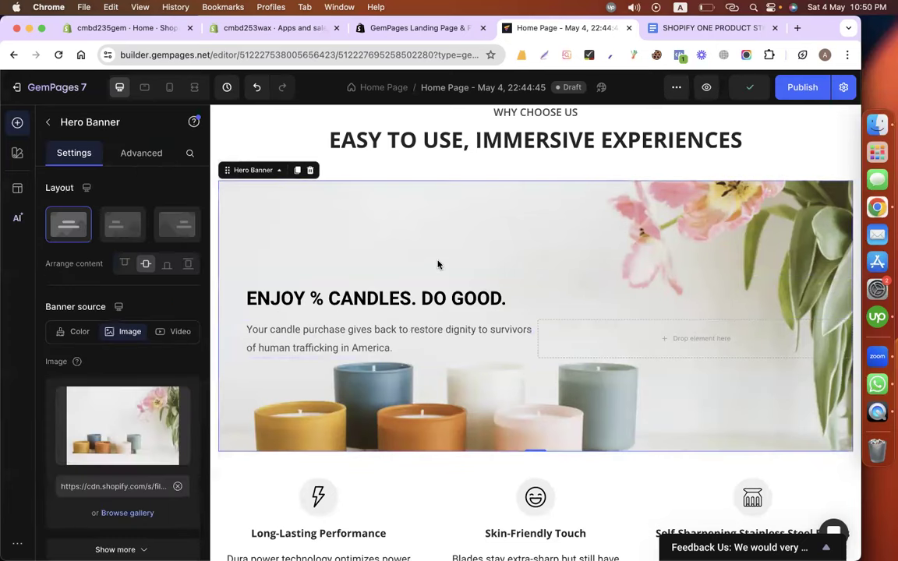
pyautogui.scroll(-2, 343, 257)
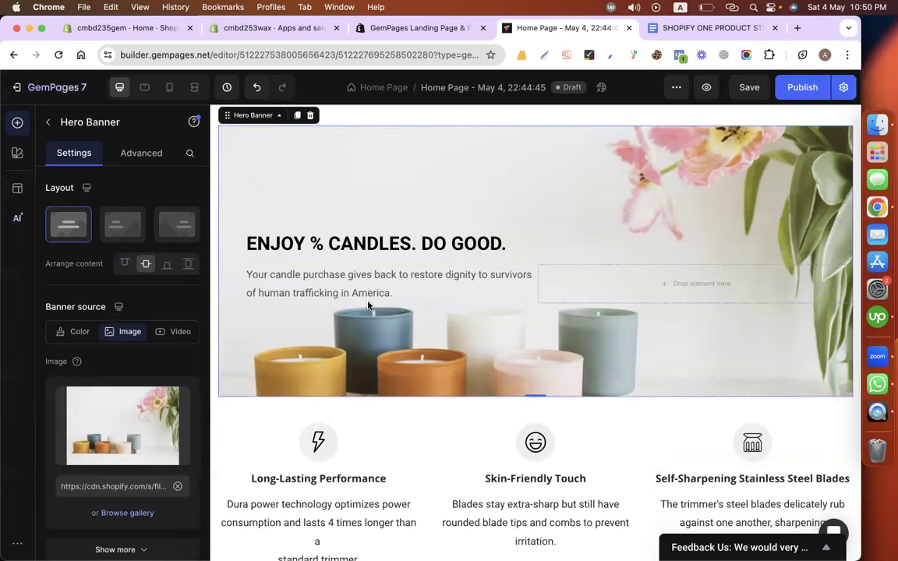
pyautogui.scroll(1, 345, 257)
pyautogui.click(294, 258)
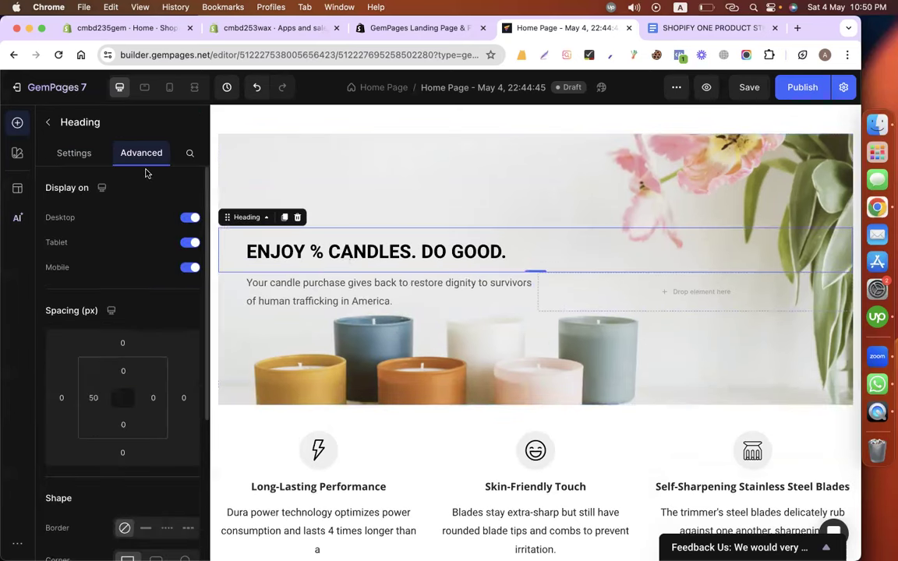
pyautogui.click(122, 345)
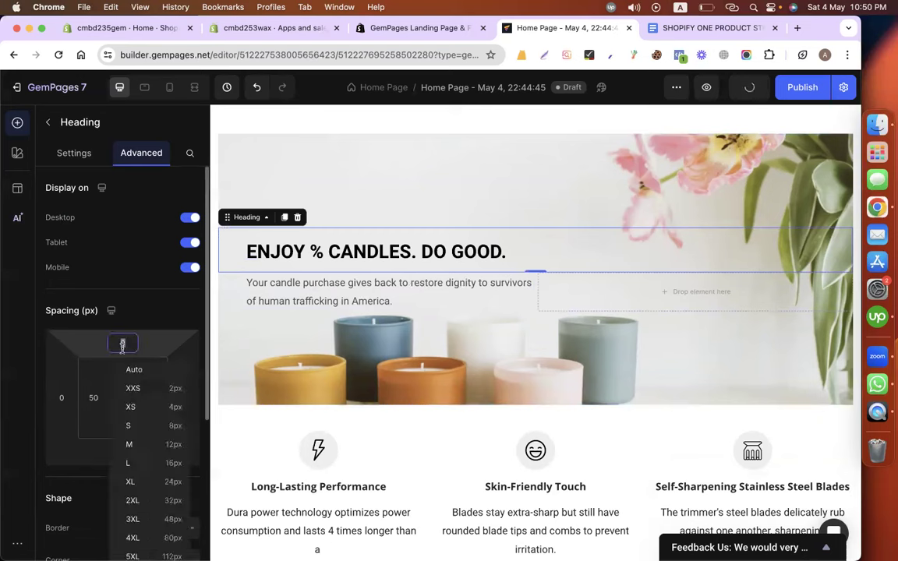
pyautogui.write('-10')
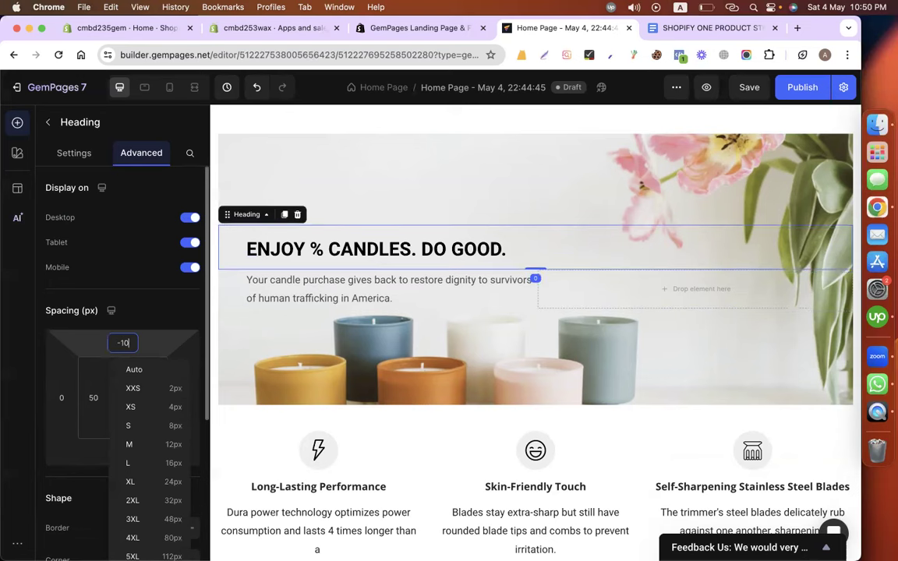
pyautogui.press('BackSpace')
pyautogui.press('BackSpace')
pyautogui.write('5')
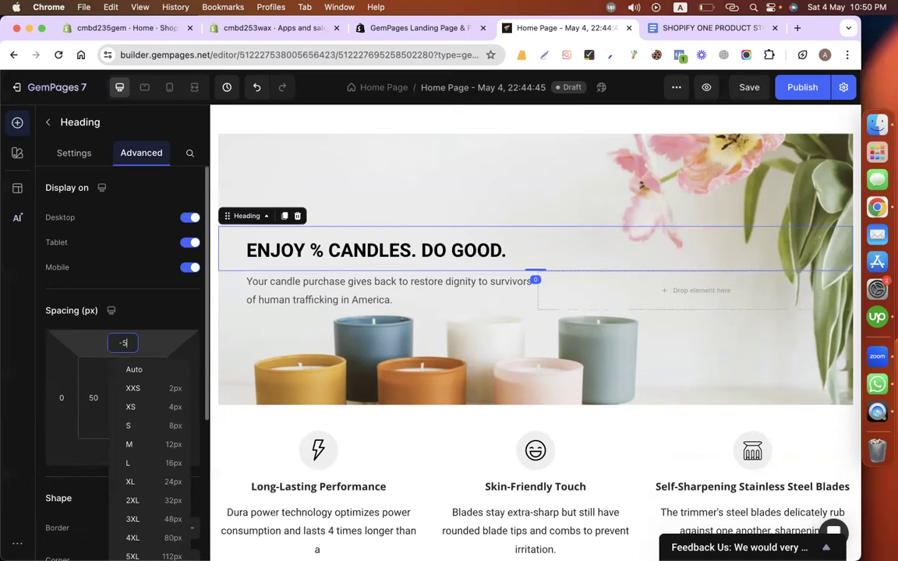
pyautogui.write('0')
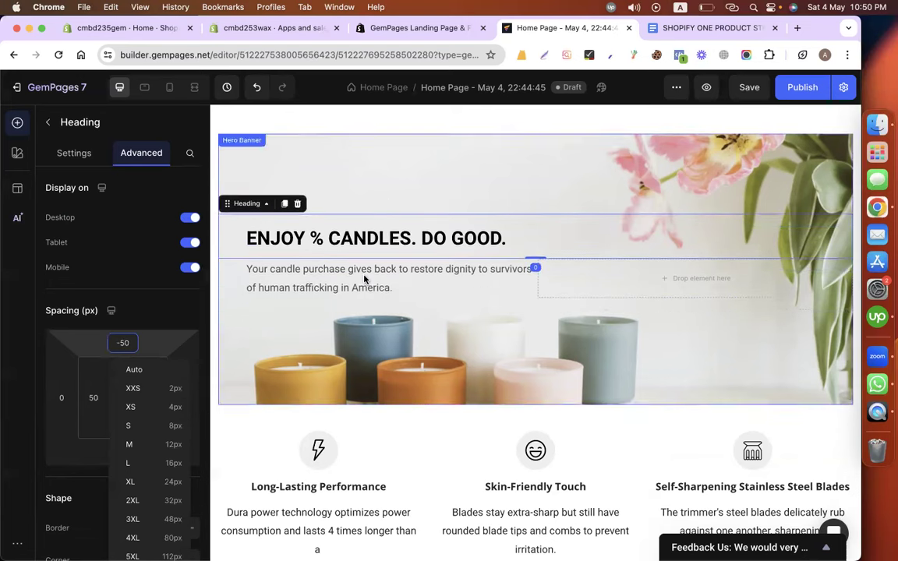
pyautogui.click(377, 241)
pyautogui.scroll(1, 379, 260)
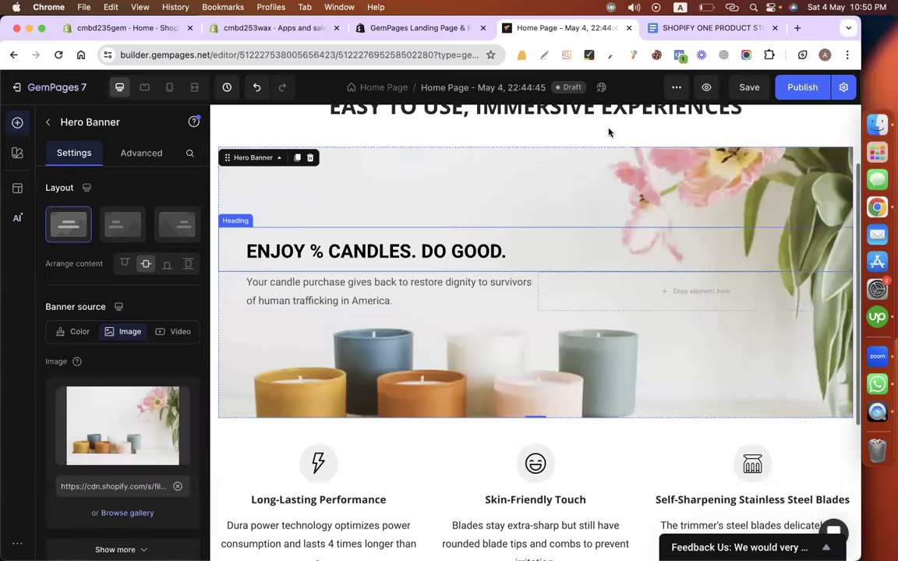
pyautogui.hotkey('ctrl', 'Tab')
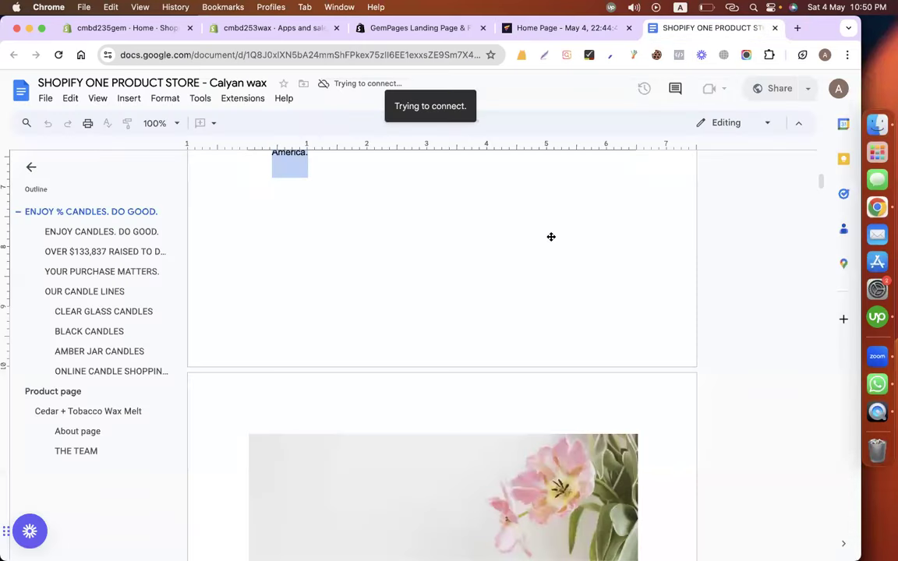
pyautogui.scroll(-5, 549, 236)
pyautogui.click(515, 230)
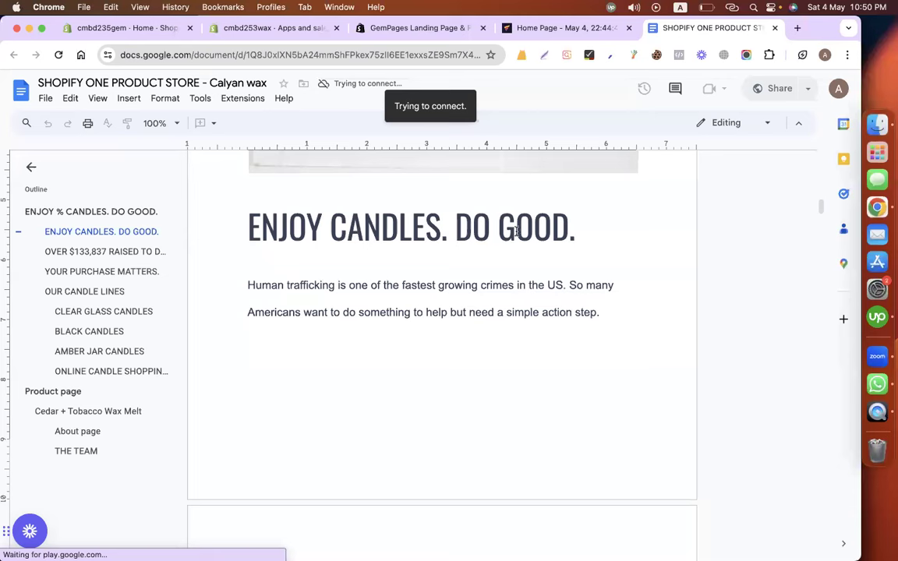
pyautogui.hotkey('shift', 'Home')
pyautogui.scroll(-4, 396, 325)
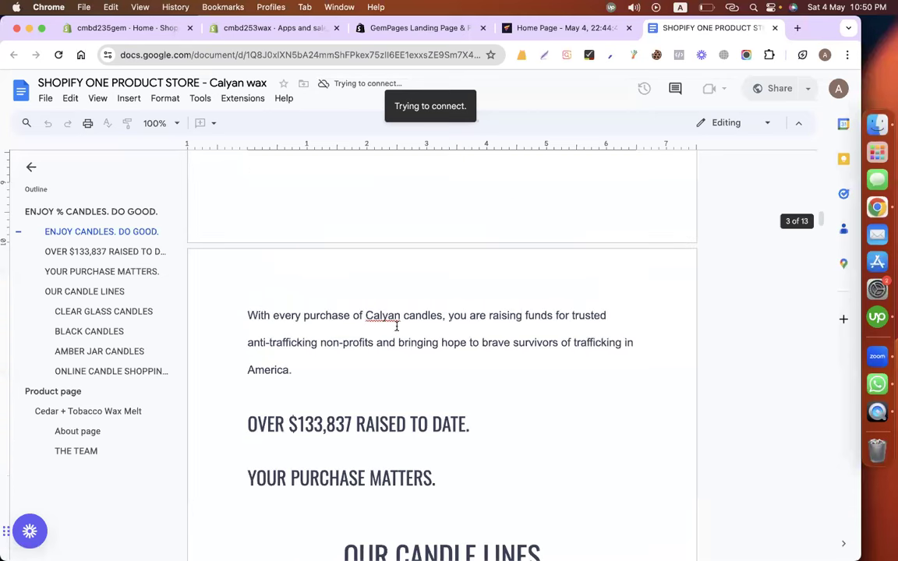
pyautogui.scroll(-1, 327, 377)
pyautogui.click(316, 423)
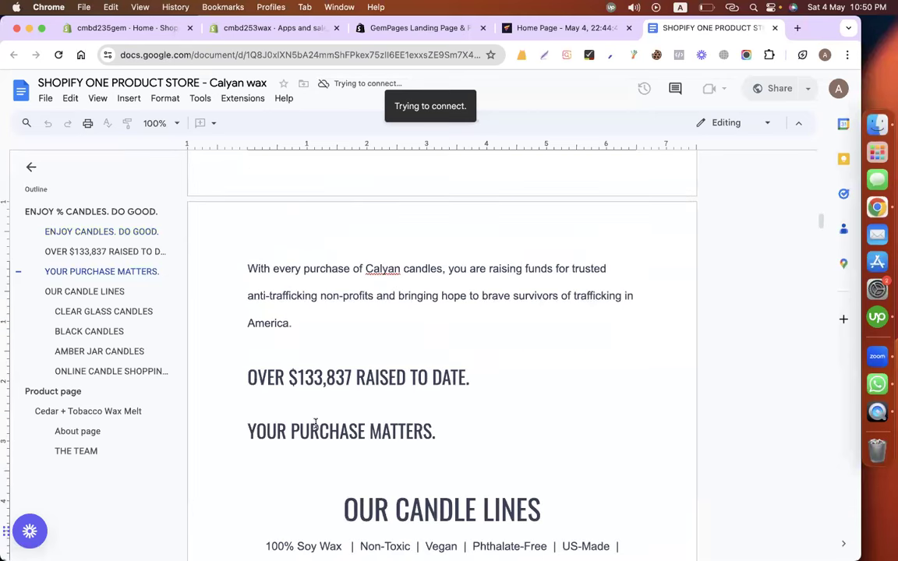
pyautogui.scroll(3, 409, 331)
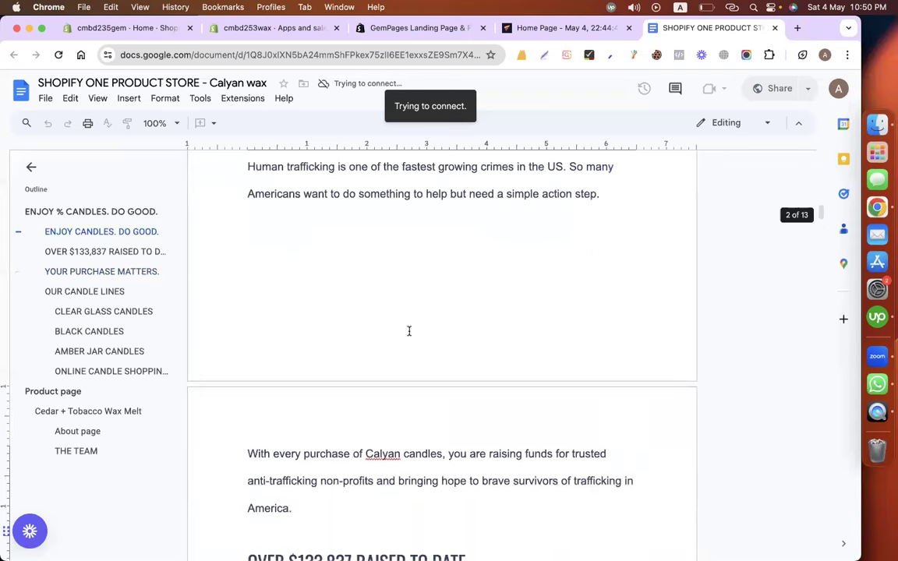
pyautogui.scroll(2, 408, 331)
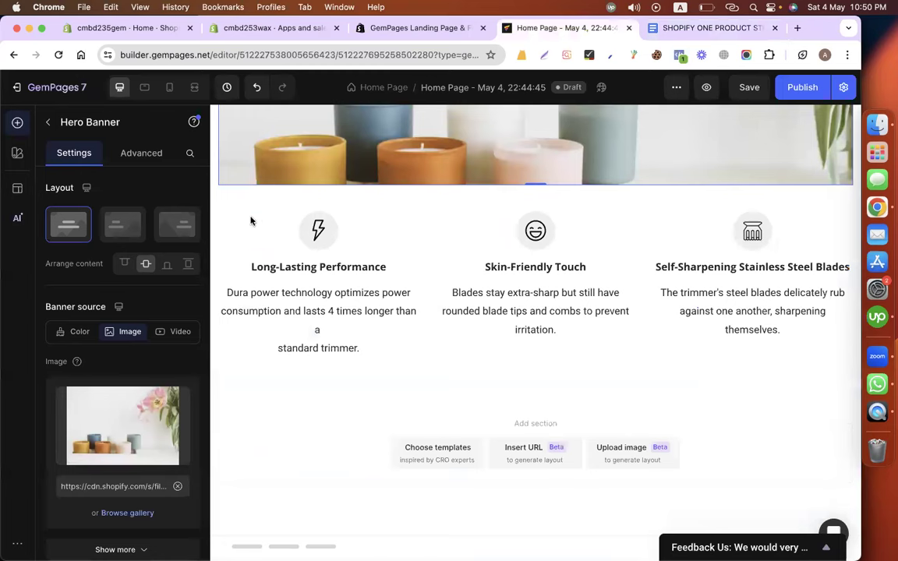
# Delete the three-column features row and drop an empty row below the hero.
pyautogui.click(383, 208)
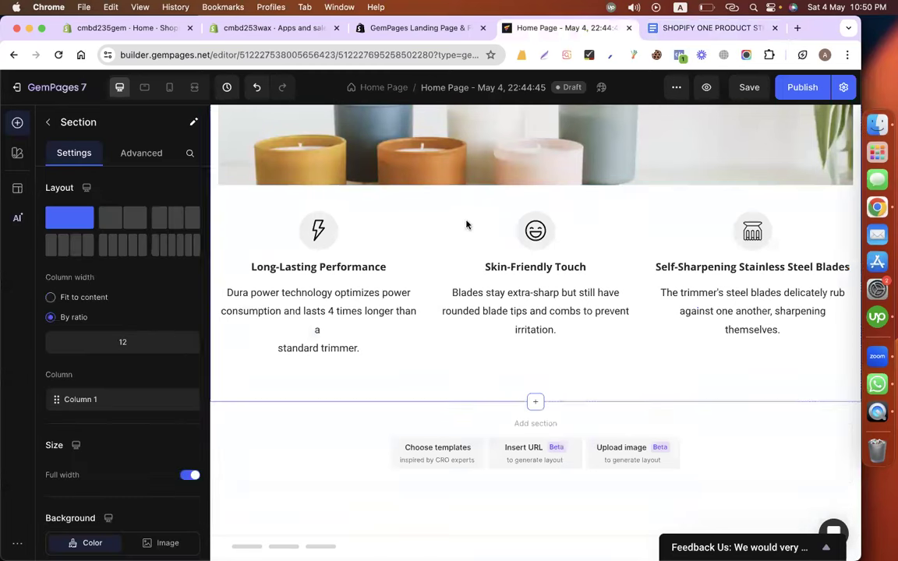
pyautogui.click(425, 222)
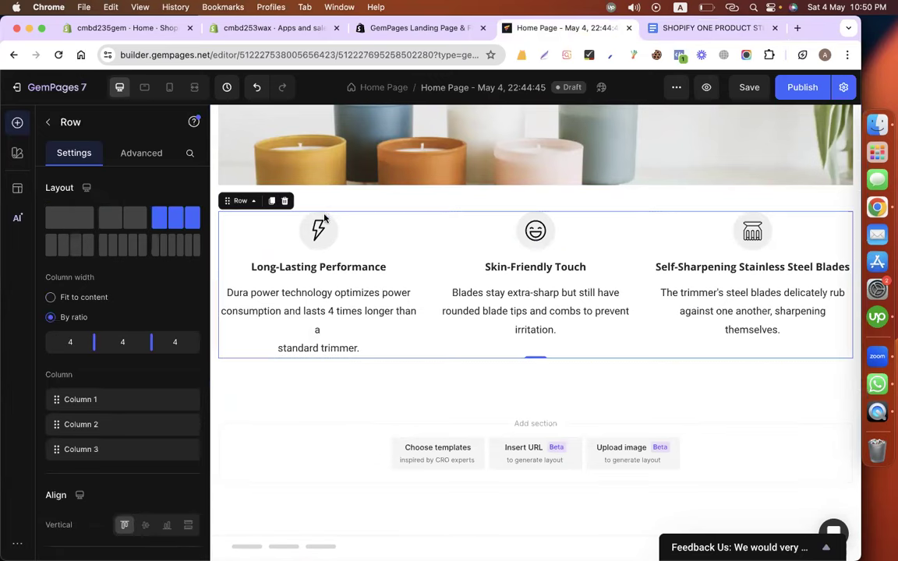
pyautogui.click(285, 202)
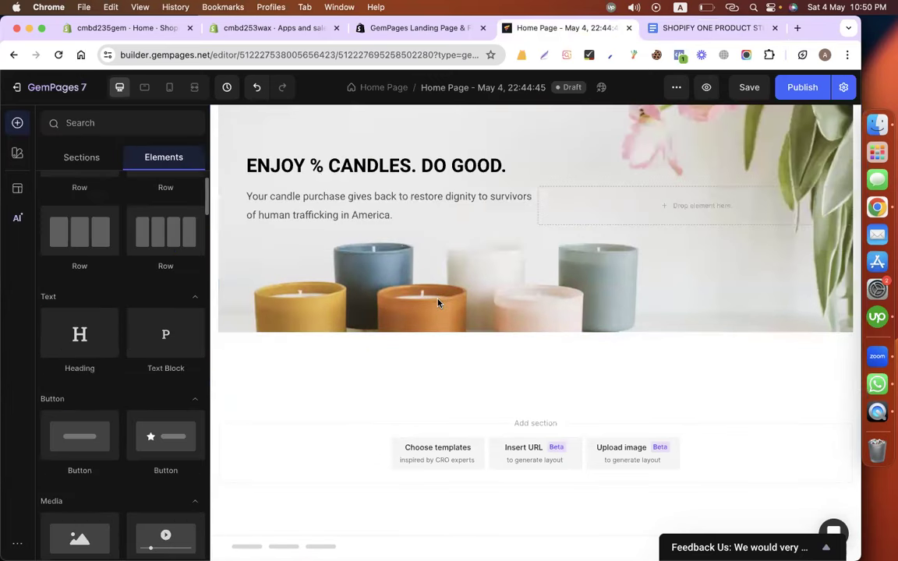
pyautogui.scroll(2, 117, 364)
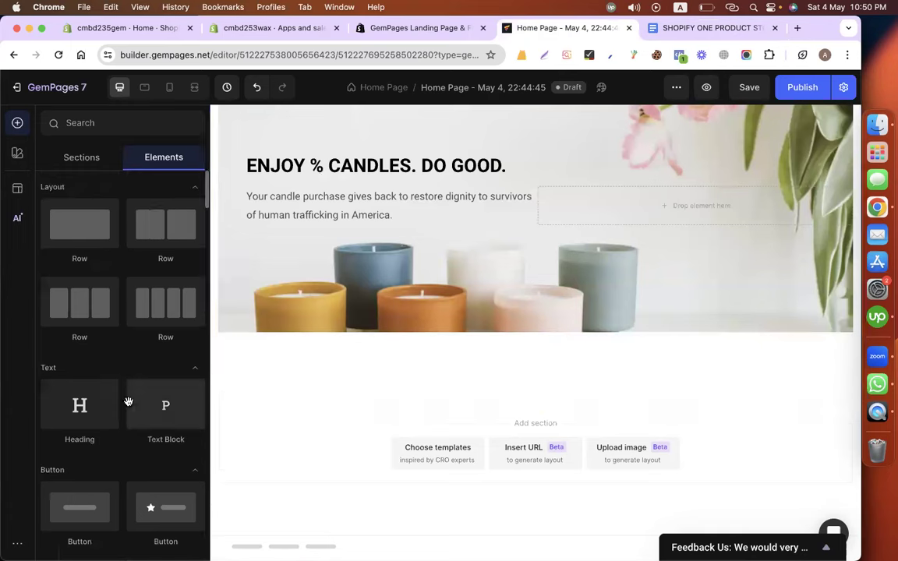
pyautogui.moveTo(56, 210); pyautogui.dragTo(506, 370)
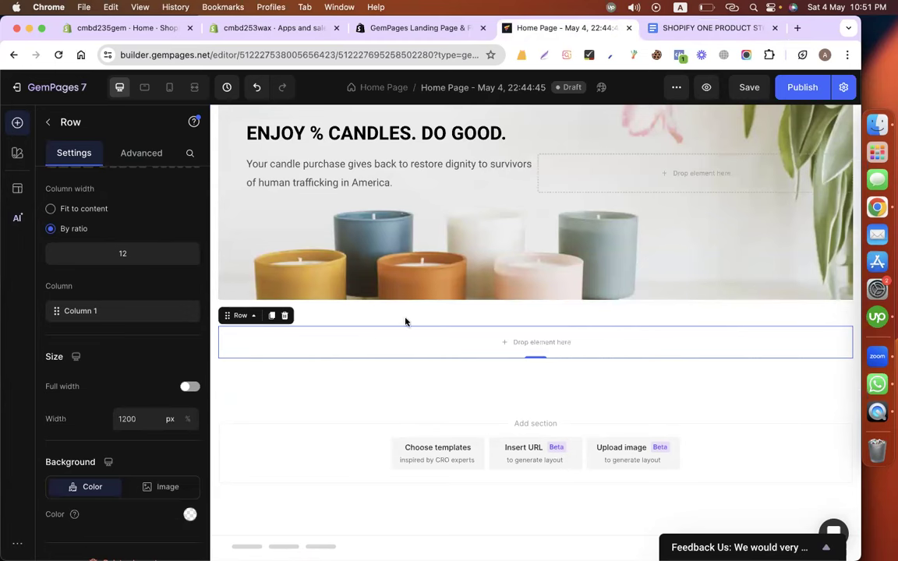
# Delete the 'WHY CHOOSE US' text and the 'EASY TO USE, IMMERSIVE EXPERIENCES' heading.
pyautogui.scroll(1, 407, 357)
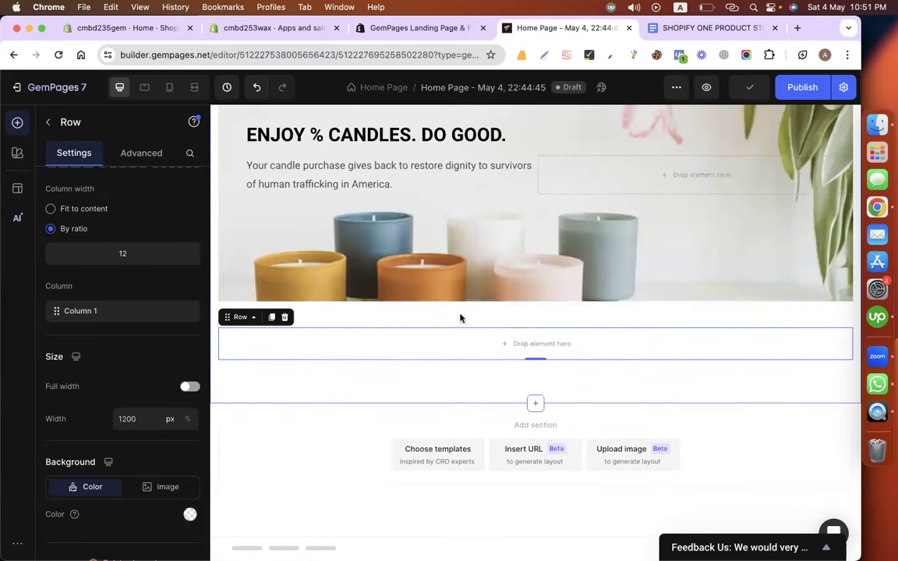
pyautogui.scroll(3, 460, 318)
pyautogui.scroll(1, 481, 220)
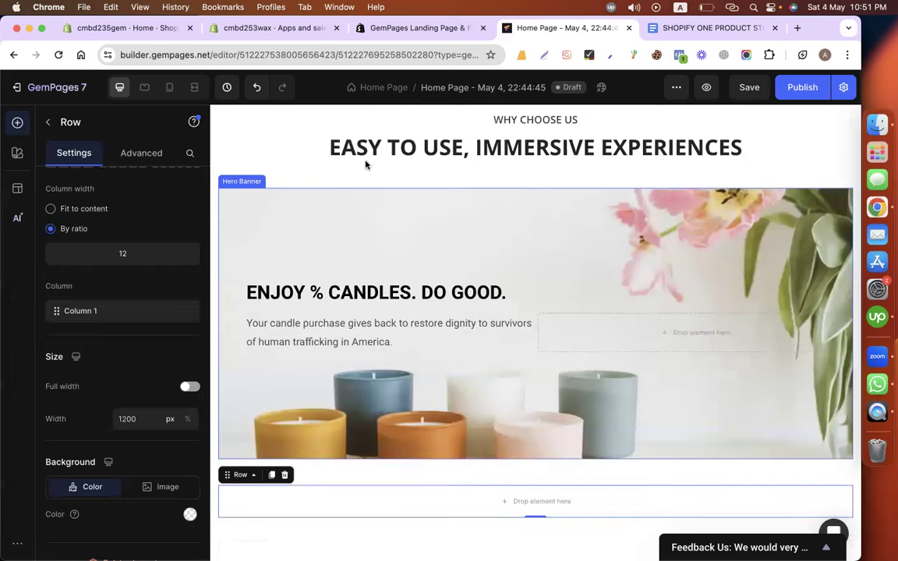
pyautogui.scroll(2, 366, 164)
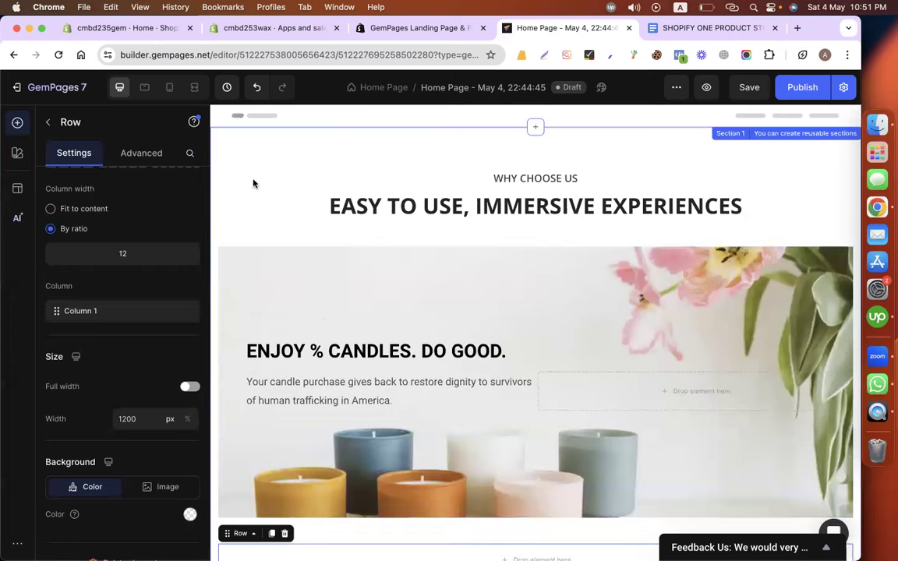
pyautogui.click(322, 184)
pyautogui.click(302, 160)
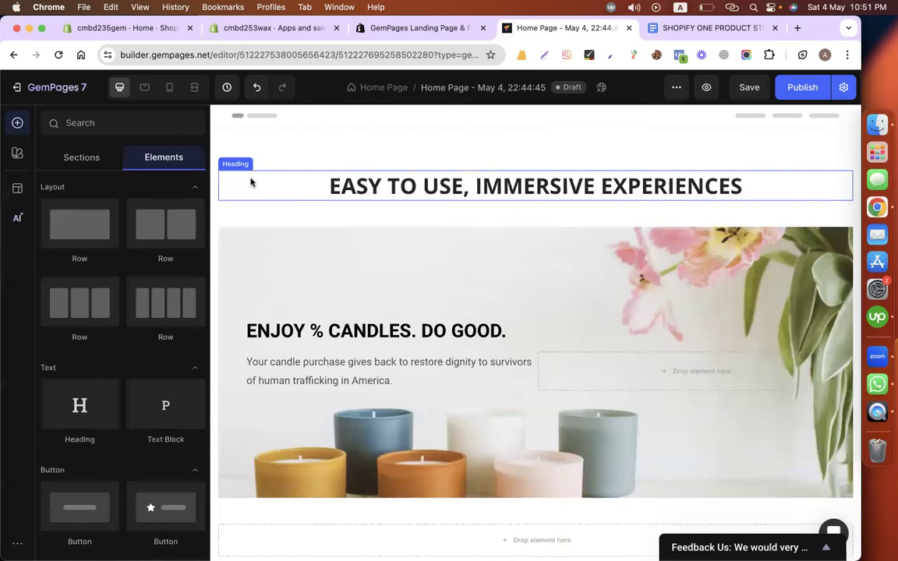
pyautogui.click(250, 183)
pyautogui.press('Delete')
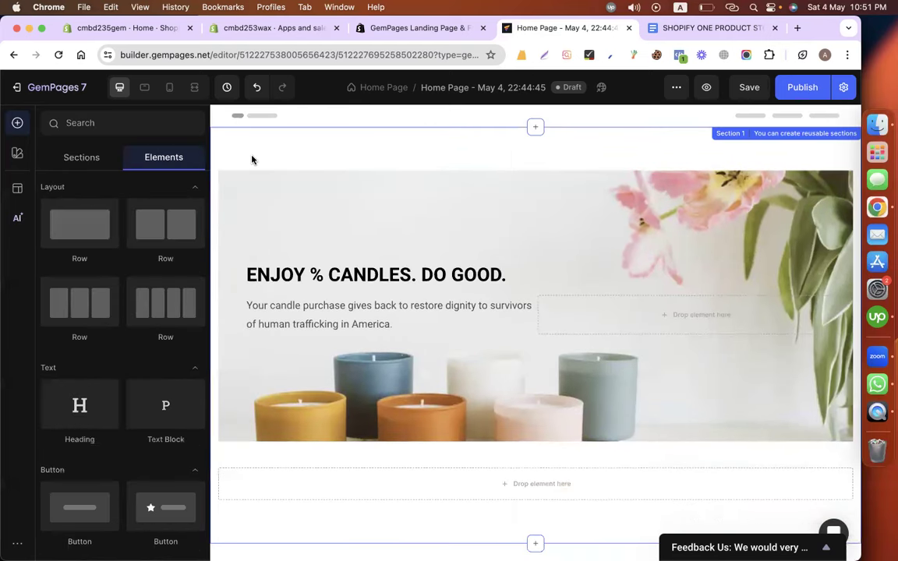
pyautogui.click(252, 160)
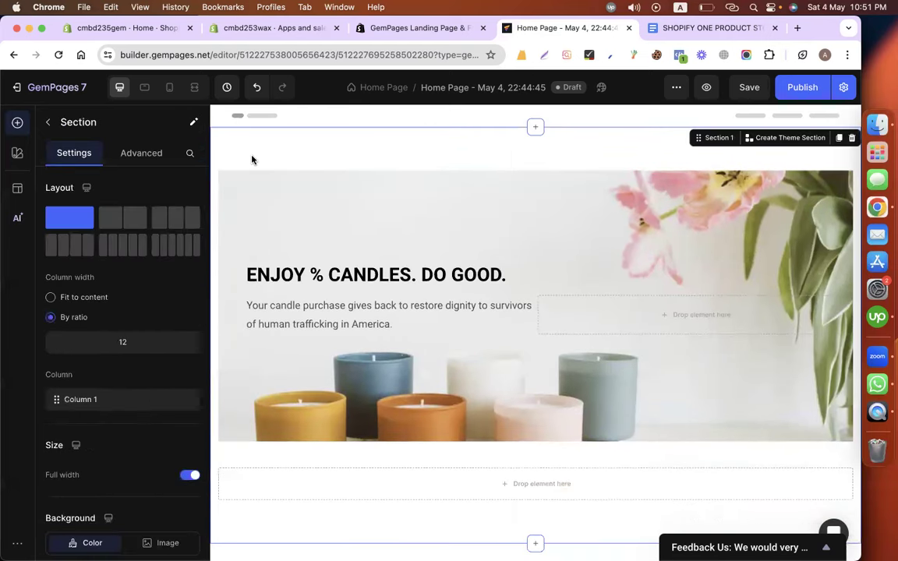
pyautogui.click(148, 154)
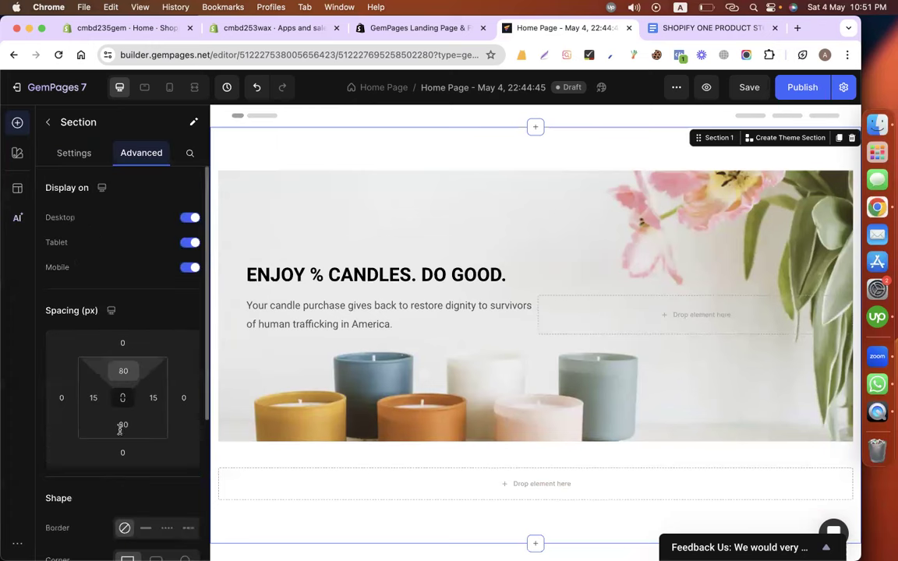
# Change the hero section's top and bottom padding from 80 to 0.
pyautogui.click(123, 370)
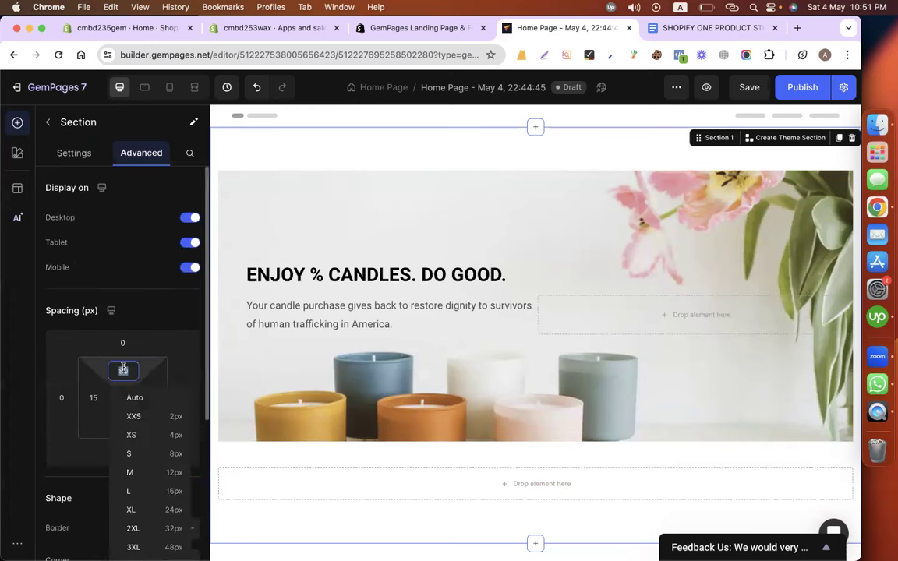
pyautogui.write('0')
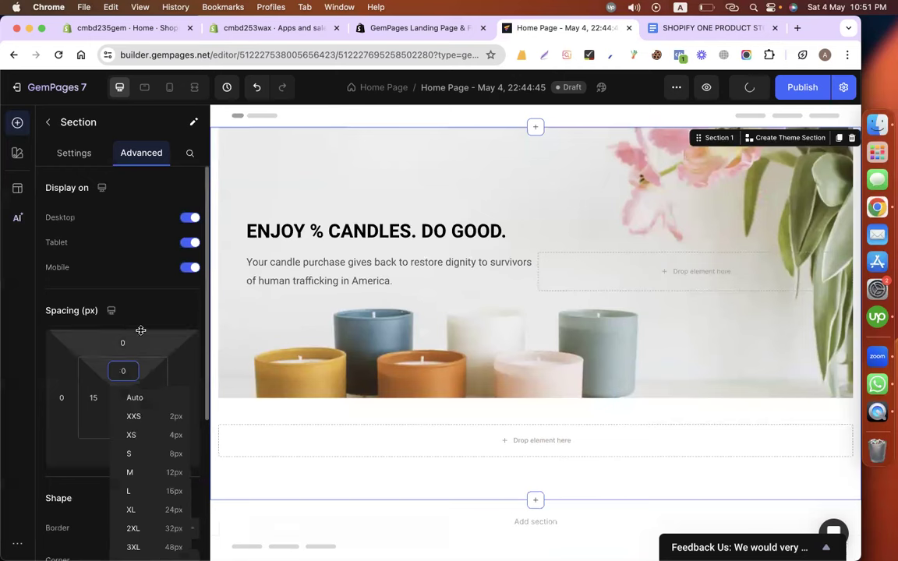
pyautogui.click(121, 425)
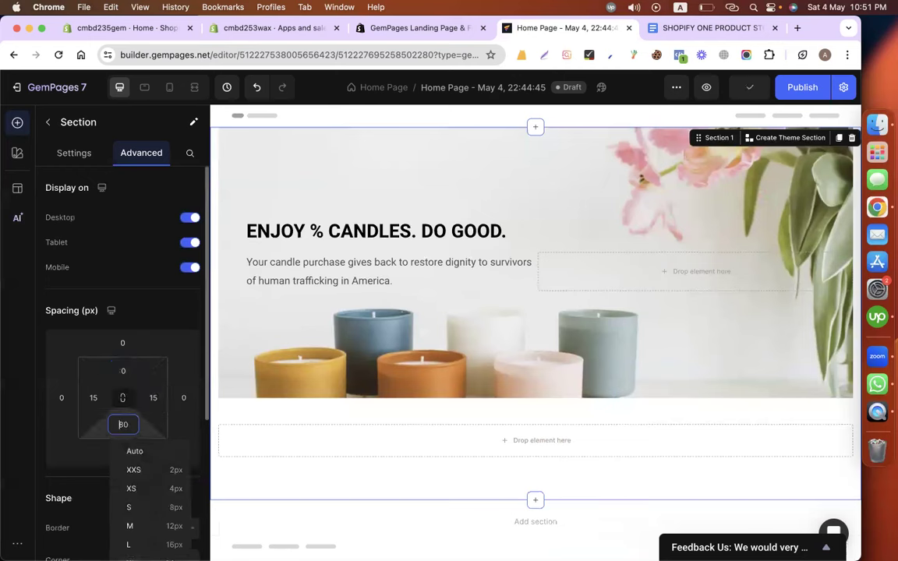
pyautogui.press('BackSpace')
pyautogui.write('0')
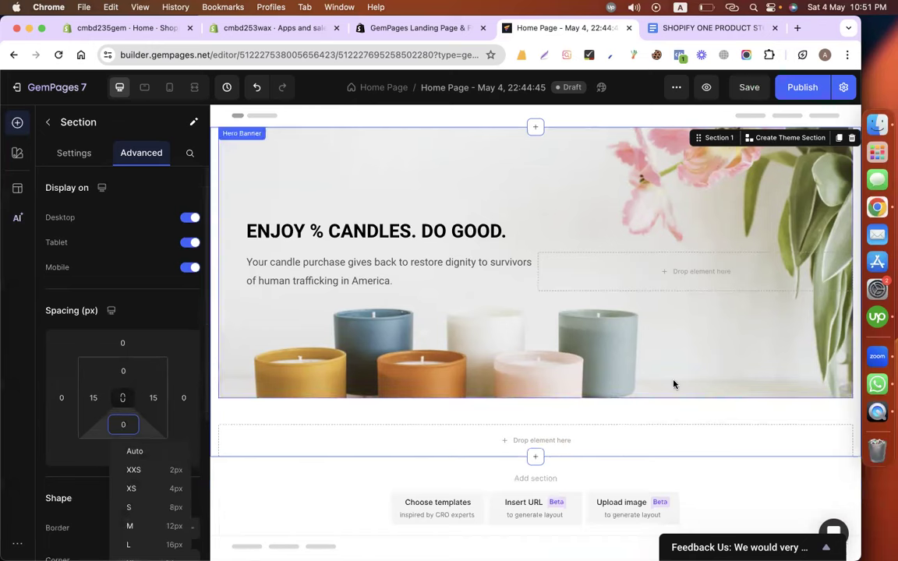
pyautogui.scroll(-1, 444, 406)
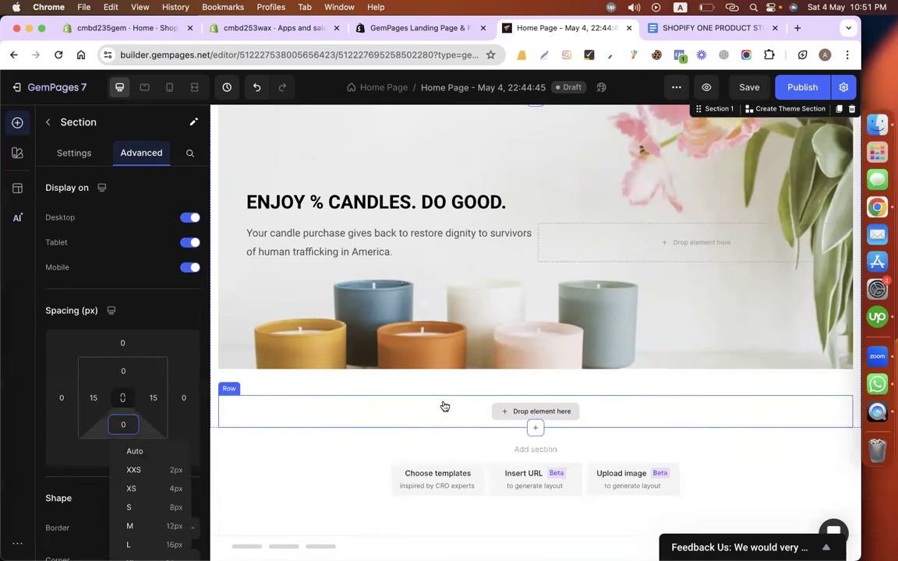
# Add a centered Heading to the empty row below the hero.
pyautogui.click(311, 415)
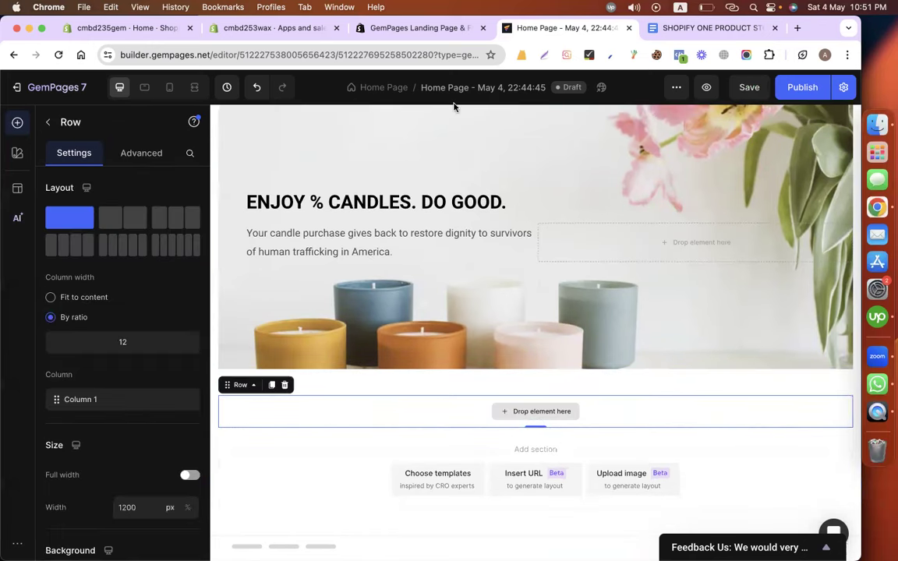
pyautogui.click(46, 123)
pyautogui.scroll(-3, 84, 358)
pyautogui.moveTo(78, 300); pyautogui.dragTo(419, 416)
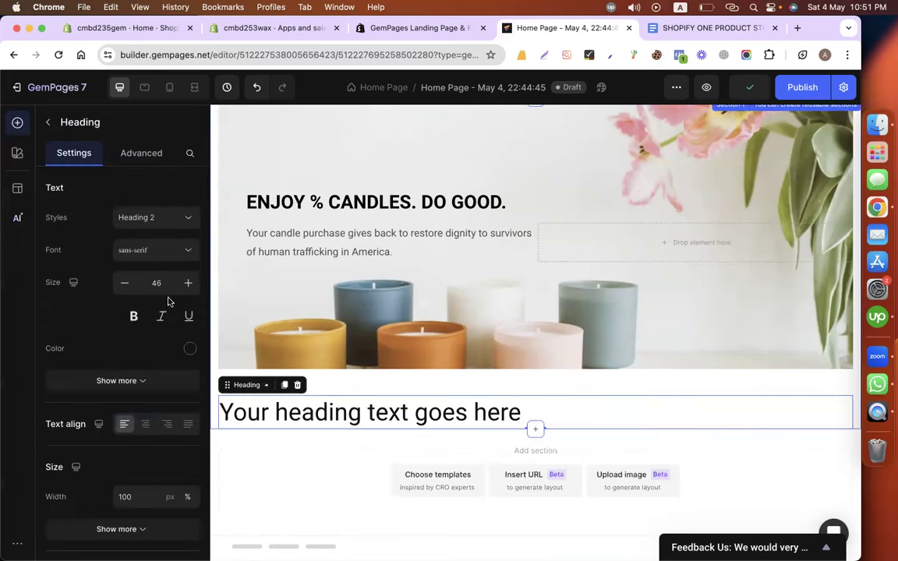
pyautogui.scroll(-1, 137, 379)
pyautogui.scroll(-3, 138, 350)
pyautogui.click(145, 342)
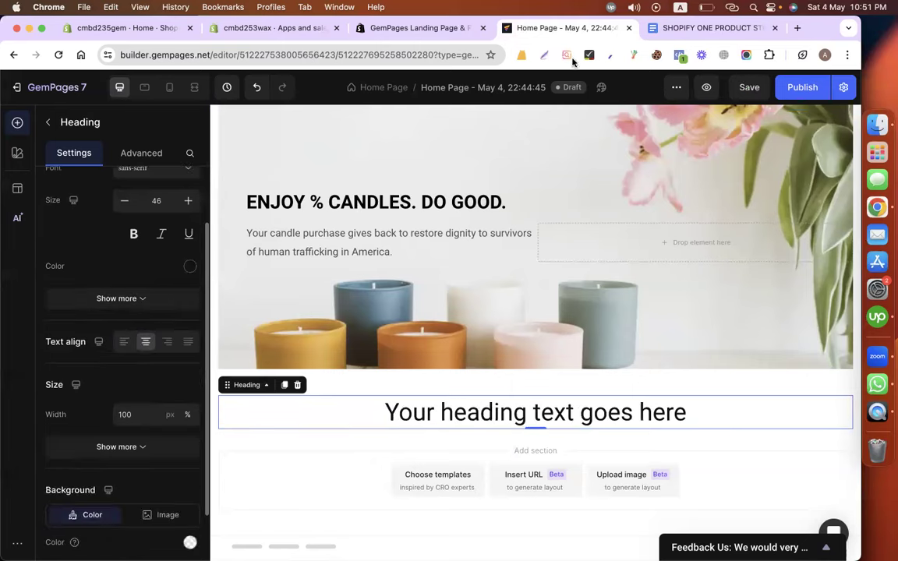
# Replace the heading placeholder with 'ENJOY CANDLES. DO GOOD.' copied from the Google Doc.
pyautogui.hotkey('ctrl', 'Tab')
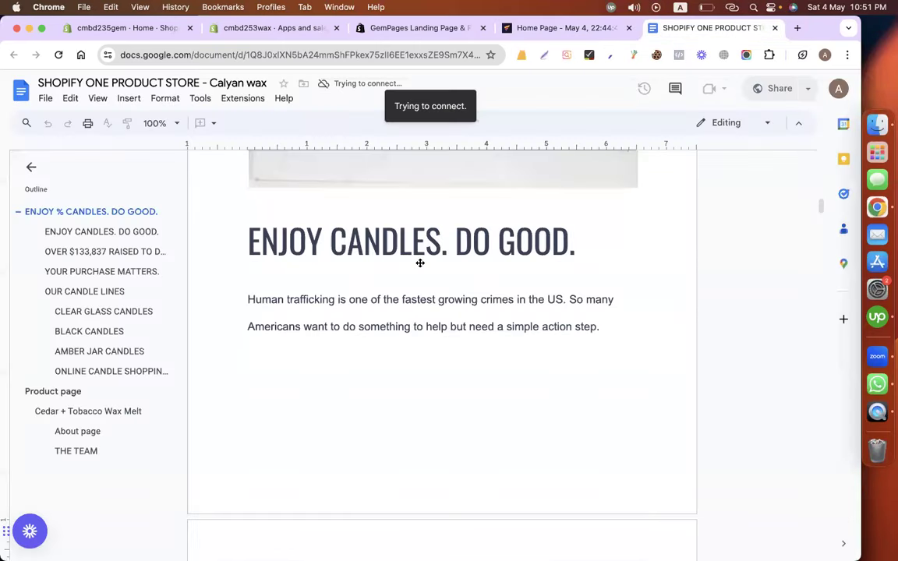
pyautogui.scroll(3, 321, 292)
pyautogui.scroll(-2, 236, 328)
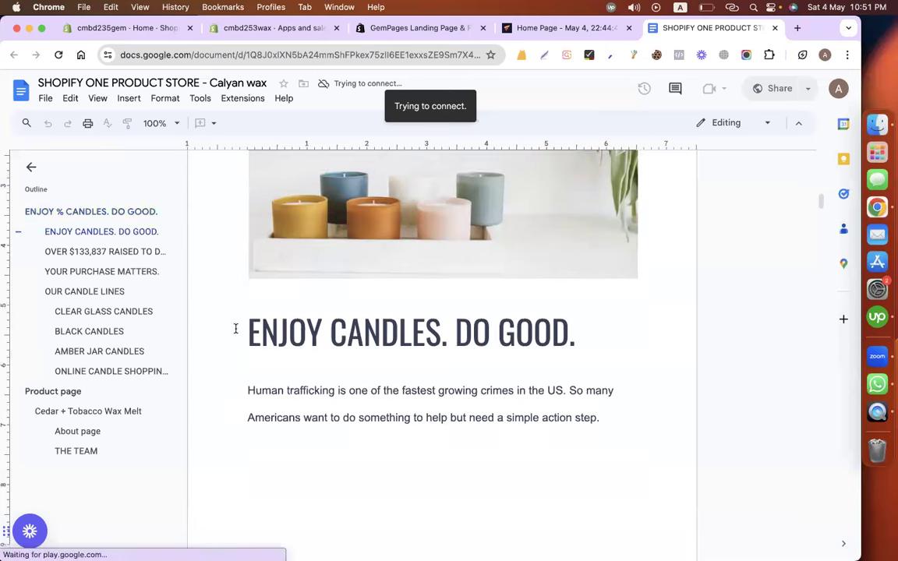
pyautogui.moveTo(235, 328); pyautogui.dragTo(577, 331)
pyautogui.press('super+c')
pyautogui.hotkey('ctrl', 'shift', 'Tab')
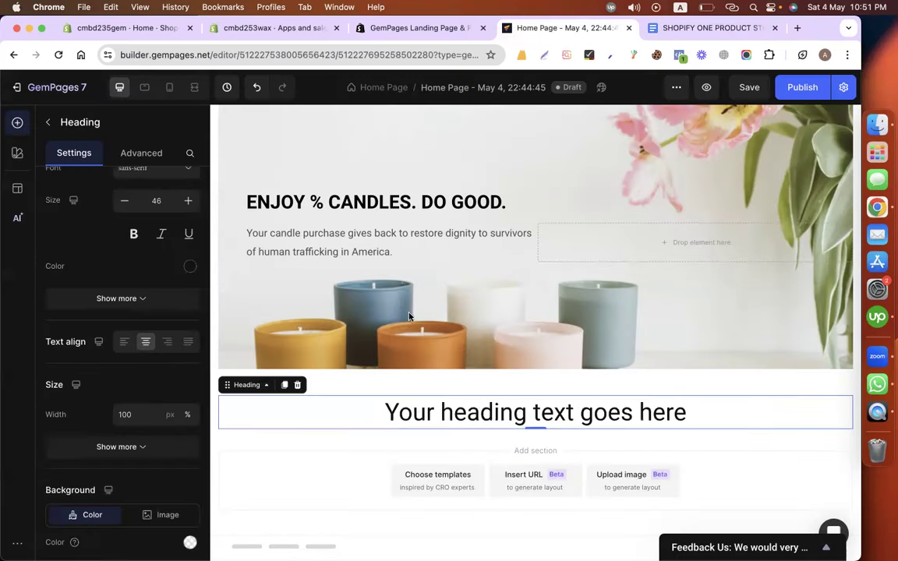
pyautogui.doubleClick(410, 415)
pyautogui.press('super+v')
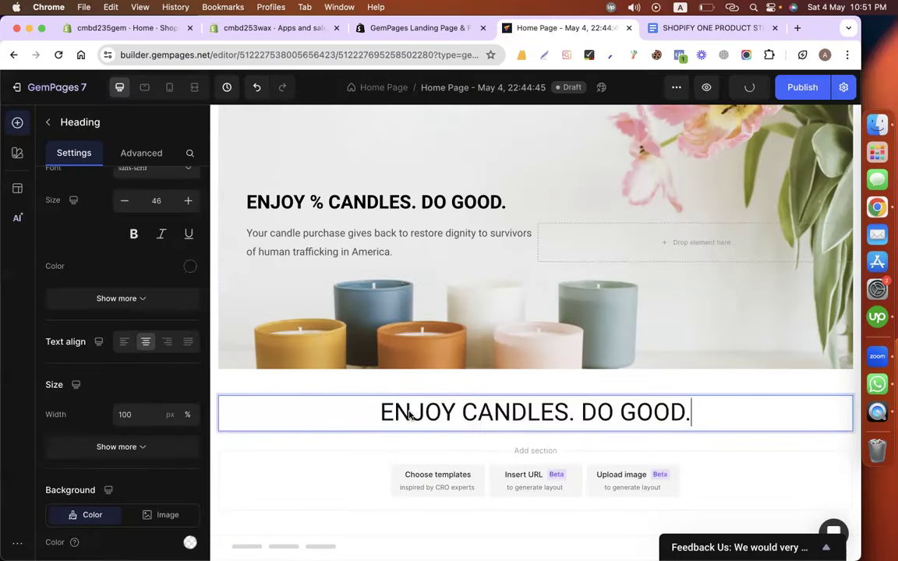
pyautogui.press('super+a')
# Make the new heading bold Roboto at 56px.
pyautogui.scroll(2, 159, 261)
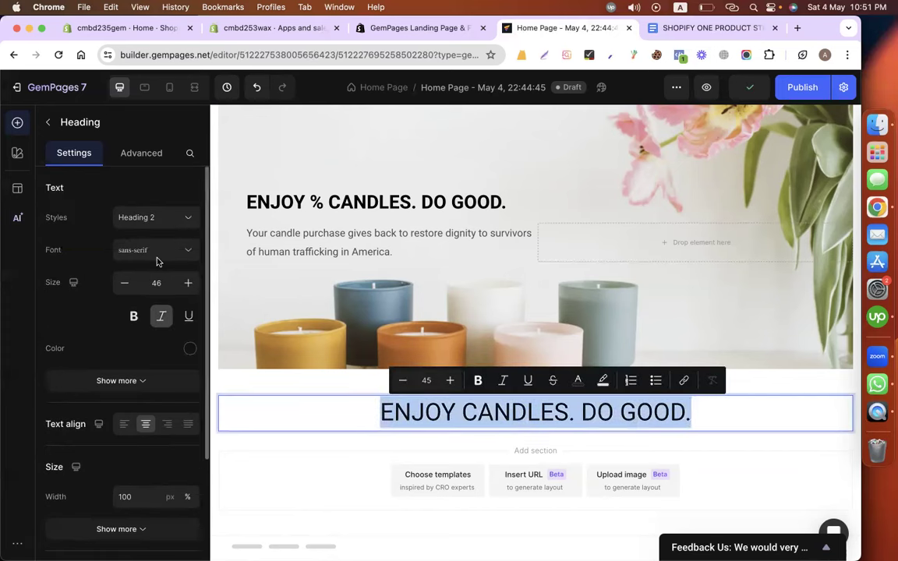
pyautogui.click(156, 260)
pyautogui.click(92, 365)
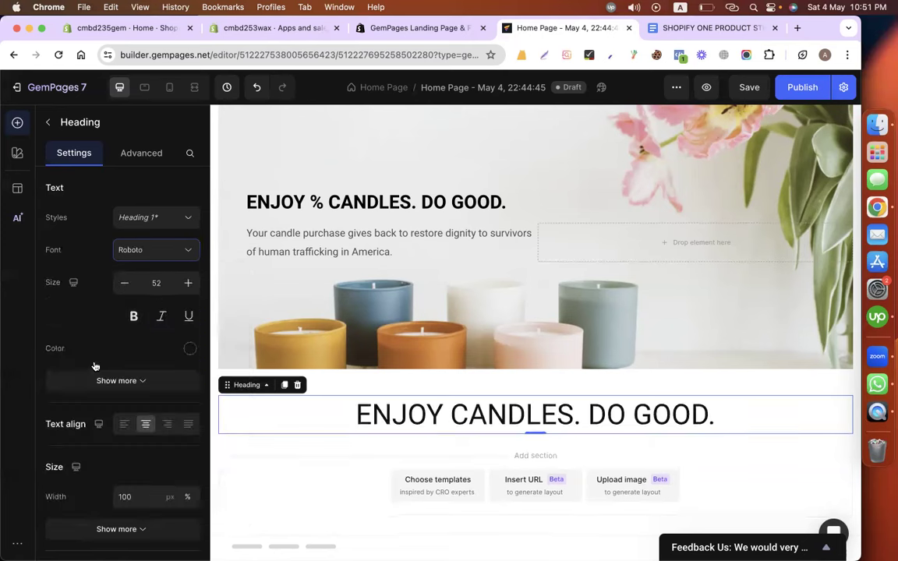
pyautogui.click(187, 283)
pyautogui.click(187, 284)
pyautogui.click(187, 283)
pyautogui.click(187, 284)
pyautogui.click(124, 284)
pyautogui.click(134, 316)
pyautogui.scroll(-3, 173, 350)
pyautogui.scroll(-1, 173, 350)
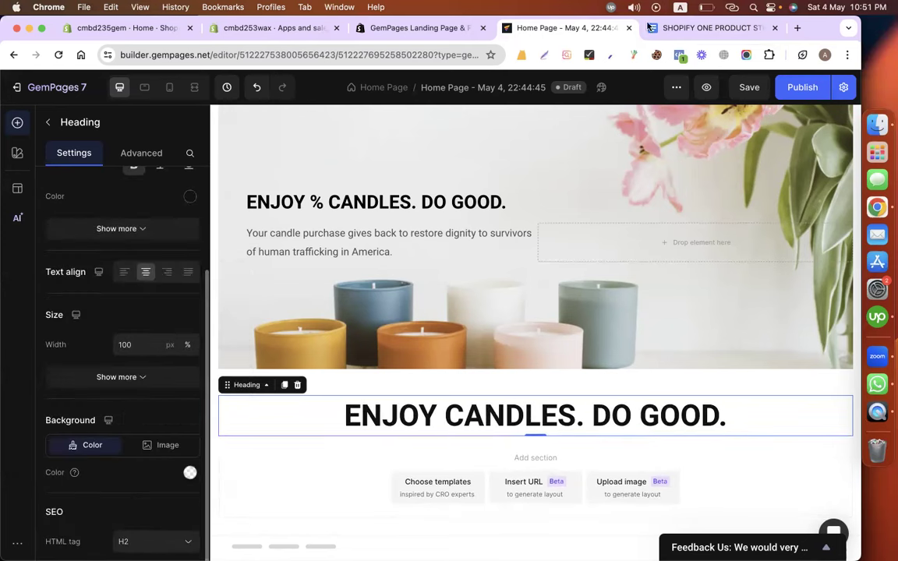
# Review the next passage in the copy document, then return to the editor's element library.
pyautogui.click(672, 28)
pyautogui.scroll(-2, 470, 269)
pyautogui.moveTo(234, 278); pyautogui.dragTo(572, 234)
pyautogui.press('cmd+c')
pyautogui.scroll(-3, 587, 302)
pyautogui.scroll(-6, 584, 510)
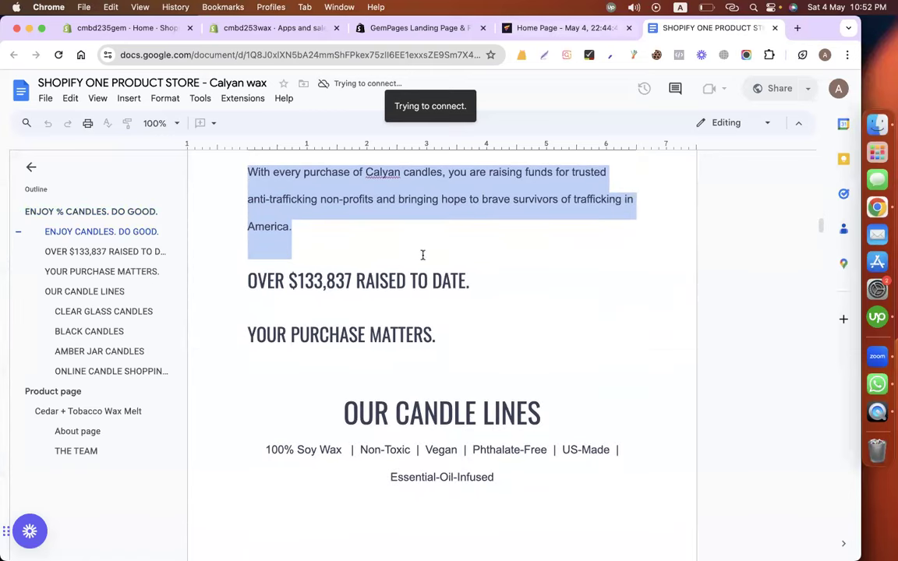
pyautogui.click(389, 276)
pyautogui.click(499, 28)
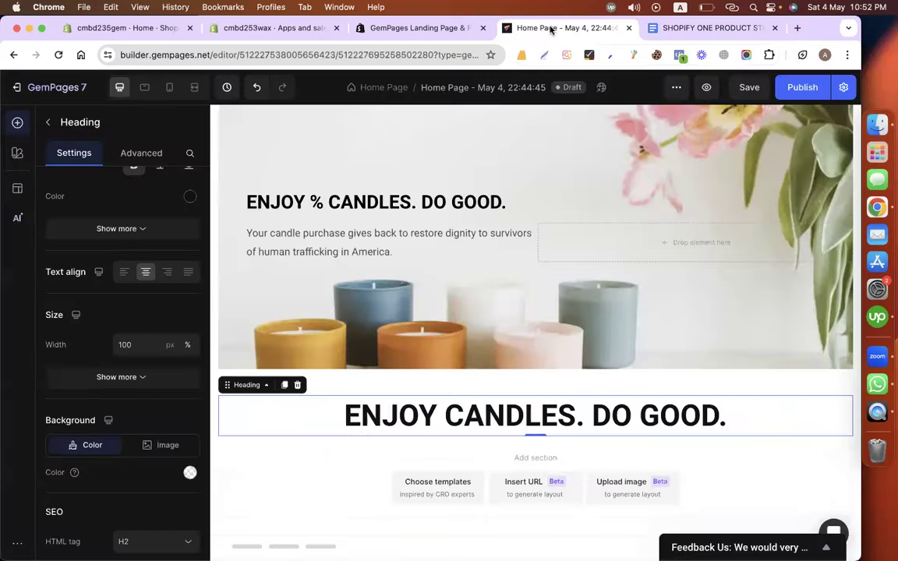
pyautogui.click(47, 122)
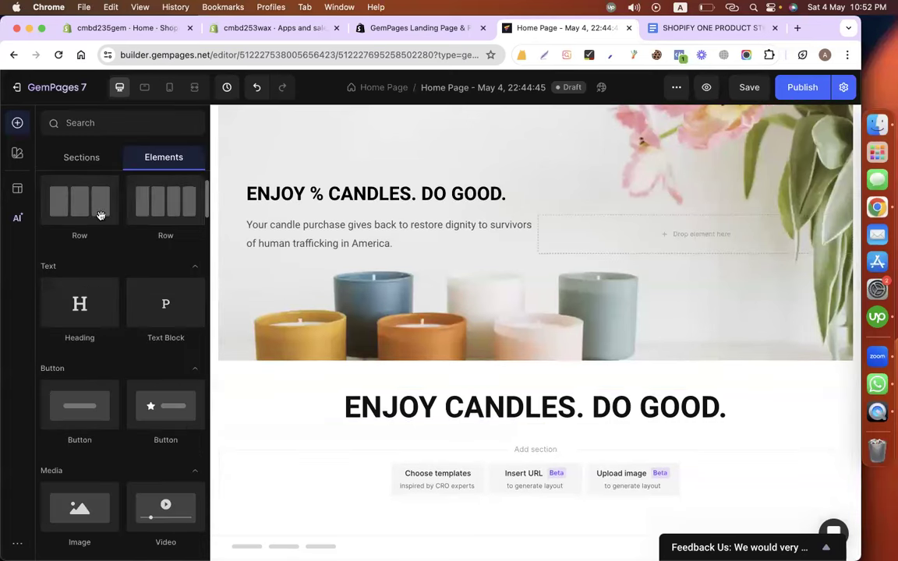
# Drop a Text Block under the heading, then delete the misplaced placeholder paragraph.
pyautogui.scroll(-5, 106, 321)
pyautogui.moveTo(165, 226); pyautogui.dragTo(486, 443)
pyautogui.scroll(-2, 468, 343)
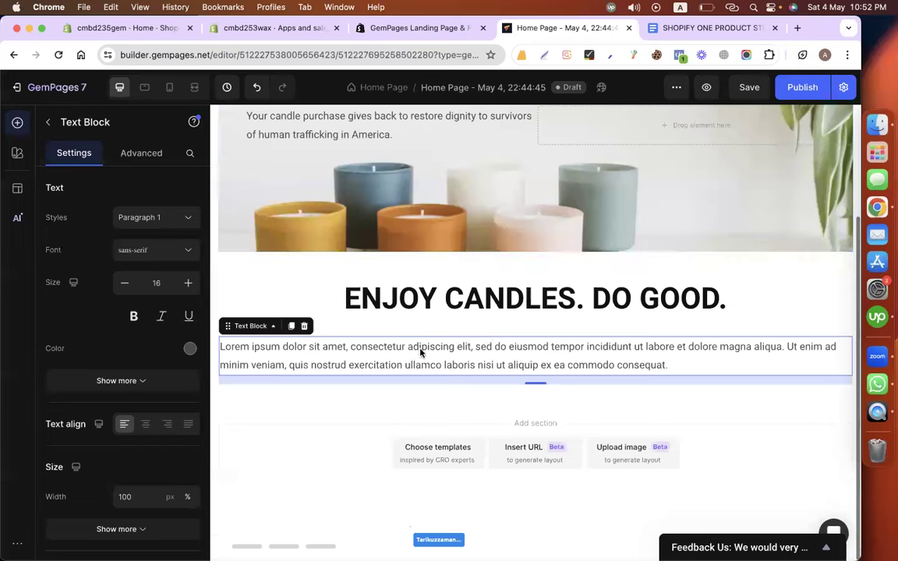
pyautogui.click(399, 364)
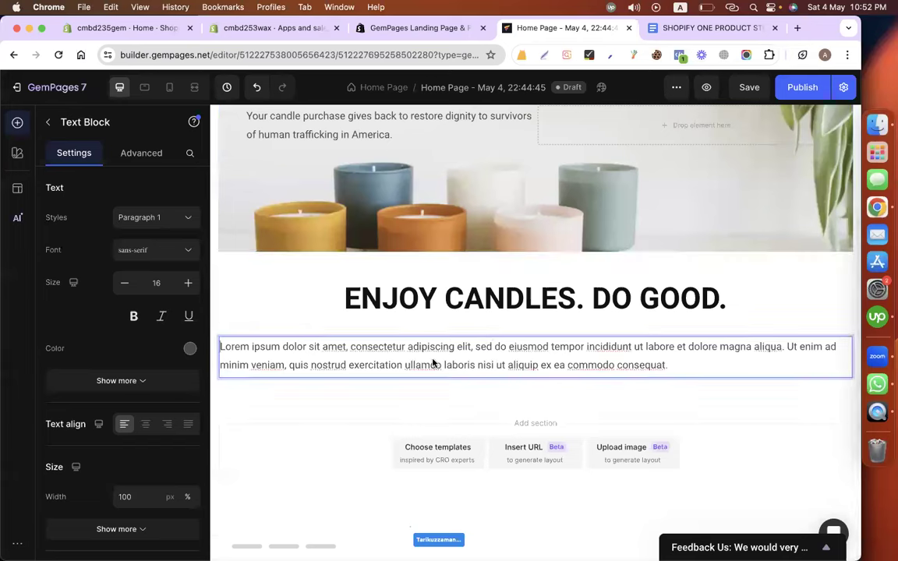
pyautogui.click(312, 325)
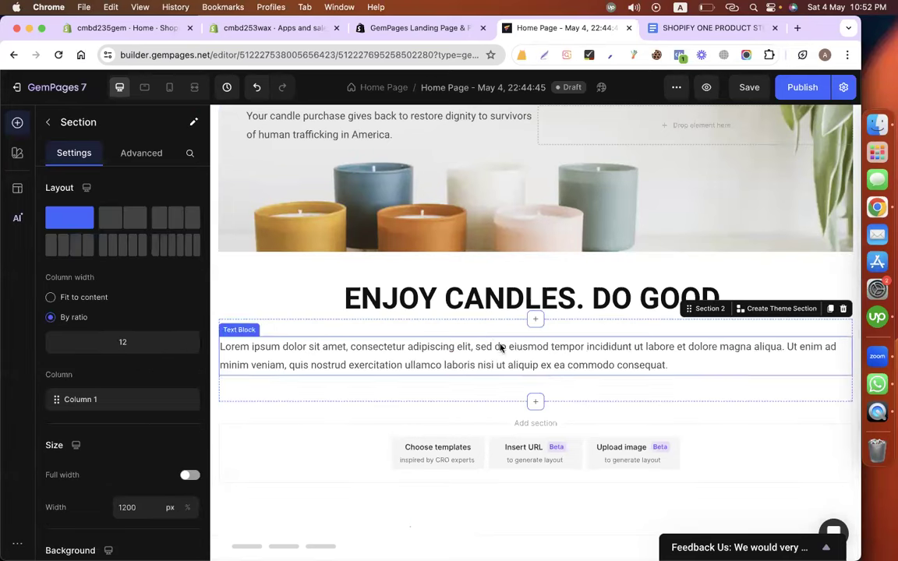
pyautogui.click(385, 361)
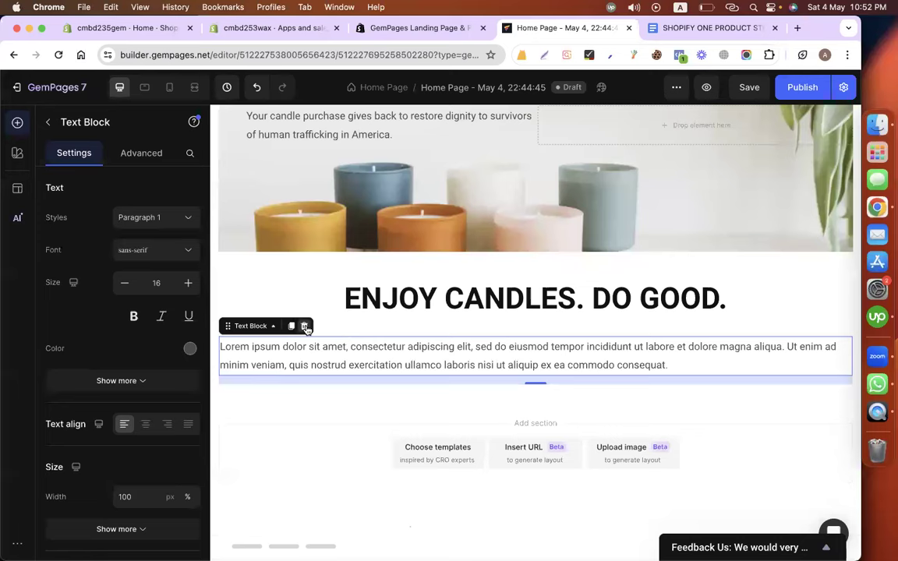
pyautogui.click(304, 326)
# Add a centered Text Block below the heading with the pasted mission text joined into one paragraph.
pyautogui.click(371, 341)
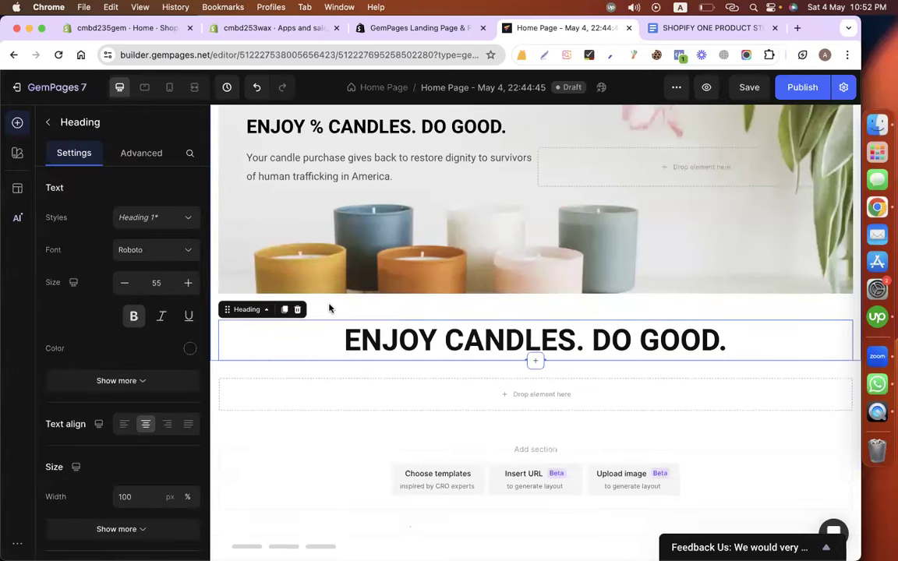
pyautogui.click(330, 306)
pyautogui.click(295, 326)
pyautogui.click(331, 312)
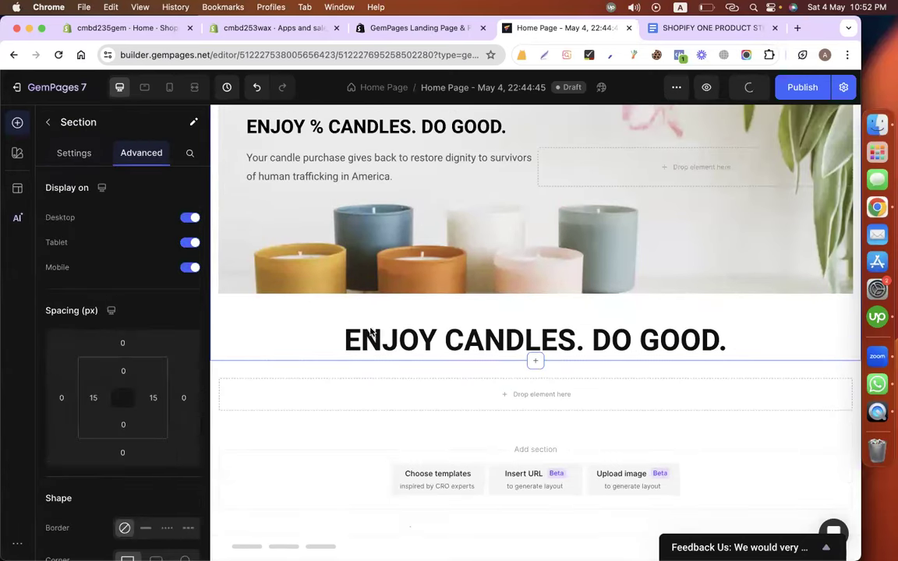
pyautogui.click(51, 125)
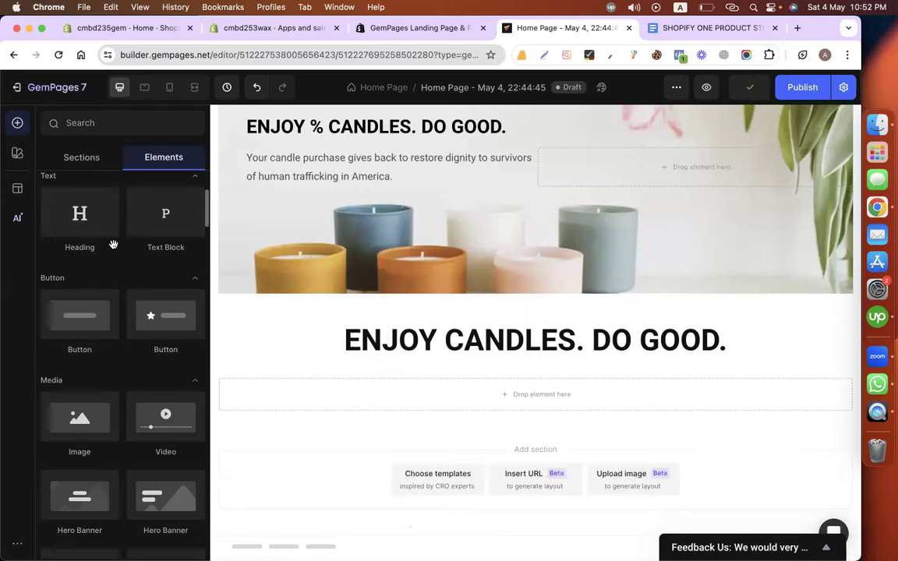
pyautogui.moveTo(134, 204); pyautogui.dragTo(455, 352)
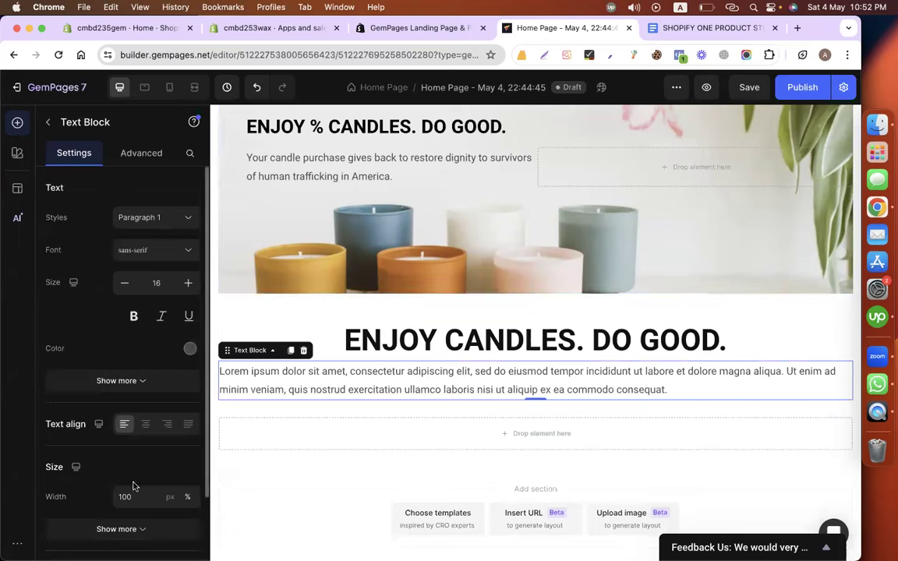
pyautogui.click(145, 424)
pyautogui.tripleClick(324, 376)
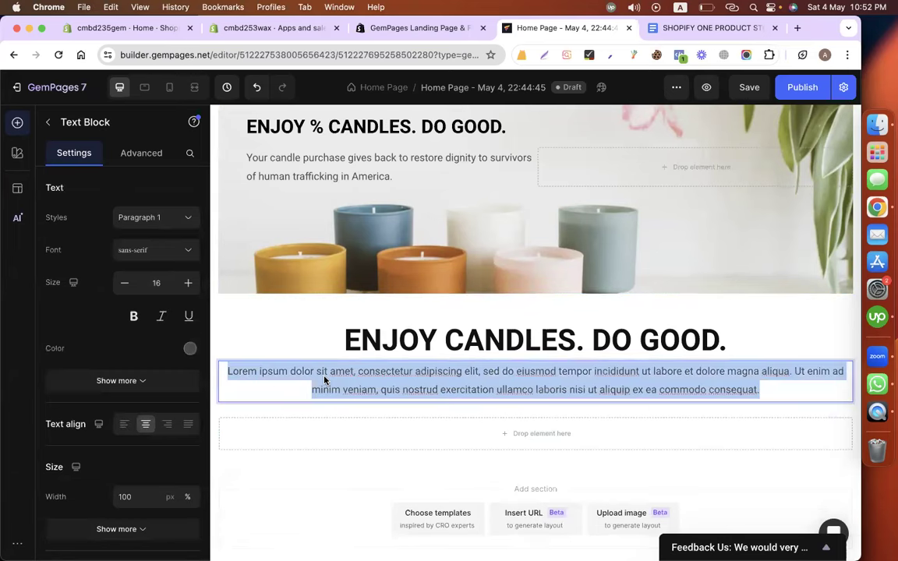
pyautogui.press('cmd+v')
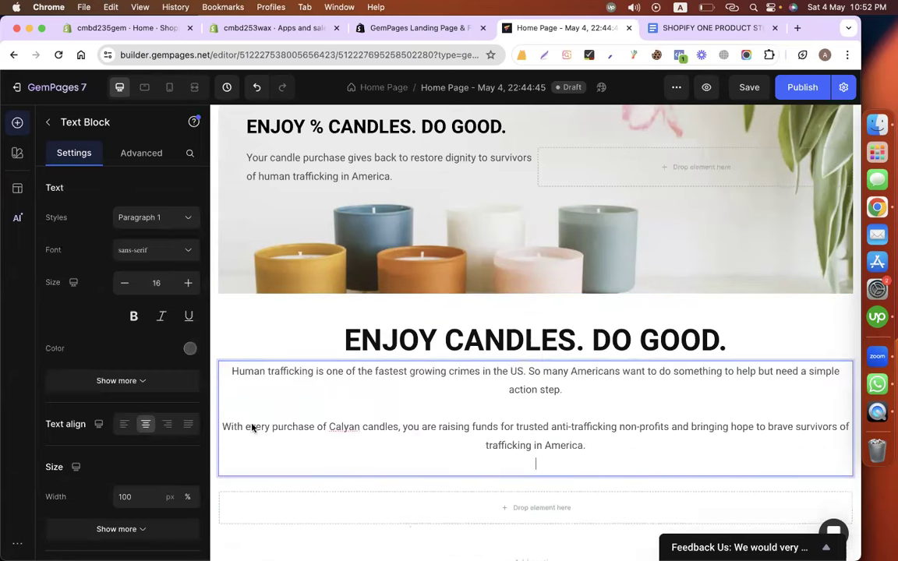
pyautogui.press('BackSpace')
pyautogui.press('BackSpace')
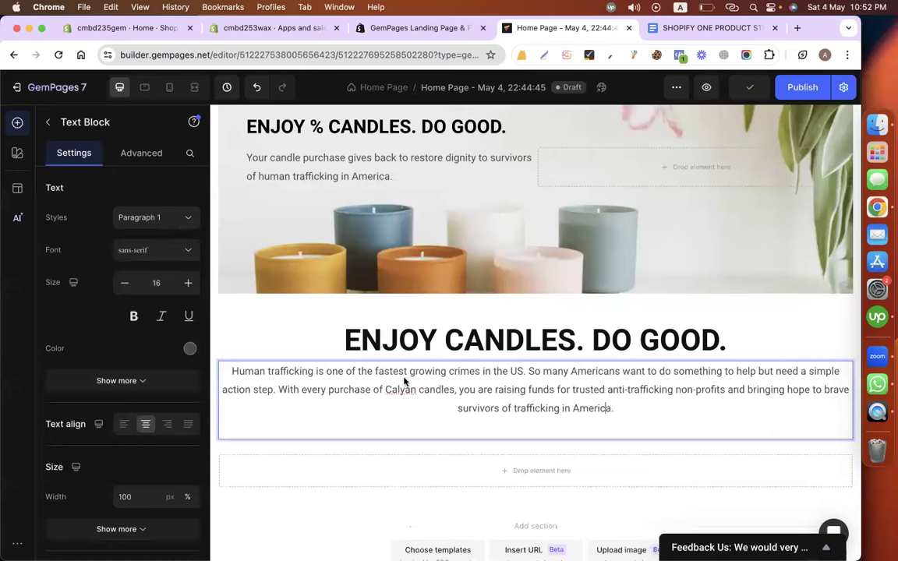
pyautogui.click(239, 331)
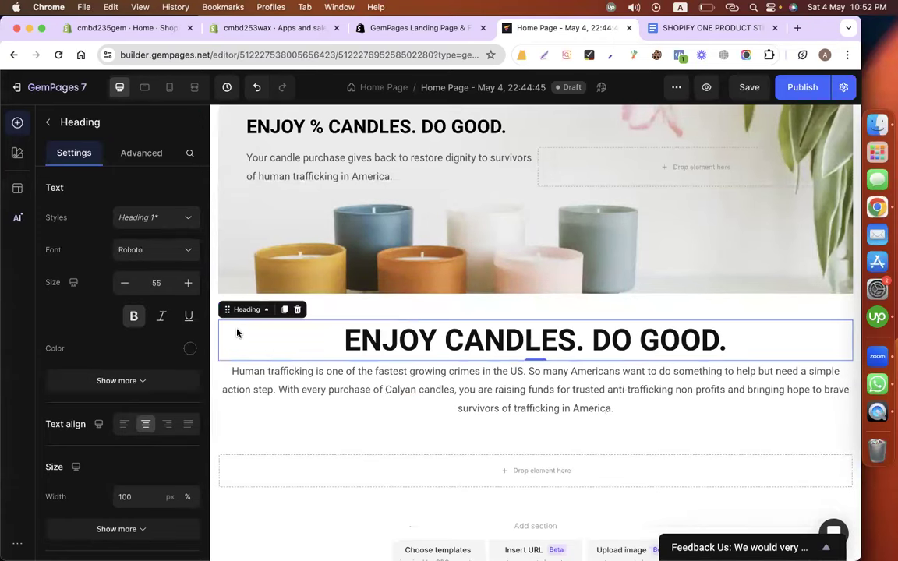
# Delete the empty section below the mission paragraph.
pyautogui.click(330, 316)
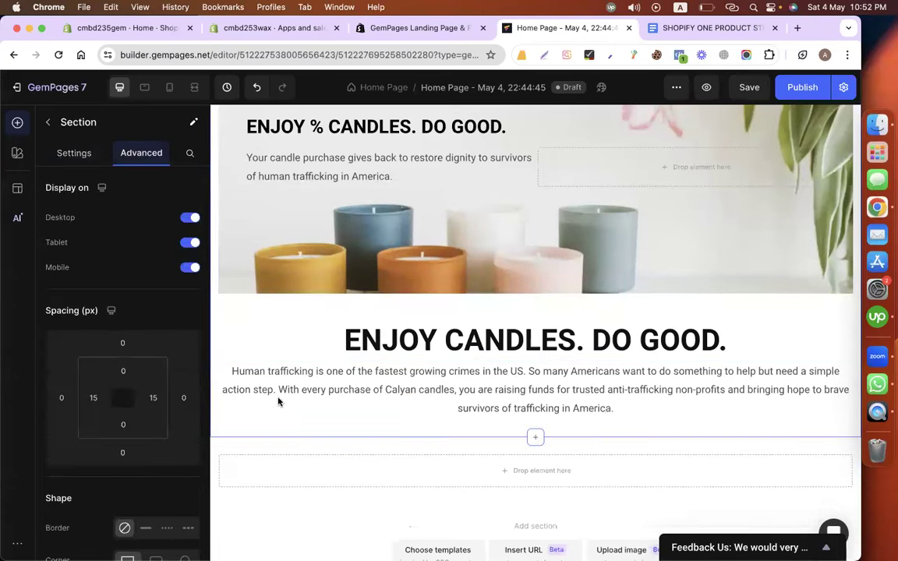
pyautogui.click(272, 424)
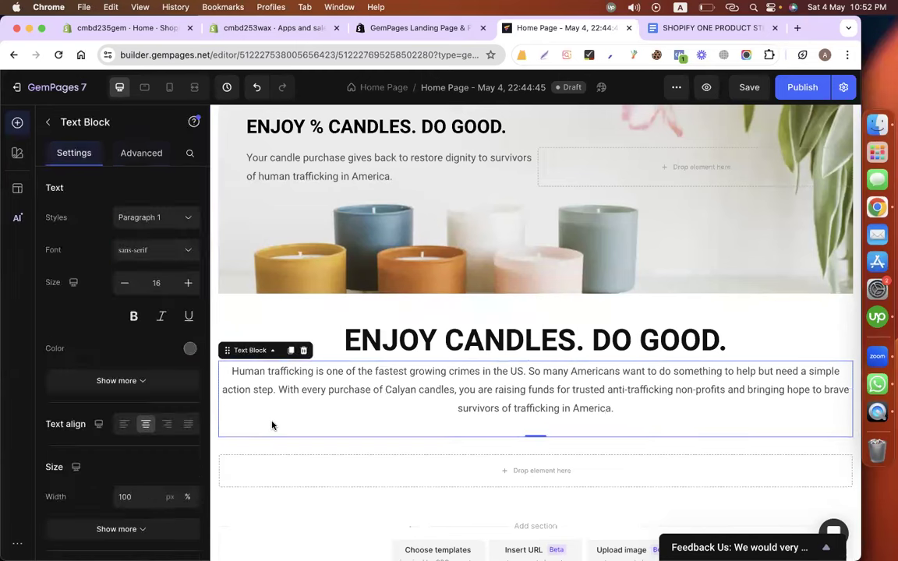
pyautogui.click(222, 329)
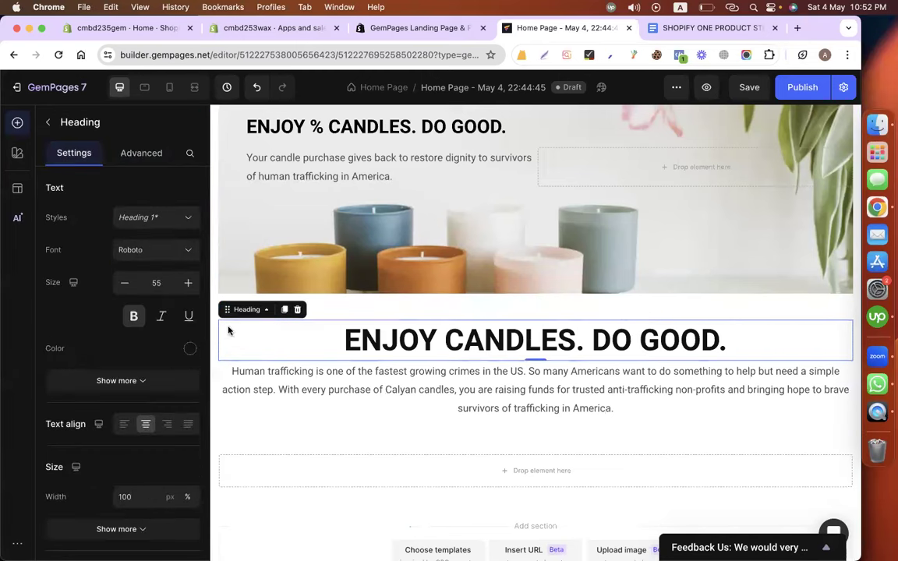
pyautogui.click(351, 316)
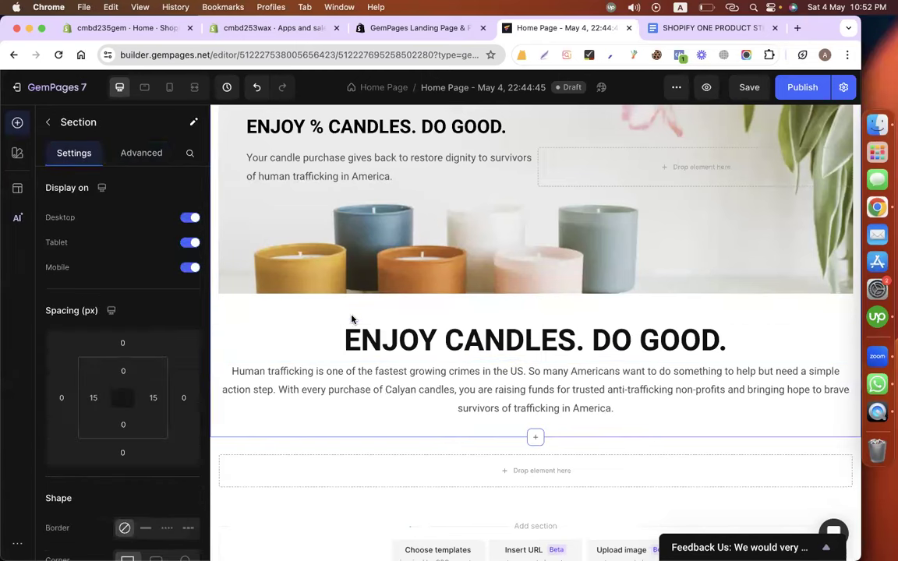
pyautogui.click(510, 428)
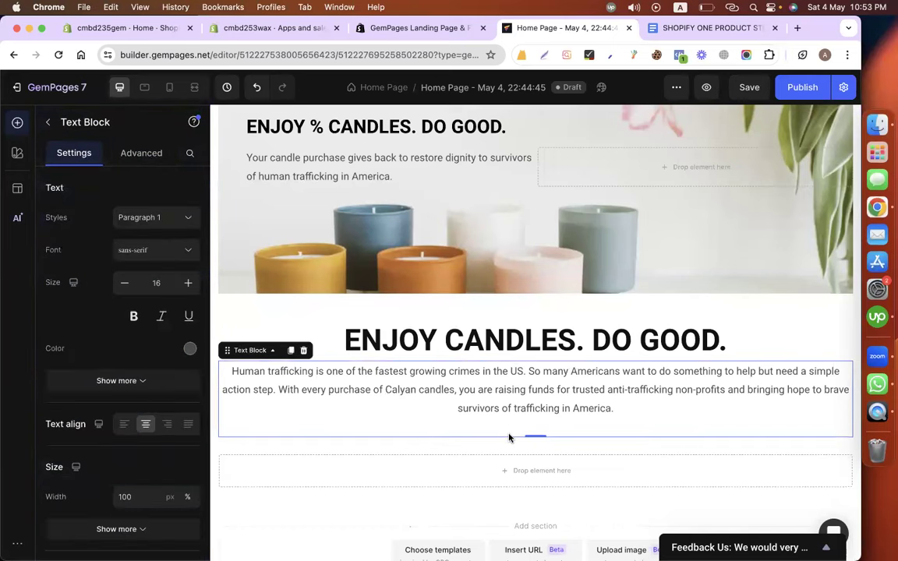
pyautogui.scroll(-1, 557, 443)
pyautogui.click(559, 441)
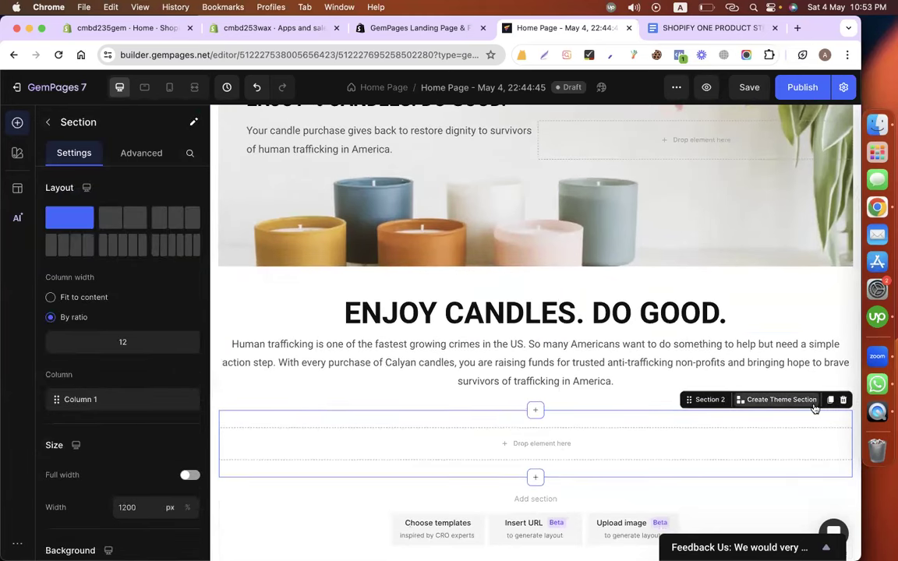
pyautogui.click(843, 399)
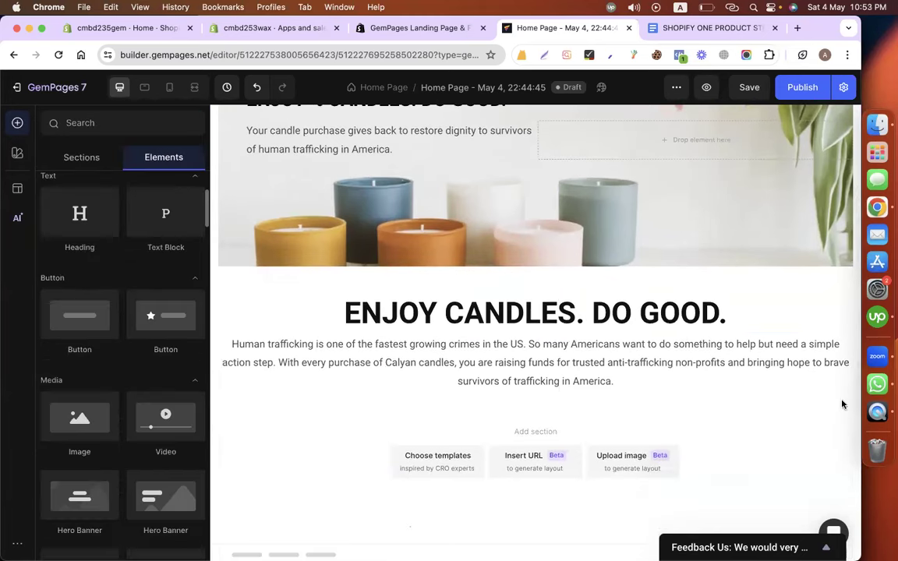
# Add an empty Row above the 'ENJOY CANDLES. DO GOOD.' heading.
pyautogui.click(583, 406)
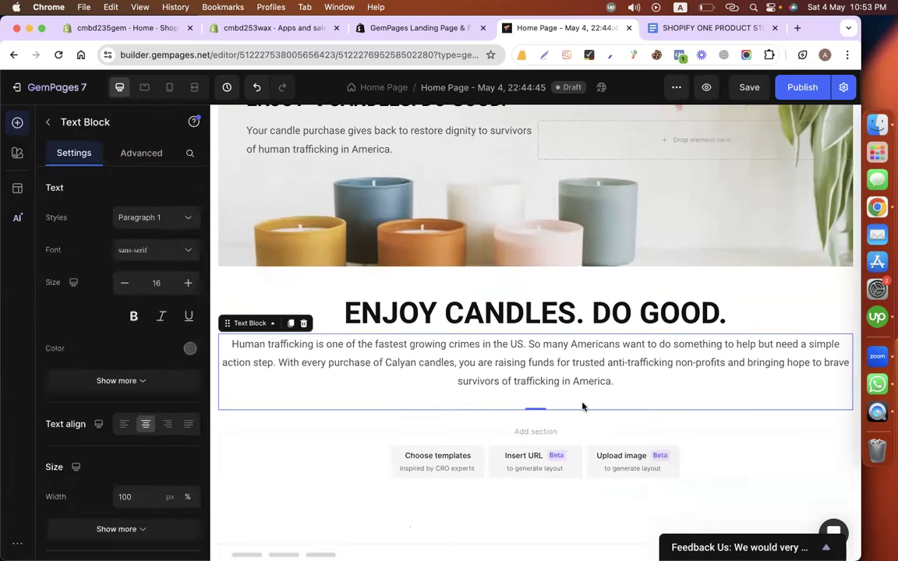
pyautogui.click(335, 296)
pyautogui.click(358, 284)
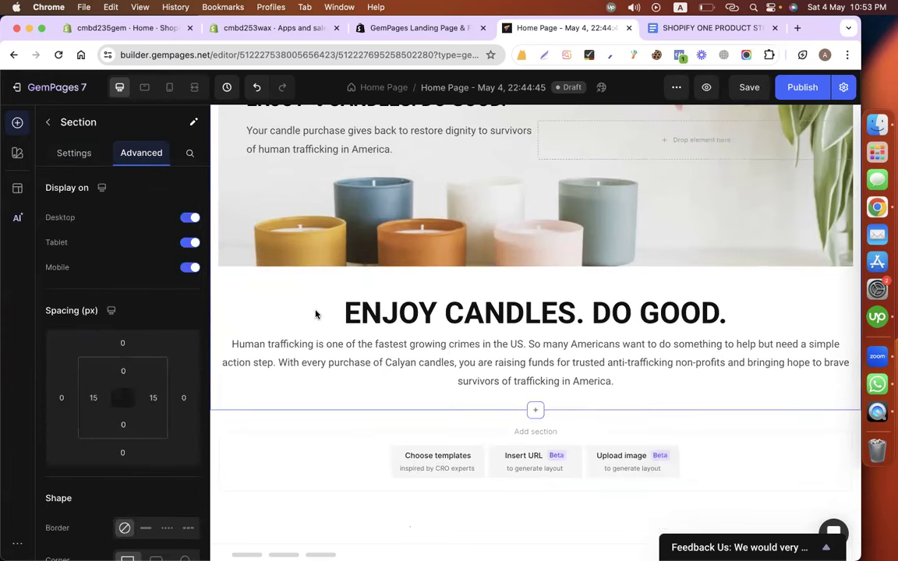
pyautogui.click(222, 401)
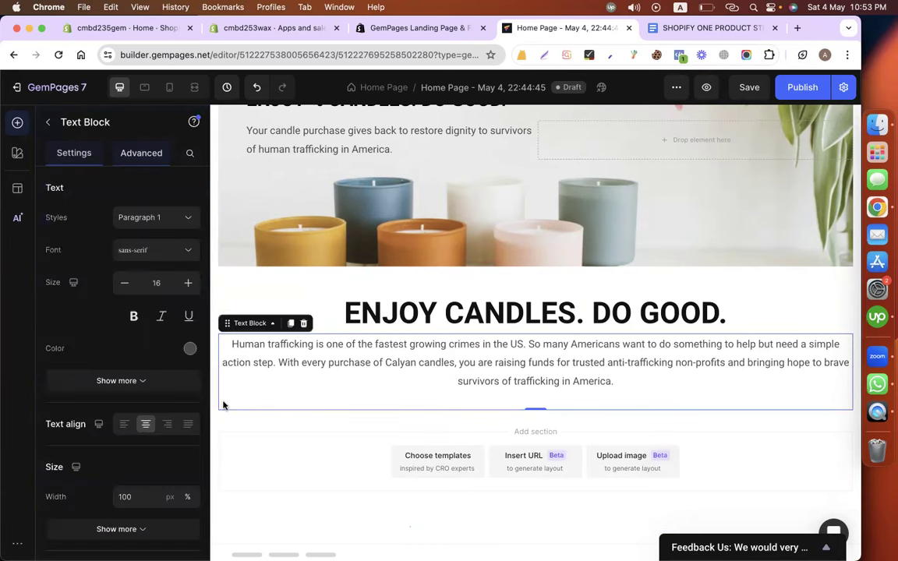
pyautogui.click(226, 306)
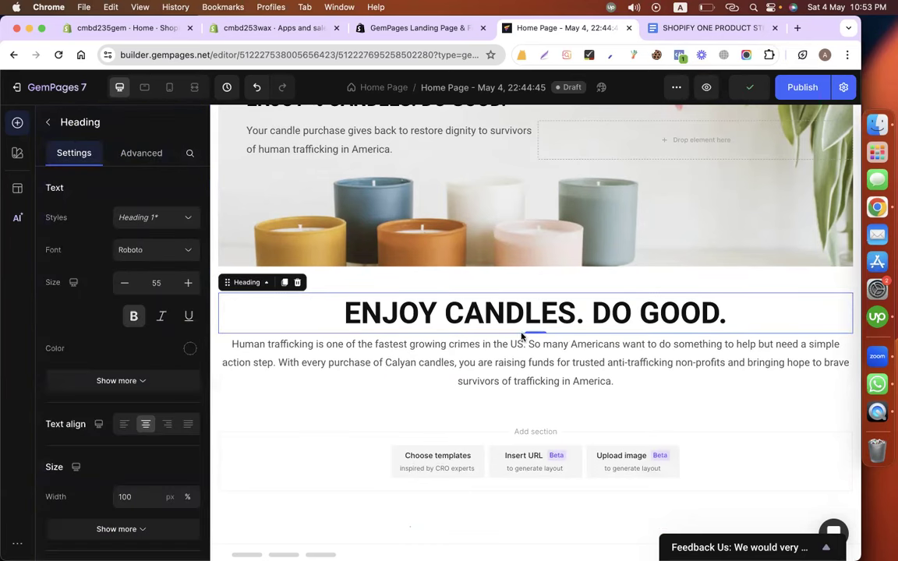
pyautogui.click(47, 122)
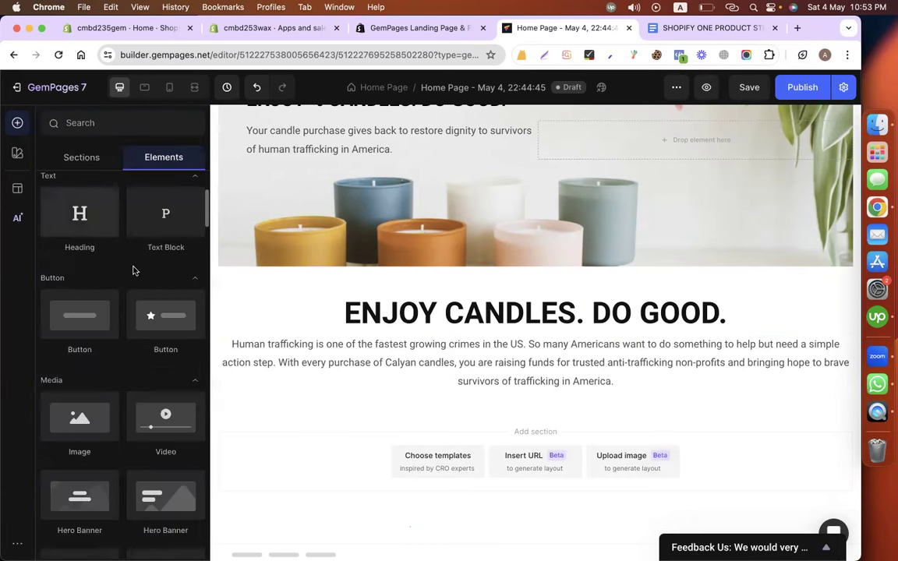
pyautogui.scroll(3, 134, 269)
pyautogui.moveTo(70, 232); pyautogui.dragTo(390, 281)
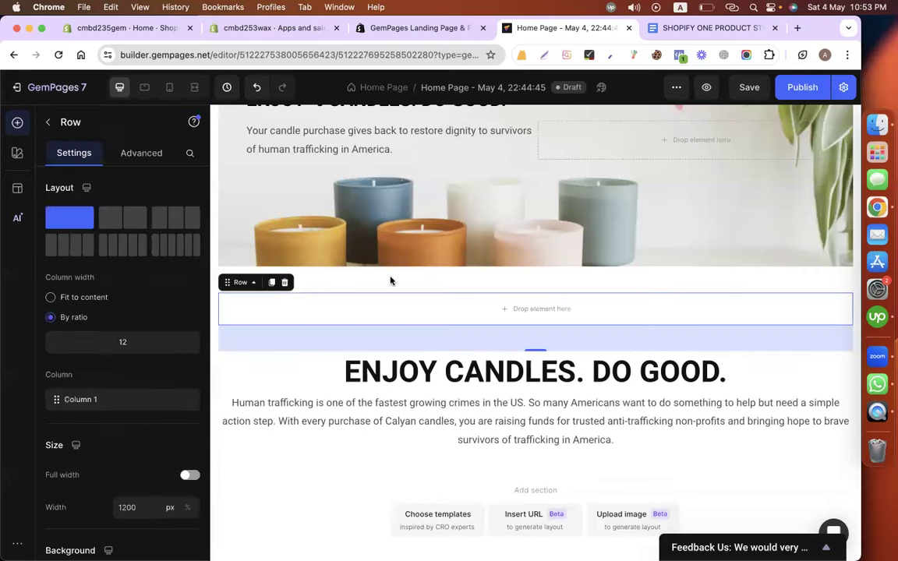
# Move the heading into the new row, with the mission paragraph directly beneath it.
pyautogui.moveTo(450, 373); pyautogui.dragTo(455, 312)
pyautogui.click(472, 382)
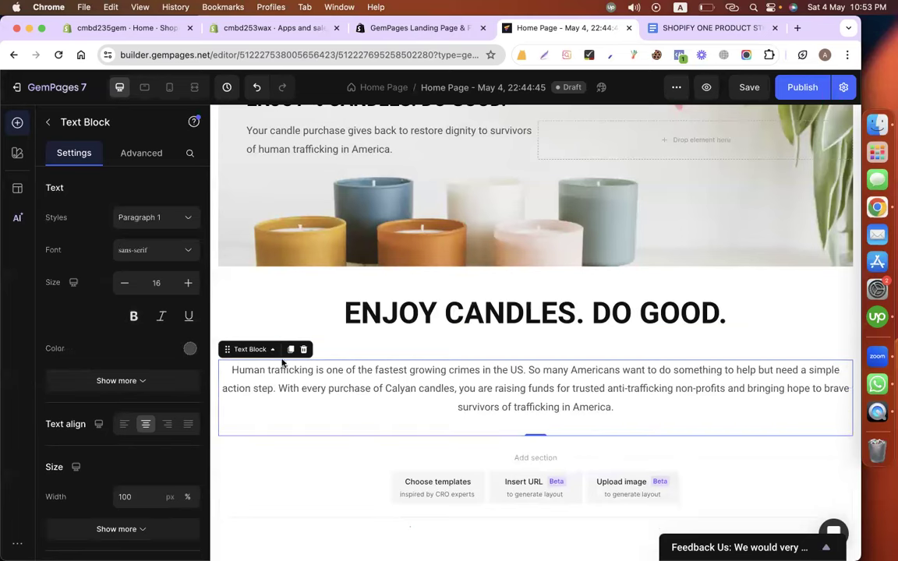
pyautogui.moveTo(227, 349); pyautogui.dragTo(427, 316)
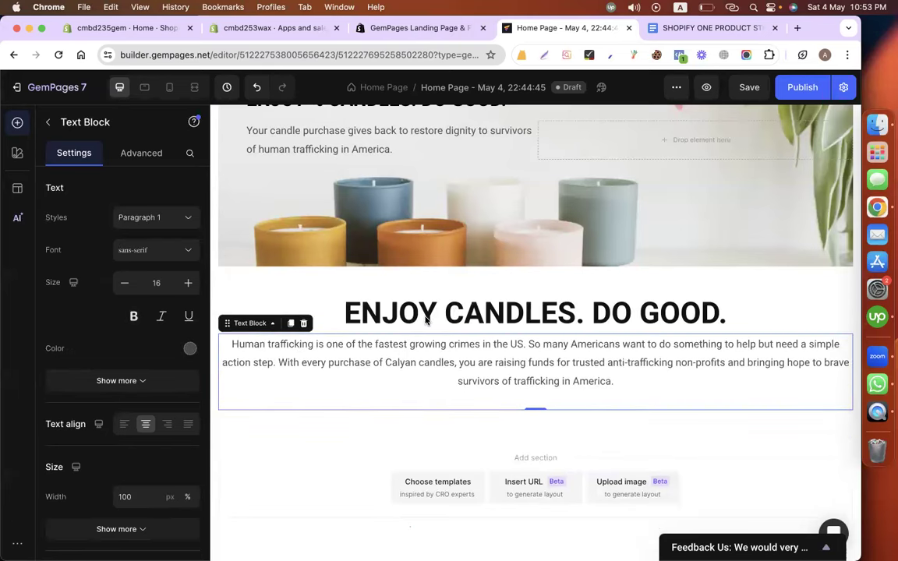
pyautogui.click(288, 310)
pyautogui.click(281, 354)
pyautogui.click(222, 429)
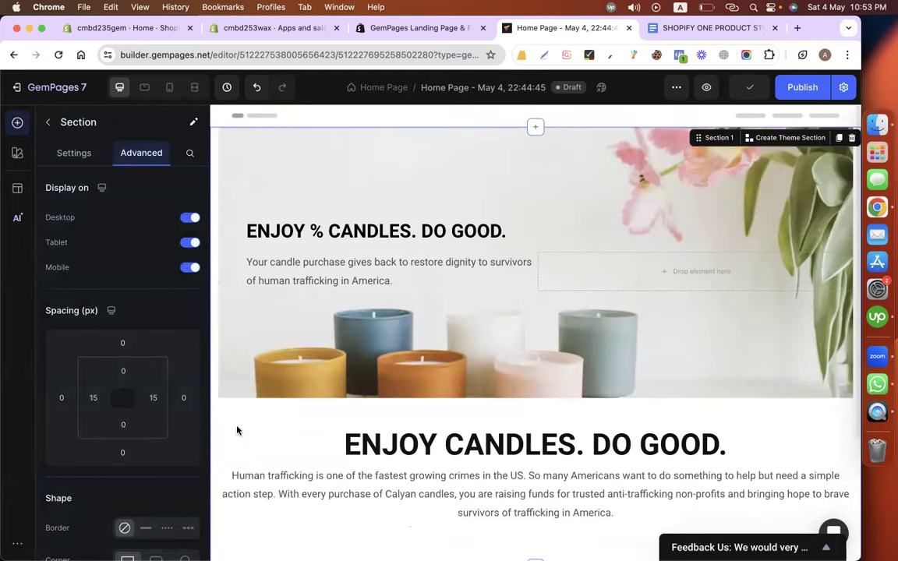
pyautogui.scroll(-2, 237, 430)
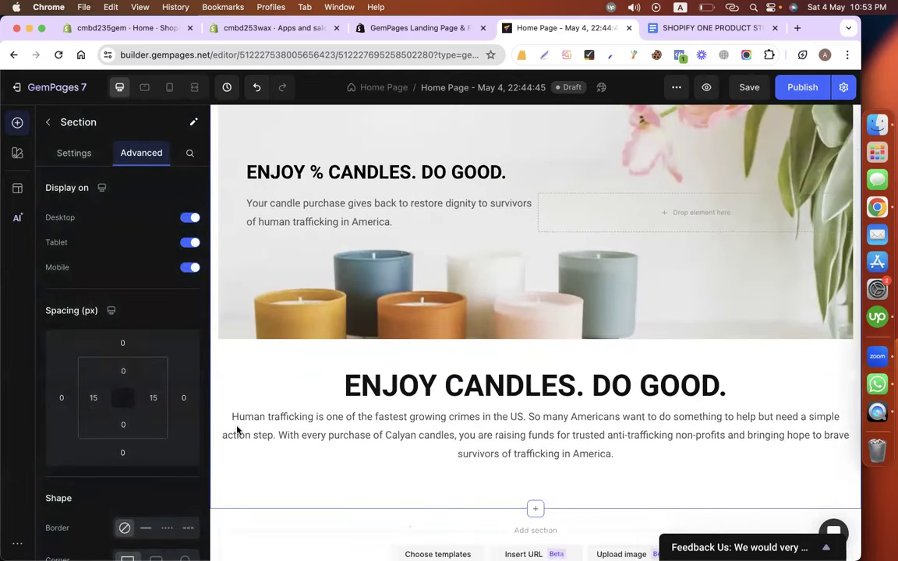
# Give the mission paragraph 100 px left and right padding.
pyautogui.click(311, 437)
pyautogui.click(145, 153)
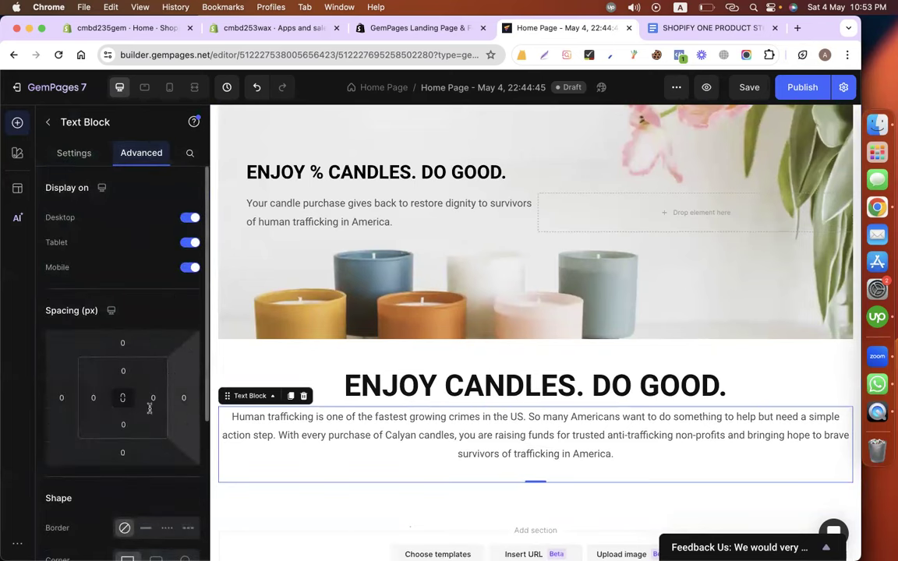
pyautogui.click(93, 398)
pyautogui.write('100')
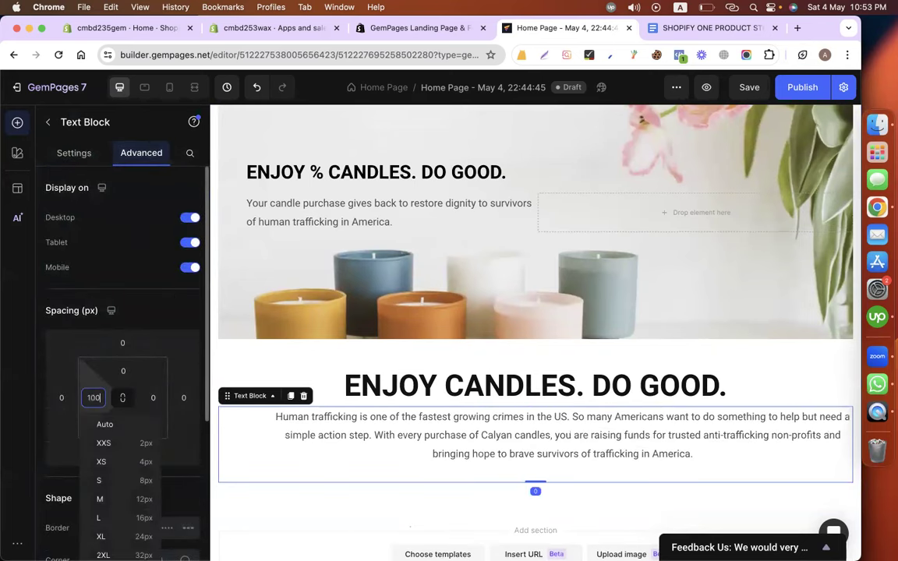
pyautogui.click(153, 397)
pyautogui.write('100')
pyautogui.scroll(-3, 262, 424)
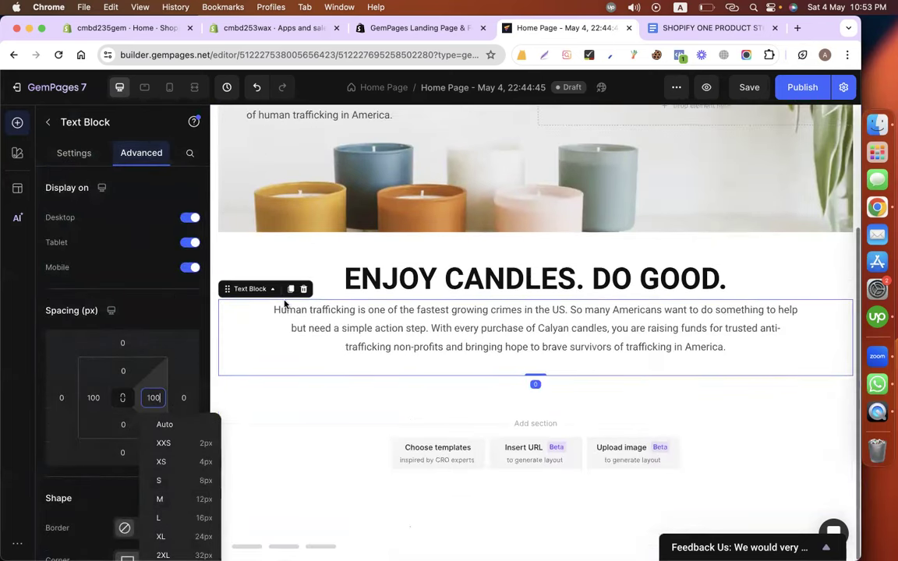
pyautogui.click(49, 117)
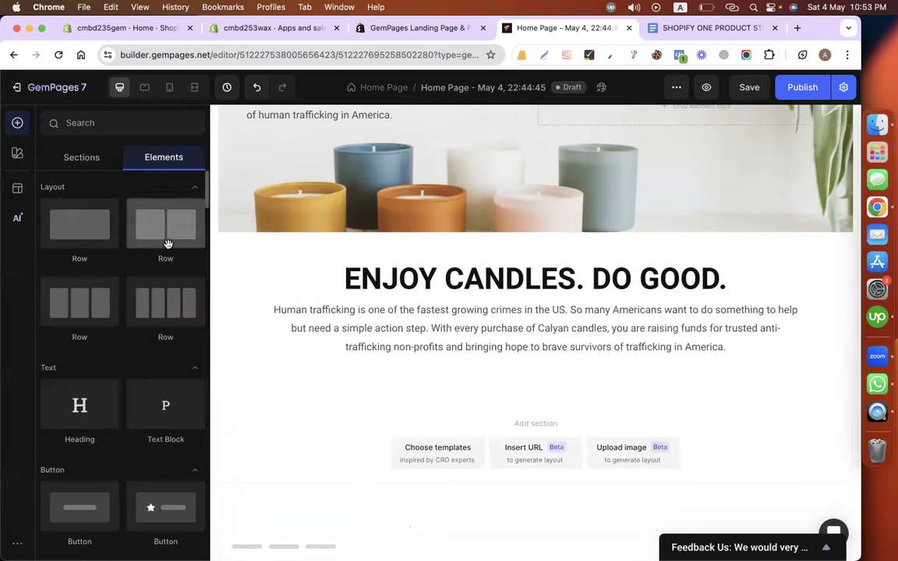
# Select the two fundraising headline lines in the planning document for copying.
pyautogui.scroll(-2, 116, 387)
pyautogui.click(703, 30)
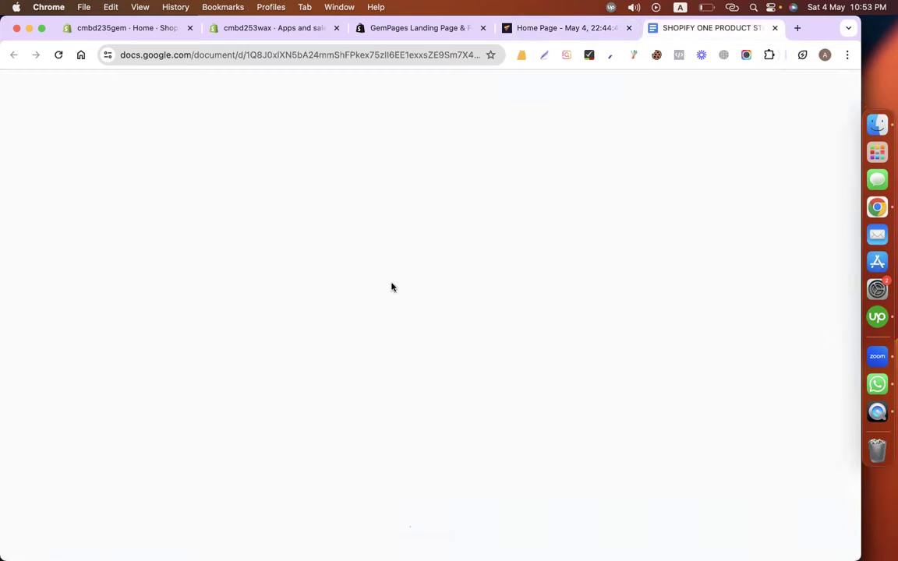
pyautogui.moveTo(247, 228); pyautogui.dragTo(475, 270)
pyautogui.press('super+c')
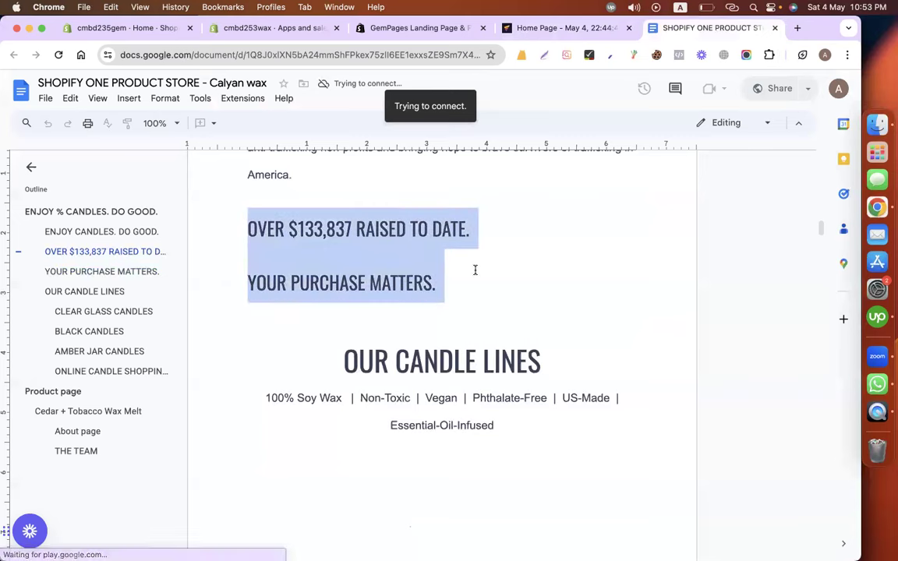
pyautogui.click(567, 28)
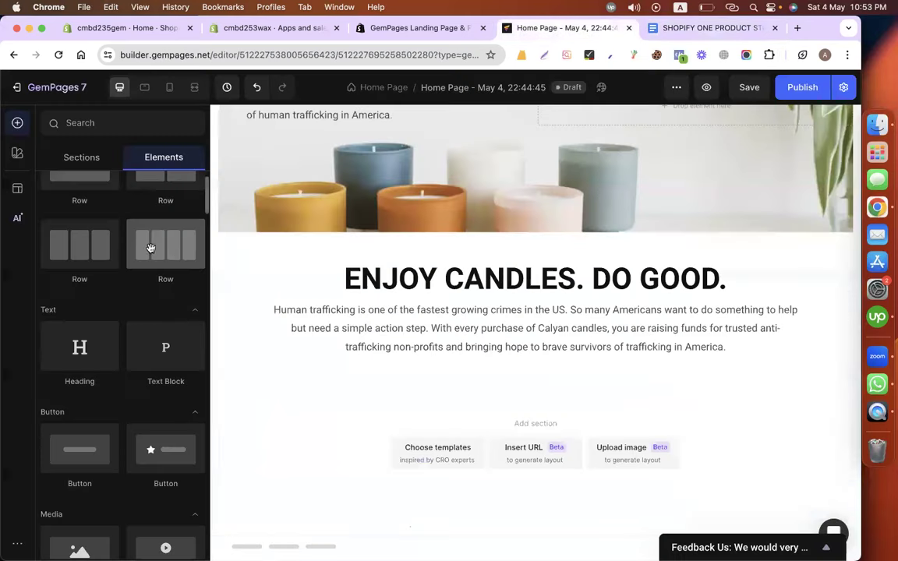
# Add a centered Roboto size 45 heading below the mission paragraph.
pyautogui.moveTo(53, 343); pyautogui.dragTo(432, 366)
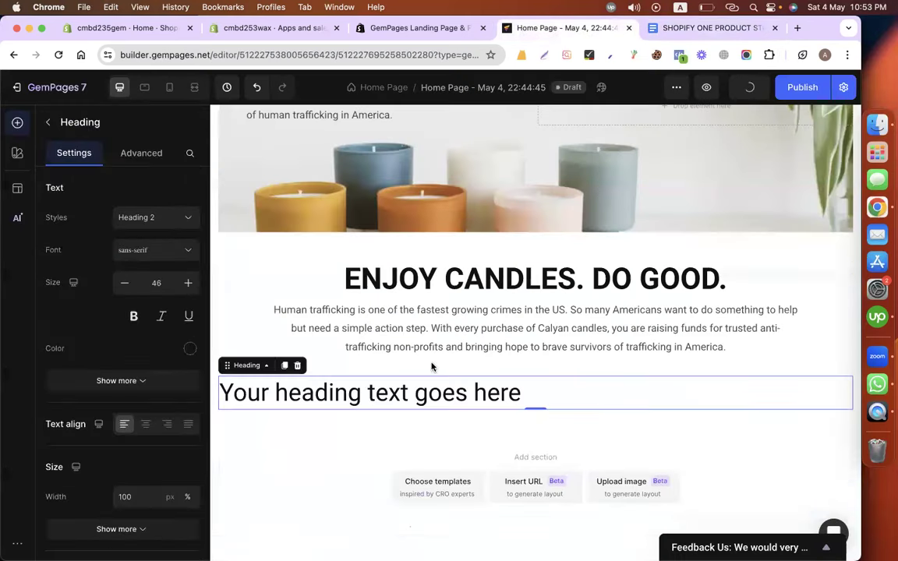
pyautogui.click(157, 249)
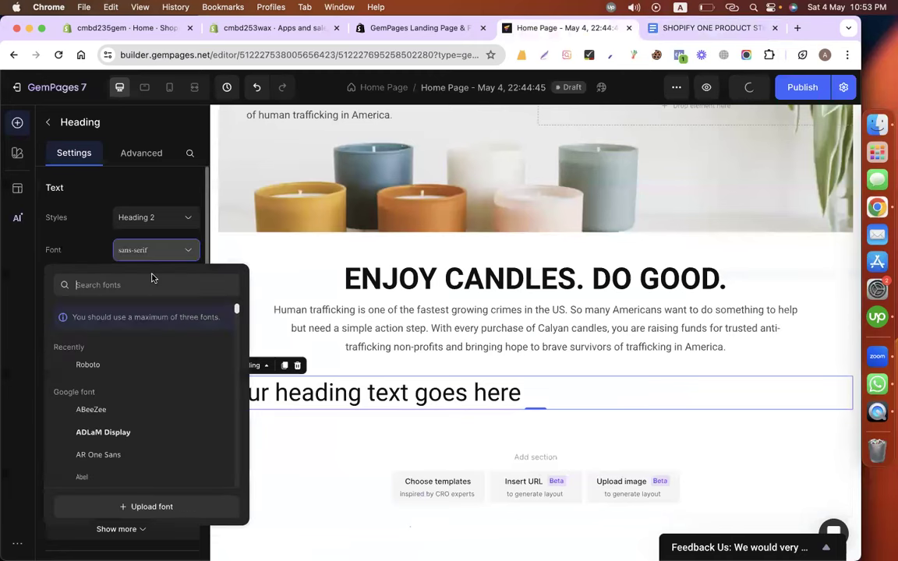
pyautogui.click(102, 368)
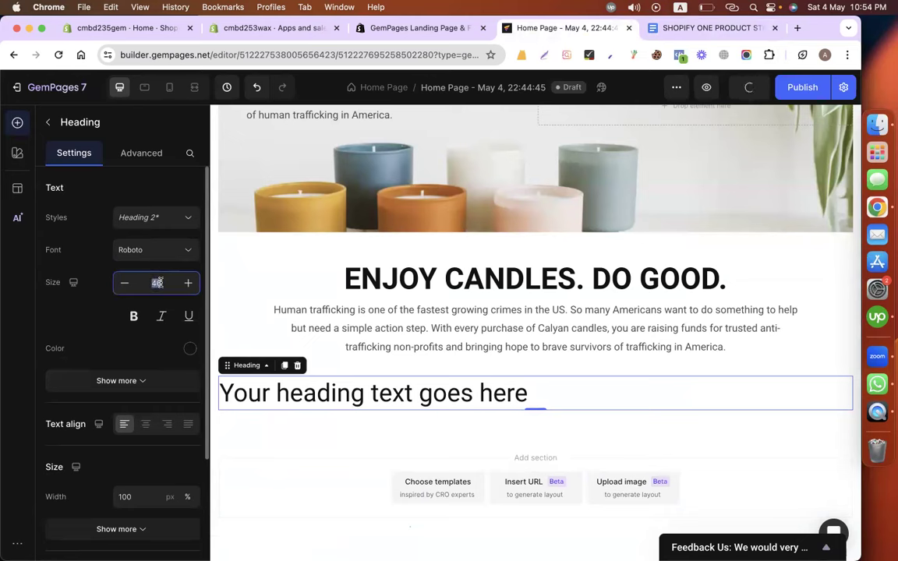
pyautogui.press('BackSpace')
pyautogui.press('BackSpace')
pyautogui.write('4')
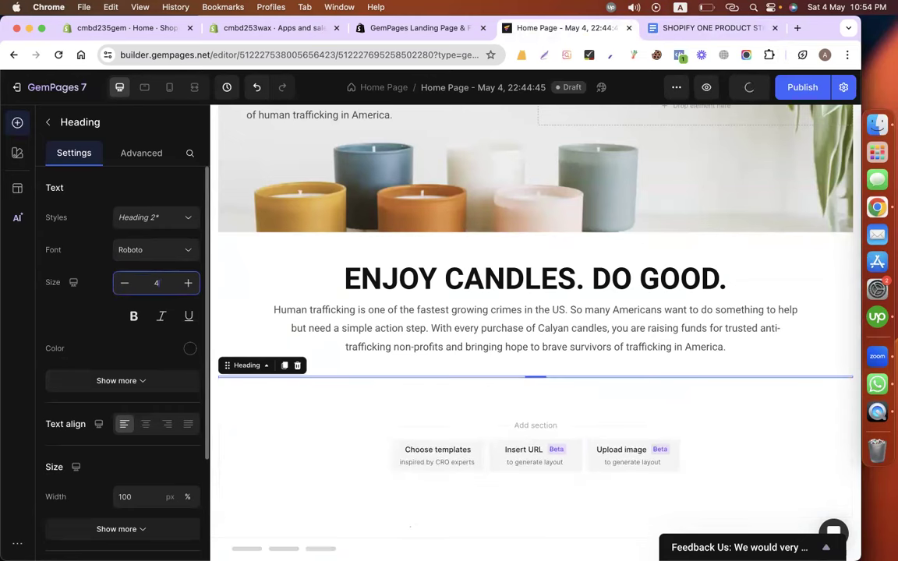
pyautogui.write('5')
pyautogui.click(145, 424)
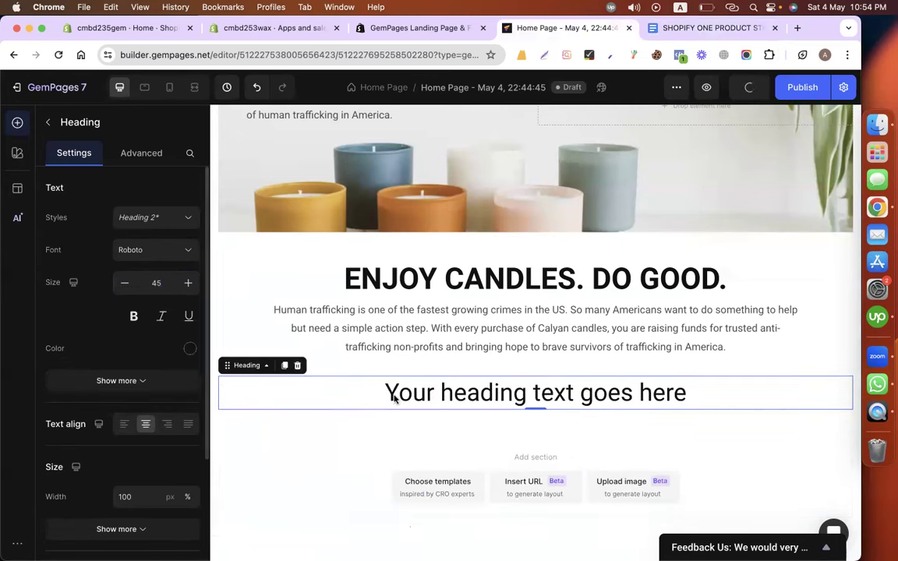
# Paste 'OVER $133,837 RAISED TO DATE. YOUR PURCHASE MATTERS.' as its text in regular weight.
pyautogui.tripleClick(490, 394)
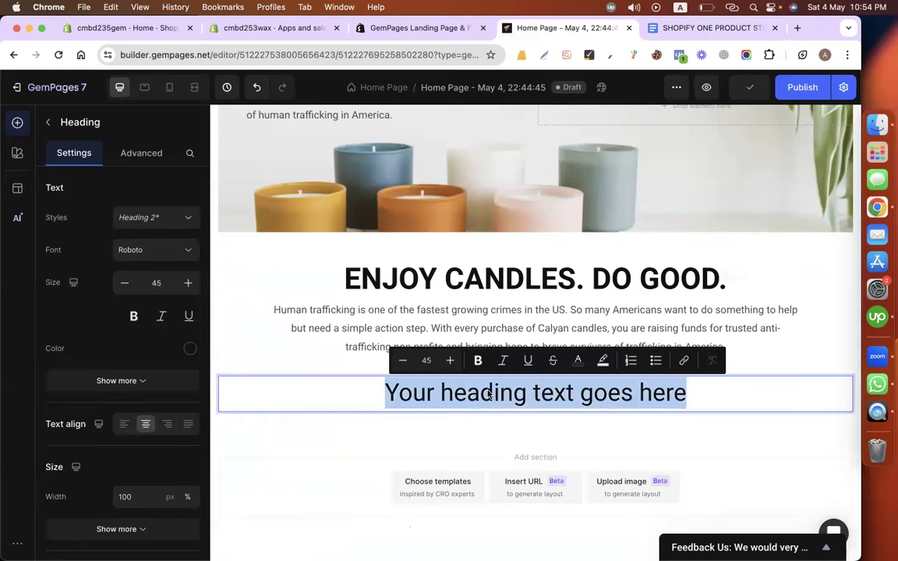
pyautogui.press('super+v')
pyautogui.press('BackSpace')
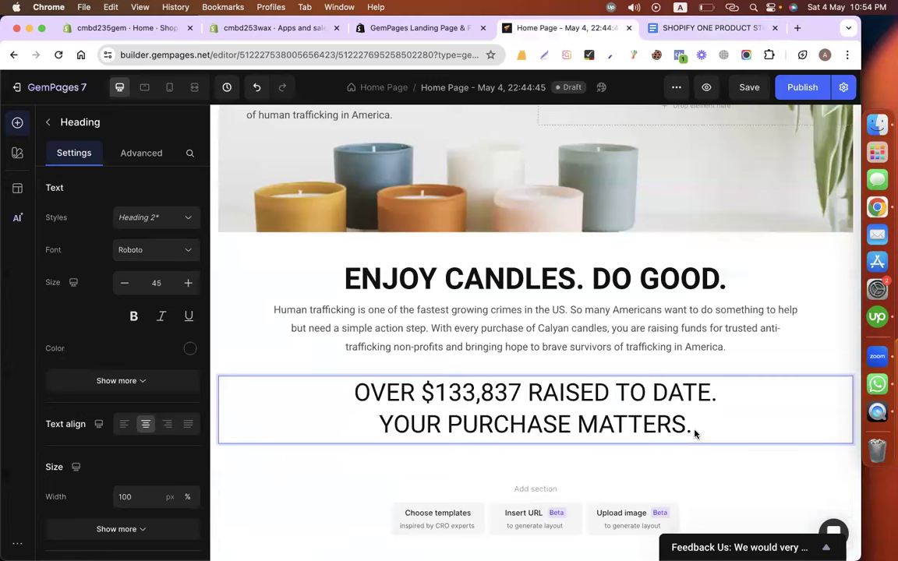
pyautogui.moveTo(695, 434); pyautogui.dragTo(336, 372)
pyautogui.click(133, 316)
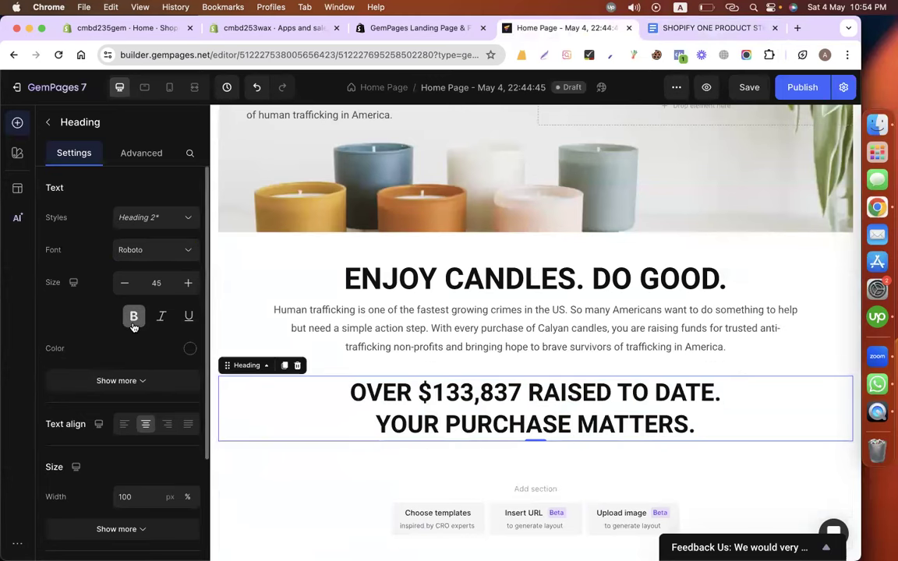
pyautogui.click(134, 325)
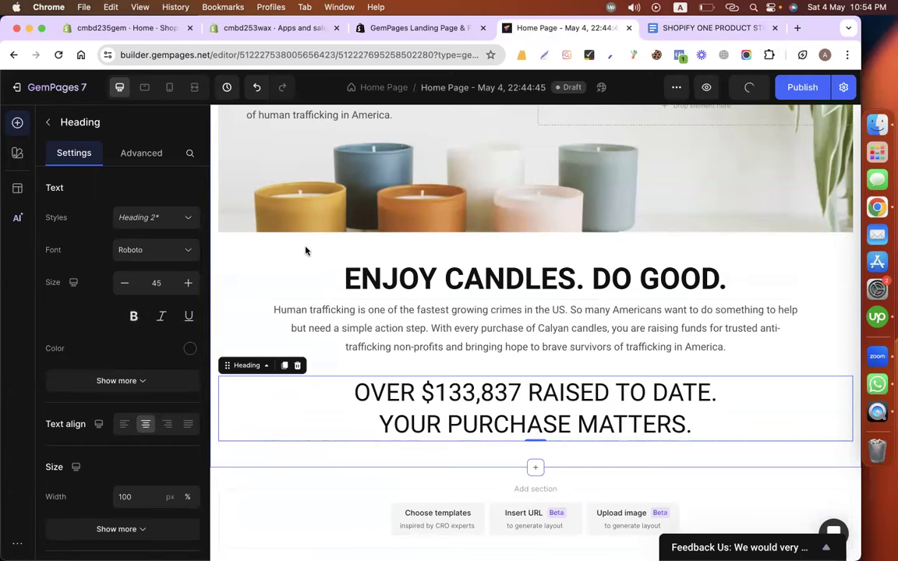
# Check the mission section's heading, paragraph and fundraising heading by selecting each.
pyautogui.click(281, 249)
pyautogui.scroll(4, 280, 249)
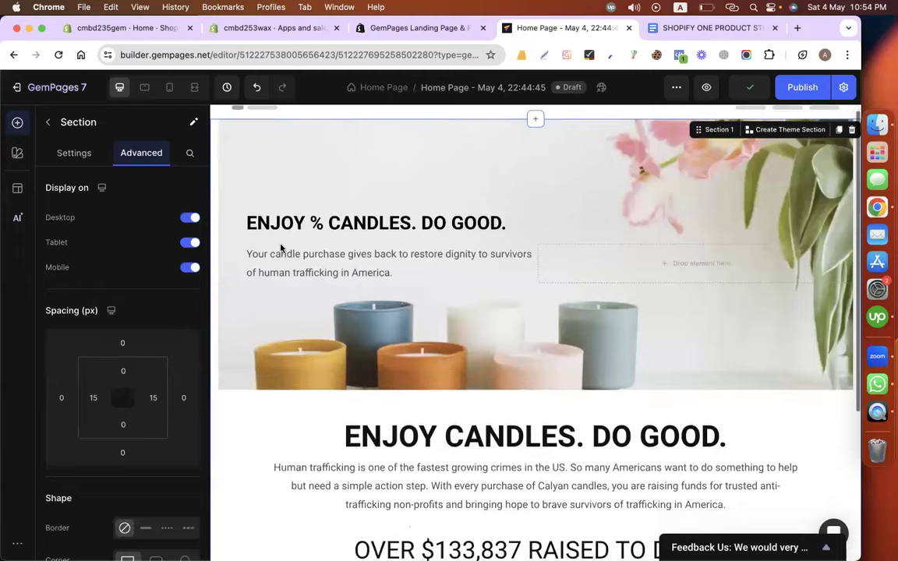
pyautogui.scroll(-5, 281, 249)
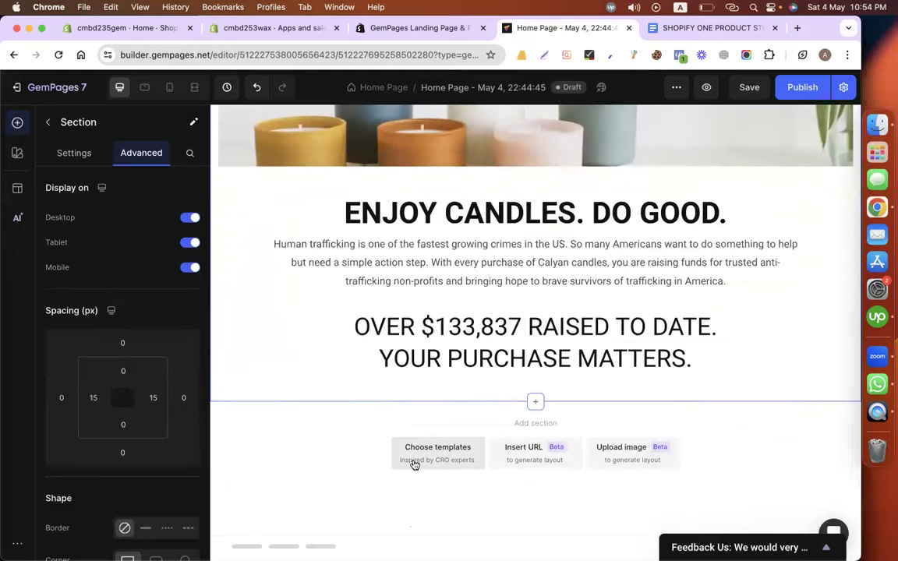
pyautogui.click(537, 404)
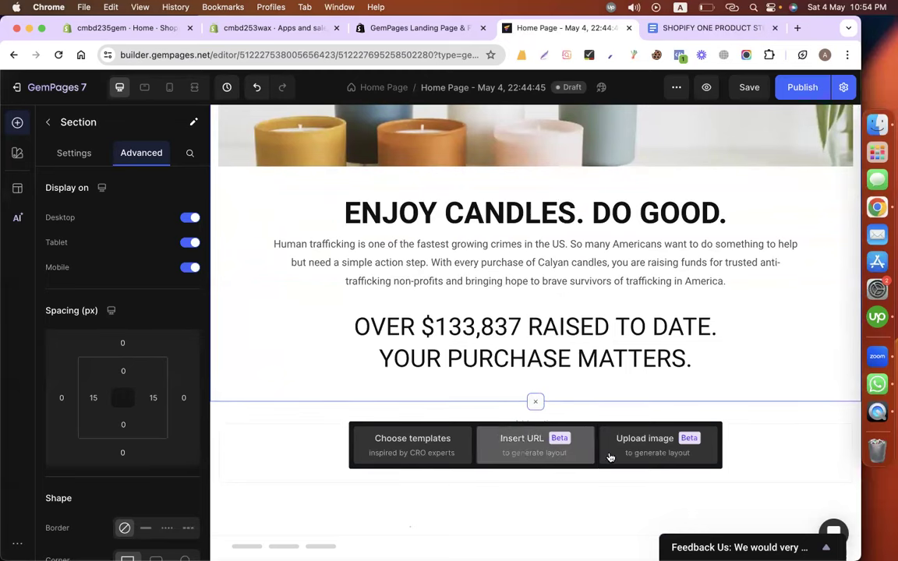
pyautogui.click(777, 435)
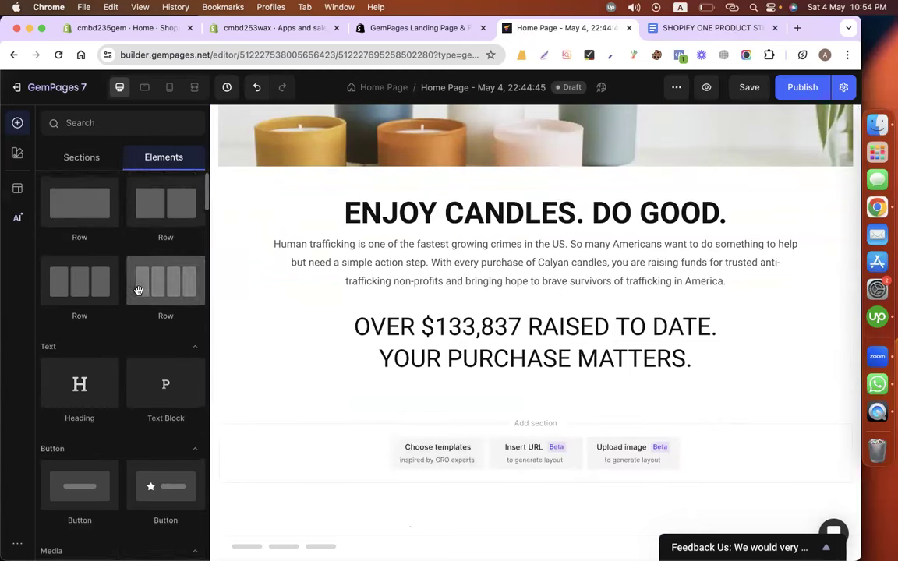
pyautogui.scroll(1, 138, 284)
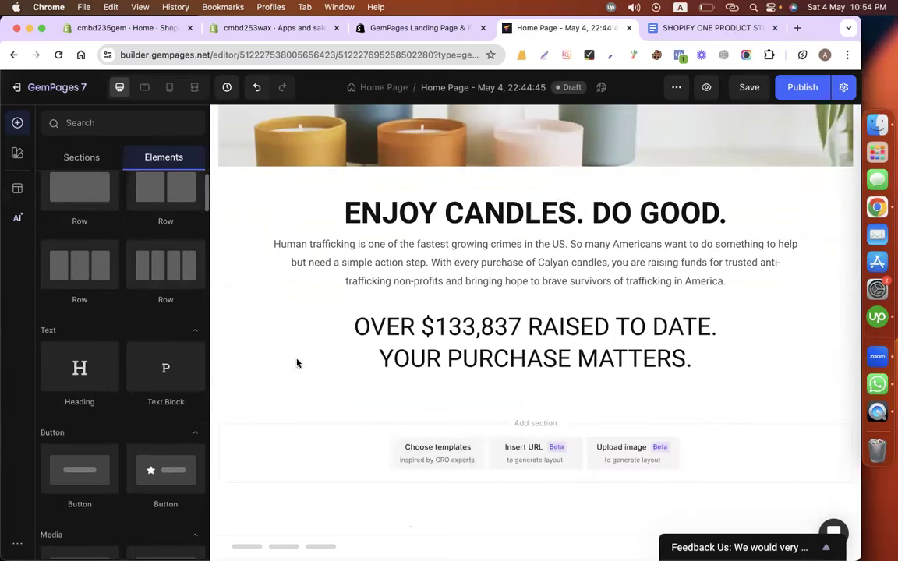
pyautogui.click(252, 354)
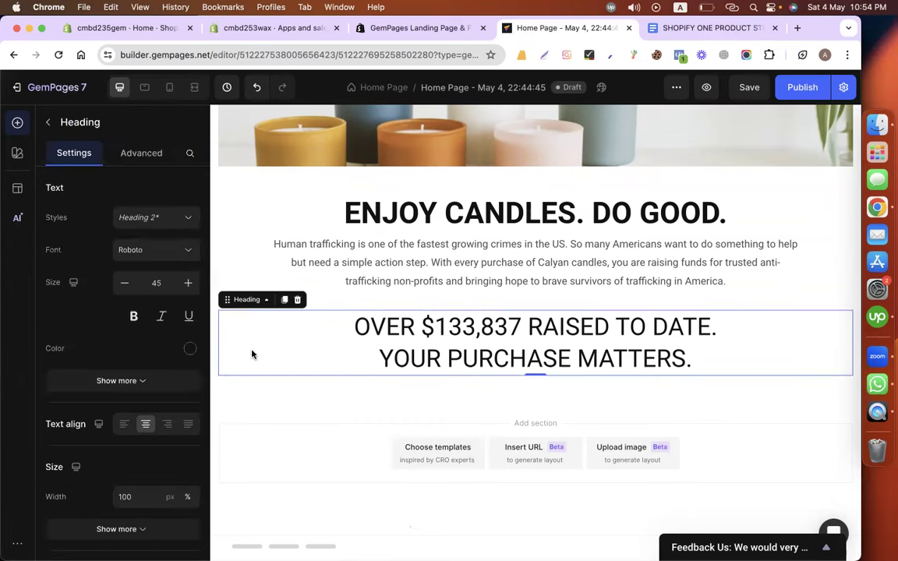
pyautogui.click(232, 204)
pyautogui.click(229, 259)
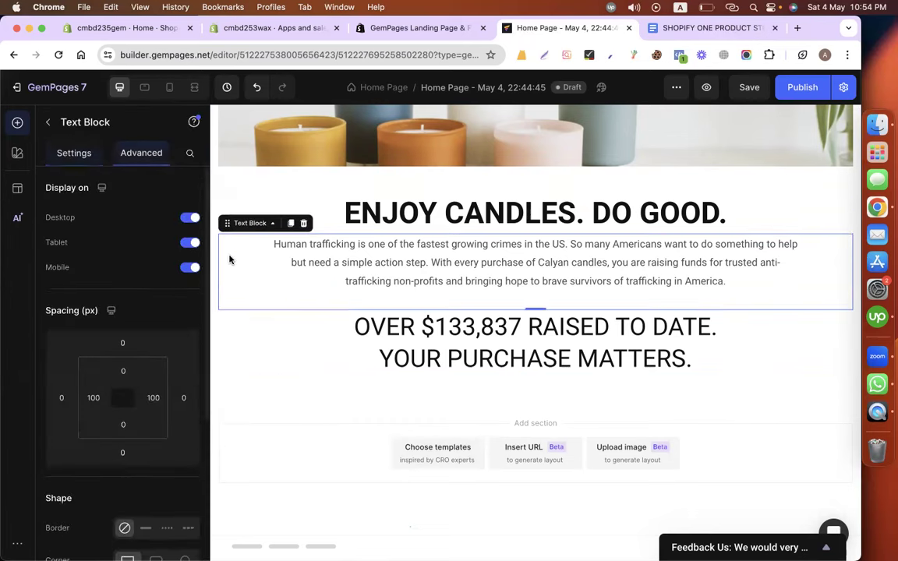
pyautogui.click(229, 347)
pyautogui.click(229, 389)
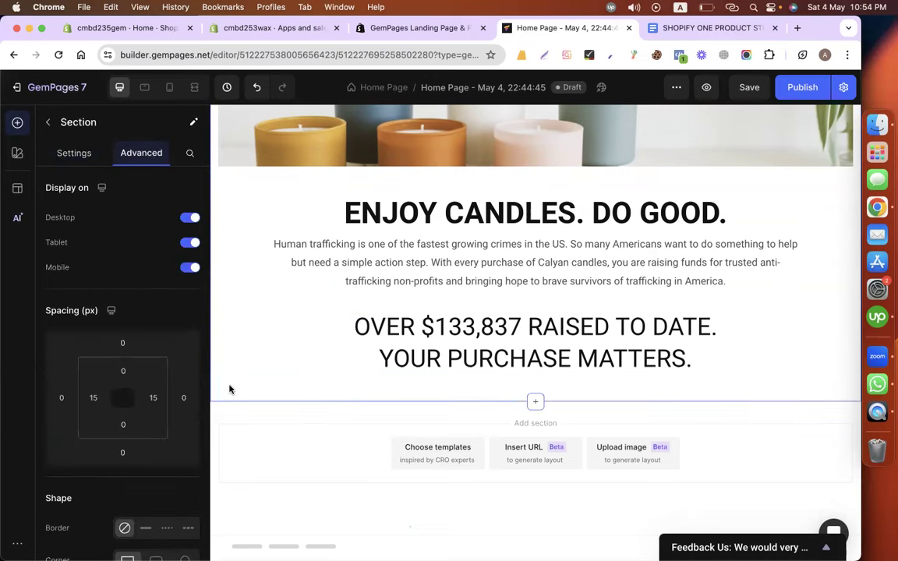
# Add a single-column Row and move ENJOY CANDLES heading, paragraph and fundraising heading into it in order.
pyautogui.click(47, 122)
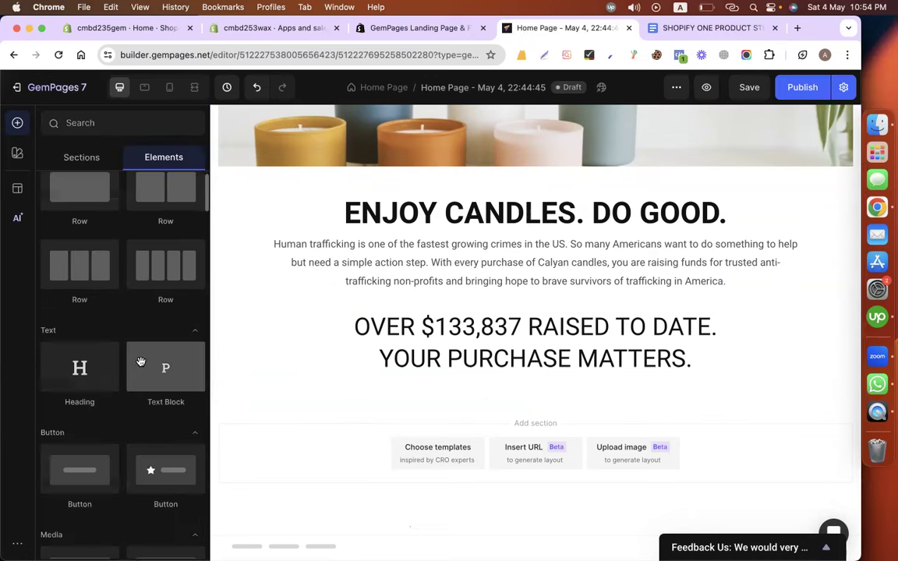
pyautogui.moveTo(84, 226); pyautogui.dragTo(433, 412)
pyautogui.scroll(-2, 433, 412)
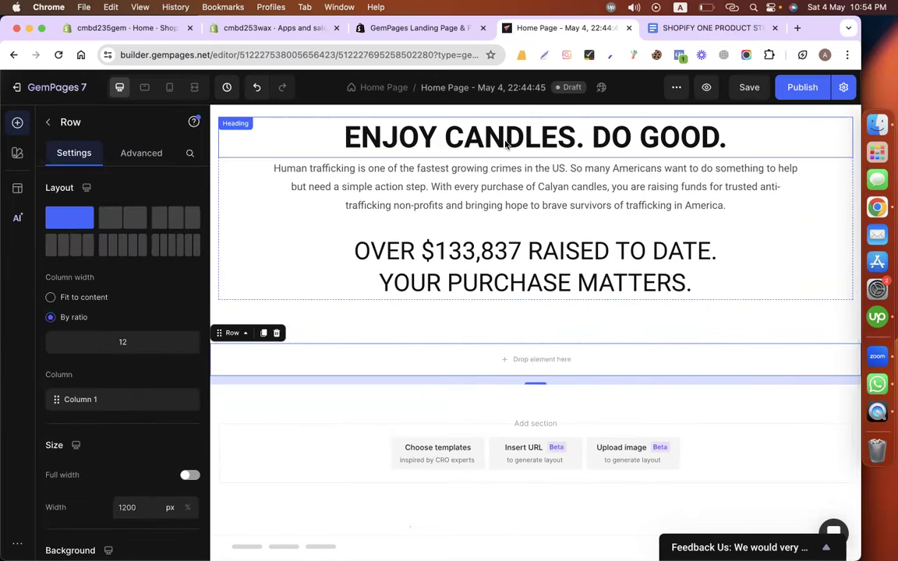
pyautogui.moveTo(463, 142); pyautogui.dragTo(473, 368)
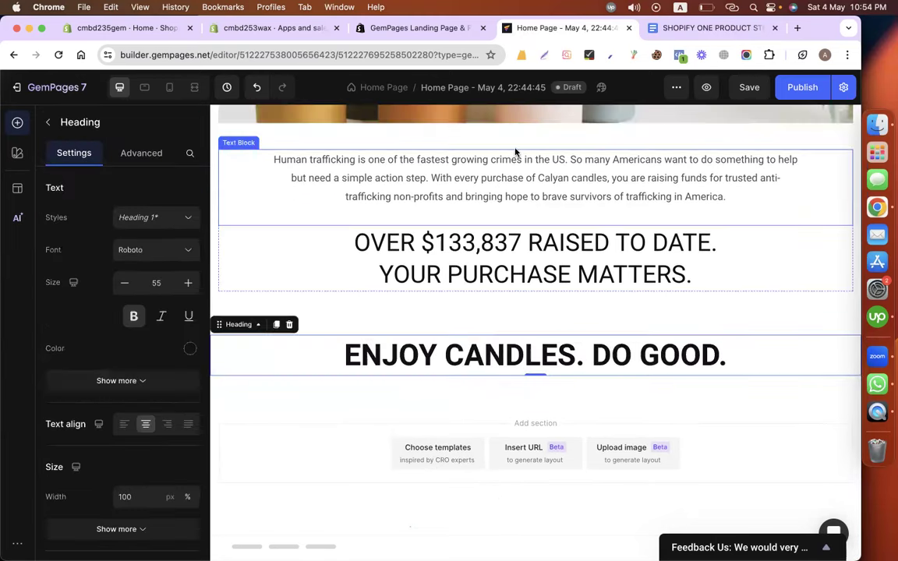
pyautogui.click(514, 203)
pyautogui.moveTo(515, 202); pyautogui.dragTo(509, 343)
pyautogui.moveTo(487, 190); pyautogui.dragTo(491, 363)
pyautogui.scroll(2, 435, 336)
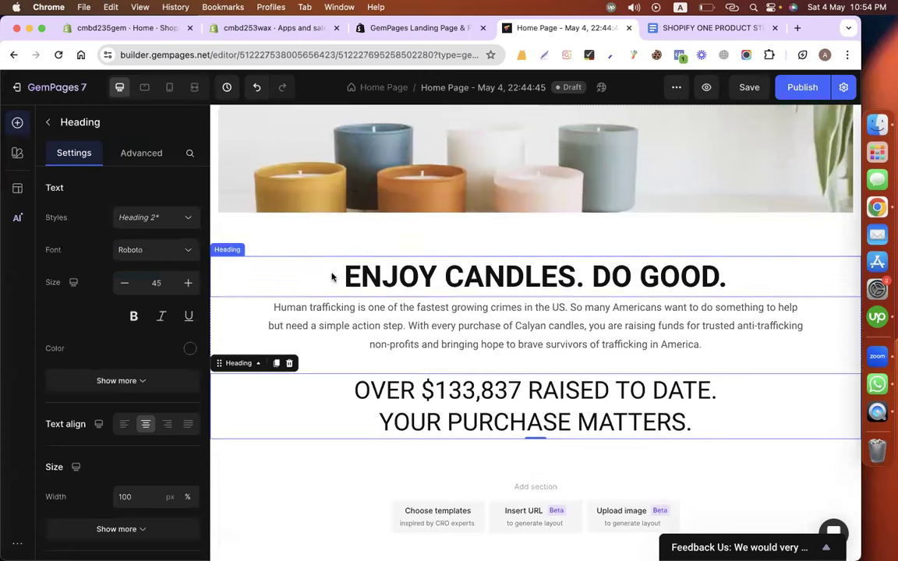
pyautogui.click(315, 247)
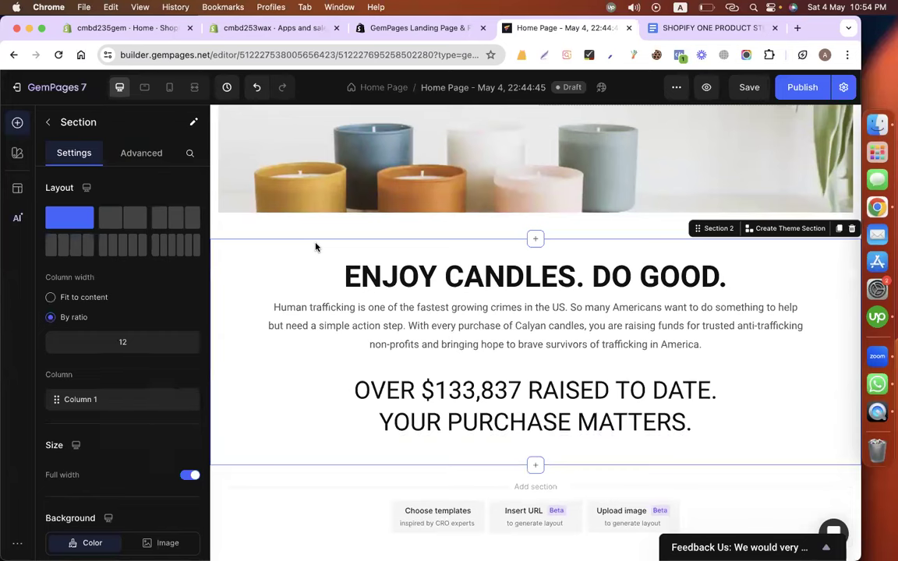
# Set the mission section's top and bottom spacing to 50.
pyautogui.click(141, 152)
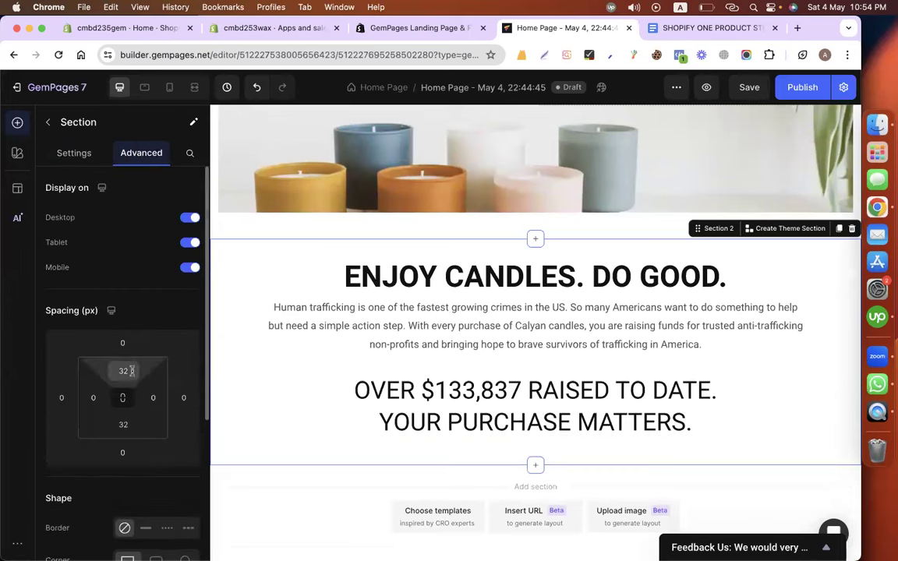
pyautogui.click(124, 370)
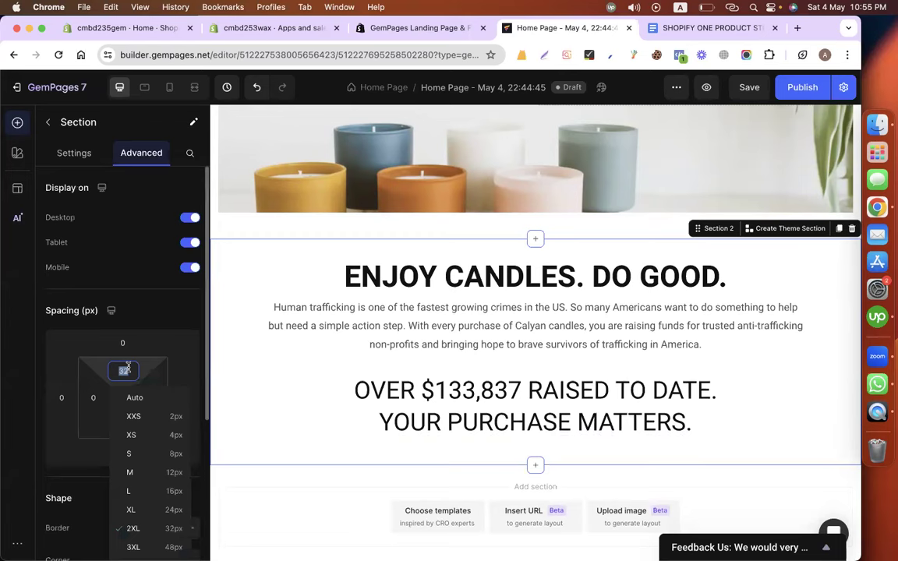
pyautogui.write('50')
pyautogui.click(103, 451)
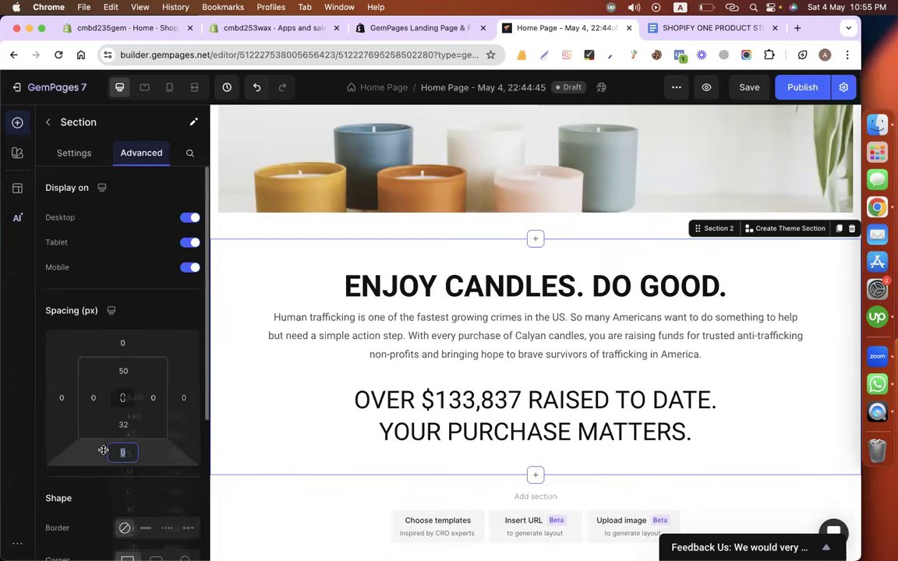
pyautogui.write('50')
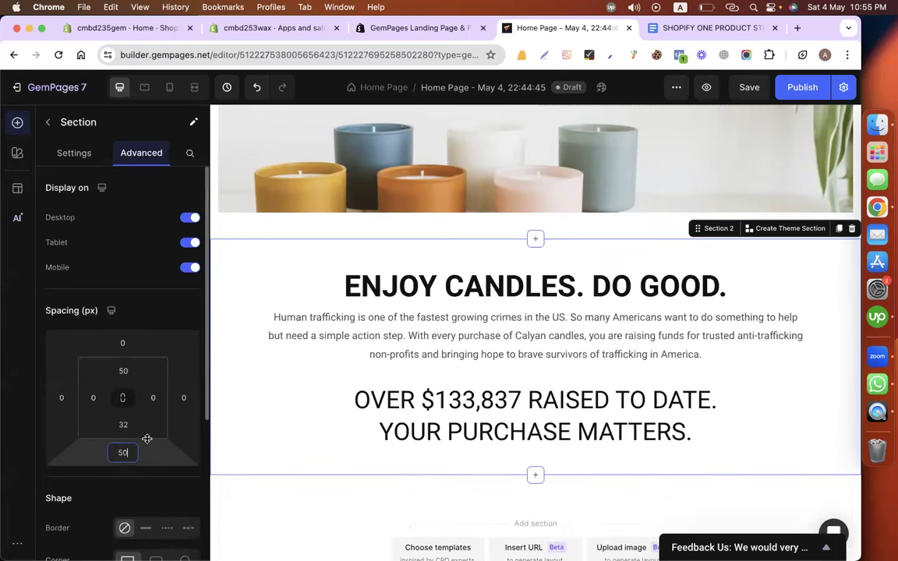
pyautogui.scroll(-3, 119, 230)
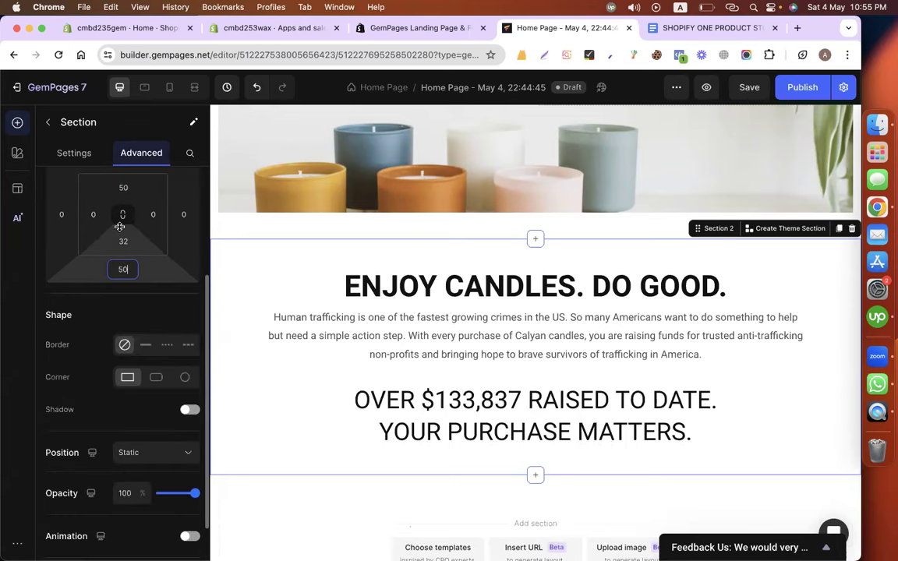
pyautogui.scroll(-2, 120, 227)
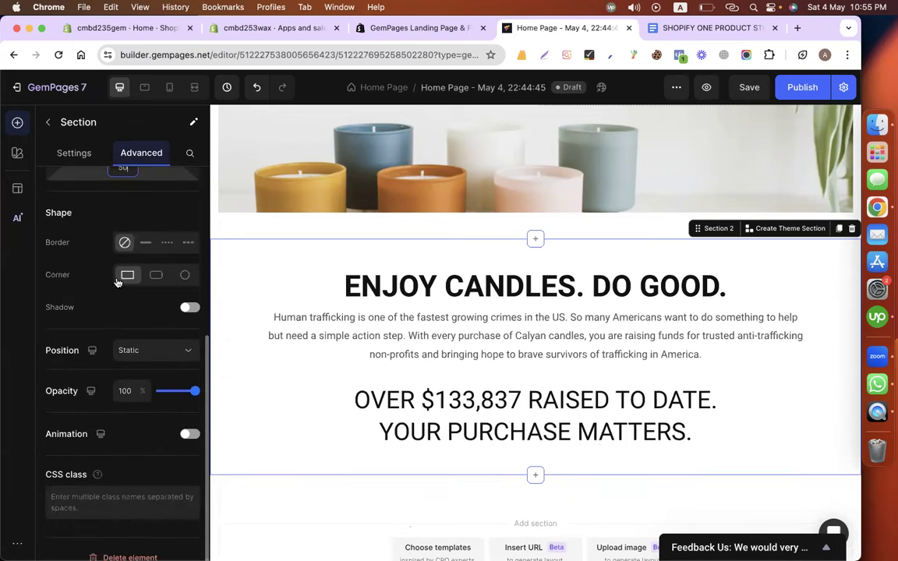
pyautogui.scroll(5, 116, 281)
# Give the mission section a light grey DDDDDD background.
pyautogui.click(68, 154)
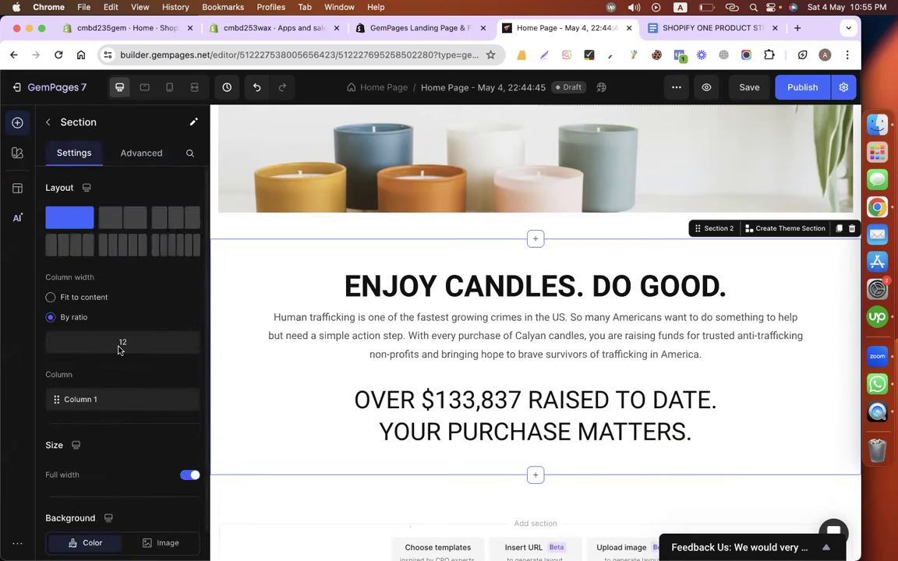
pyautogui.scroll(-2, 119, 348)
pyautogui.scroll(-1, 119, 350)
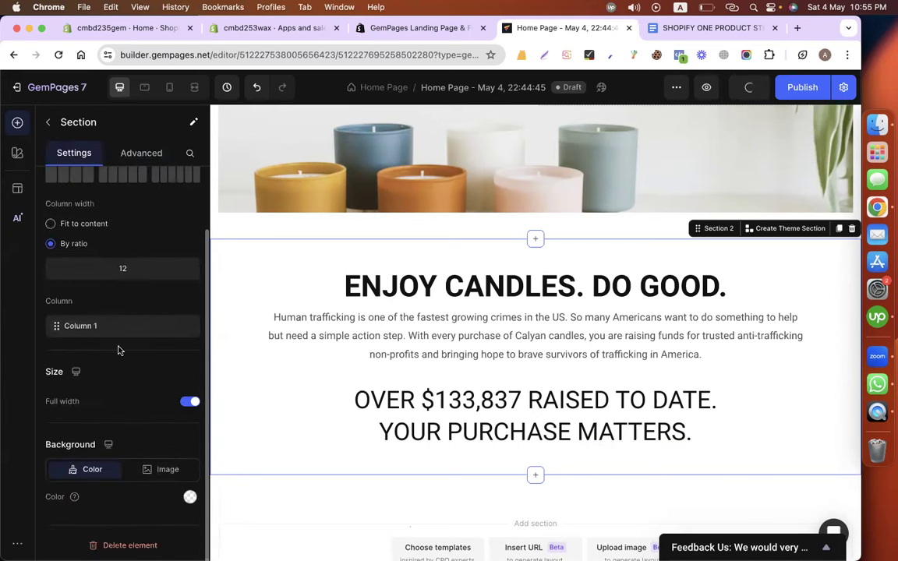
pyautogui.click(188, 497)
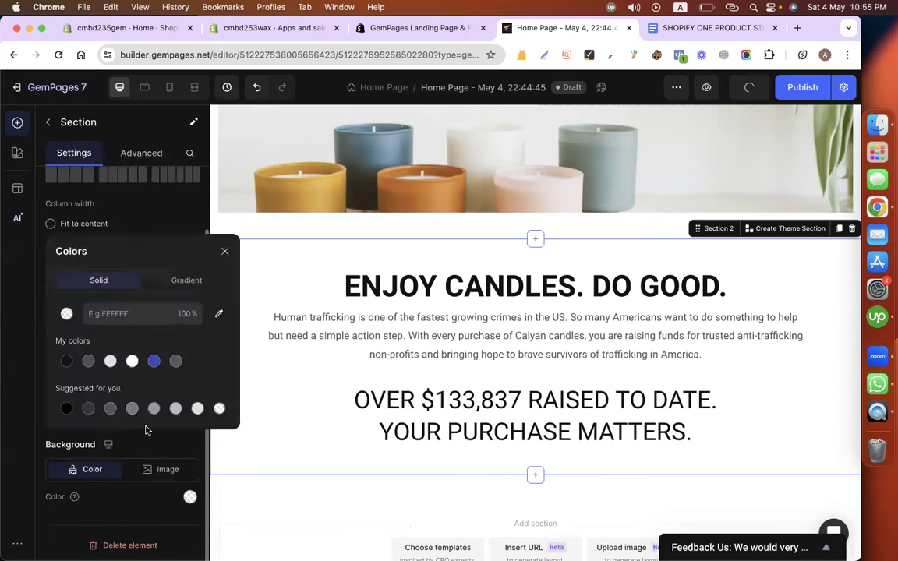
pyautogui.click(175, 362)
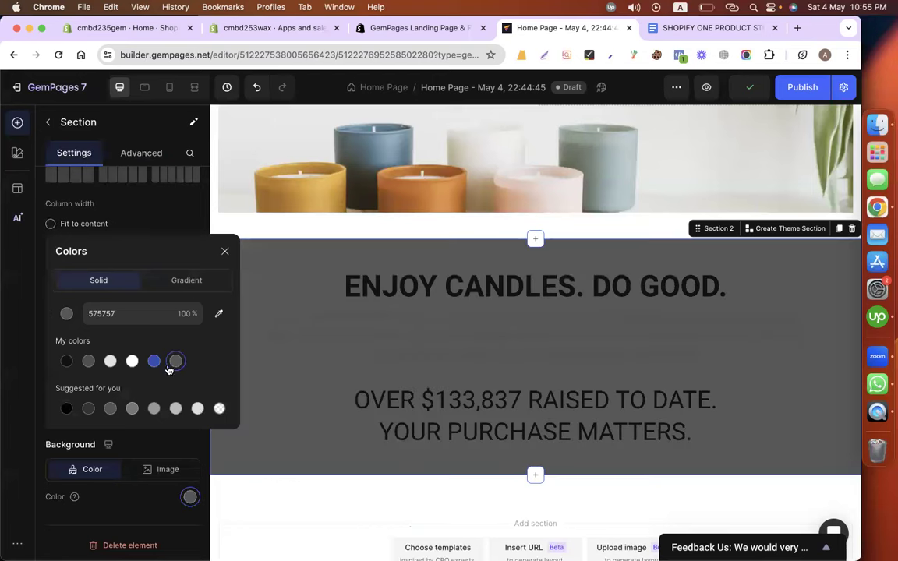
pyautogui.click(176, 408)
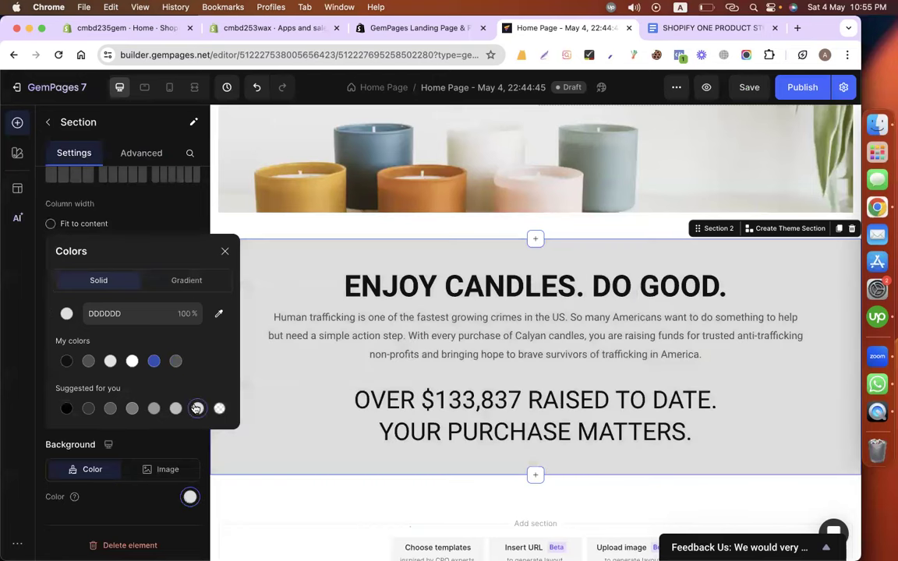
pyautogui.click(331, 439)
pyautogui.scroll(-3, 496, 417)
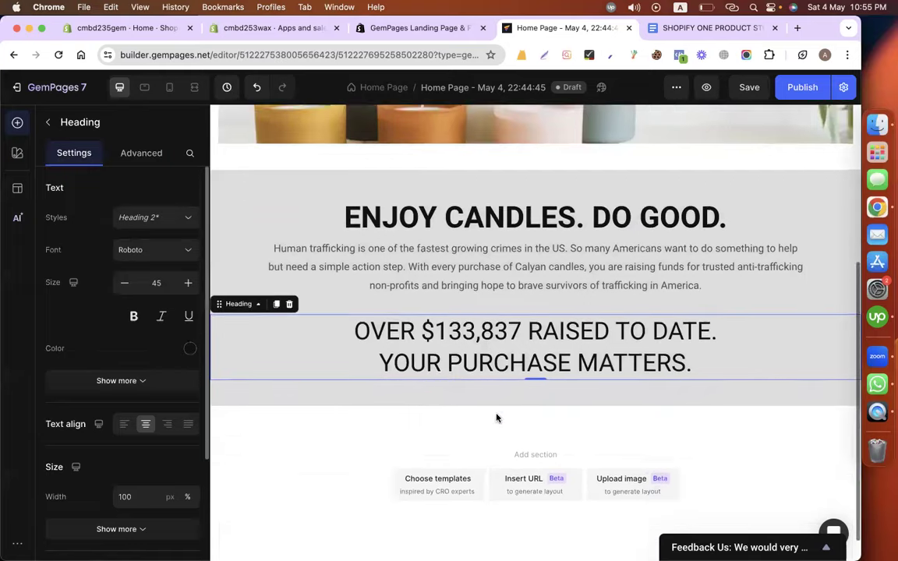
pyautogui.click(279, 455)
pyautogui.scroll(3, 358, 317)
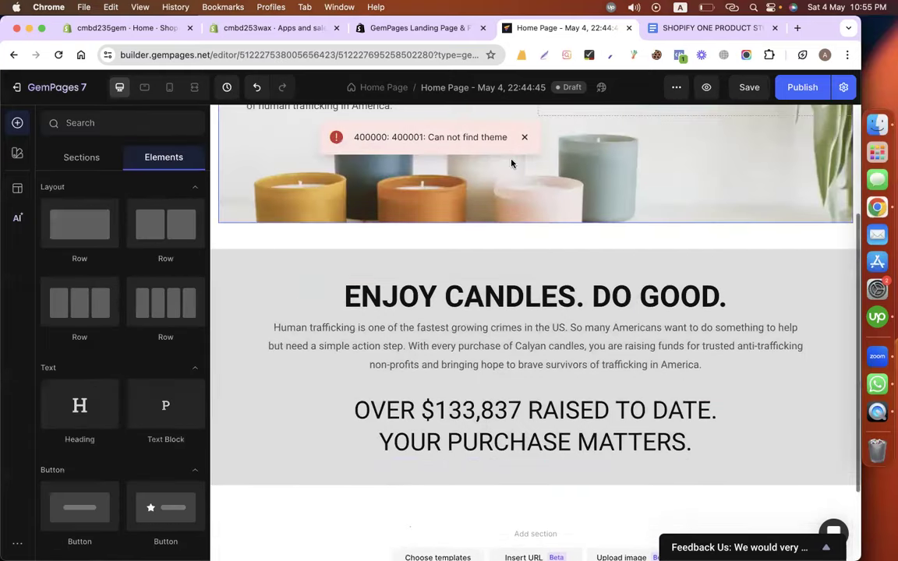
# Dismiss the theme error and bring up the store copy document.
pyautogui.click(524, 138)
pyautogui.click(452, 29)
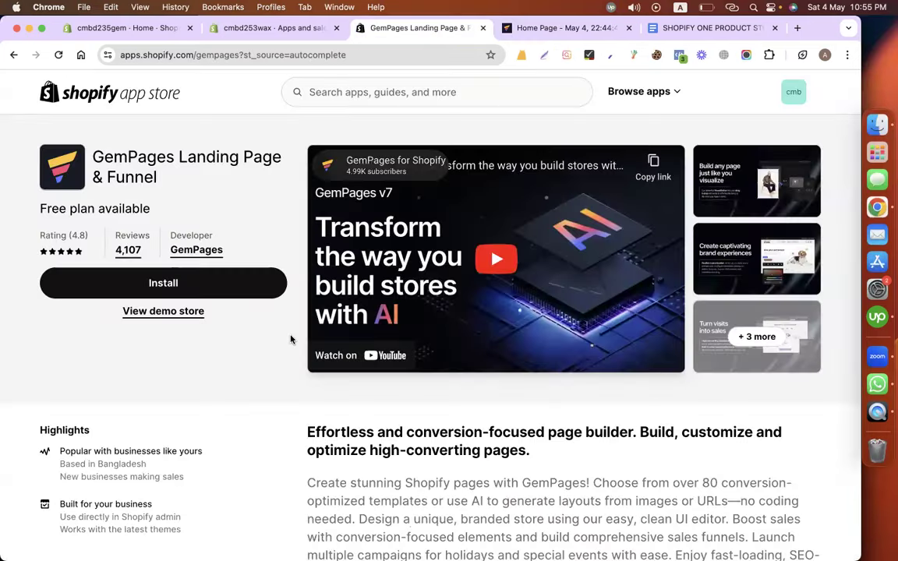
pyautogui.click(649, 31)
pyautogui.scroll(-4, 425, 220)
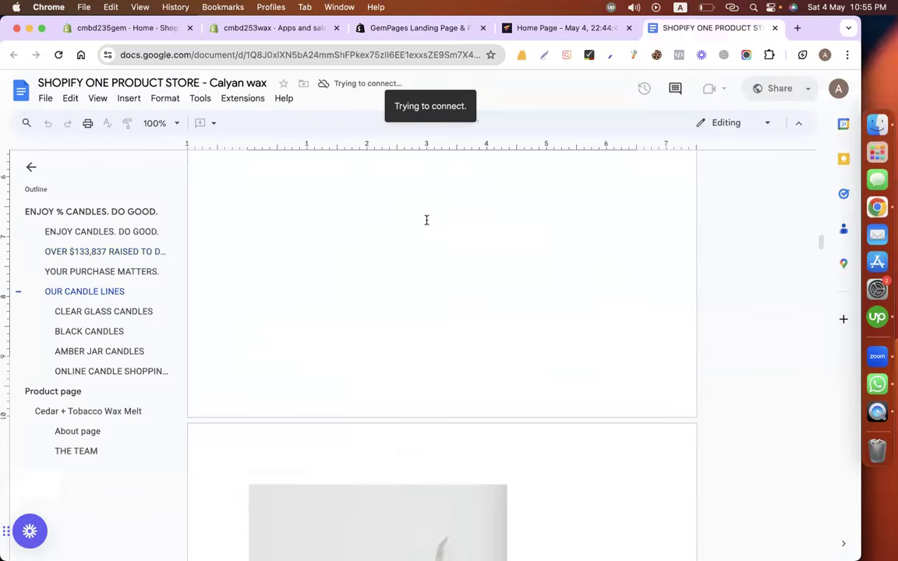
# Select the OUR CANDLE LINES heading together with its tagline text.
pyautogui.tripleClick(335, 221)
pyautogui.moveTo(519, 278); pyautogui.dragTo(257, 238)
pyautogui.scroll(-1, 256, 238)
pyautogui.scroll(-8, 256, 238)
pyautogui.scroll(1, 288, 249)
pyautogui.scroll(-2, 320, 259)
pyautogui.scroll(-1, 321, 261)
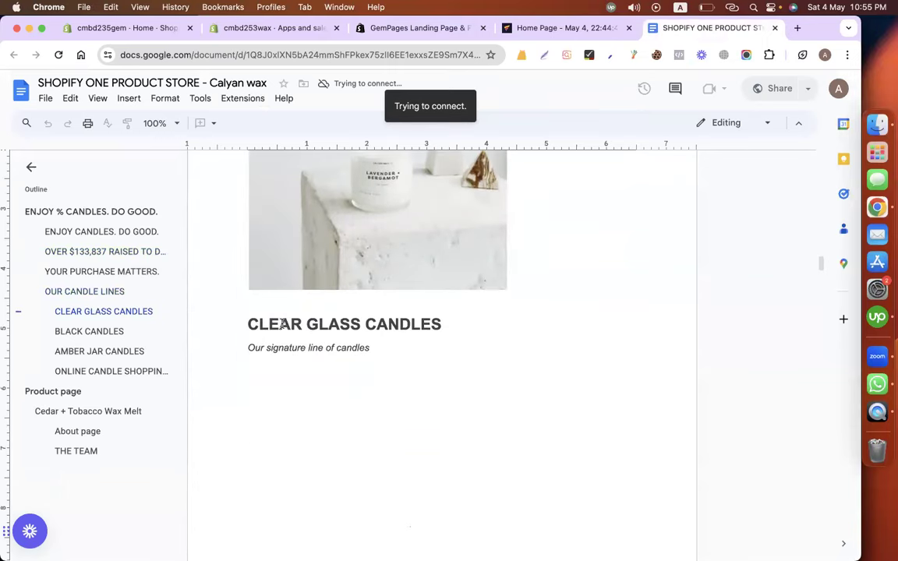
pyautogui.scroll(-10, 287, 344)
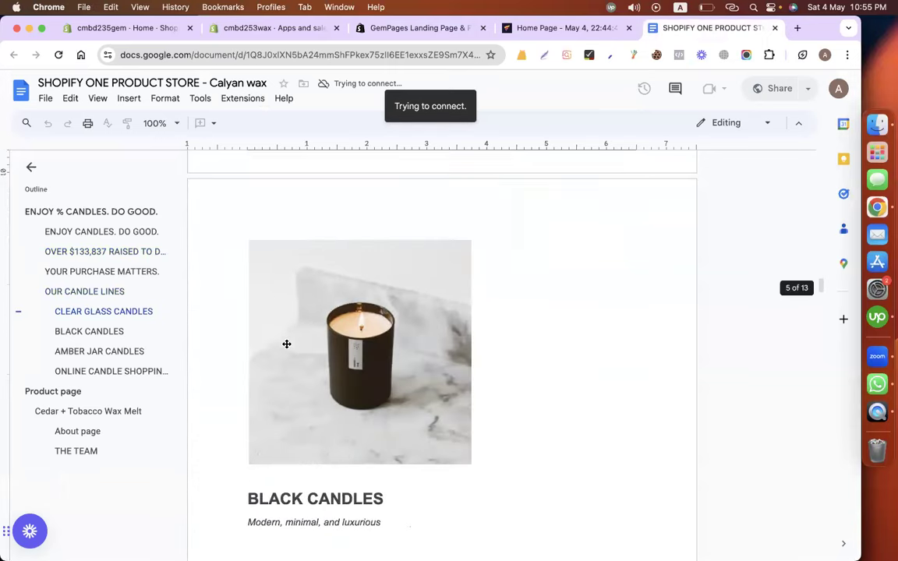
pyautogui.scroll(-5, 287, 344)
pyautogui.scroll(-15, 284, 352)
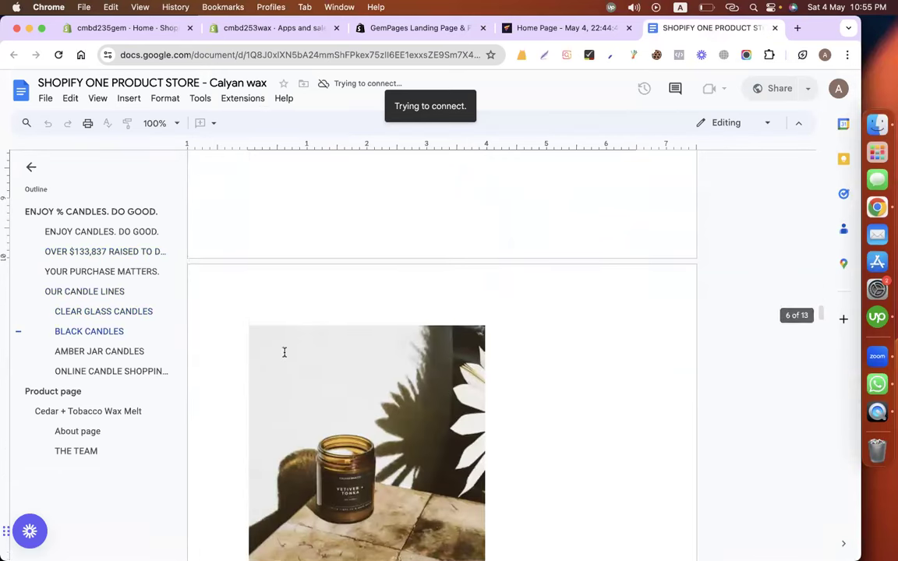
pyautogui.scroll(15, 292, 225)
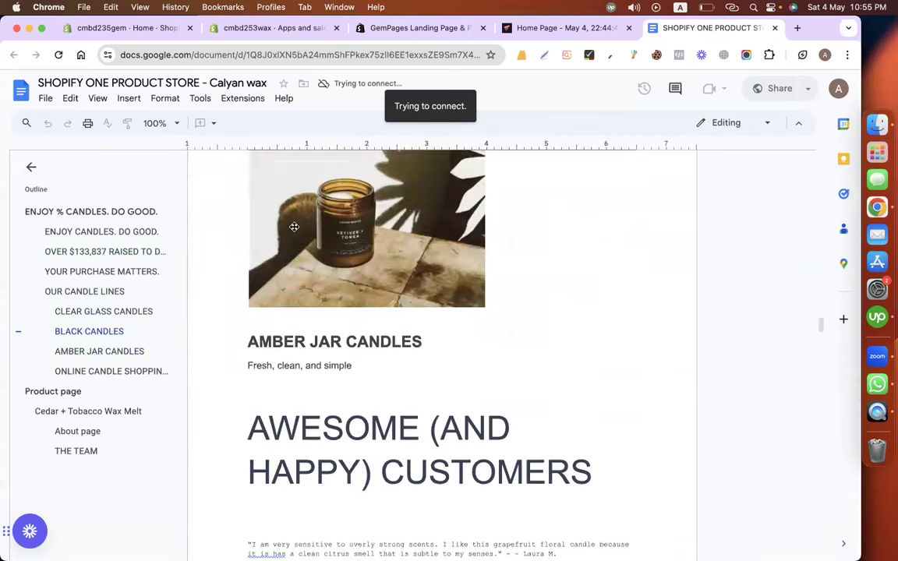
pyautogui.scroll(12, 293, 226)
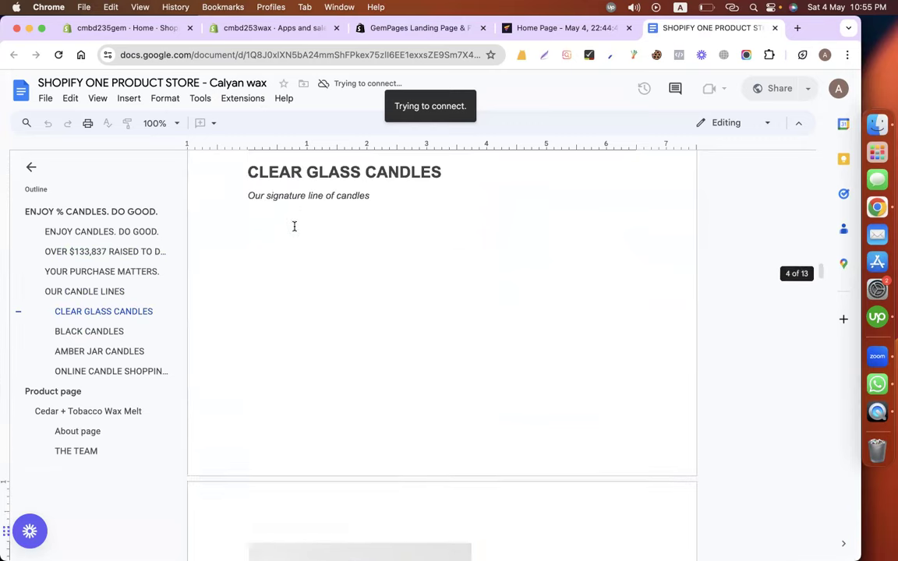
pyautogui.scroll(8, 294, 226)
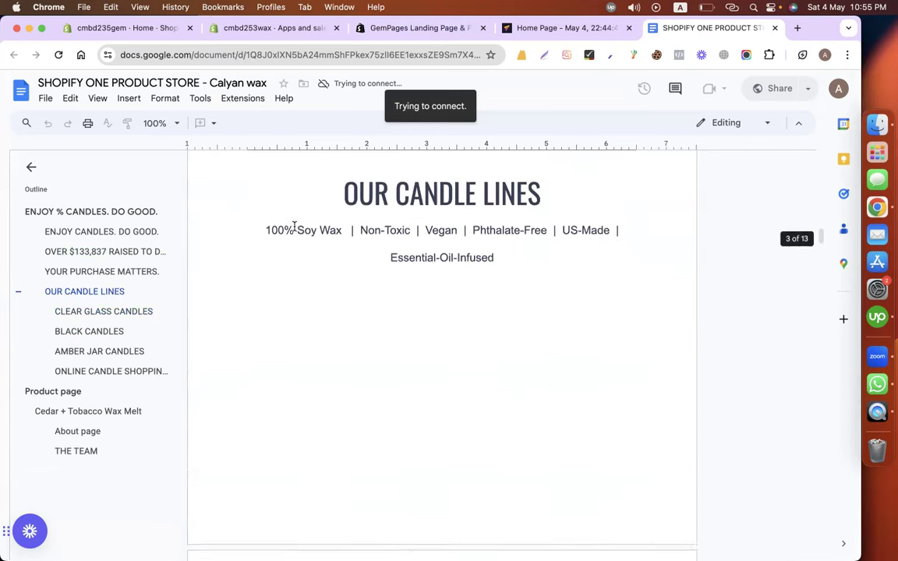
pyautogui.moveTo(338, 274); pyautogui.dragTo(503, 348)
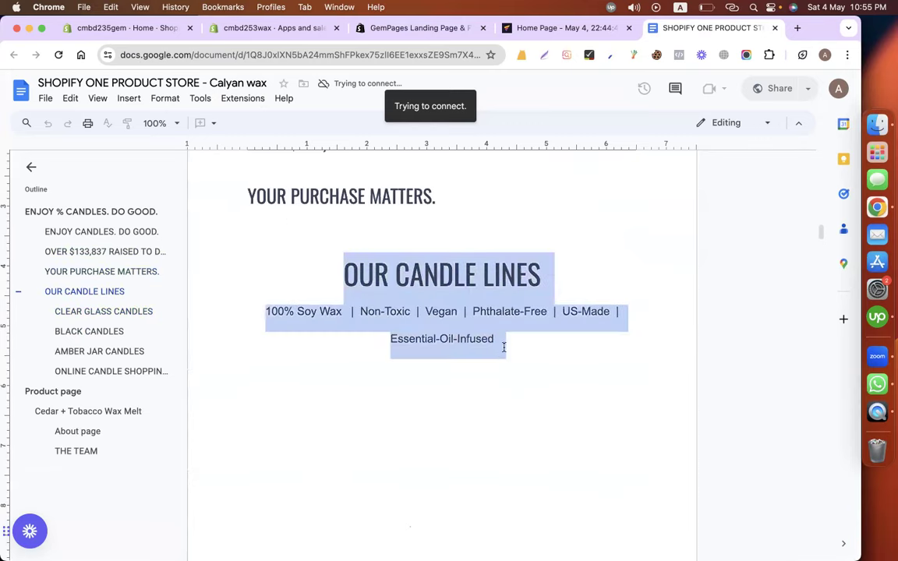
# Add an empty Row below the grey mission section.
pyautogui.click(546, 33)
pyautogui.scroll(-3, 492, 267)
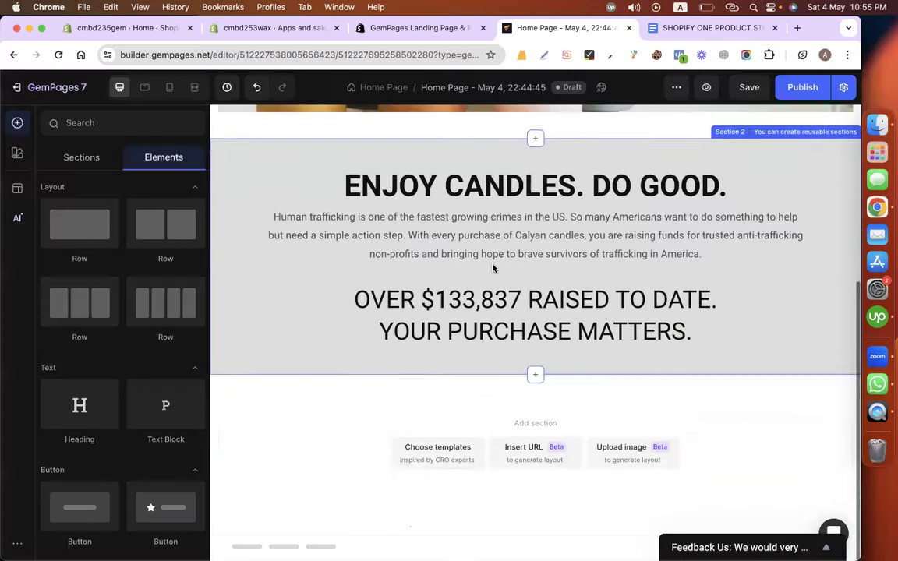
pyautogui.moveTo(78, 226); pyautogui.dragTo(317, 407)
pyautogui.scroll(-2, 454, 347)
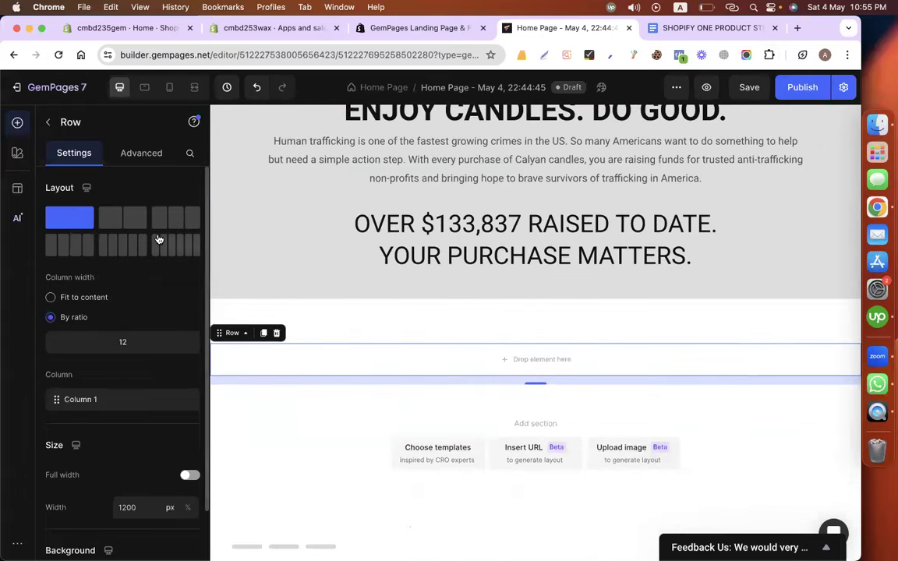
# Duplicate the 'ENJOY CANDLES. DO GOOD.' heading and move the copy into the new row.
pyautogui.click(50, 125)
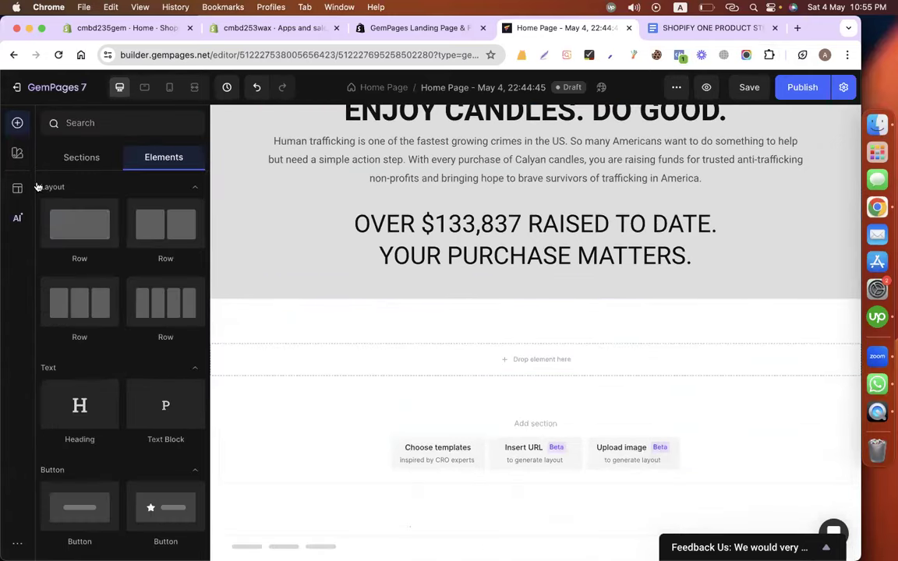
pyautogui.scroll(1, 445, 176)
pyautogui.rightClick(395, 149)
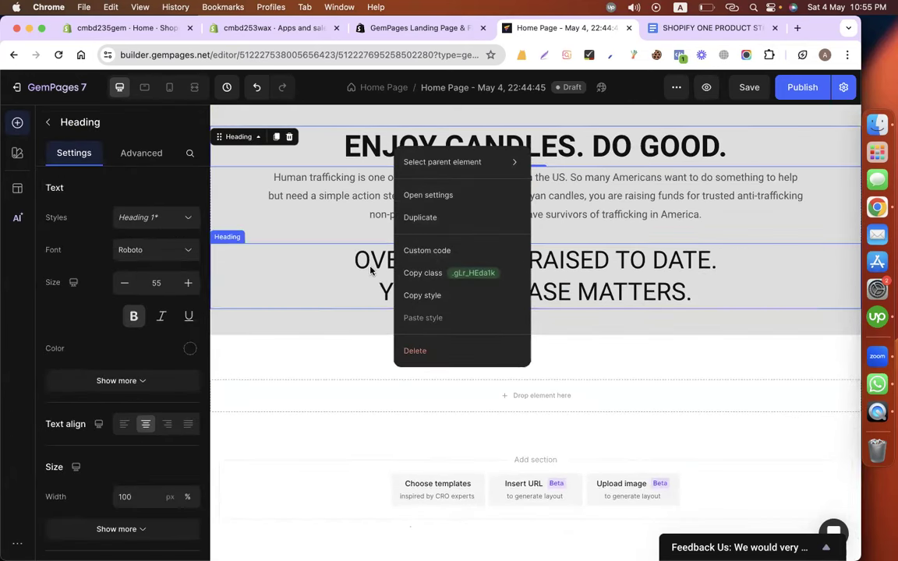
pyautogui.click(433, 226)
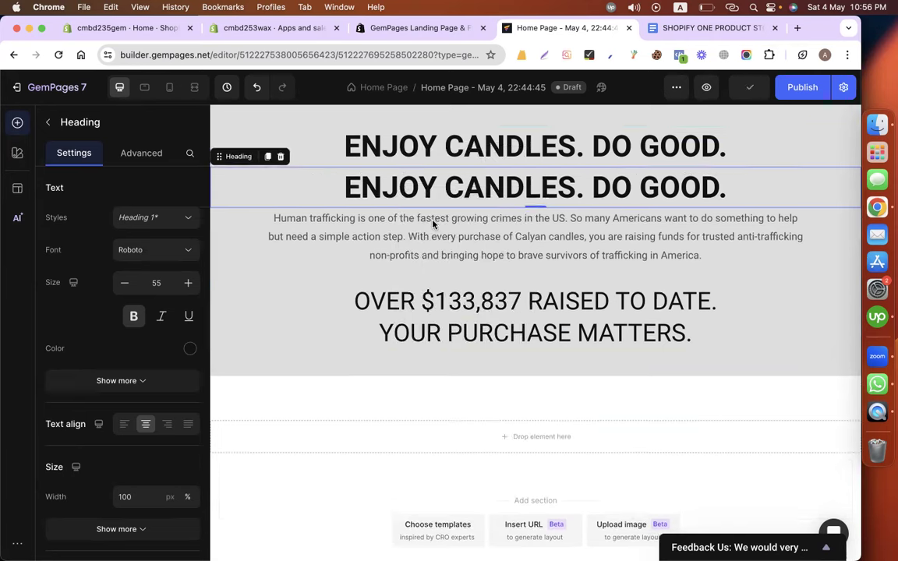
pyautogui.moveTo(455, 180); pyautogui.dragTo(487, 433)
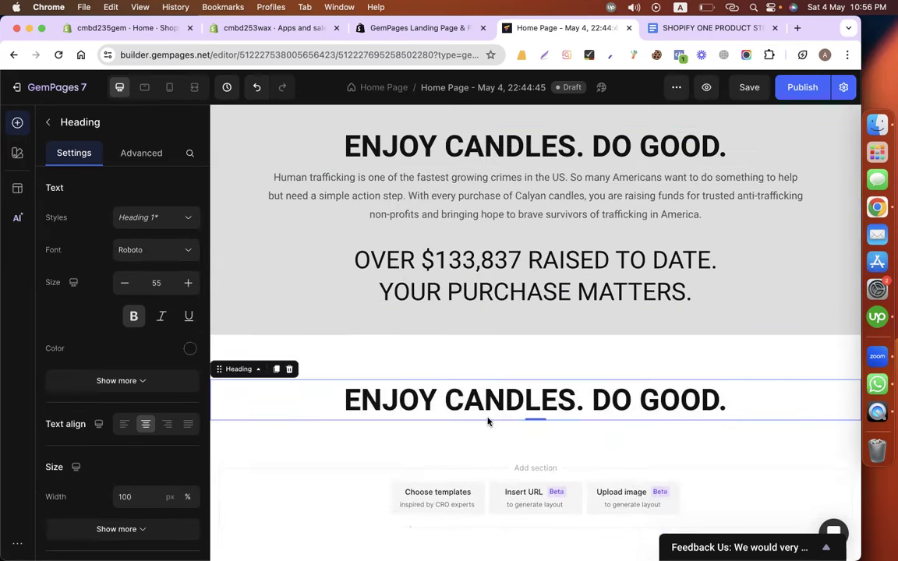
pyautogui.click(698, 29)
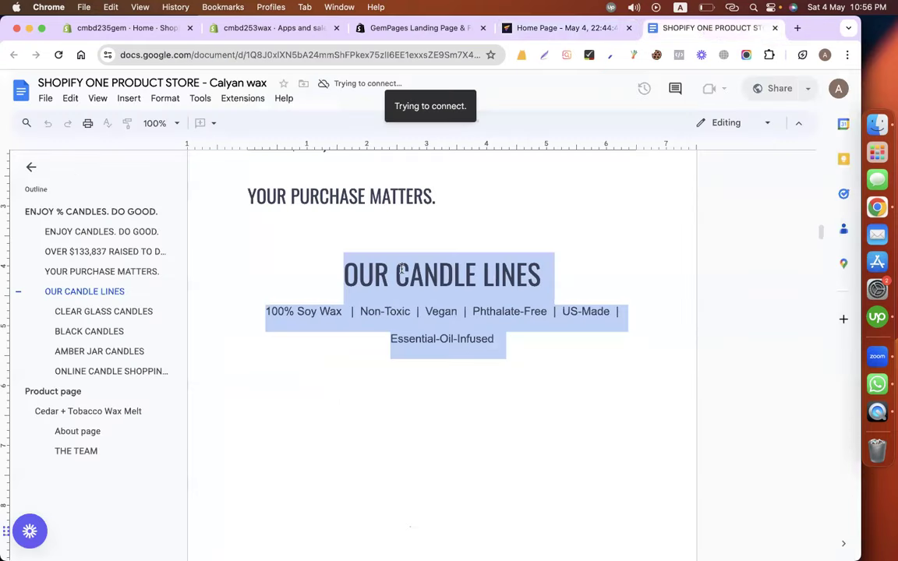
# Replace the copied heading's text with 'OUR CANDLE LINES'.
pyautogui.click(359, 275)
pyautogui.moveTo(343, 275); pyautogui.dragTo(558, 277)
pyautogui.press('super+c')
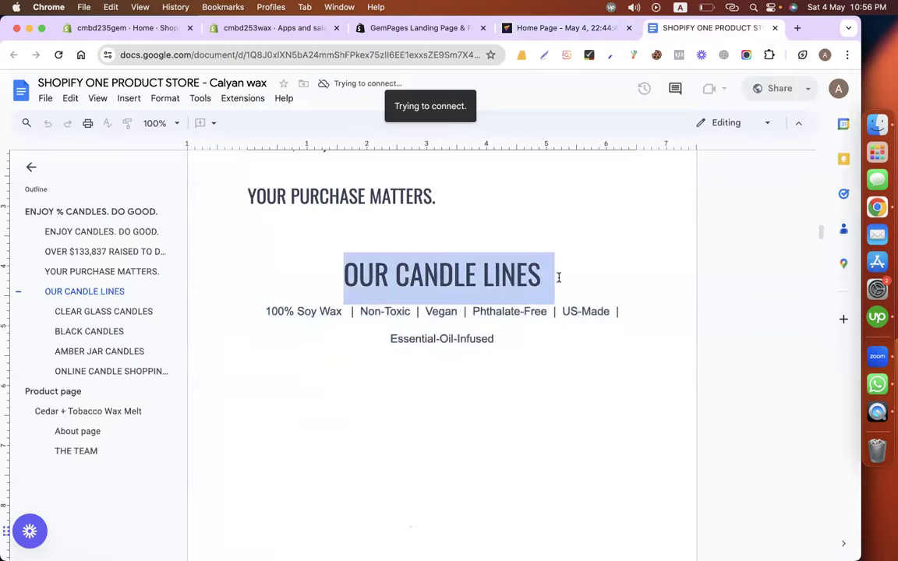
pyautogui.click(585, 29)
pyautogui.doubleClick(423, 402)
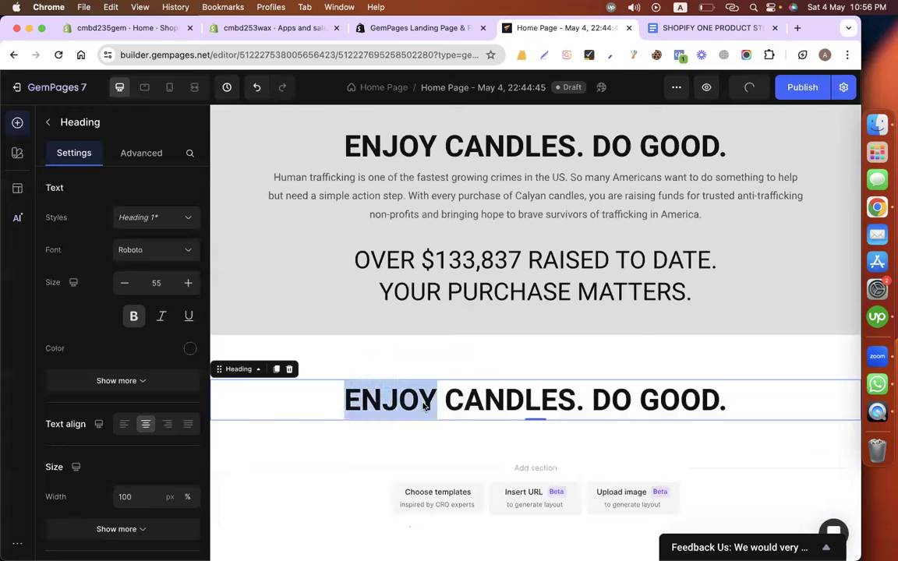
pyautogui.tripleClick(423, 405)
pyautogui.press('super+v')
pyautogui.press('BackSpace')
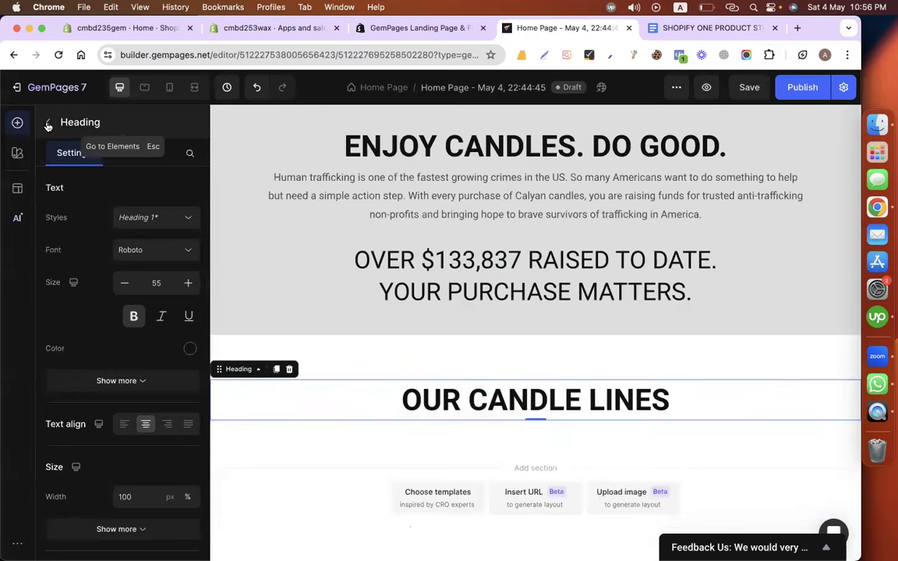
# Add a text block under OUR CANDLE LINES and select the soy wax tagline in the doc.
pyautogui.click(48, 123)
pyautogui.moveTo(182, 414); pyautogui.dragTo(458, 430)
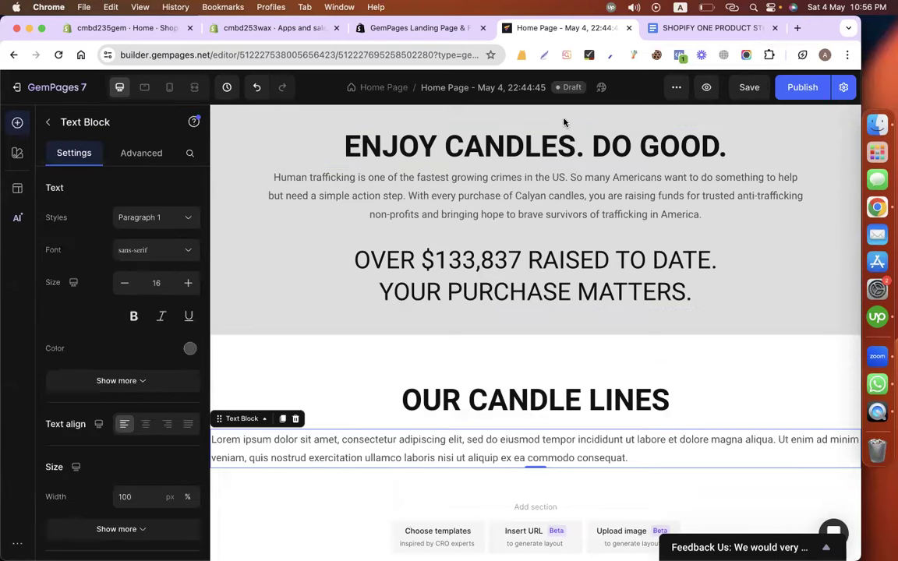
pyautogui.click(672, 27)
pyautogui.moveTo(256, 311); pyautogui.dragTo(493, 335)
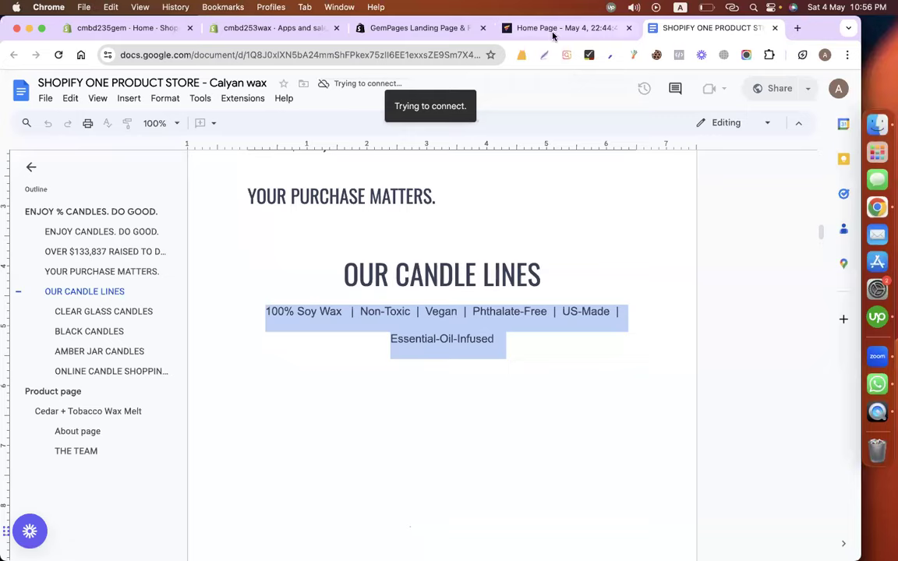
# Paste the soy-wax tagline over the placeholder text under OUR CANDLE LINES.
pyautogui.click(553, 33)
pyautogui.tripleClick(412, 444)
pyautogui.write('100% Soy Wax | Non-Toxic | Vegan | Phthalate-Free | US-Made | Essential-Oil-Infused')
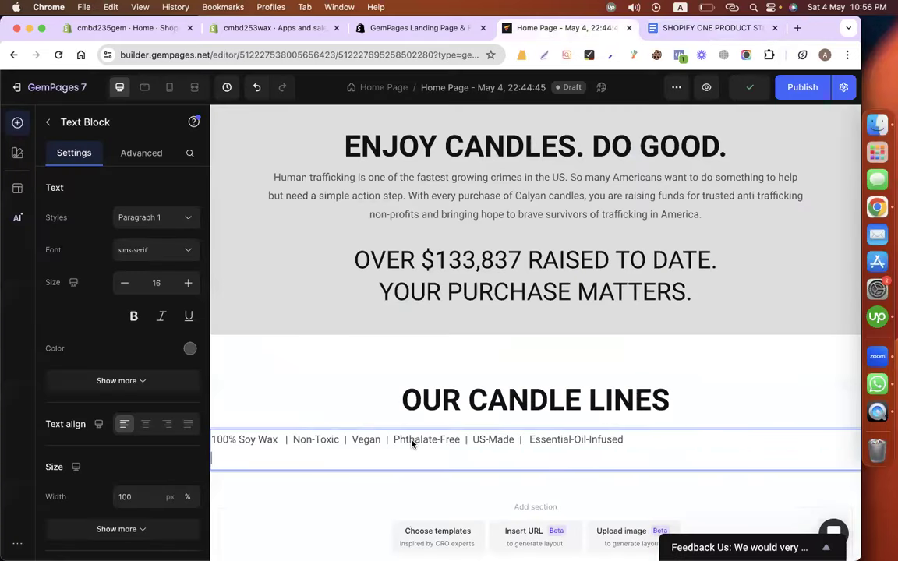
# Copy the mission paragraph's class for reuse on the tagline block.
pyautogui.click(488, 198)
pyautogui.rightClick(510, 202)
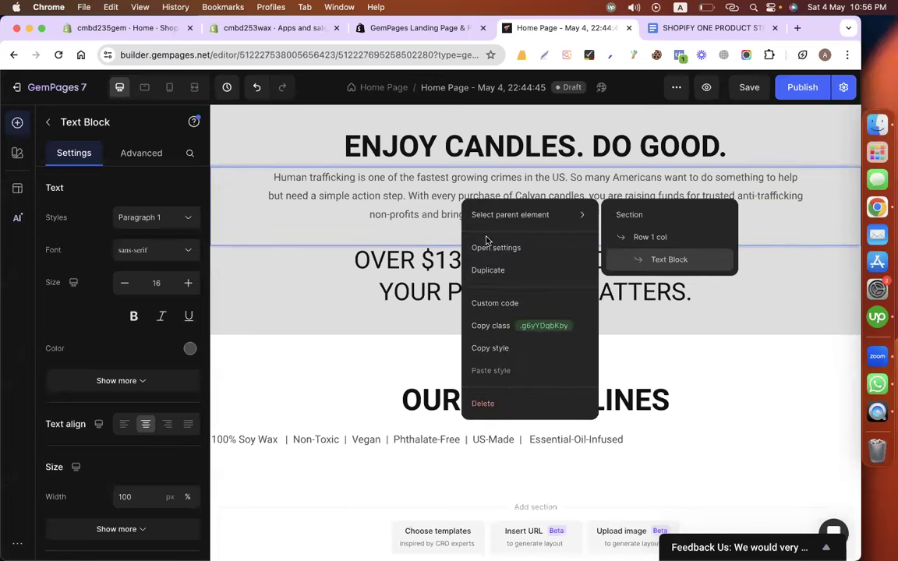
pyautogui.click(493, 330)
pyautogui.rightClick(387, 442)
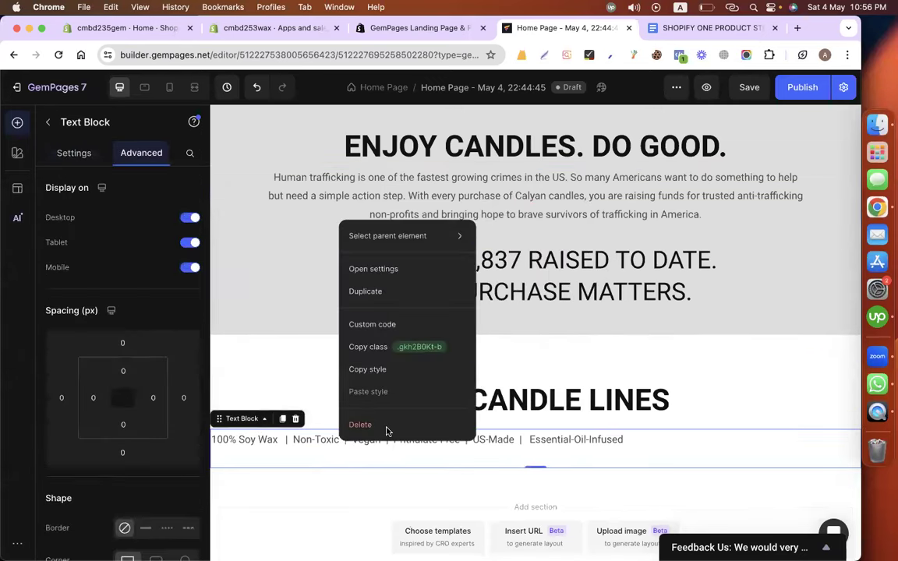
pyautogui.click(595, 409)
# Delete the empty second line from the tagline text block.
pyautogui.click(505, 455)
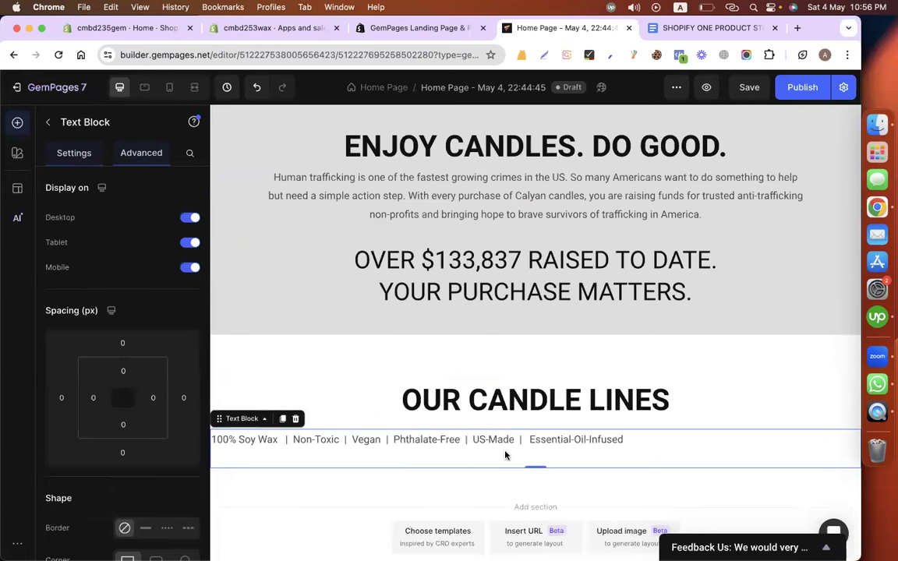
pyautogui.doubleClick(505, 456)
pyautogui.click(458, 462)
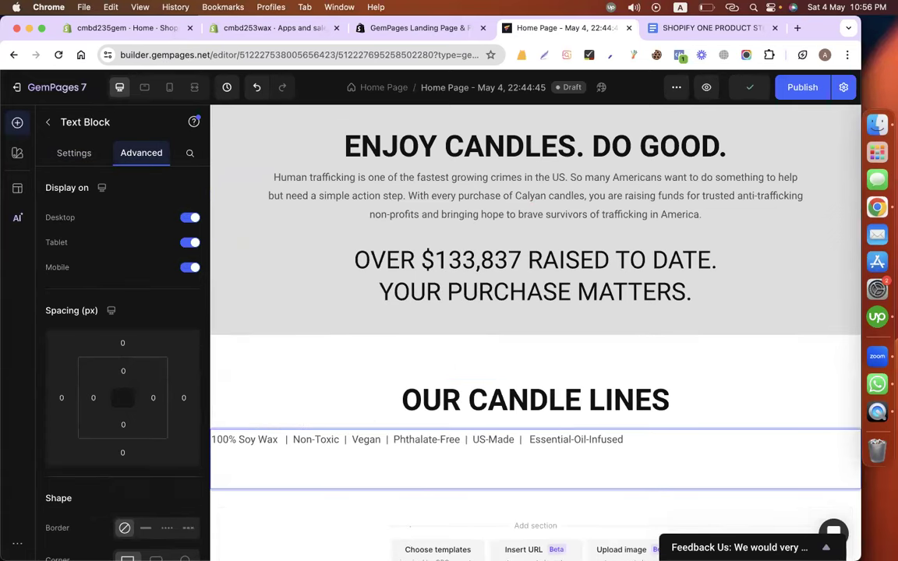
pyautogui.press('BackSpace')
pyautogui.click(389, 354)
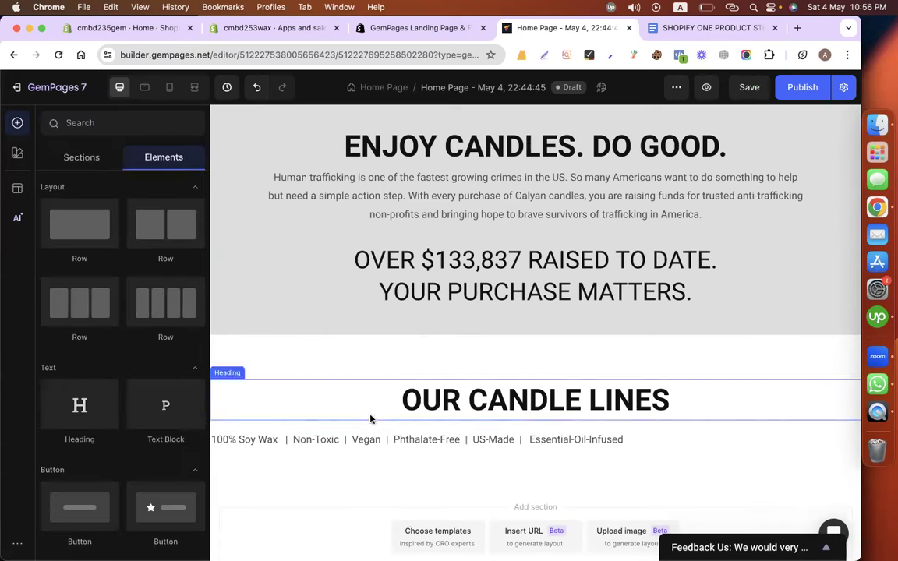
# Copy the mission paragraph's class from its right-click actions menu.
pyautogui.click(366, 443)
pyautogui.rightClick(365, 443)
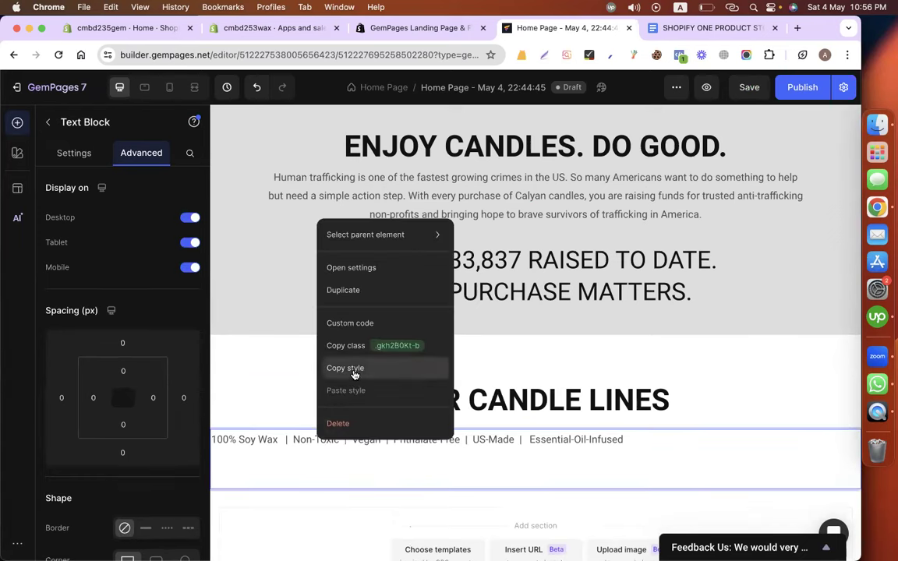
pyautogui.click(270, 351)
pyautogui.rightClick(408, 202)
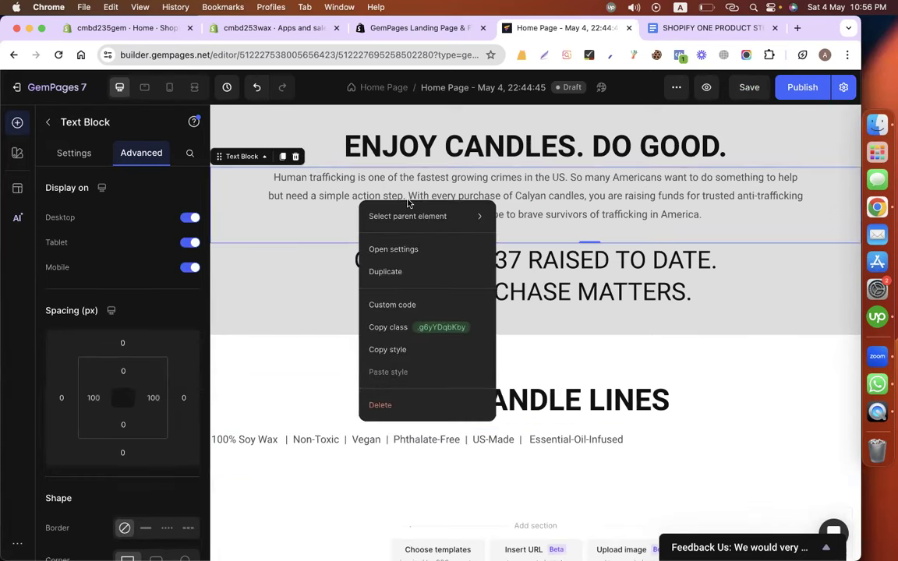
pyautogui.rightClick(348, 187)
pyautogui.click(284, 371)
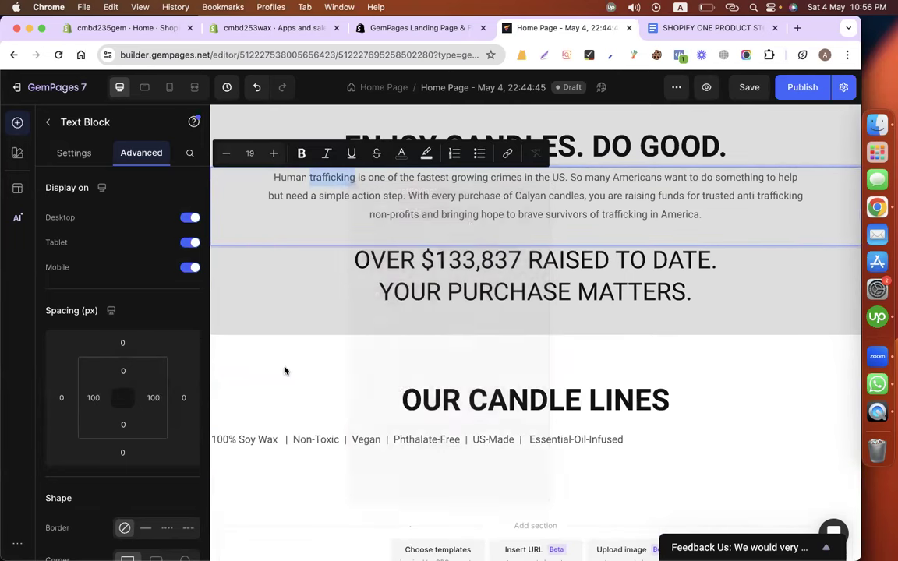
pyautogui.click(345, 353)
pyautogui.rightClick(431, 186)
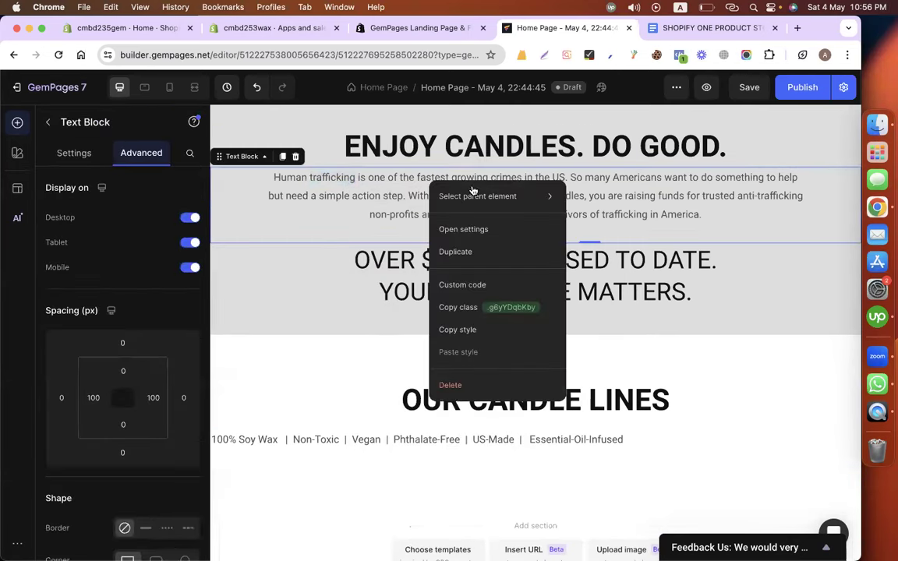
pyautogui.click(450, 304)
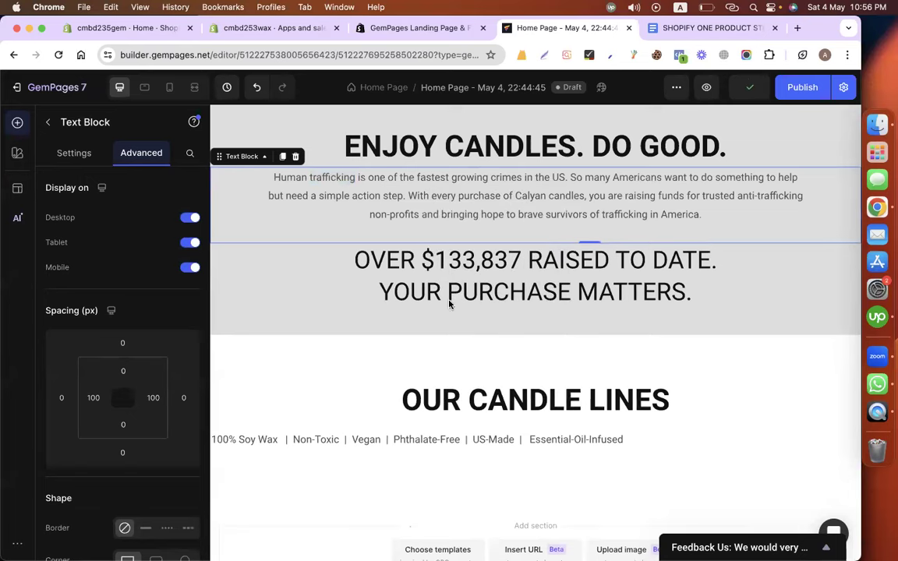
# Select the left-aligned tagline block beneath OUR CANDLE LINES.
pyautogui.rightClick(396, 442)
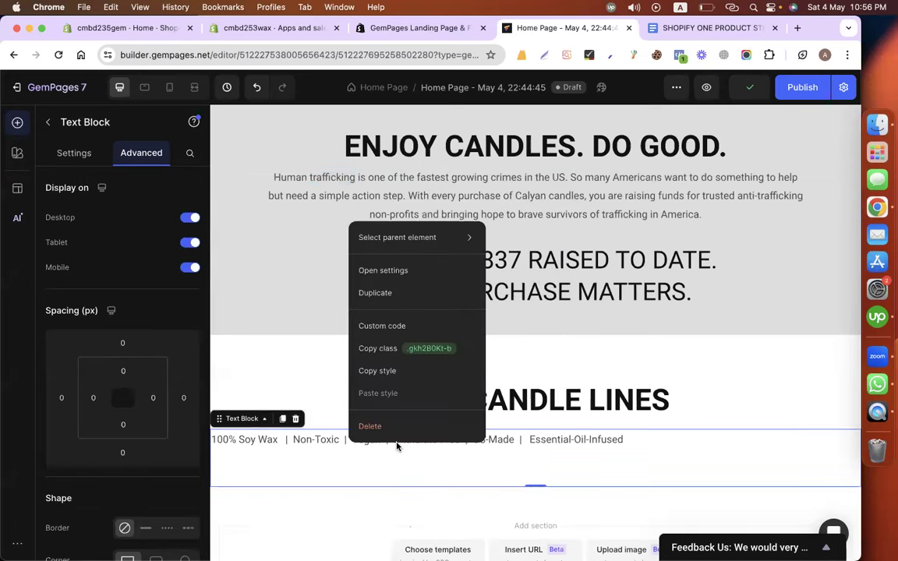
pyautogui.click(312, 382)
pyautogui.tripleClick(348, 449)
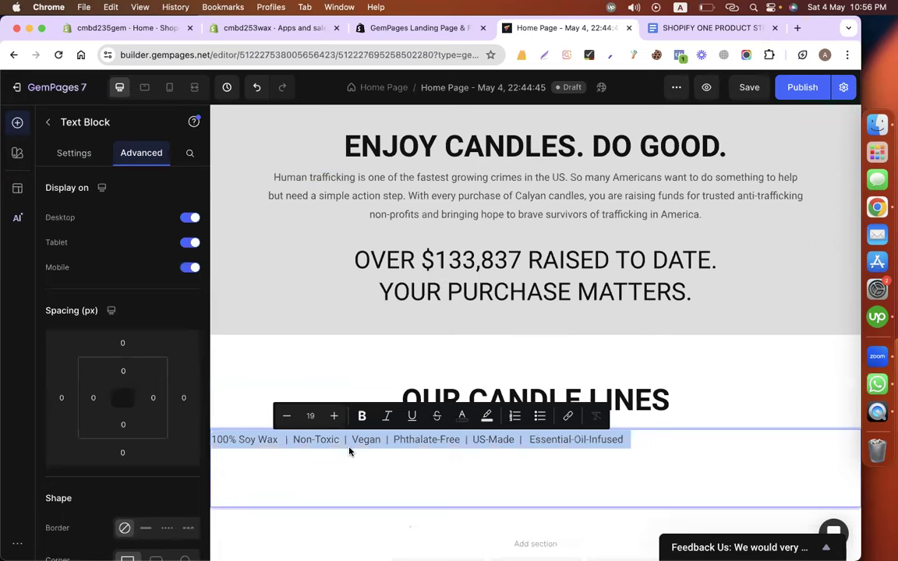
pyautogui.click(287, 366)
pyautogui.scroll(-2, 292, 366)
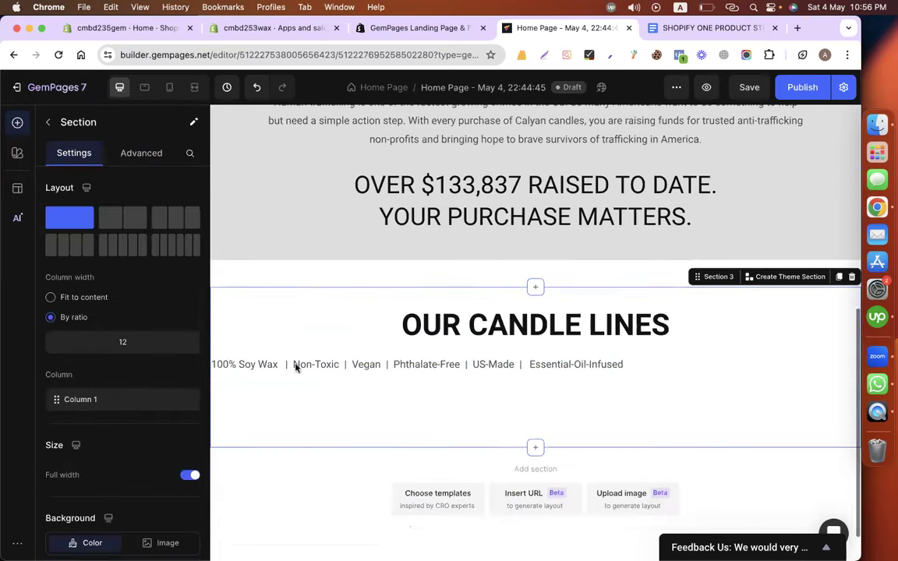
pyautogui.click(341, 366)
pyautogui.scroll(2, 374, 338)
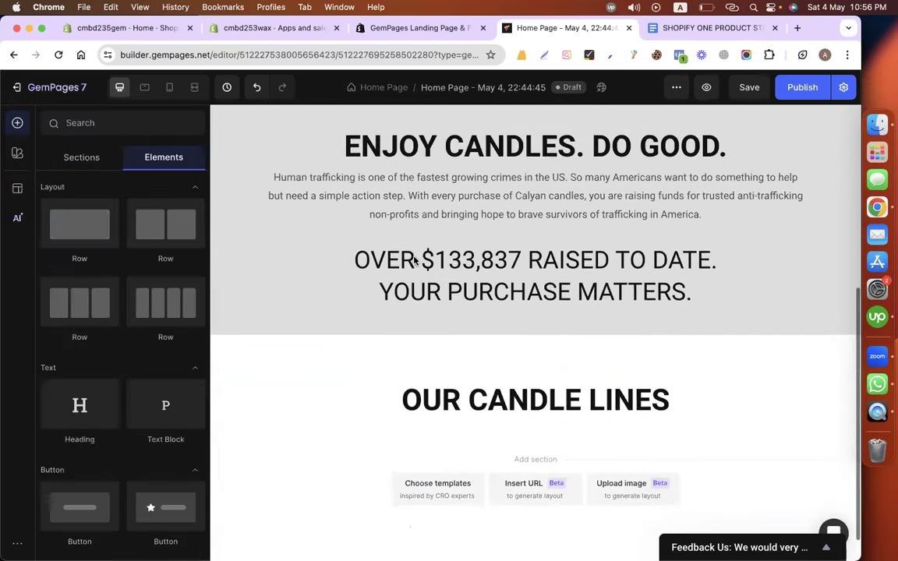
# Duplicate the mission paragraph and move the copy below OUR CANDLE LINES.
pyautogui.rightClick(412, 179)
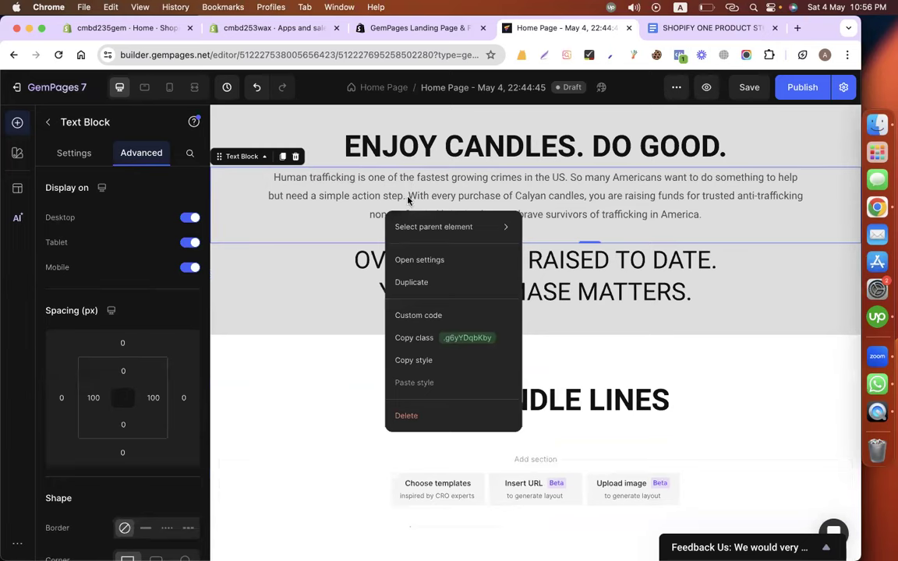
pyautogui.click(413, 282)
pyautogui.scroll(-1, 511, 268)
pyautogui.moveTo(508, 232); pyautogui.dragTo(508, 448)
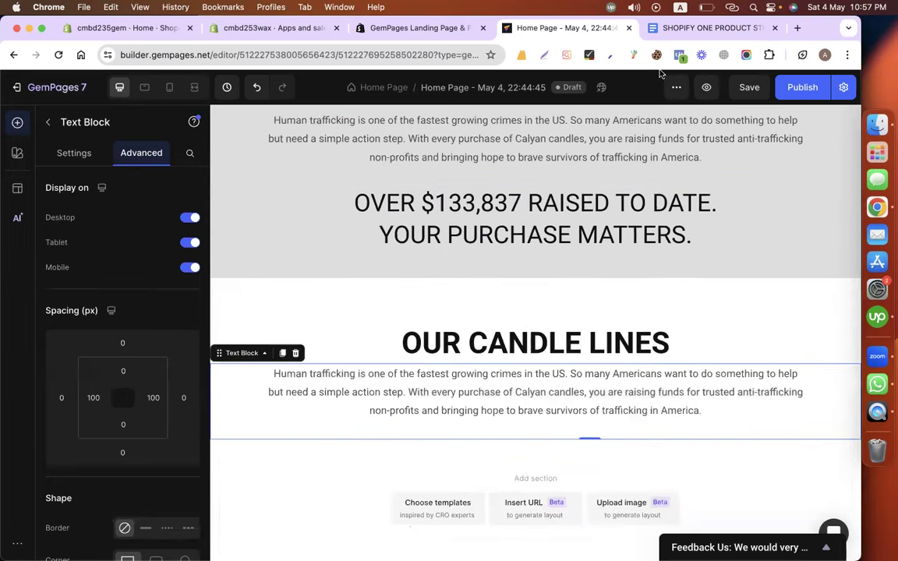
# Replace the copied paragraph's text with the pasted '100% Soy Wax | Non-Toxic | Vegan' tagline.
pyautogui.click(673, 29)
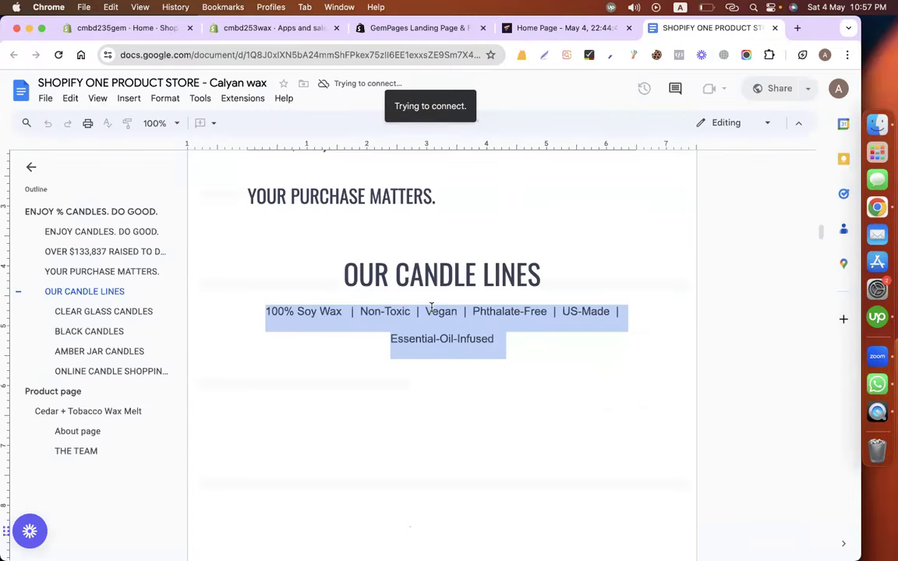
pyautogui.click(521, 30)
pyautogui.doubleClick(450, 387)
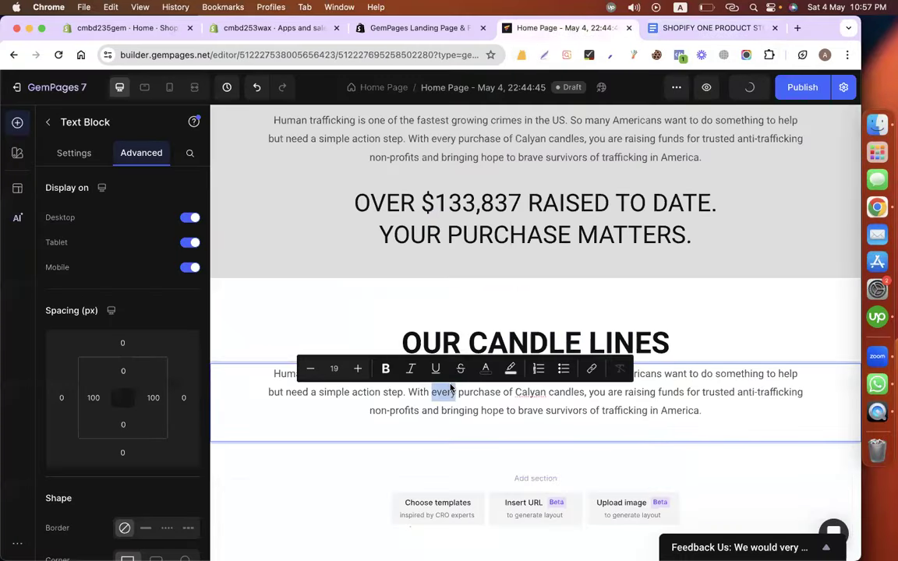
pyautogui.press('super+a')
pyautogui.press('super+v')
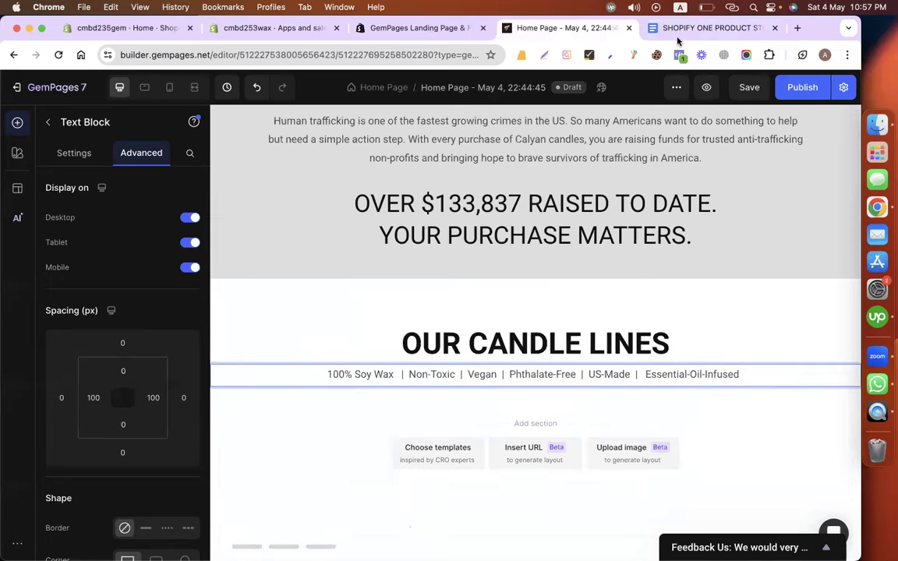
# Screenshot the clear glass candle photo in the store copy document.
pyautogui.click(699, 28)
pyautogui.scroll(-5, 424, 321)
pyautogui.scroll(-5, 424, 321)
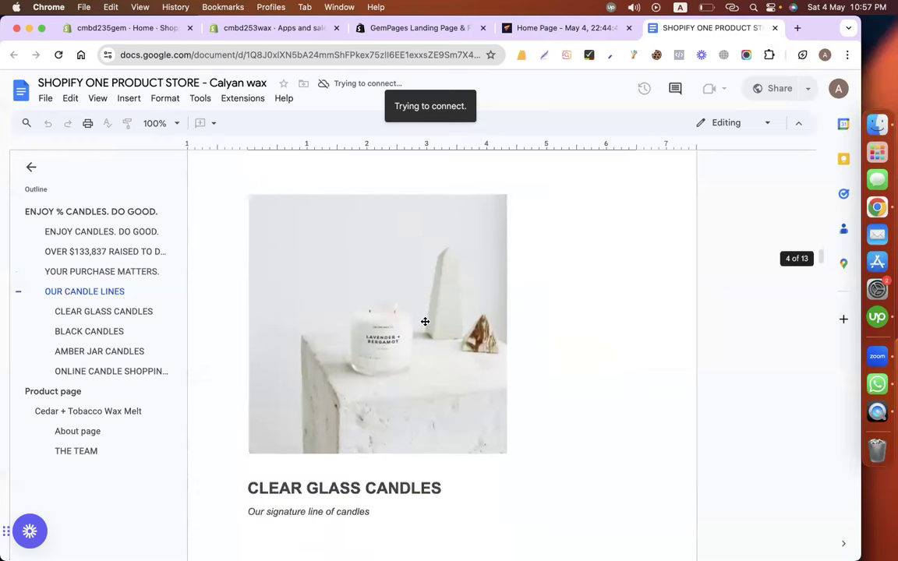
pyautogui.scroll(1, 424, 321)
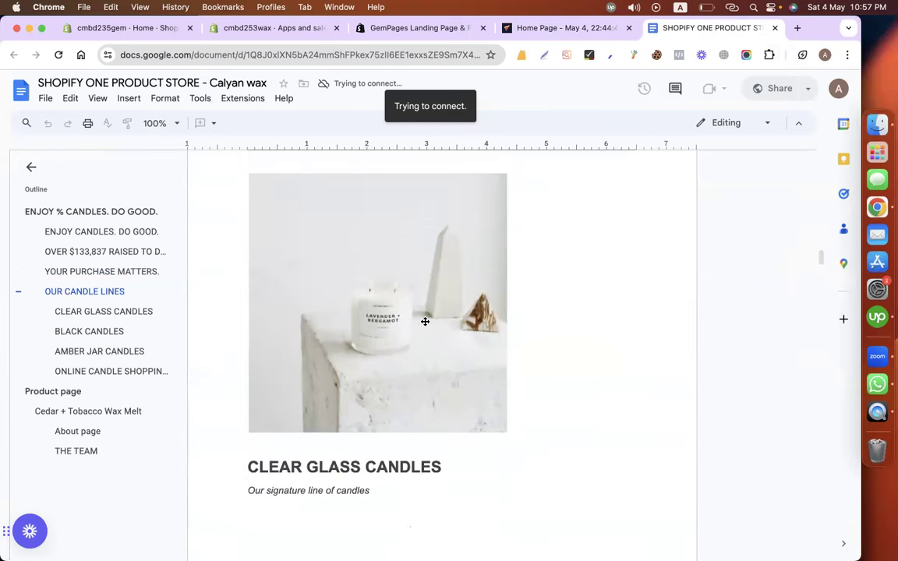
pyautogui.moveTo(248, 176); pyautogui.dragTo(505, 431)
# Screenshot the black and amber jar candle photos, then bring up the browser on the left desktop.
pyautogui.scroll(-10, 505, 430)
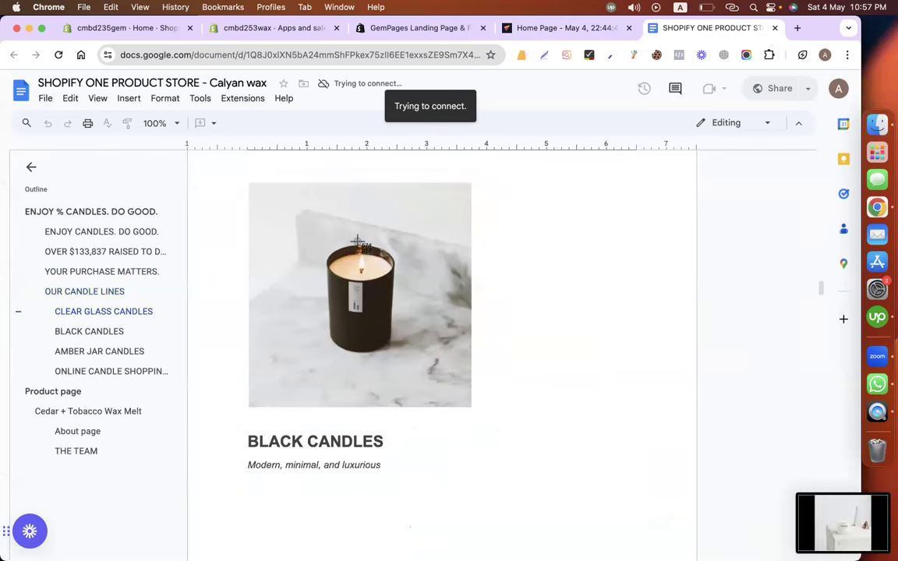
pyautogui.moveTo(250, 184); pyautogui.dragTo(470, 406)
pyautogui.scroll(-8, 470, 406)
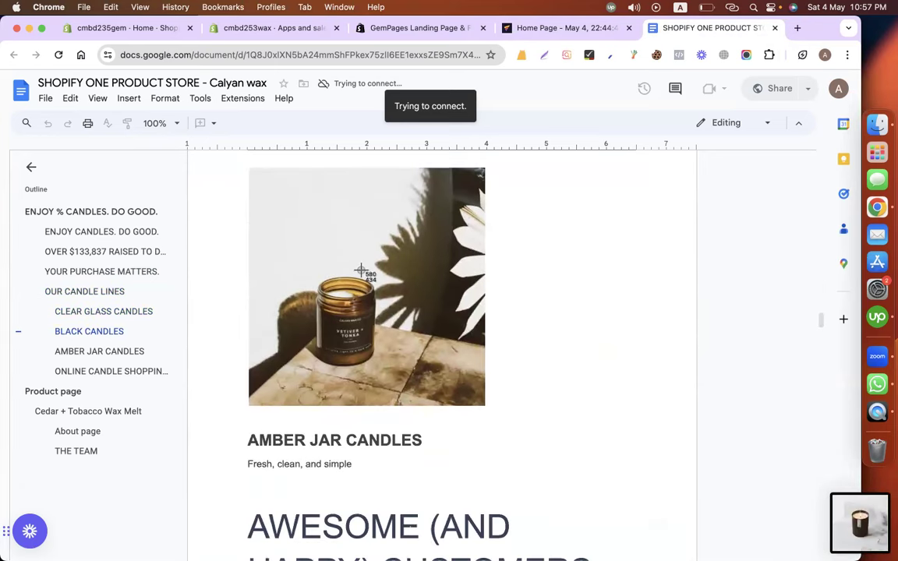
pyautogui.moveTo(249, 171); pyautogui.dragTo(481, 405)
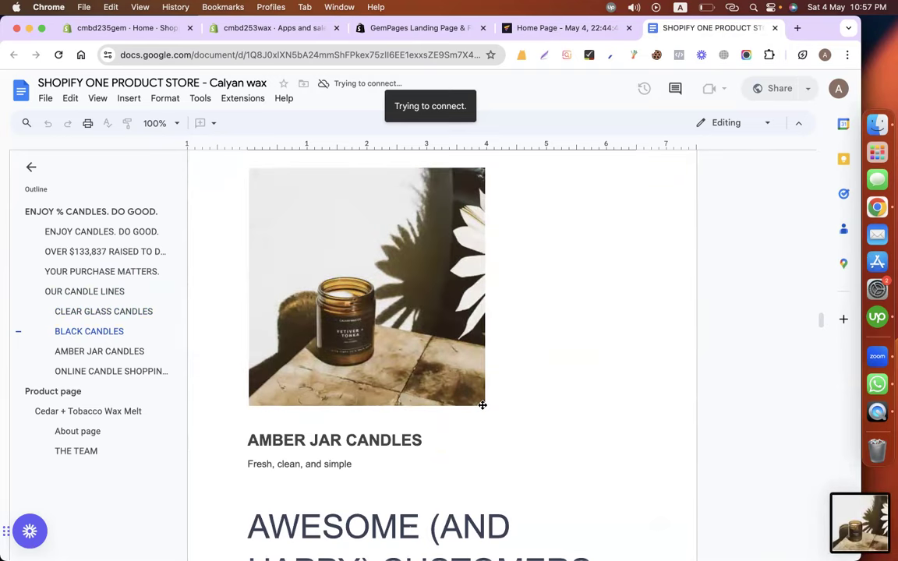
pyautogui.hotkey('ctrl', 'Left')
pyautogui.click(69, 148)
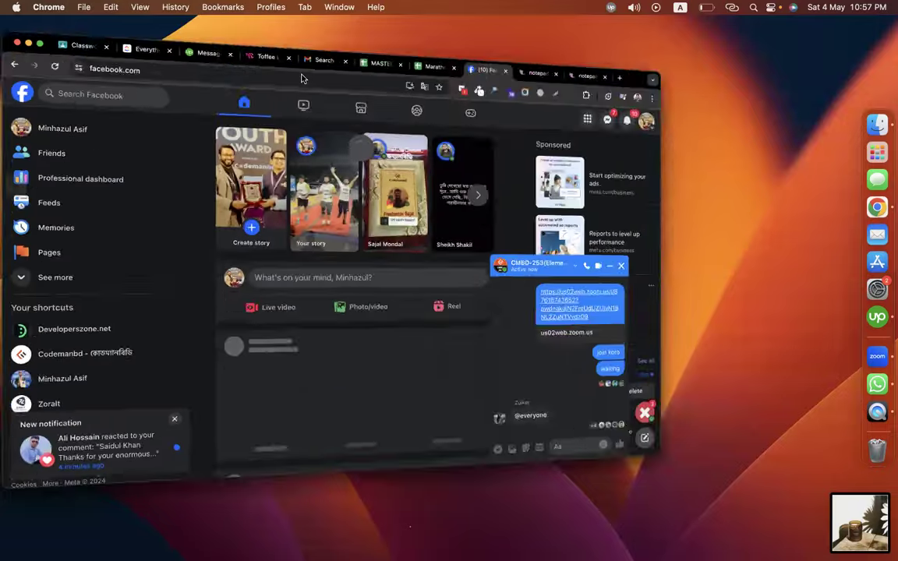
# Open the client's LavYourBum.pptx attachment from the Upwork conversation.
pyautogui.click(234, 31)
pyautogui.scroll(5, 353, 316)
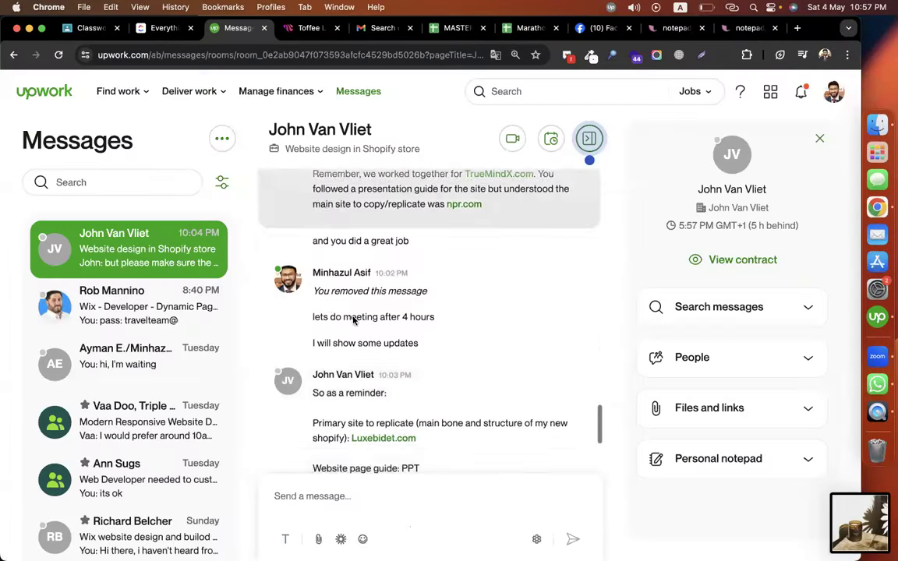
pyautogui.scroll(10, 353, 316)
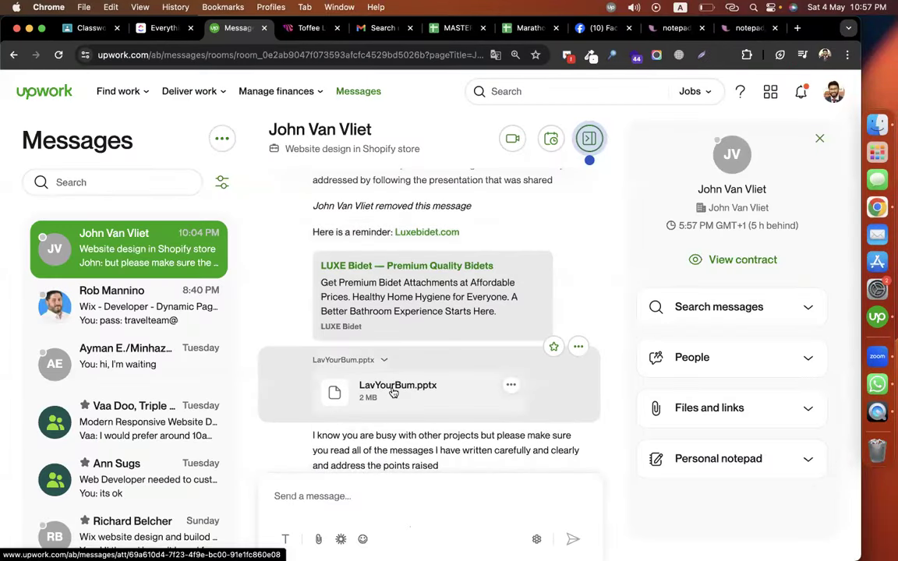
pyautogui.click(393, 392)
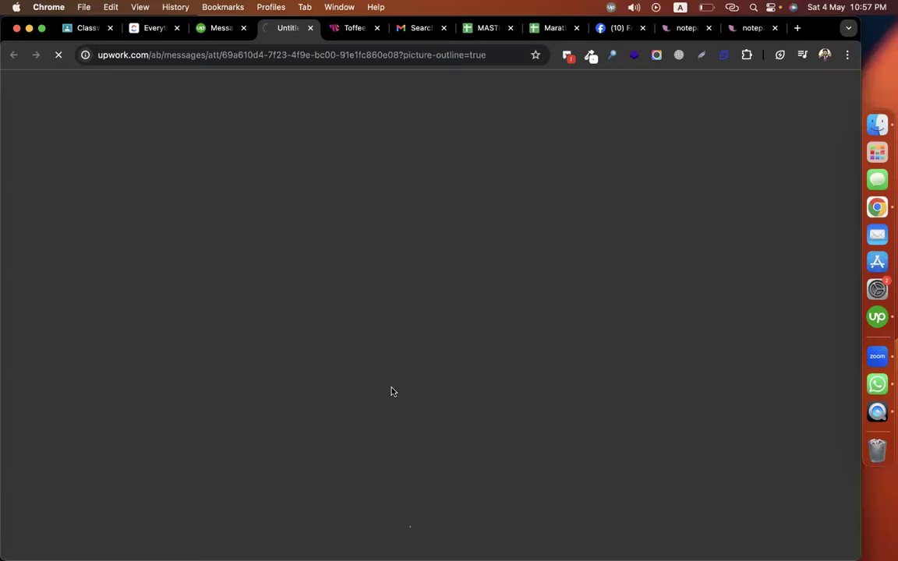
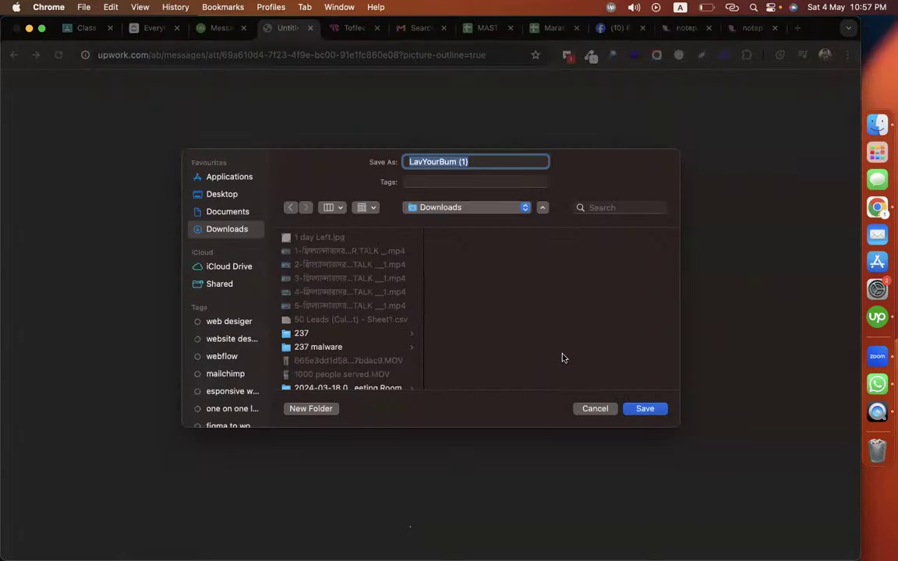
# Cancel saving LavYourBum.pptx, read the client's reminder messages, and move to the Google Doc desktop.
pyautogui.click(644, 408)
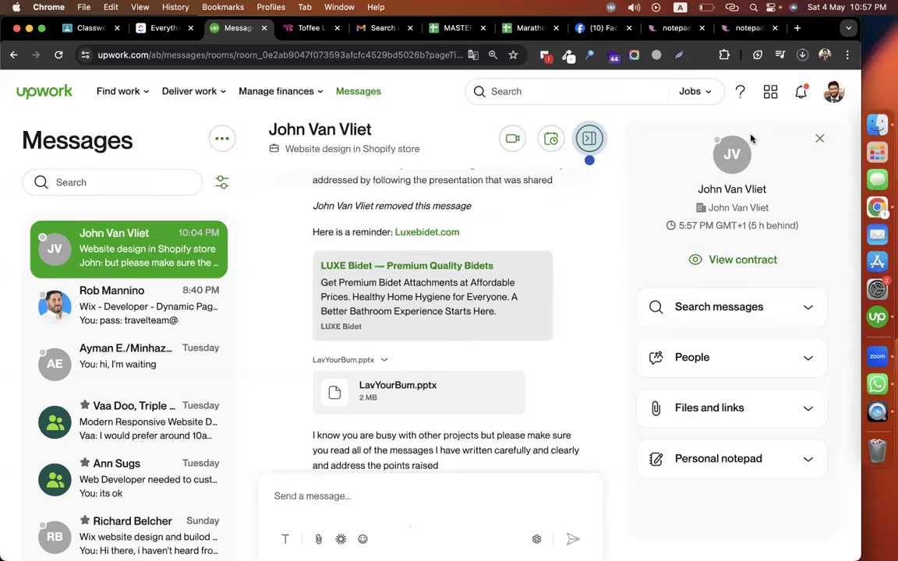
pyautogui.scroll(-10, 550, 301)
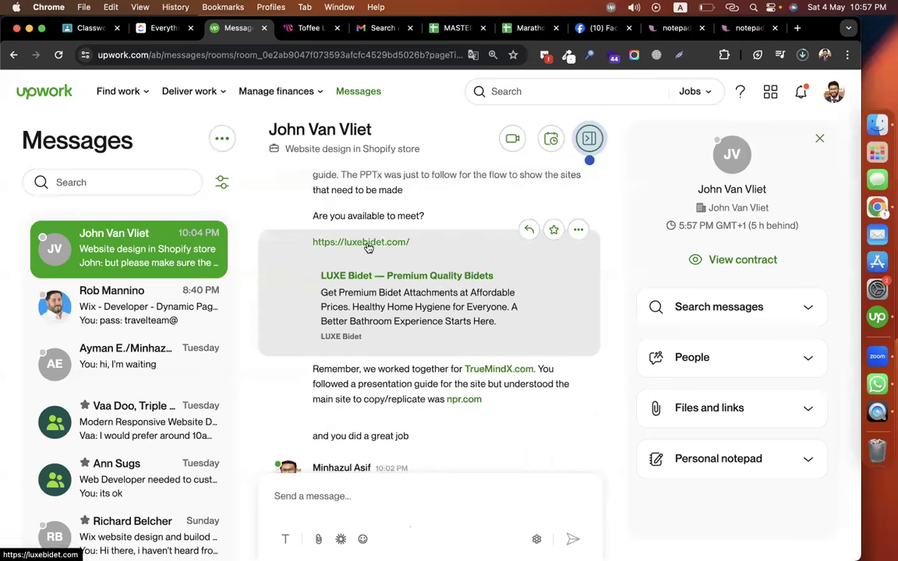
pyautogui.scroll(-5, 523, 337)
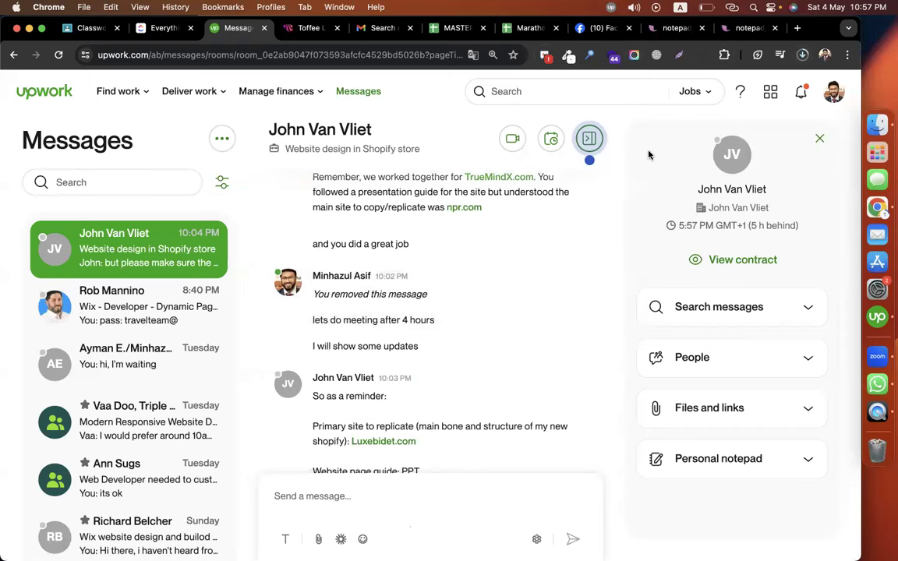
pyautogui.hotkey('ctrl', 'Right')
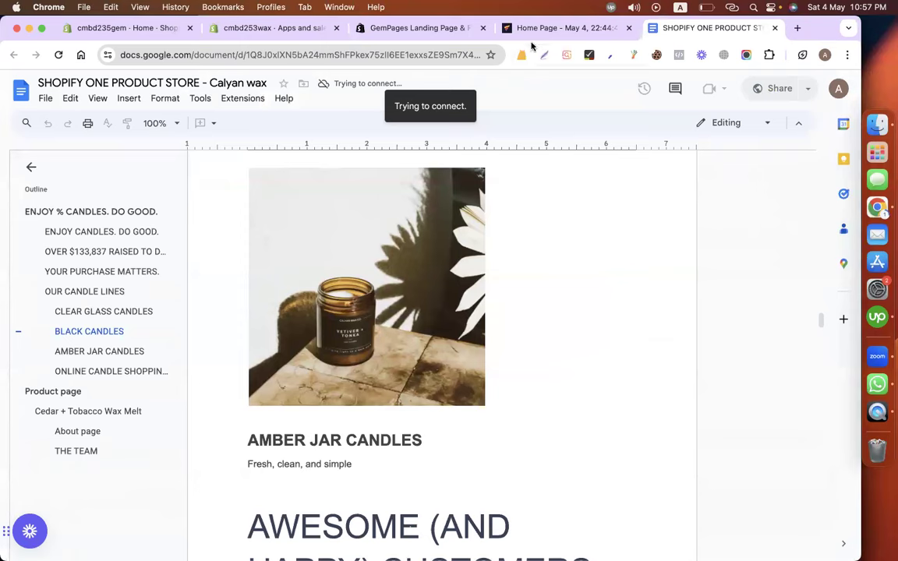
# Add a three-column row under the OUR CANDLE LINES heading on the home page.
pyautogui.click(538, 28)
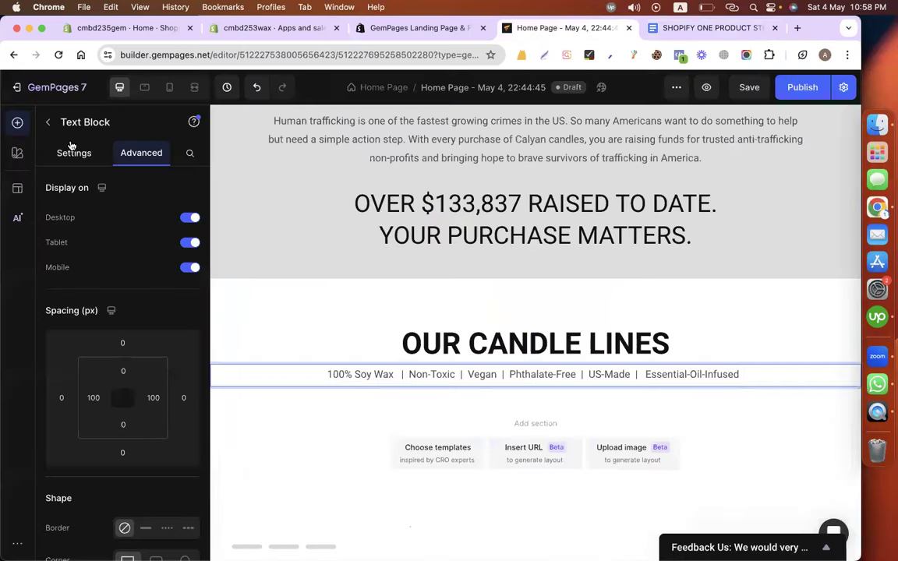
pyautogui.click(48, 122)
pyautogui.moveTo(75, 310); pyautogui.dragTo(429, 400)
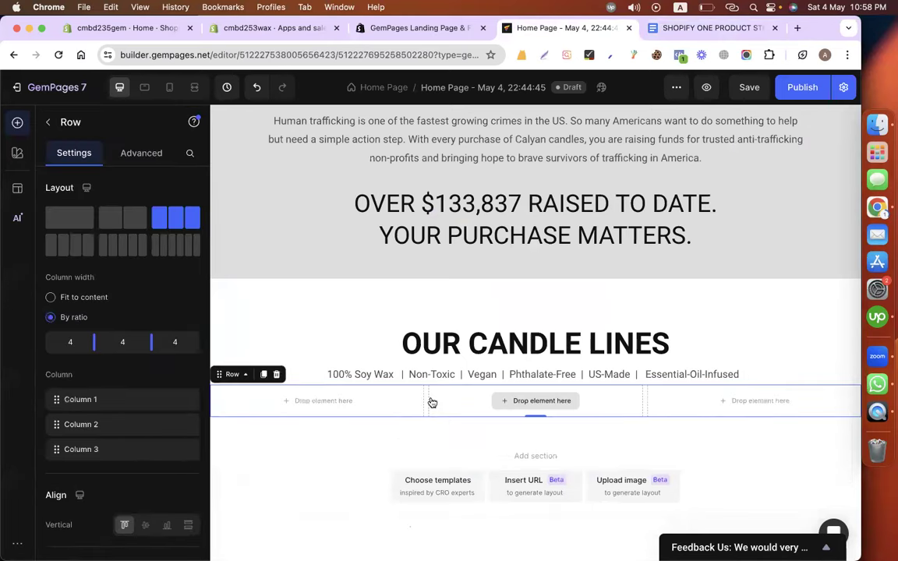
pyautogui.scroll(-1, 428, 401)
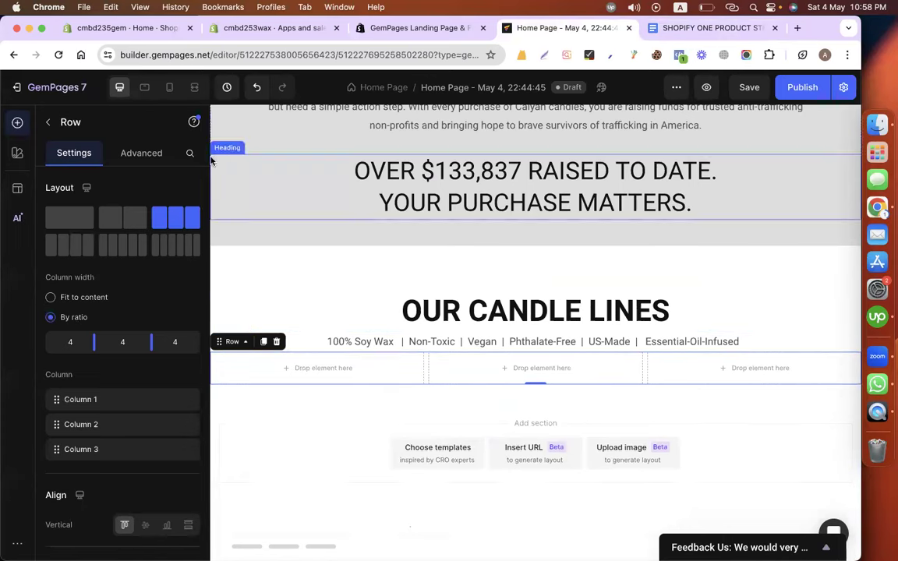
# Set the row's top margin to 50 px.
pyautogui.click(141, 155)
pyautogui.click(124, 343)
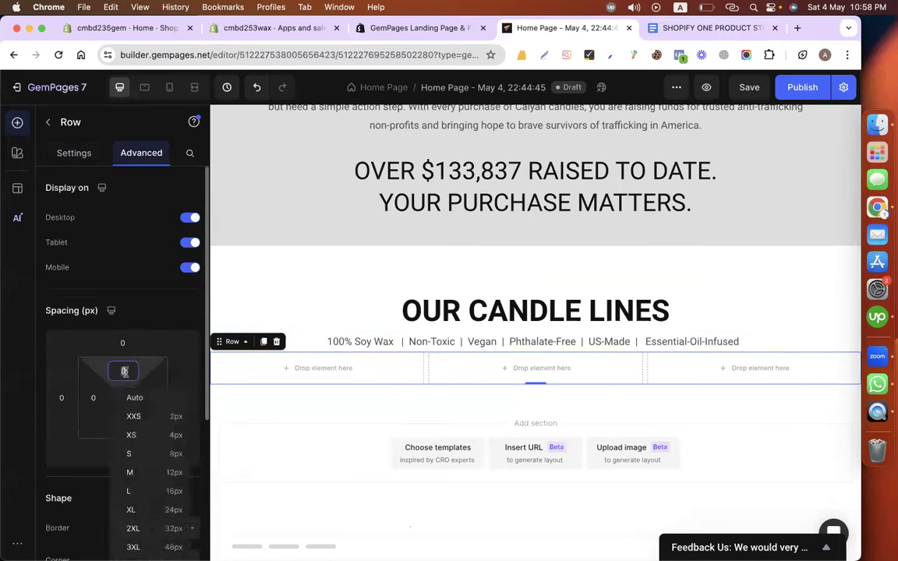
pyautogui.write('100')
pyautogui.press('BackSpace')
pyautogui.press('BackSpace')
pyautogui.press('BackSpace')
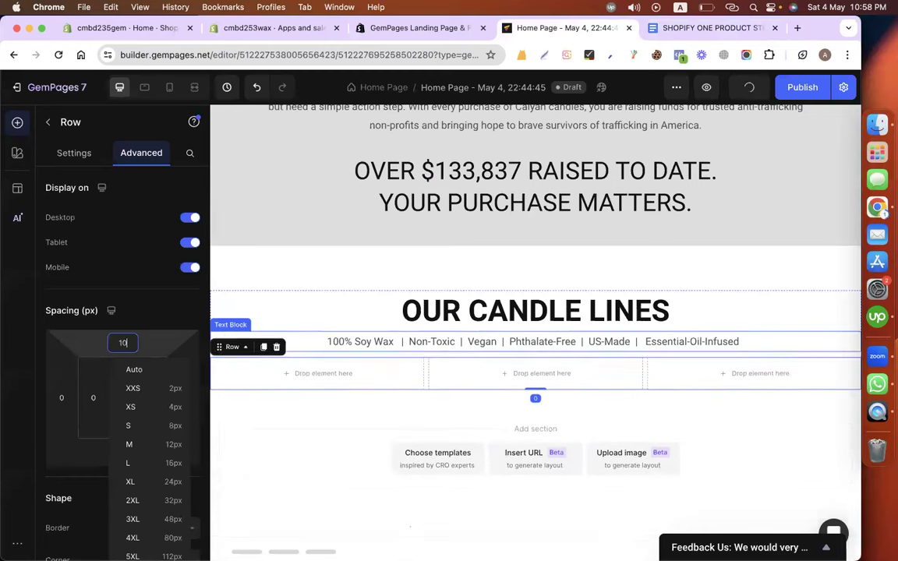
pyautogui.write('80')
pyautogui.press('BackSpace')
pyautogui.press('BackSpace')
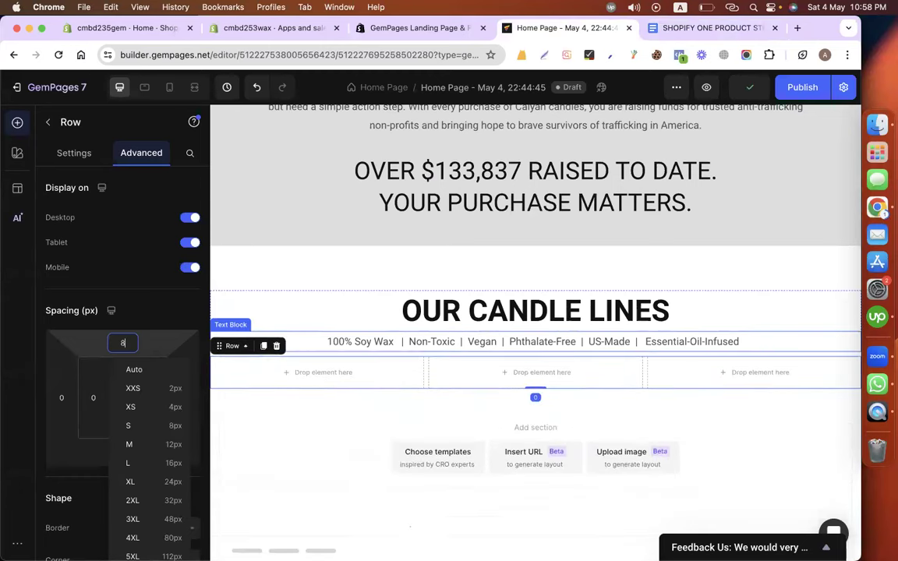
pyautogui.write('50')
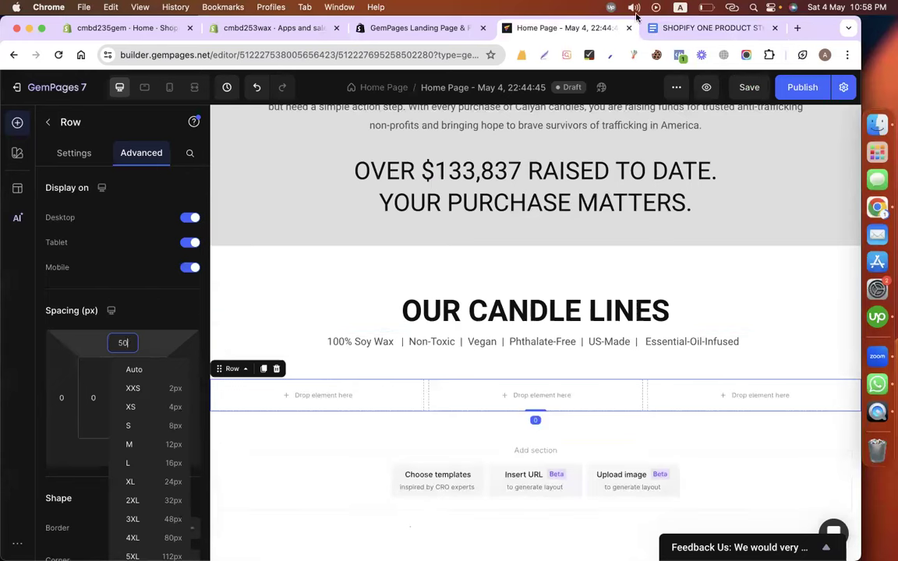
# Drop an Image element into the row's first column.
pyautogui.scroll(-1, 320, 373)
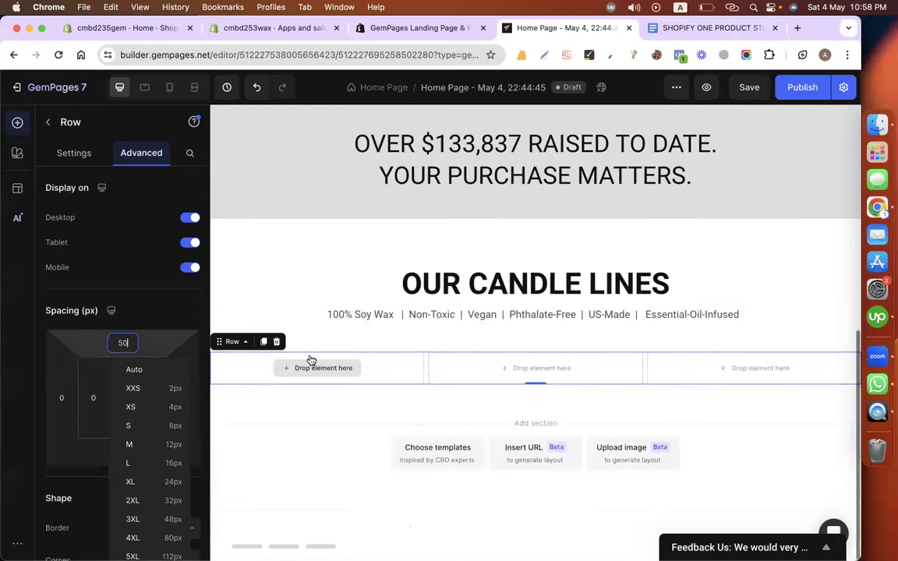
pyautogui.click(311, 419)
pyautogui.scroll(-3, 191, 427)
pyautogui.scroll(-3, 80, 431)
pyautogui.moveTo(80, 326); pyautogui.dragTo(291, 362)
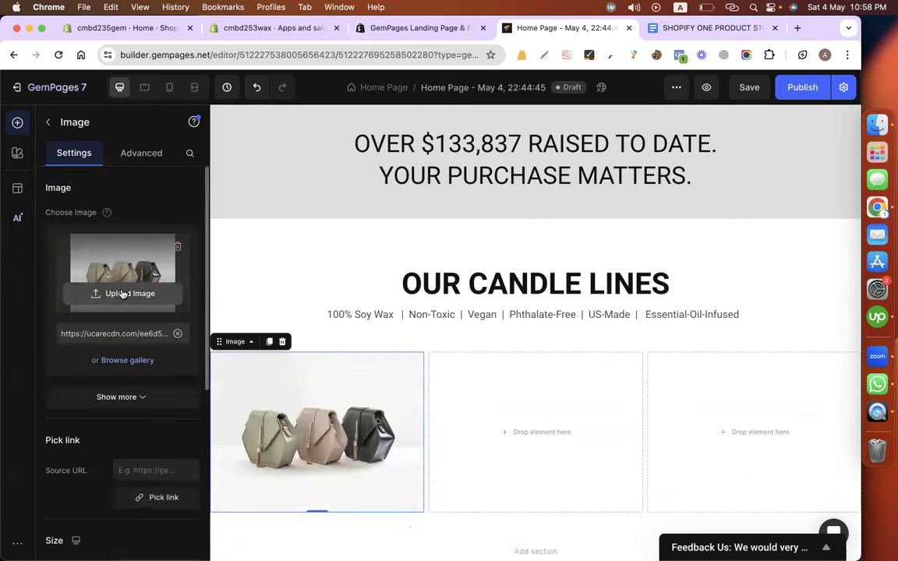
# Upload the latest candle screenshot as the first column's image.
pyautogui.click(121, 293)
pyautogui.scroll(-15, 198, 286)
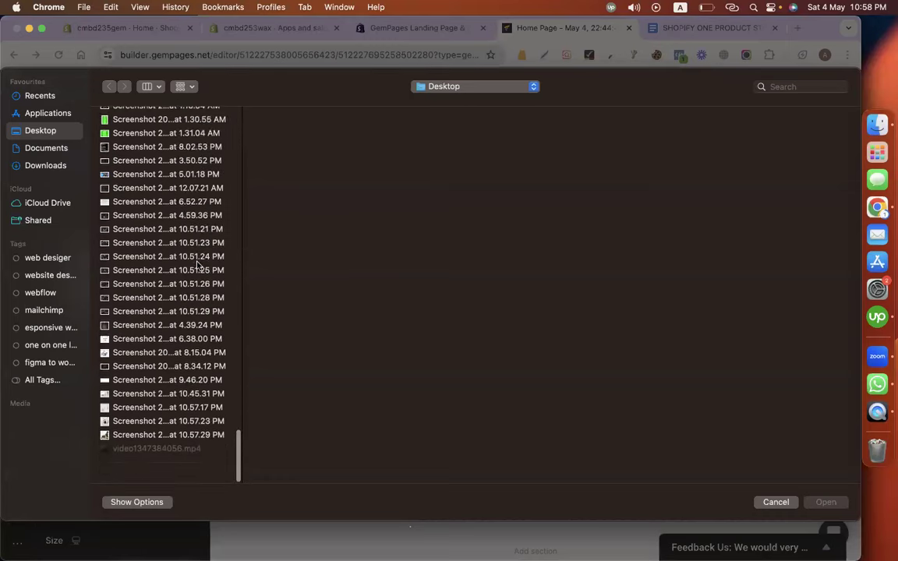
pyautogui.click(135, 429)
pyautogui.doubleClick(135, 429)
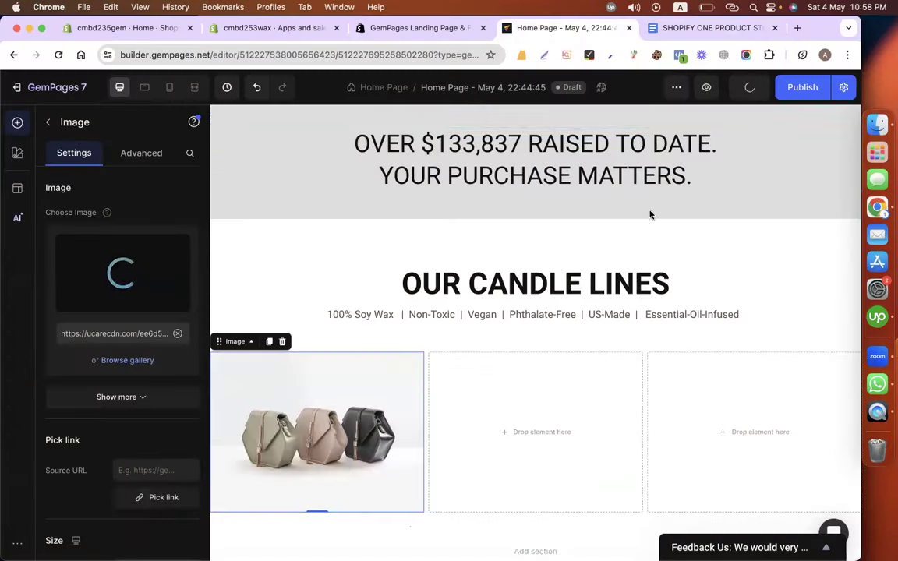
pyautogui.scroll(-3, 513, 282)
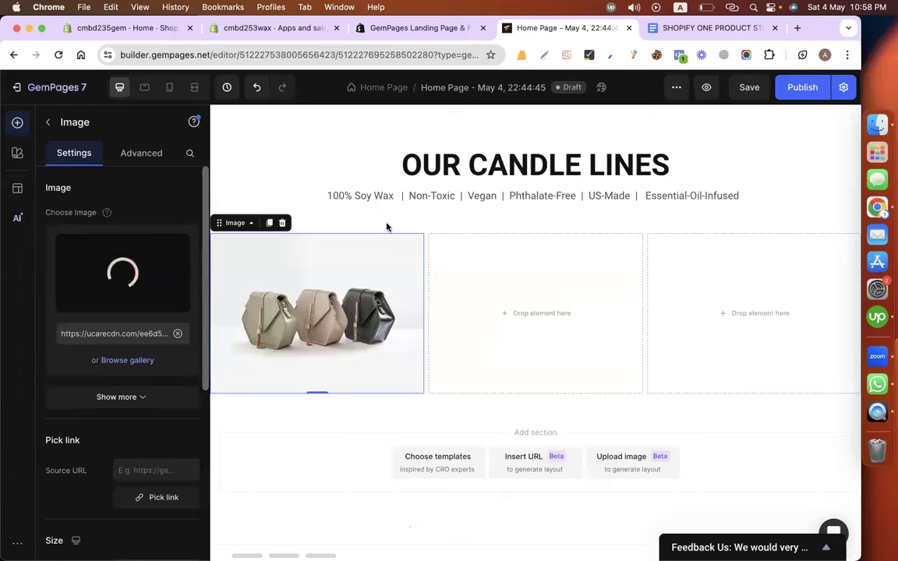
# Give the three-column row 20 px inner left and right padding.
pyautogui.click(442, 233)
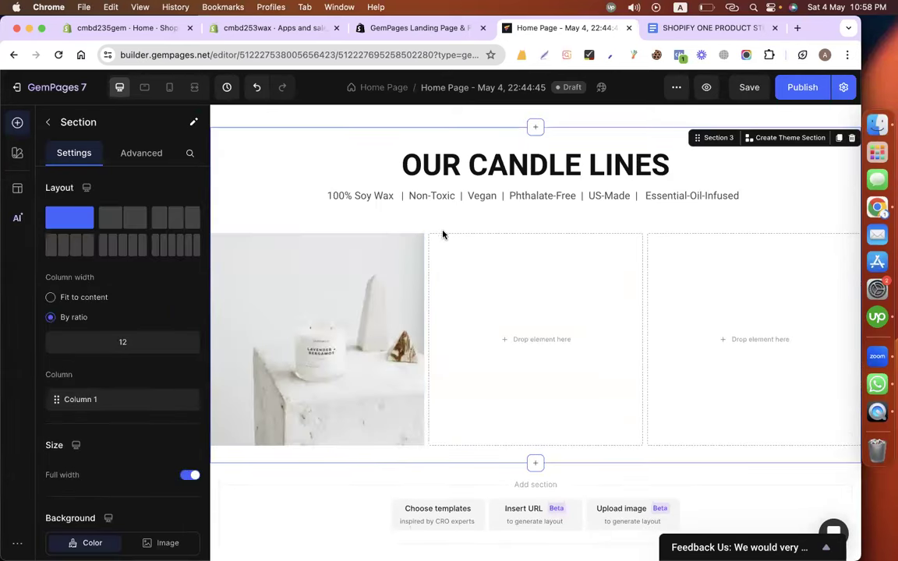
pyautogui.click(424, 444)
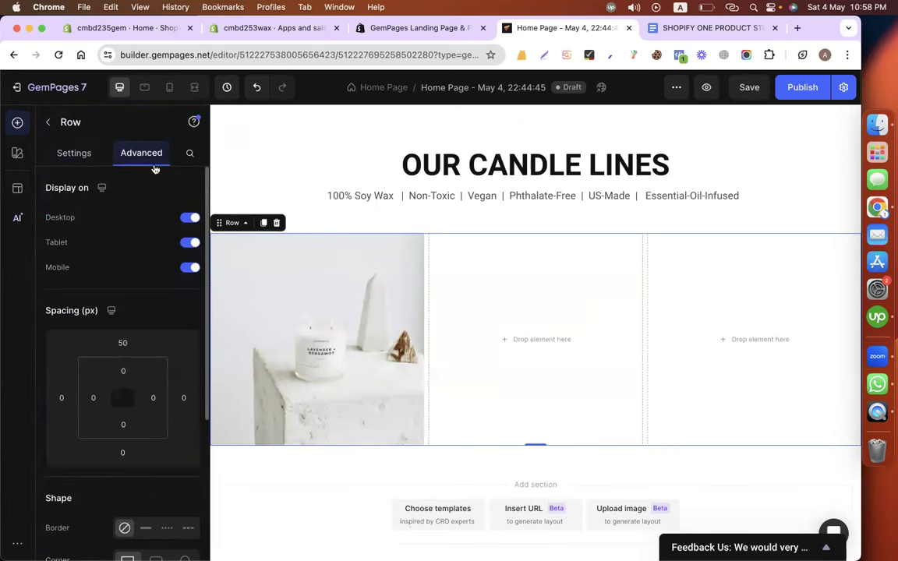
pyautogui.click(93, 398)
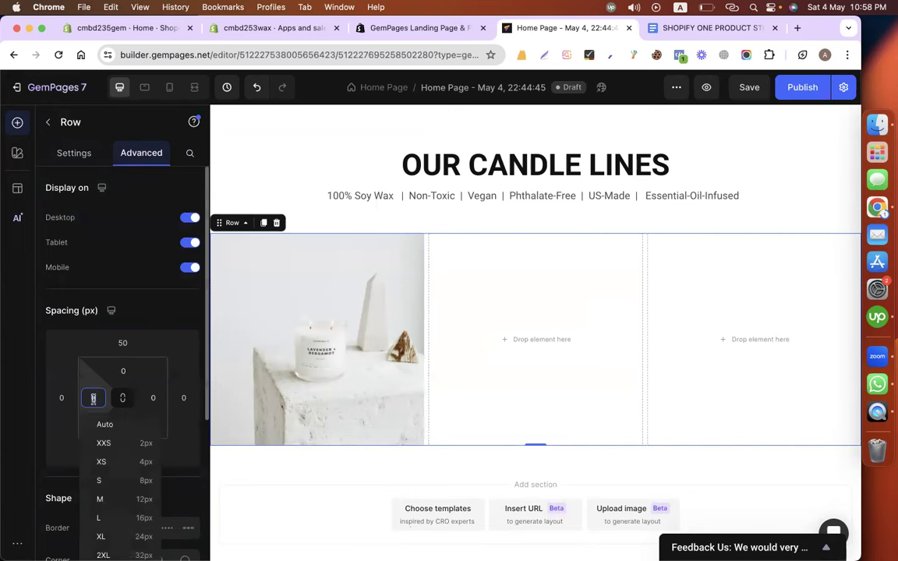
pyautogui.write('20')
pyautogui.click(153, 398)
pyautogui.write('2')
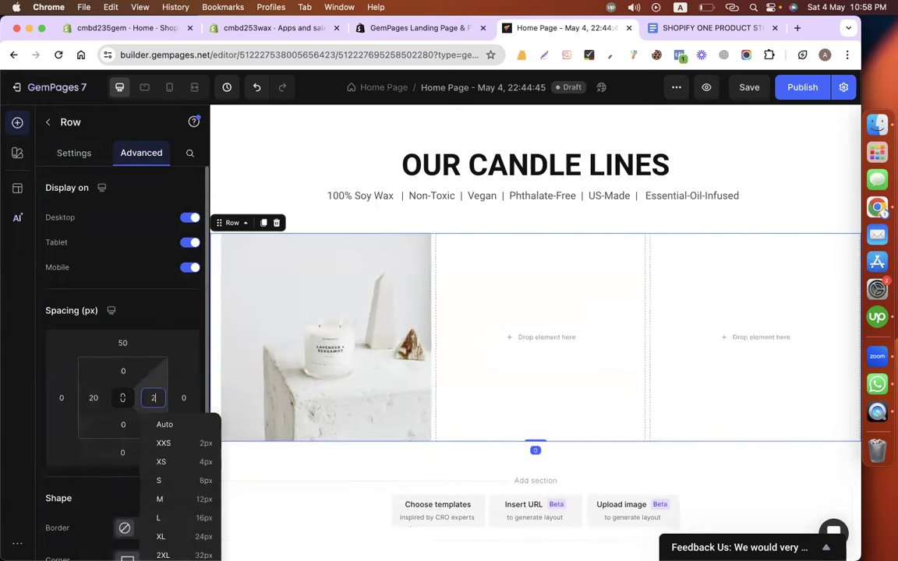
pyautogui.write('0')
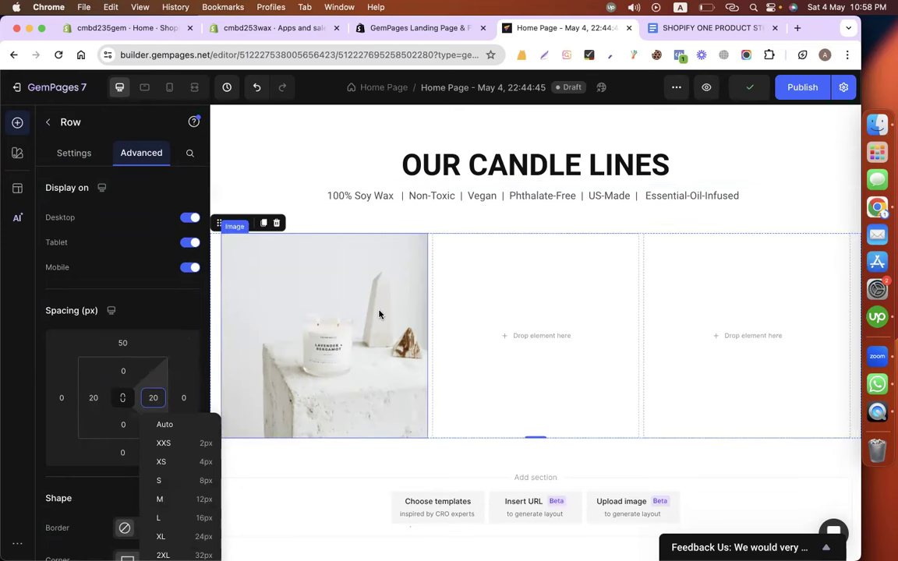
pyautogui.scroll(-1, 379, 314)
pyautogui.click(48, 122)
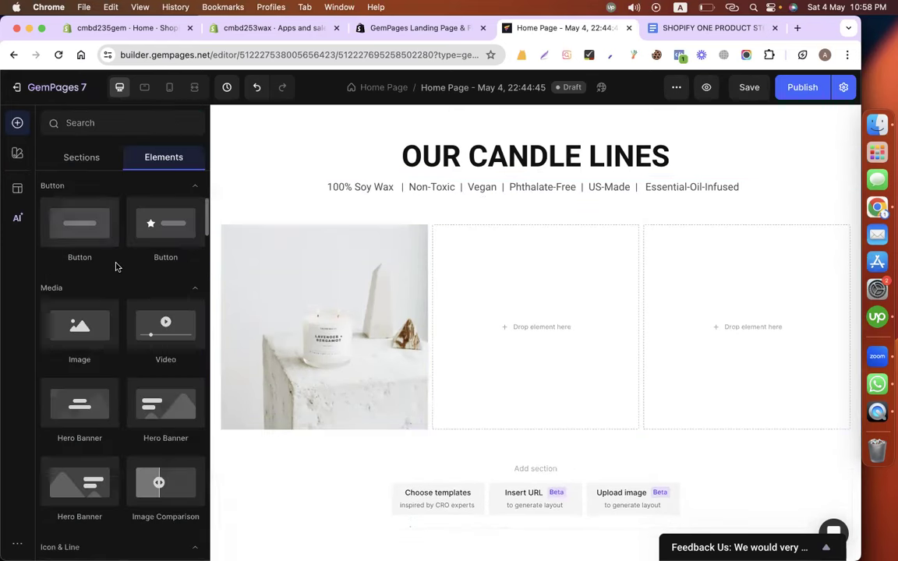
# Add a heading element below the candle image.
pyautogui.scroll(4, 136, 312)
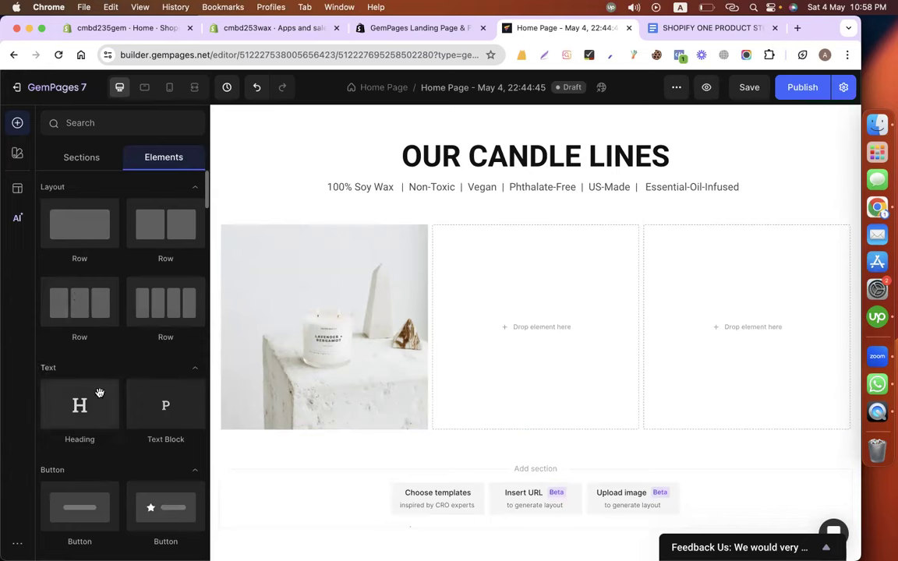
pyautogui.scroll(-1, 92, 409)
pyautogui.moveTo(79, 327); pyautogui.dragTo(270, 421)
# Copy CLEAR GLASS CANDLES from the copy document and paste it as the heading text.
pyautogui.click(686, 28)
pyautogui.scroll(10, 379, 353)
pyautogui.scroll(-3, 379, 354)
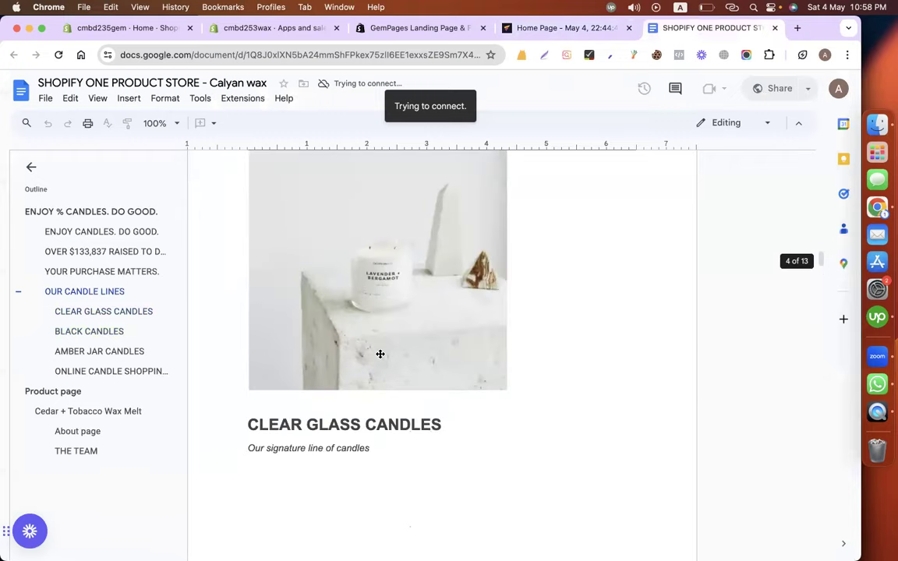
pyautogui.tripleClick(228, 422)
pyautogui.press('super+c')
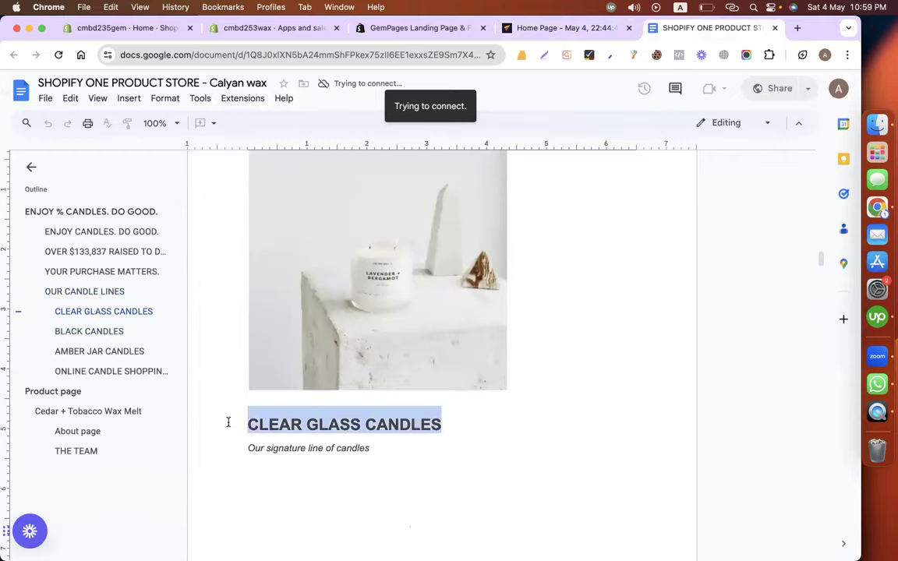
pyautogui.scroll(-5, 228, 423)
pyautogui.click(573, 30)
pyautogui.scroll(-3, 330, 513)
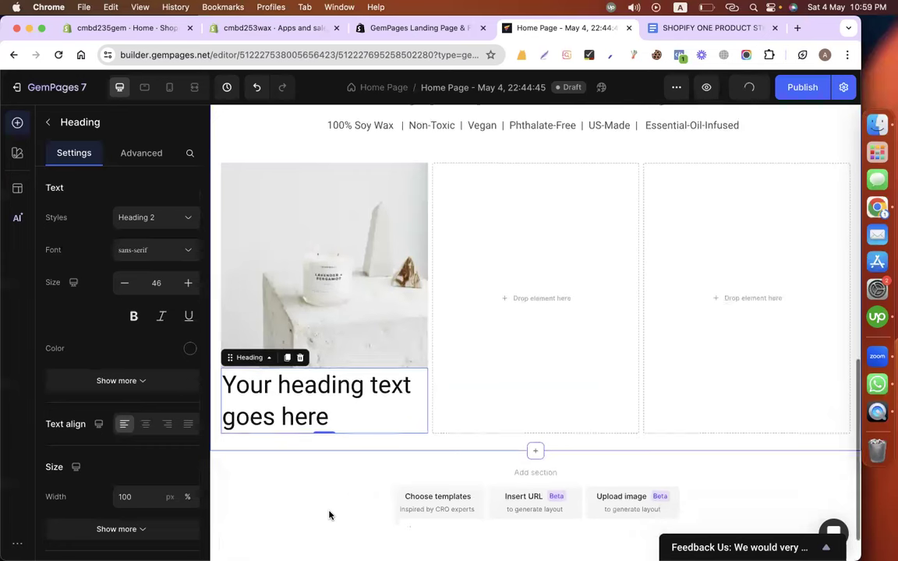
pyautogui.doubleClick(291, 389)
pyautogui.press('super+a')
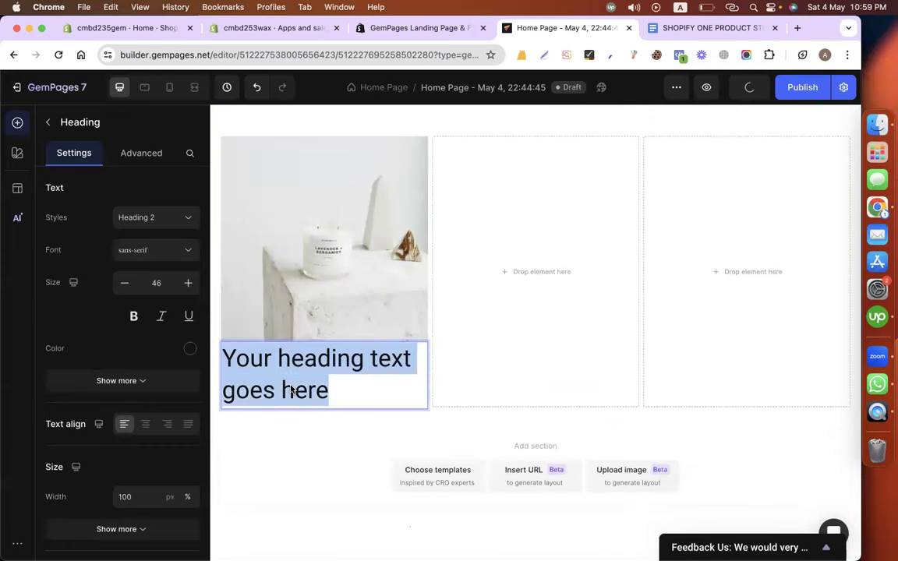
pyautogui.press('super+v')
pyautogui.press('super+a')
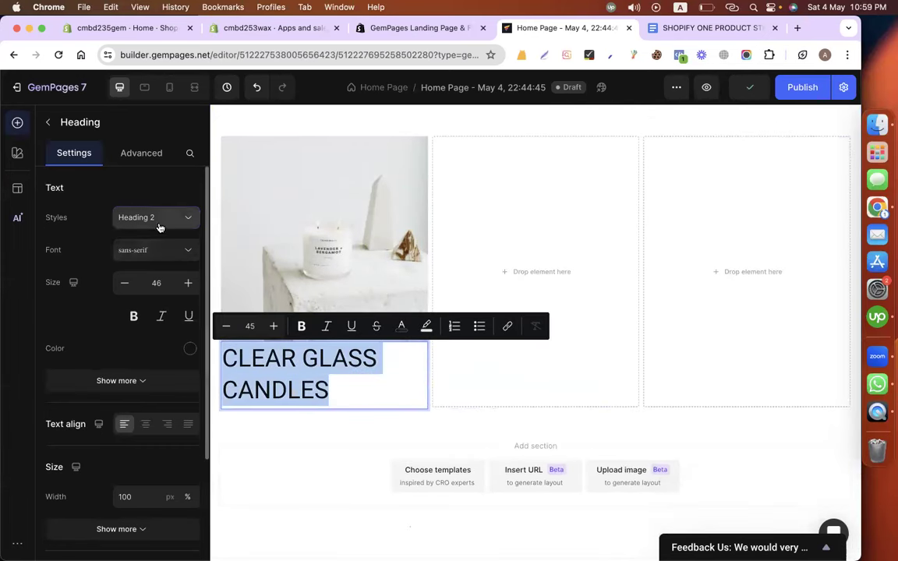
# Style the heading as size 30, centered, bold Roboto.
pyautogui.click(158, 222)
pyautogui.click(138, 274)
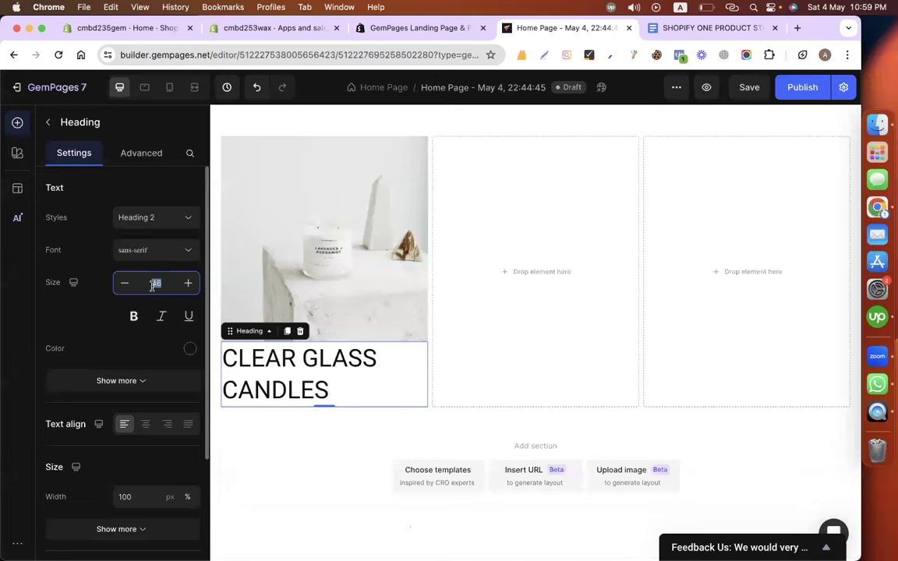
pyautogui.write('30')
pyautogui.press('Return')
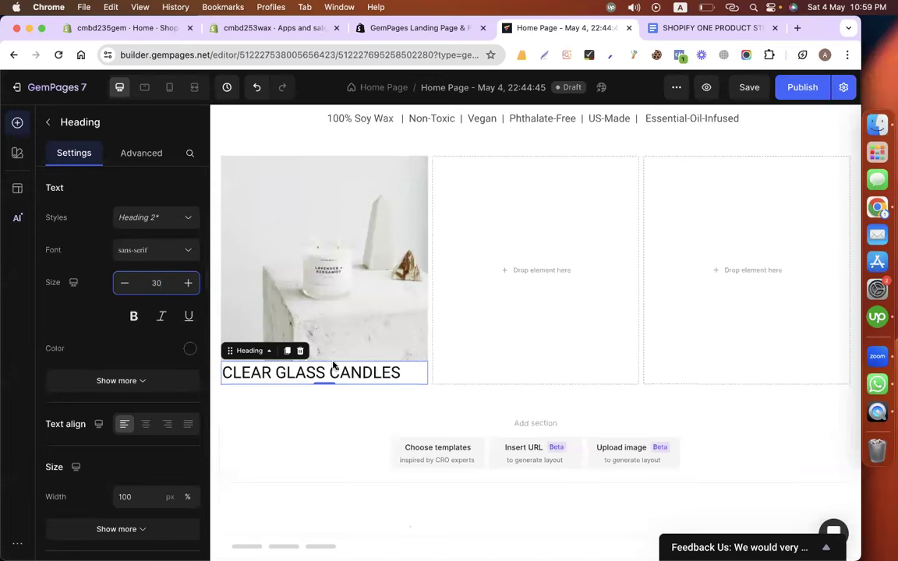
pyautogui.click(146, 424)
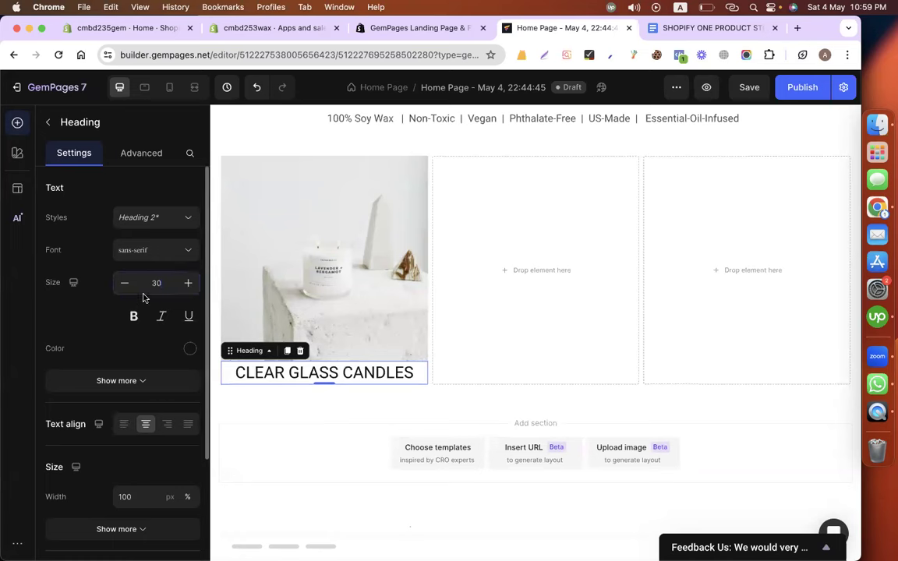
pyautogui.click(135, 317)
pyautogui.click(136, 249)
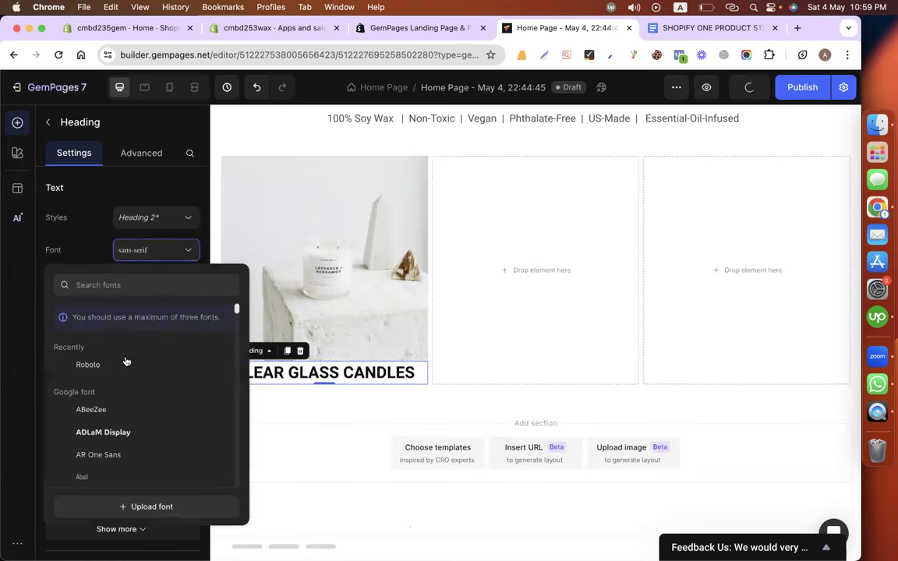
pyautogui.click(124, 360)
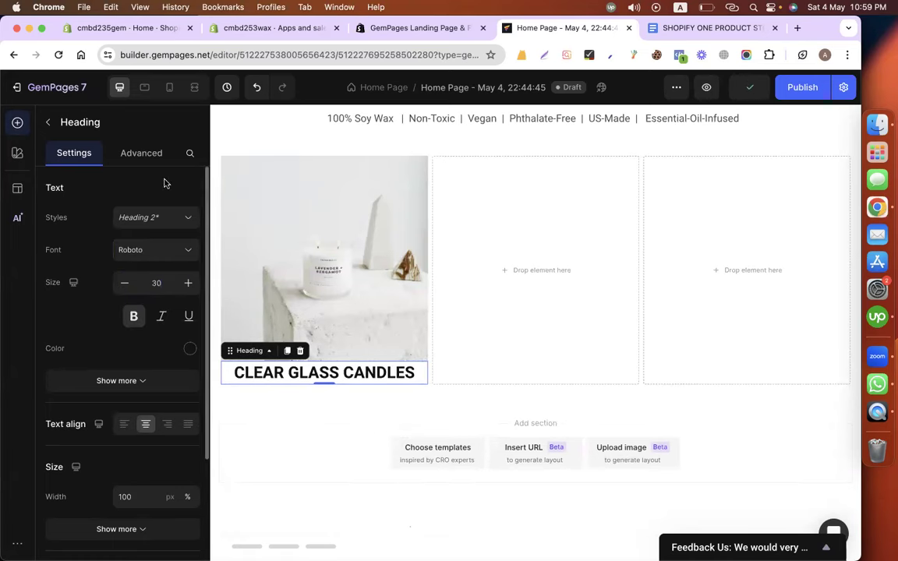
# Set the heading's top margin to 20 px.
pyautogui.click(127, 152)
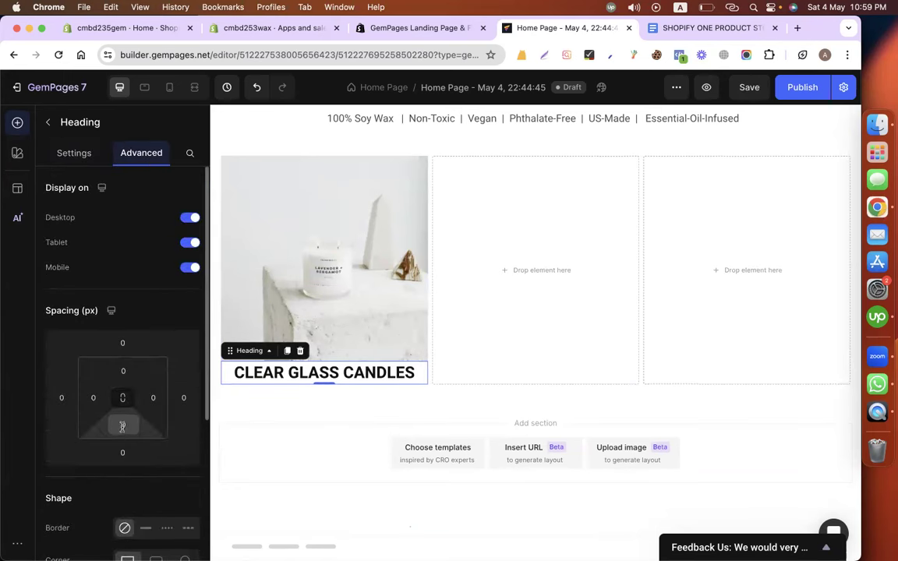
pyautogui.click(123, 371)
pyautogui.click(122, 343)
pyautogui.write('10')
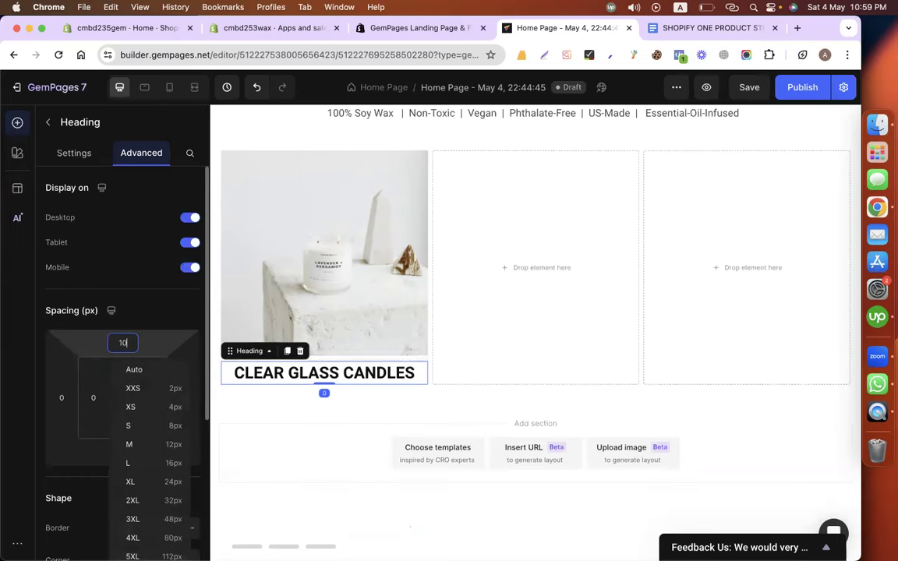
pyautogui.press('BackSpace')
pyautogui.press('BackSpace')
pyautogui.write('20')
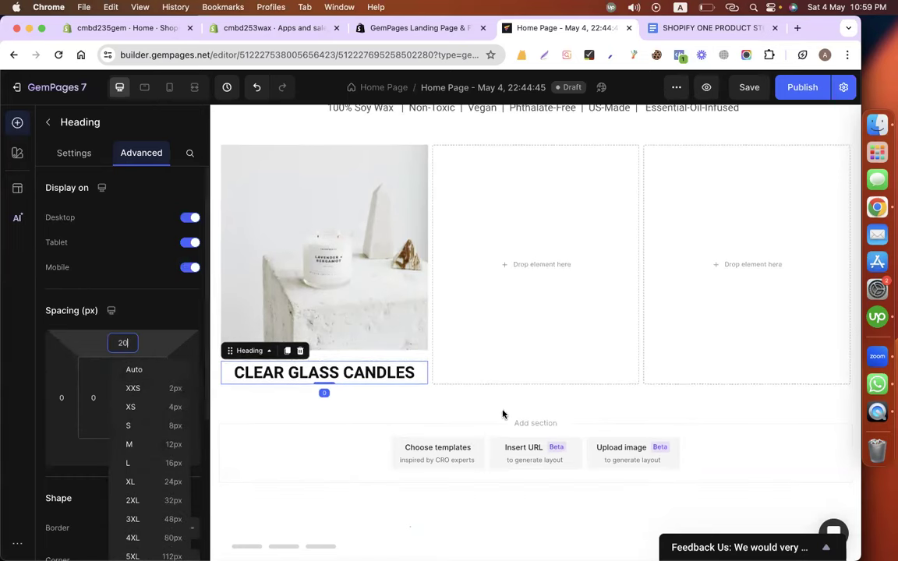
pyautogui.click(684, 29)
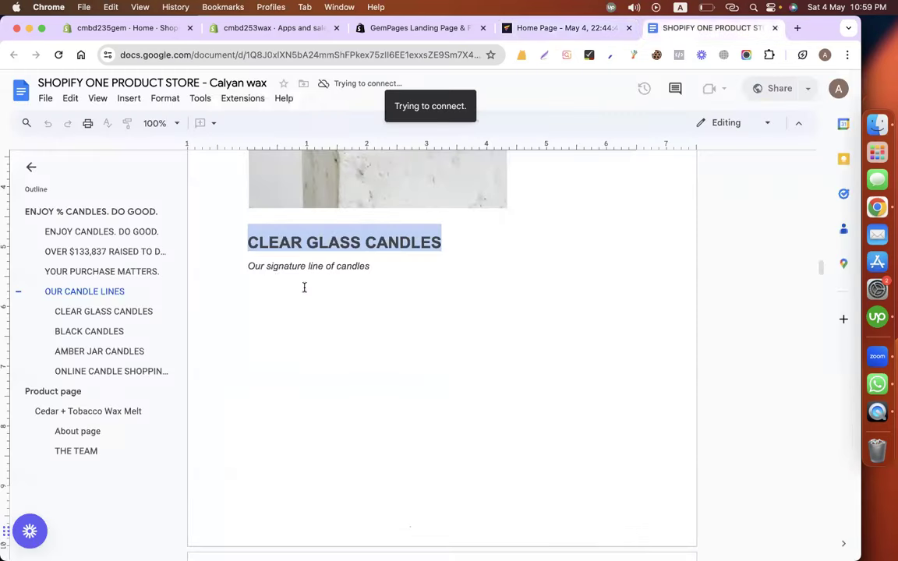
# Add a centered text block 'Our signature line of candles' below the heading.
pyautogui.tripleClick(237, 269)
pyautogui.press('cmd+c')
pyautogui.click(568, 29)
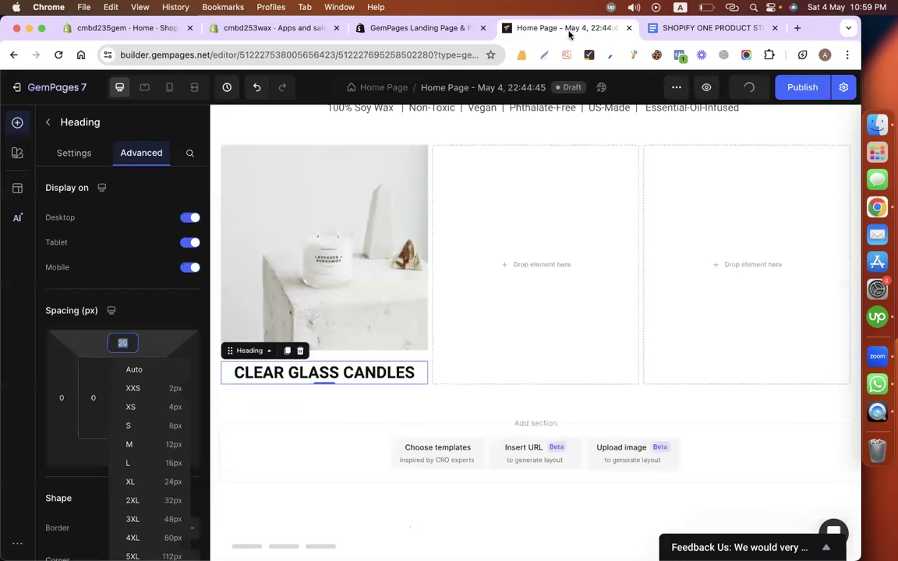
pyautogui.click(47, 122)
pyautogui.moveTo(148, 351); pyautogui.dragTo(279, 395)
pyautogui.tripleClick(278, 395)
pyautogui.press('cmd+v')
pyautogui.press('cmd+a')
pyautogui.click(144, 424)
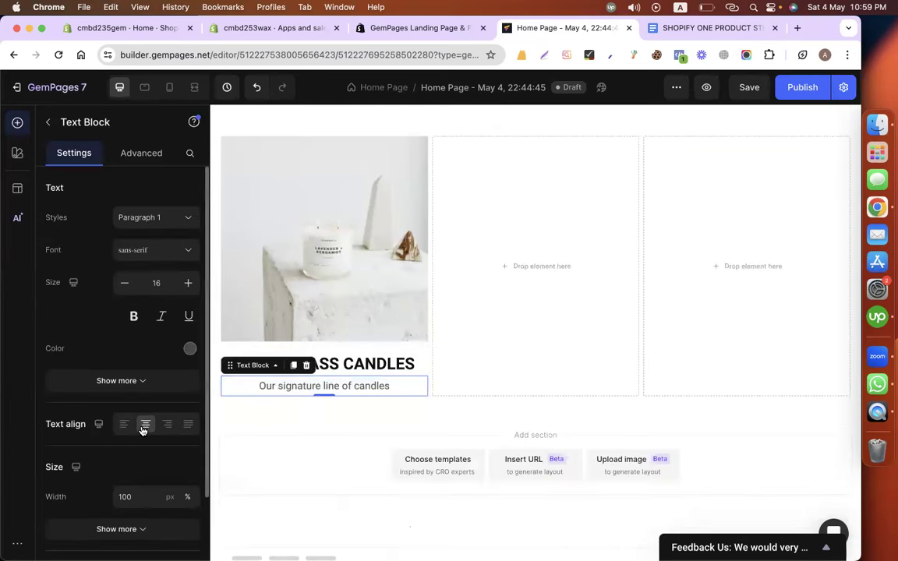
pyautogui.click(347, 431)
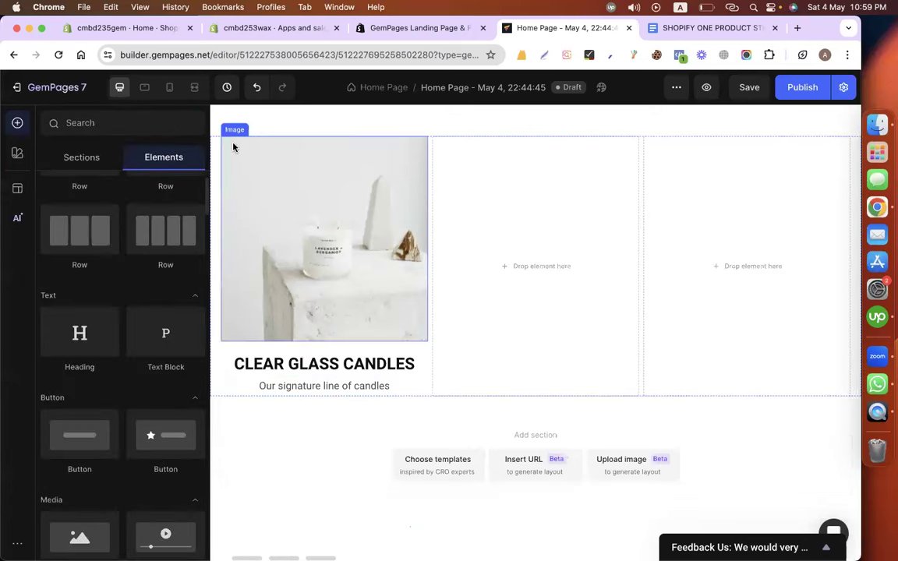
# Duplicate the candle image and move the copy into the middle column.
pyautogui.rightClick(320, 257)
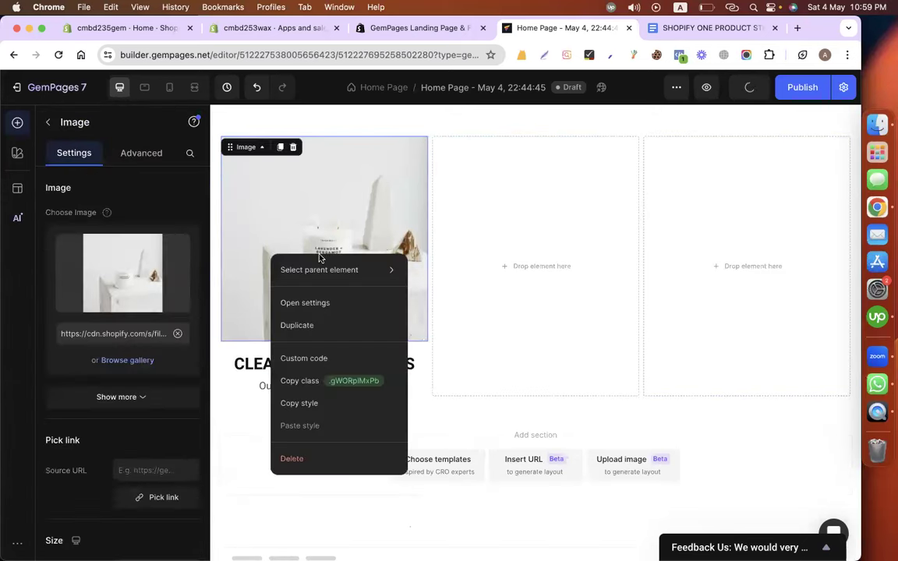
pyautogui.click(314, 323)
pyautogui.moveTo(339, 271); pyautogui.dragTo(488, 270)
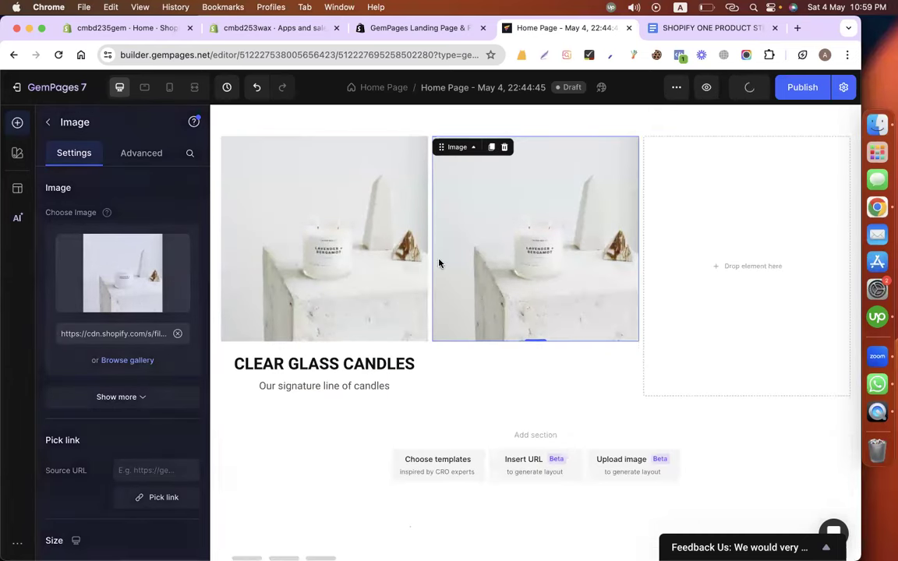
# Swap the middle column's copied image for the black candle screenshot from the Desktop.
pyautogui.click(117, 360)
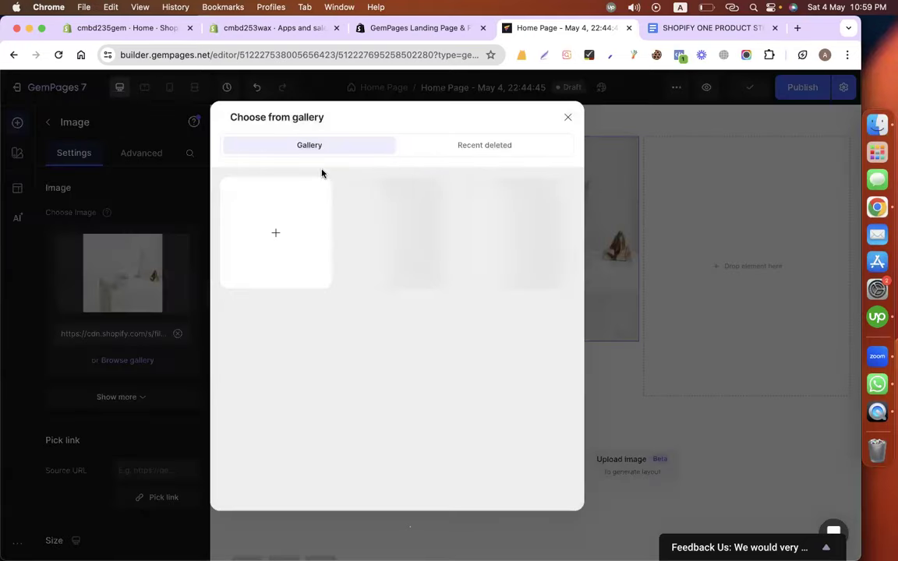
pyautogui.click(567, 117)
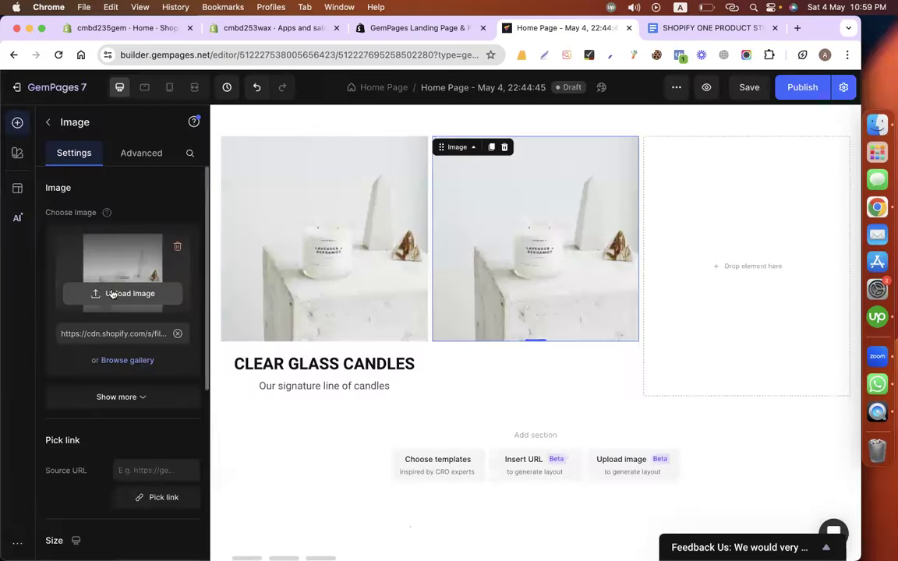
pyautogui.scroll(-20, 152, 290)
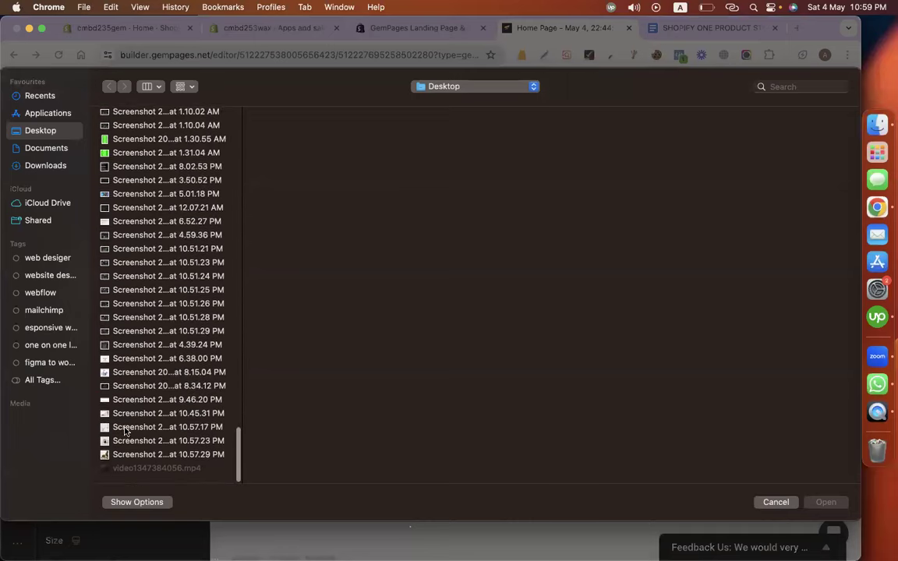
pyautogui.doubleClick(156, 439)
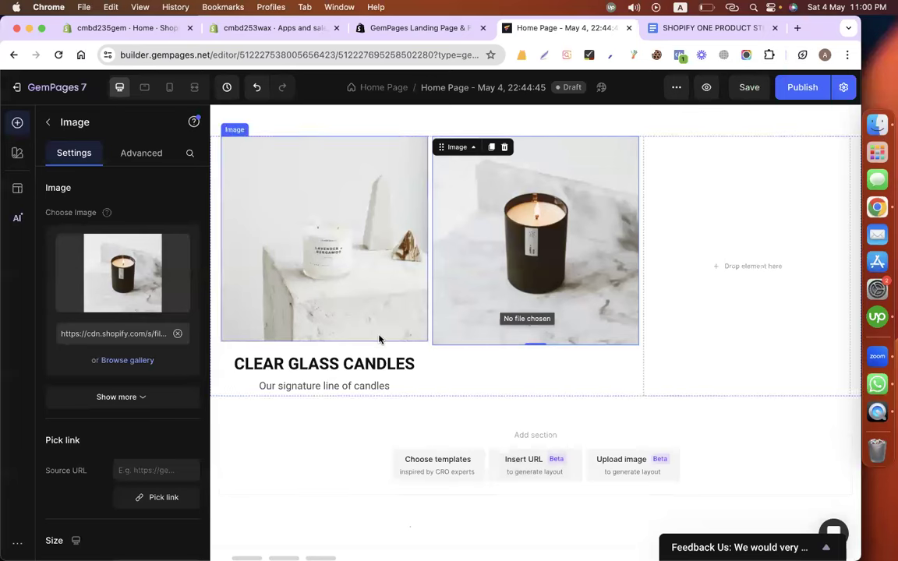
# Change the CLEAR GLASS CANDLES heading size to 25.
pyautogui.click(309, 368)
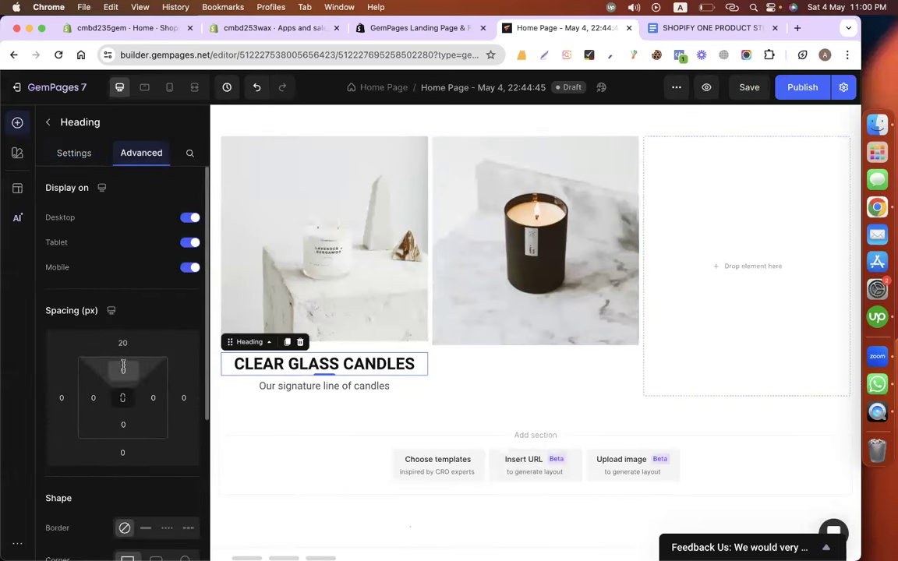
pyautogui.click(65, 156)
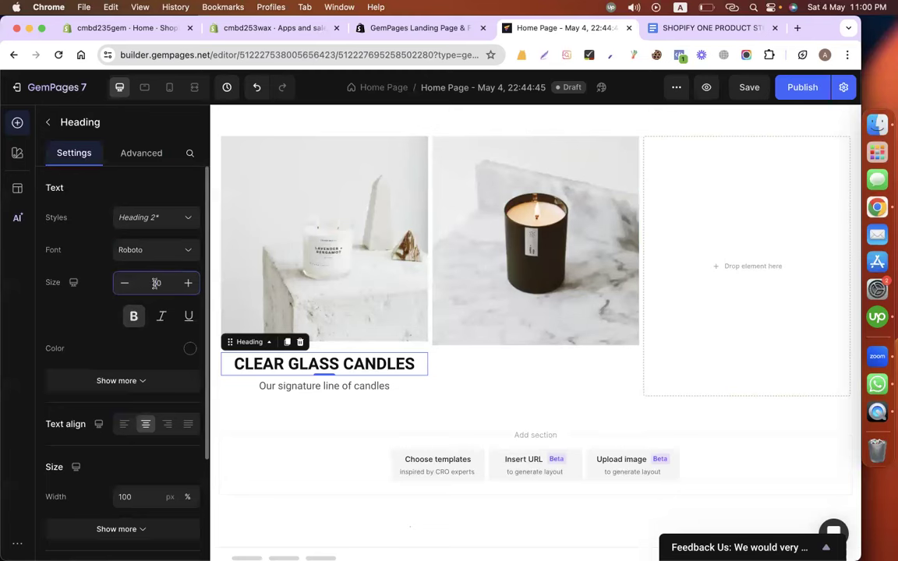
pyautogui.write('25')
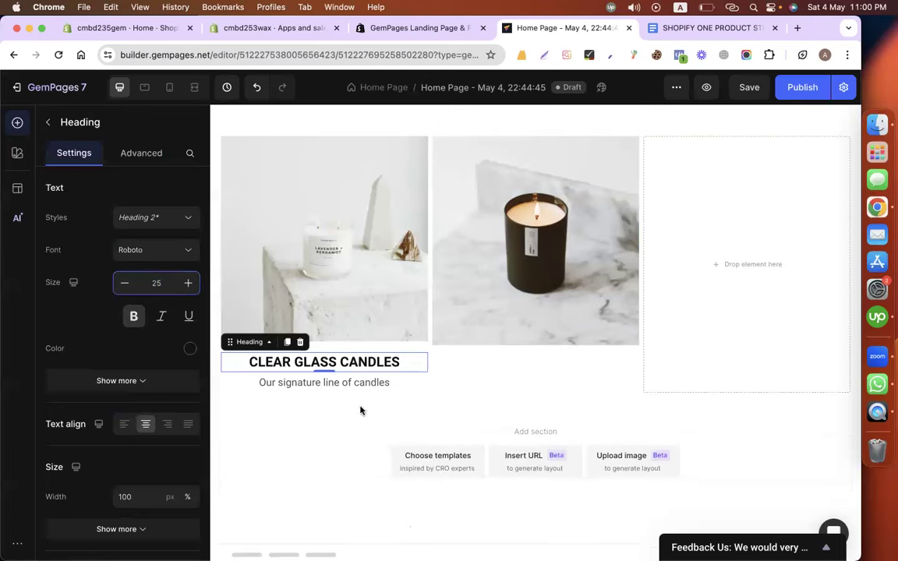
pyautogui.click(324, 429)
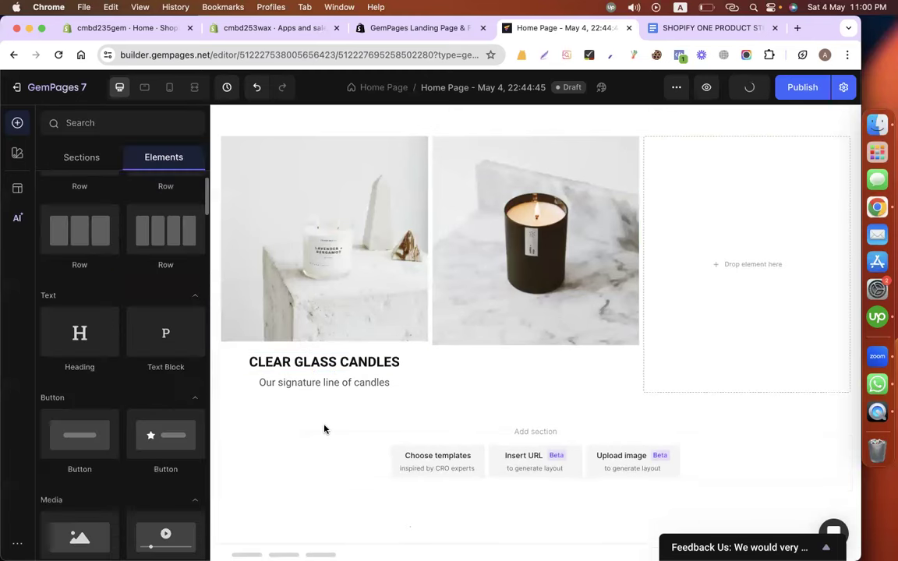
# Duplicate the heading and subtitle into the middle column under the black candle image.
pyautogui.rightClick(310, 369)
pyautogui.moveTo(348, 395); pyautogui.dragTo(479, 367)
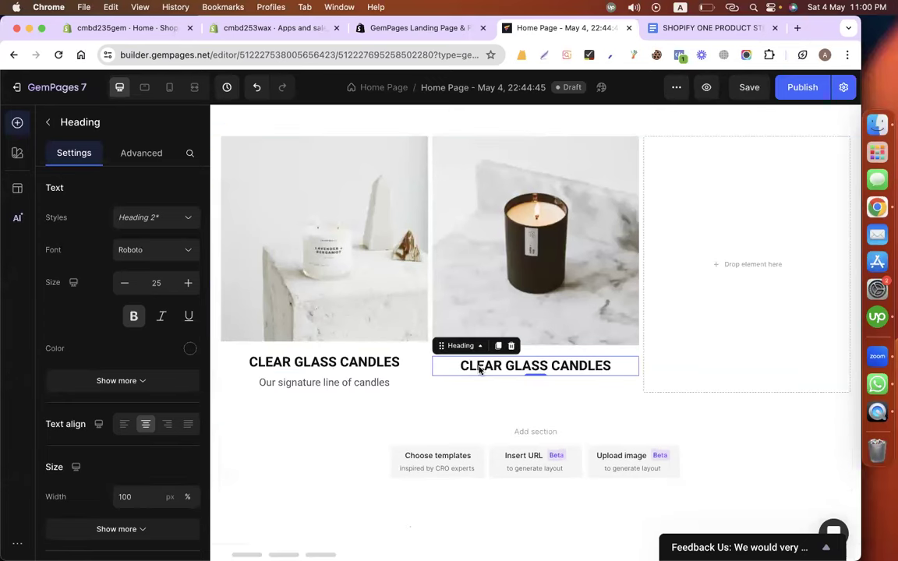
pyautogui.rightClick(334, 388)
pyautogui.click(343, 238)
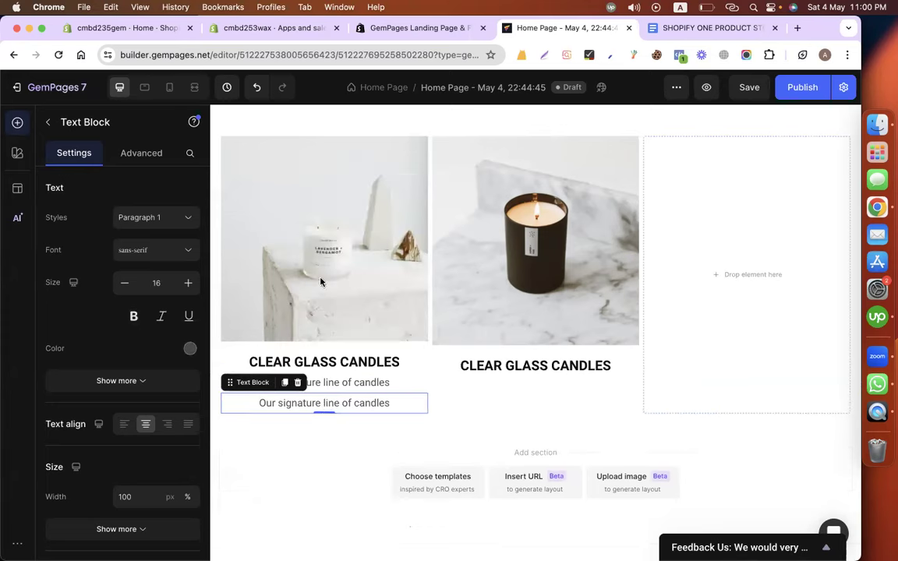
pyautogui.moveTo(324, 406); pyautogui.dragTo(483, 400)
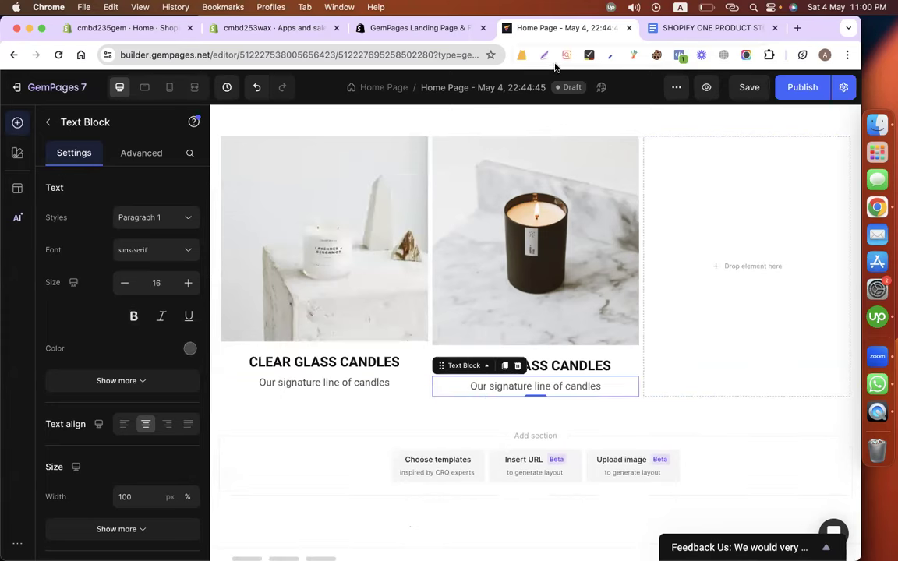
# Copy BLACK CANDLES from the copy document into the middle column's heading.
pyautogui.click(699, 32)
pyautogui.scroll(-10, 399, 306)
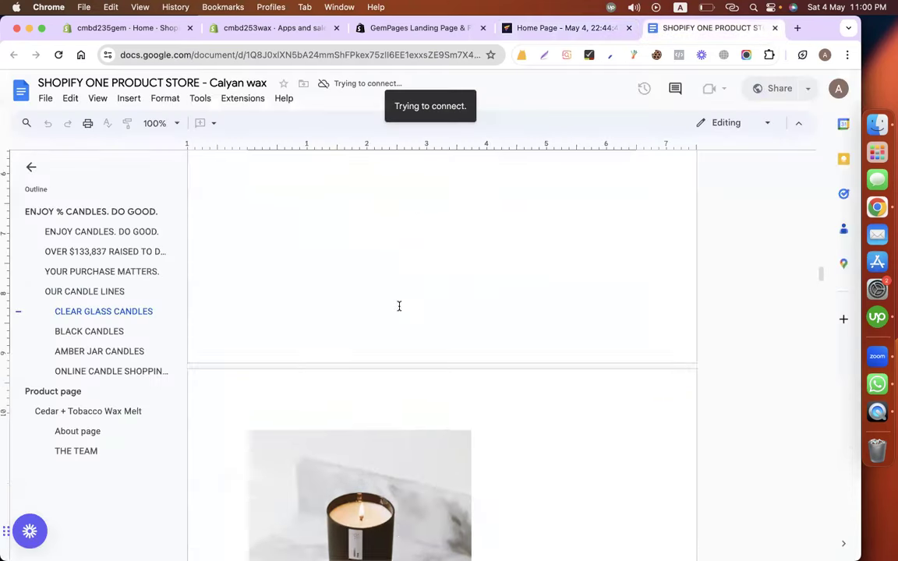
pyautogui.scroll(4, 392, 167)
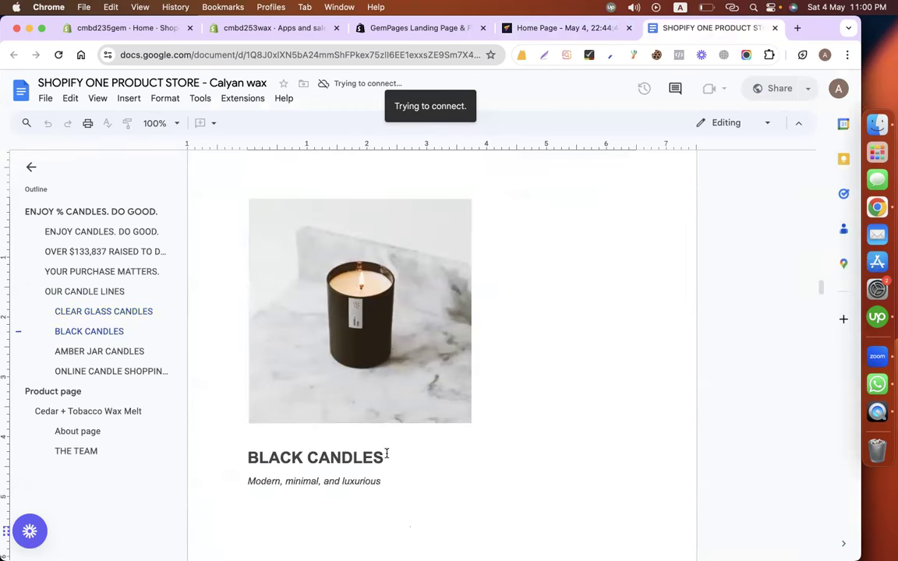
pyautogui.tripleClick(386, 454)
pyautogui.press('cmd+c')
pyautogui.click(564, 28)
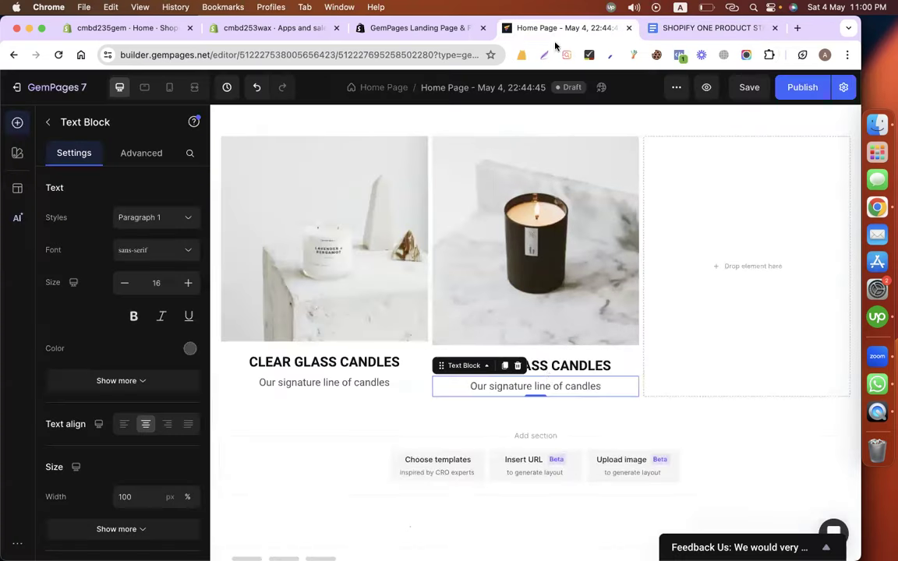
pyautogui.tripleClick(555, 368)
pyautogui.press('cmd+v')
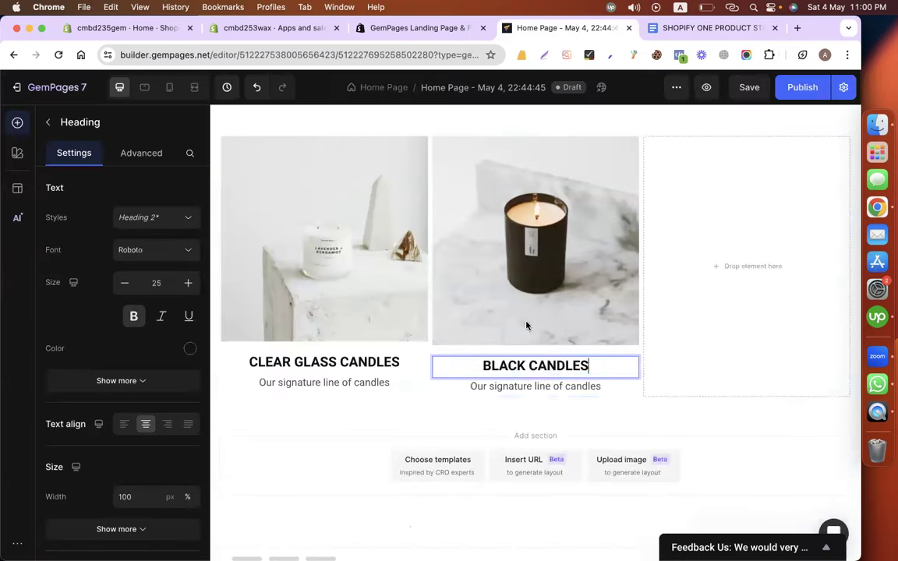
# Paste 'Modern, minimal, and luxurious' as the middle subtitle and italicize both subtitles.
pyautogui.click(668, 30)
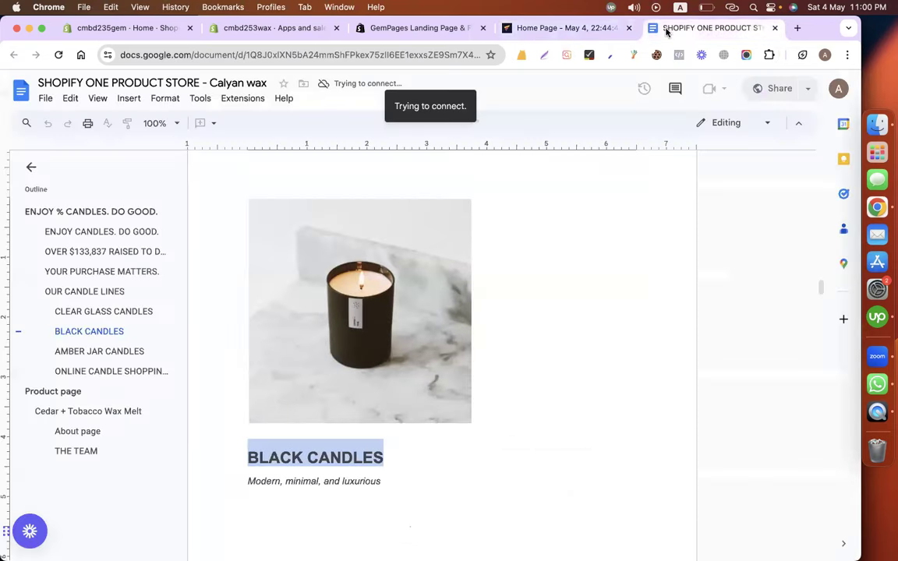
pyautogui.tripleClick(395, 484)
pyautogui.press('super+c')
pyautogui.click(547, 28)
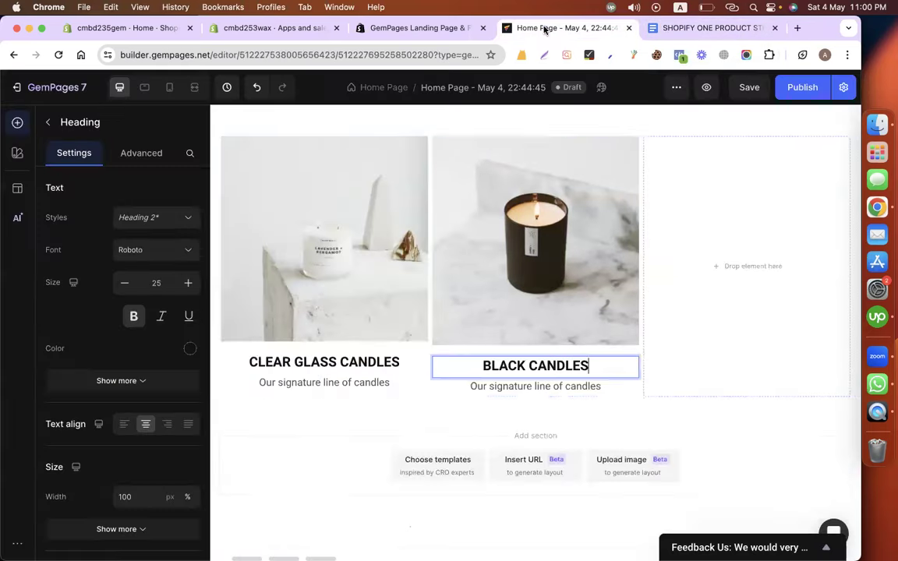
pyautogui.click(296, 384)
pyautogui.click(162, 315)
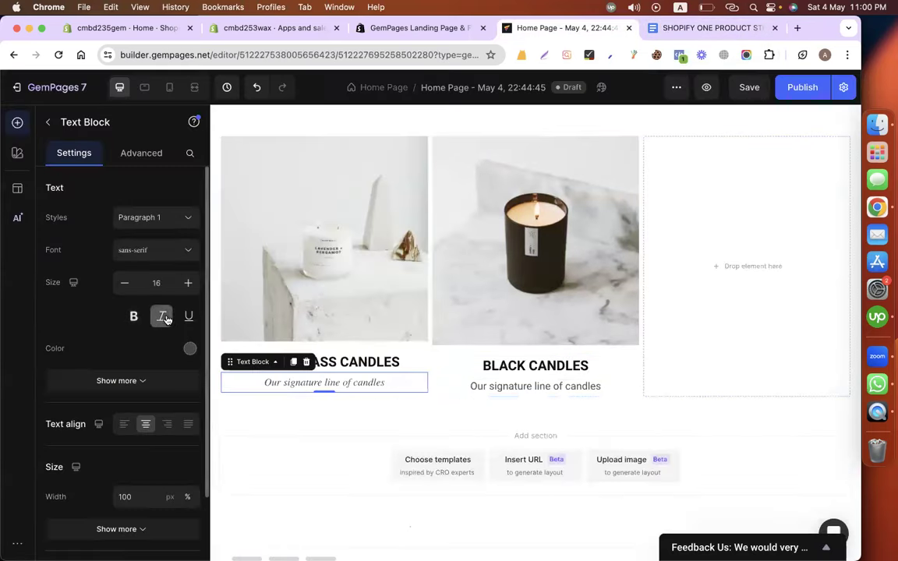
pyautogui.tripleClick(509, 385)
pyautogui.press('super+v')
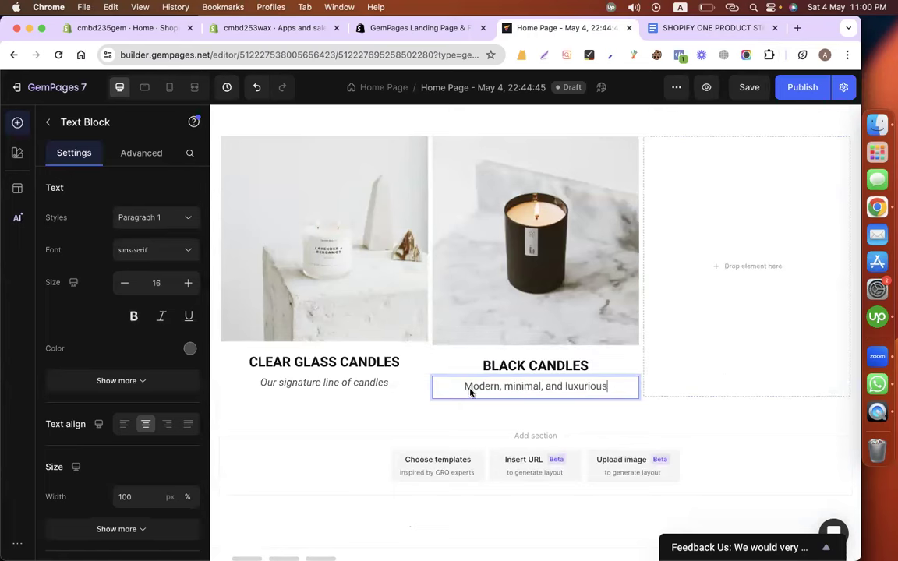
pyautogui.click(161, 316)
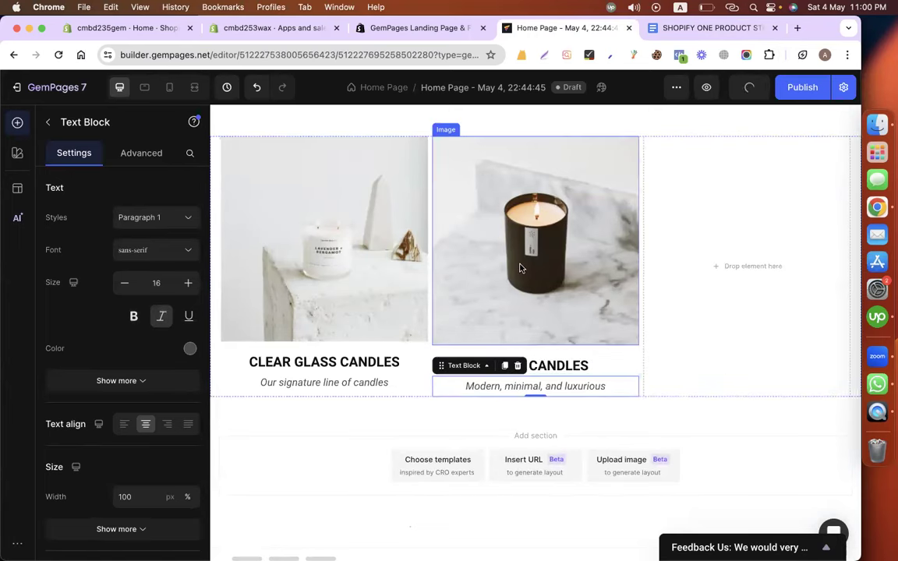
# Copy the black candle image into the third column and replace it with the amber jar photo.
pyautogui.rightClick(472, 271)
pyautogui.click(505, 337)
pyautogui.moveTo(555, 381); pyautogui.dragTo(747, 236)
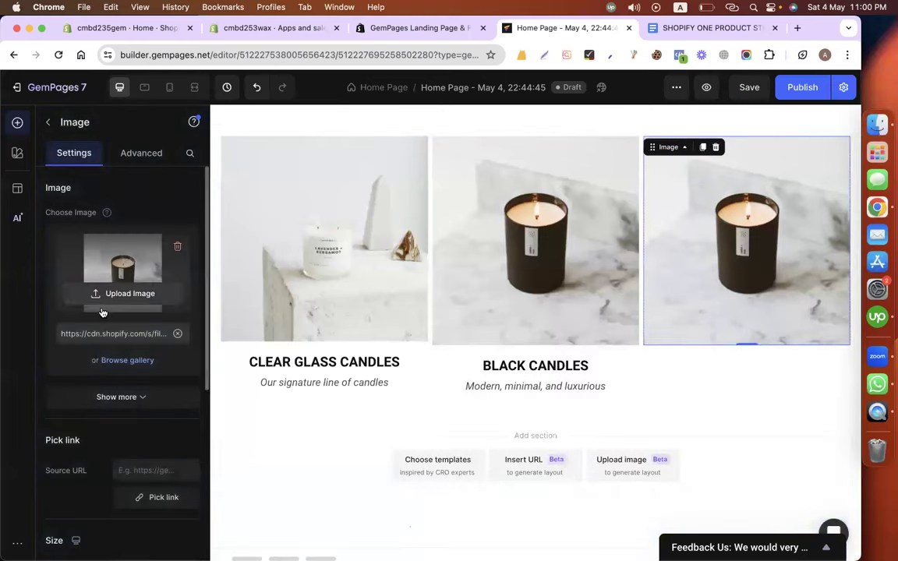
pyautogui.click(99, 294)
pyautogui.scroll(-15, 178, 386)
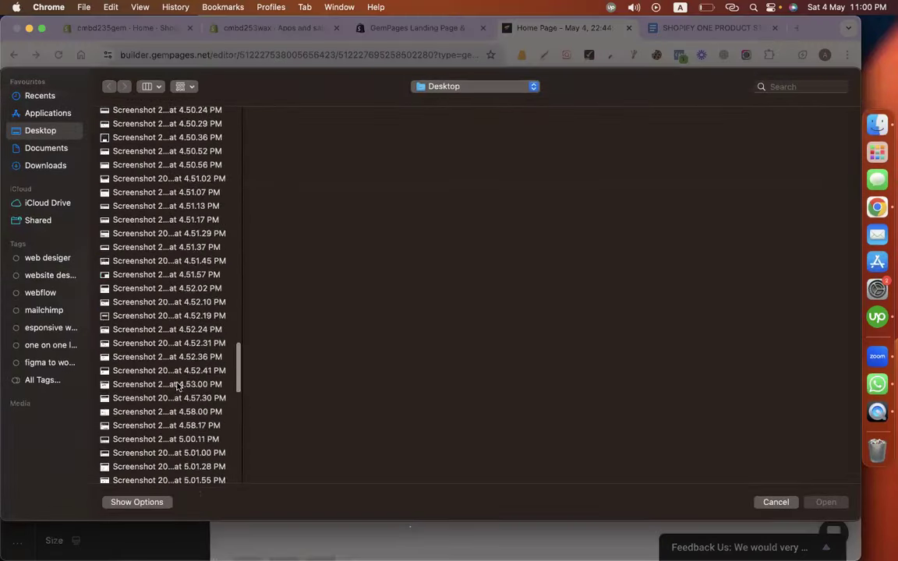
pyautogui.click(121, 455)
pyautogui.doubleClick(120, 454)
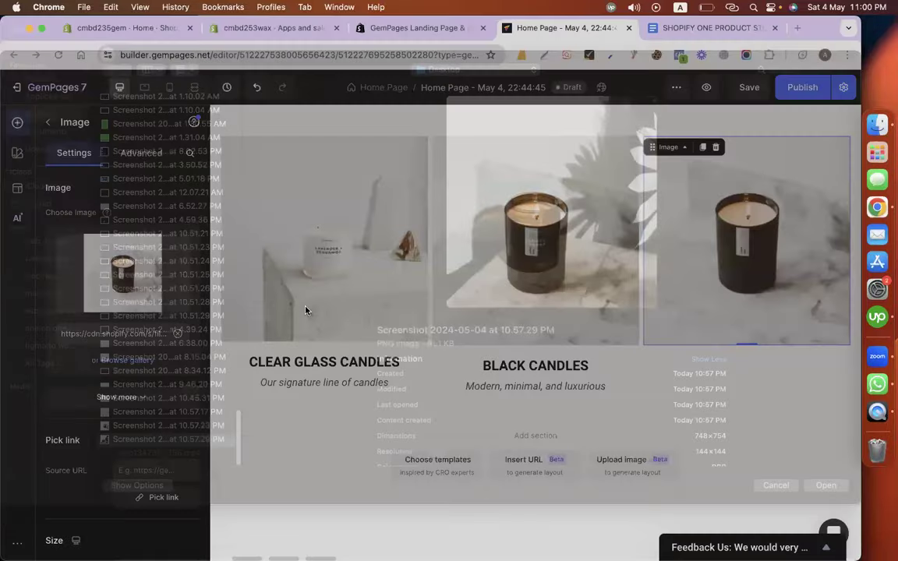
# Duplicate the heading into the third column and rename it AMBER JAR CANDLES.
pyautogui.click(693, 28)
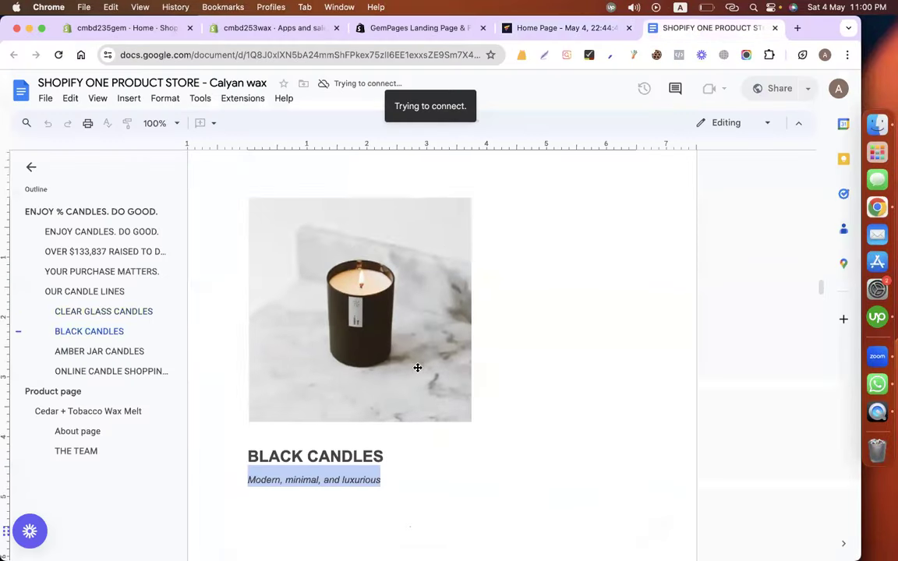
pyautogui.scroll(-8, 417, 366)
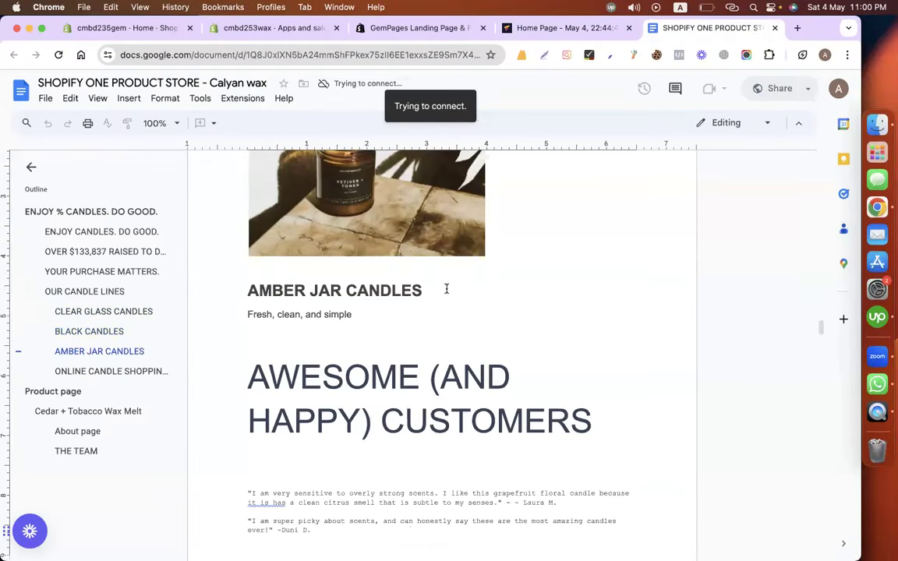
pyautogui.moveTo(246, 297); pyautogui.dragTo(425, 293)
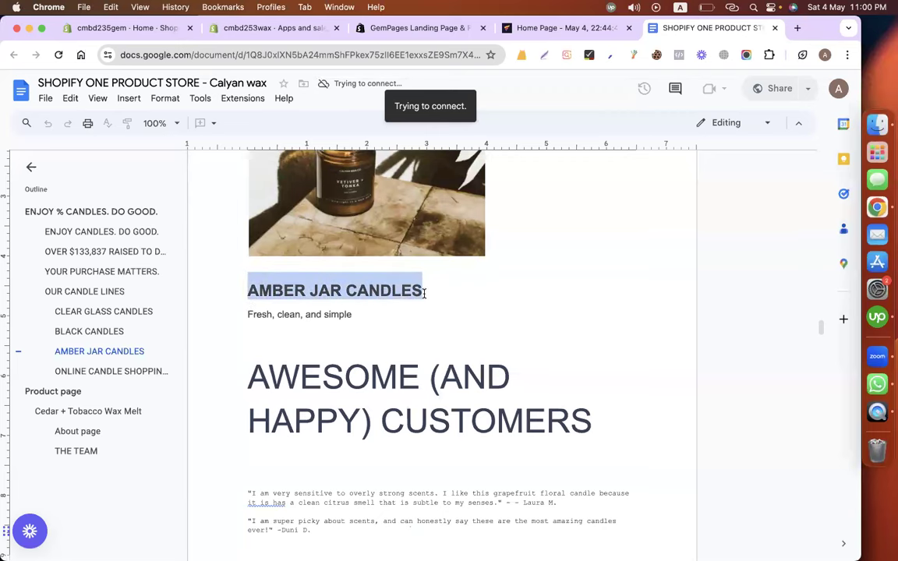
pyautogui.click(590, 35)
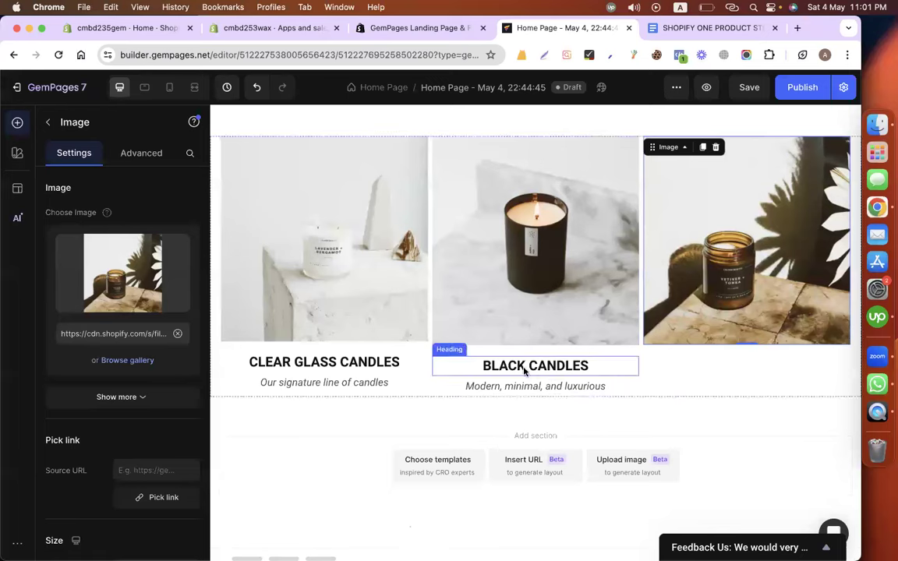
pyautogui.rightClick(523, 371)
pyautogui.click(514, 219)
pyautogui.moveTo(551, 398); pyautogui.dragTo(677, 381)
pyautogui.tripleClick(706, 369)
pyautogui.write('AMBER JAR CANDLES')
# Duplicate the subtitle into the third column and paste 'Fresh, clean, and simple' from the document.
pyautogui.rightClick(501, 387)
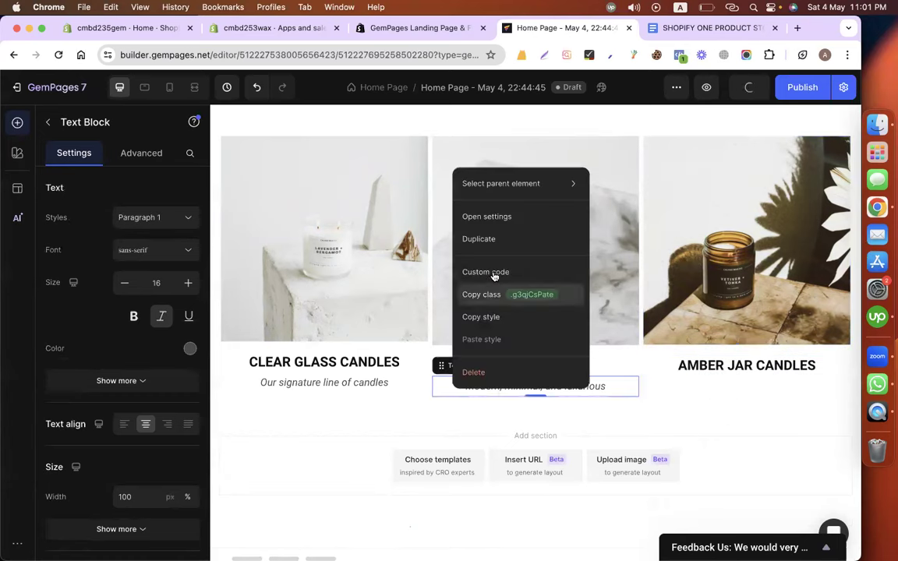
pyautogui.click(487, 240)
pyautogui.moveTo(577, 409); pyautogui.dragTo(680, 392)
pyautogui.click(705, 27)
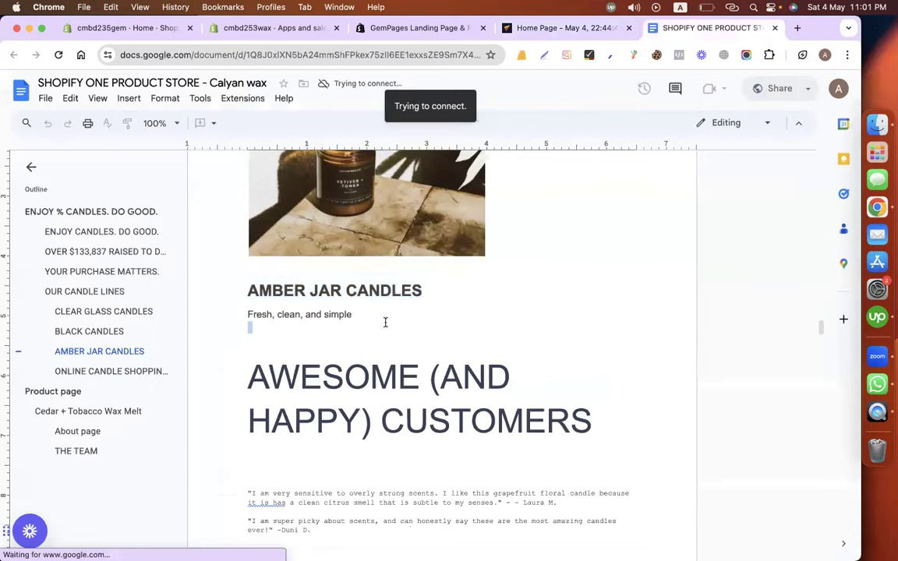
pyautogui.tripleClick(285, 318)
pyautogui.press('super+c')
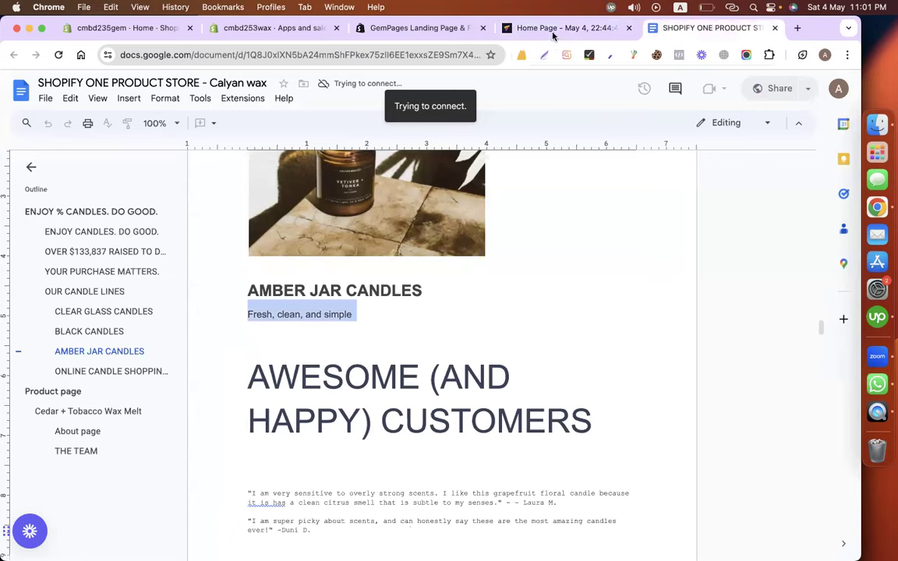
pyautogui.click(553, 30)
pyautogui.tripleClick(697, 385)
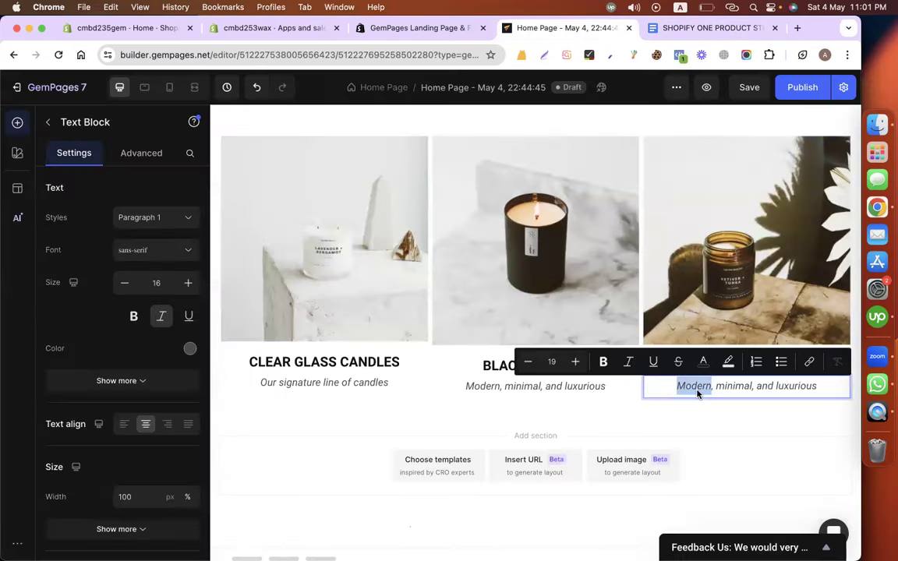
pyautogui.press('super+v')
pyautogui.press('BackSpace')
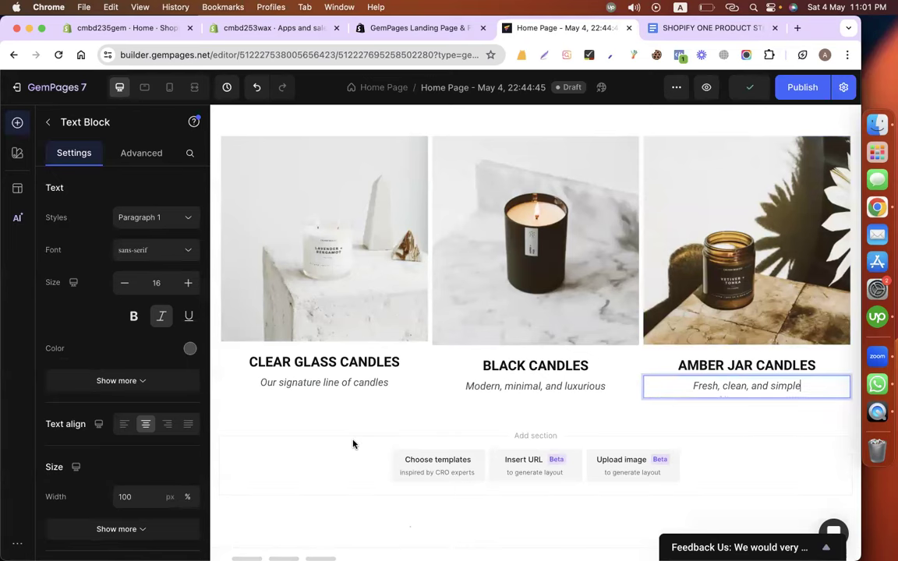
pyautogui.scroll(4, 352, 444)
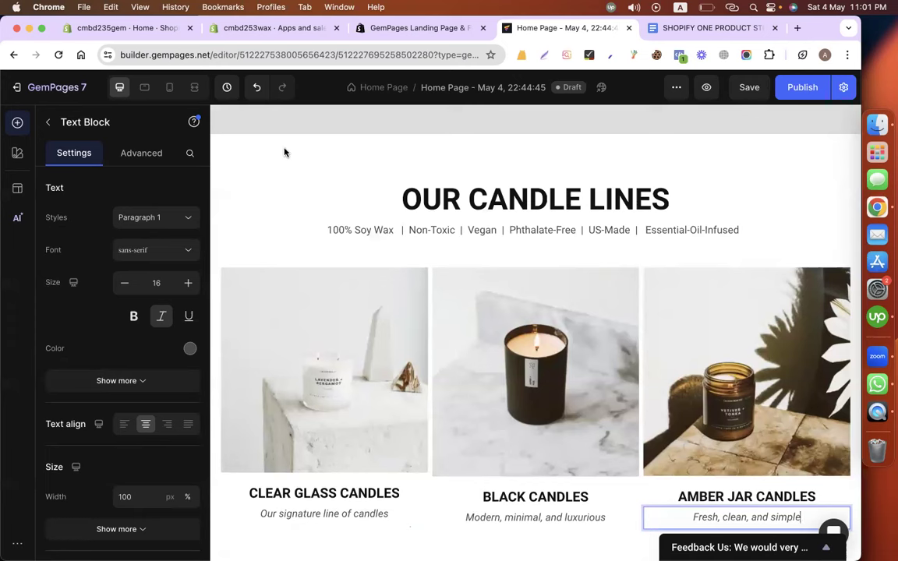
# Try blue, dark grey, white, light grey and transparent backgrounds on the OUR CANDLE LINES section.
pyautogui.click(269, 253)
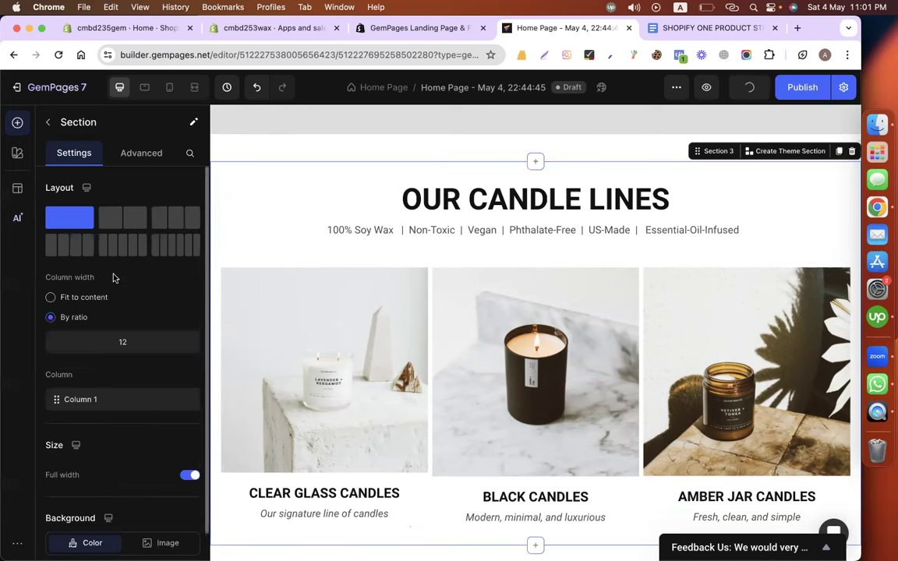
pyautogui.scroll(-3, 113, 277)
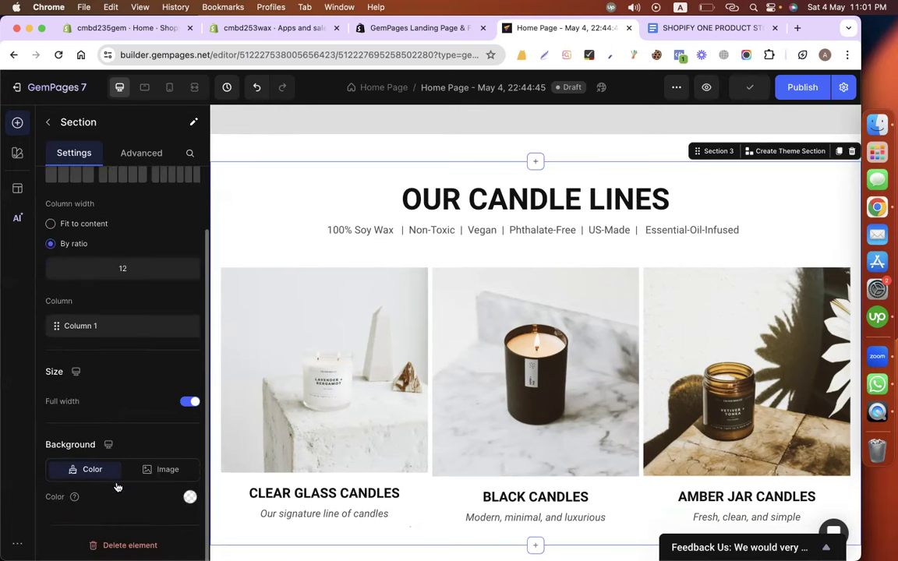
pyautogui.click(190, 497)
pyautogui.click(154, 362)
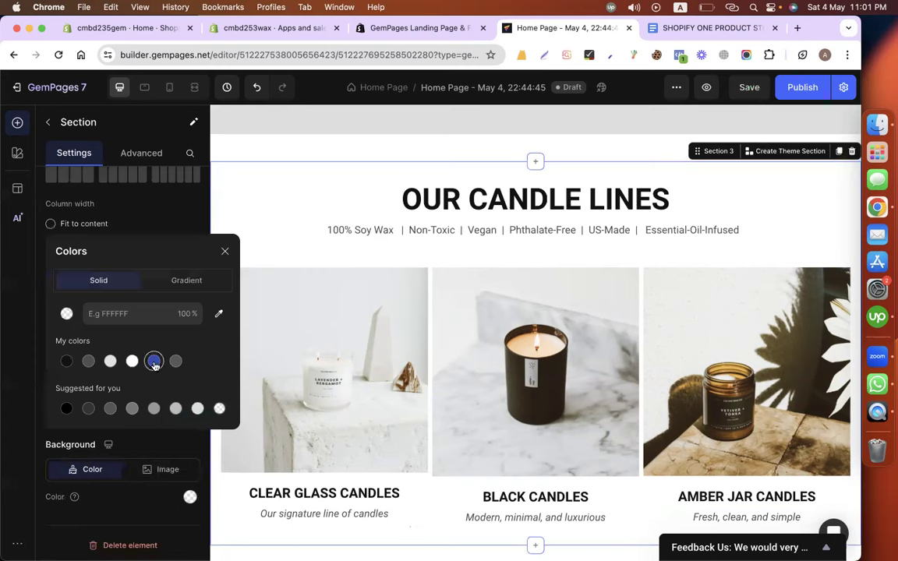
pyautogui.click(173, 366)
pyautogui.click(219, 408)
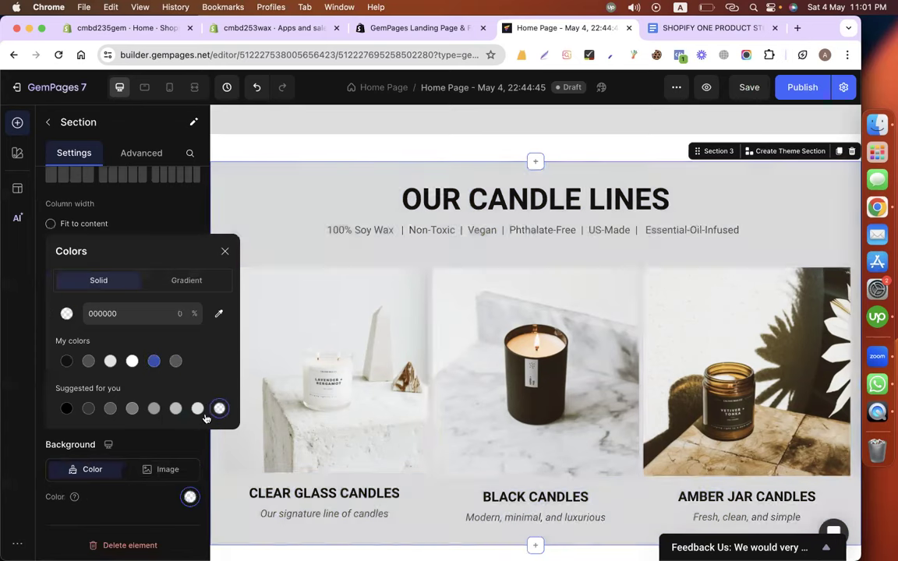
pyautogui.click(175, 409)
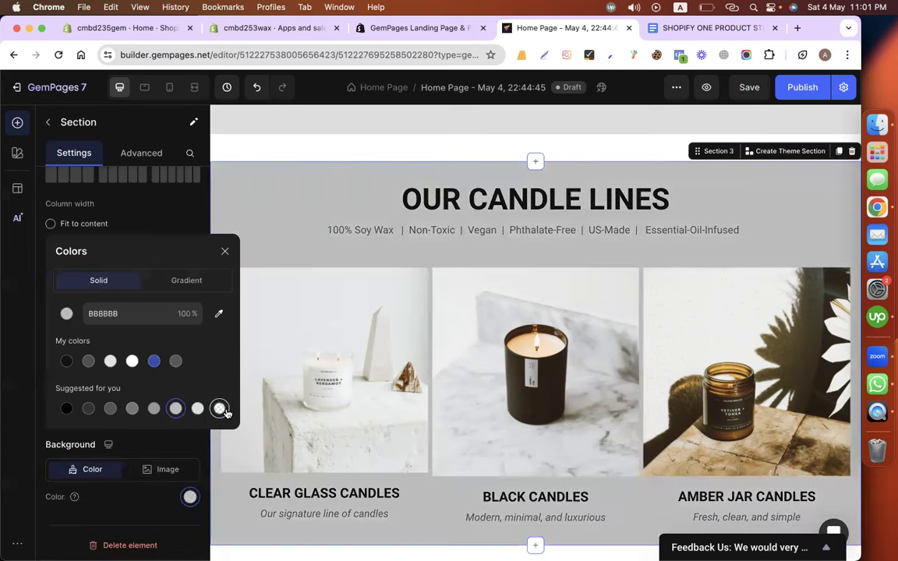
pyautogui.click(220, 409)
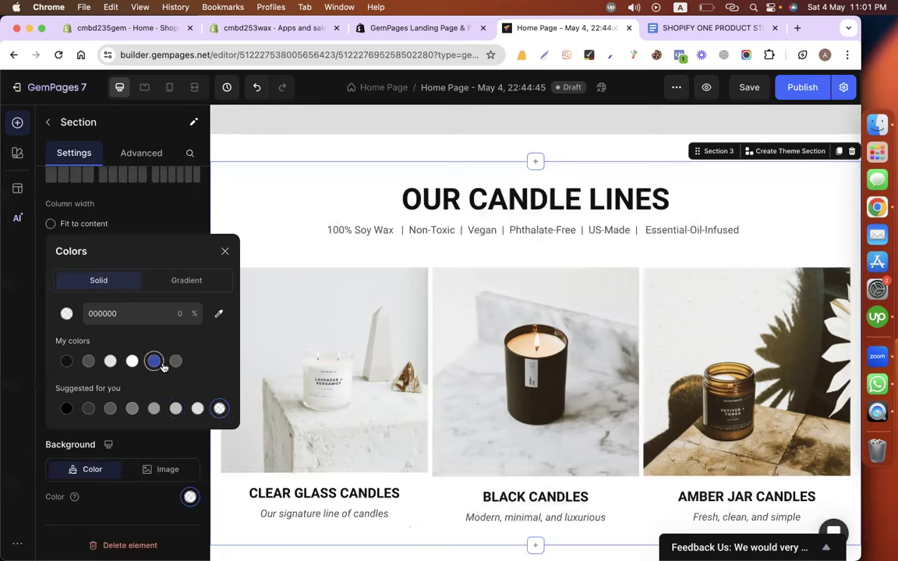
# Preview a dusty red then pale pink gradient, then revert to solid, leaving the section unchanged.
pyautogui.click(184, 282)
pyautogui.click(106, 421)
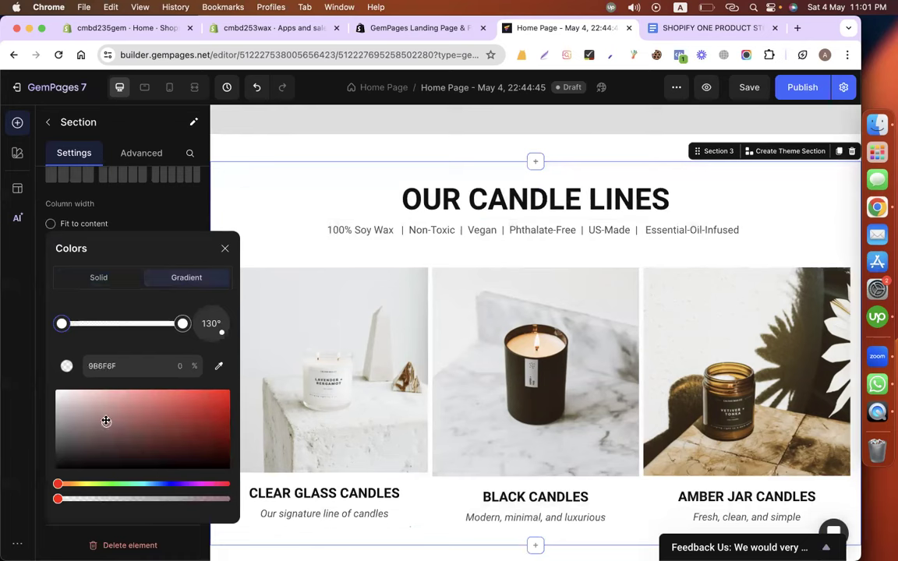
pyautogui.click(94, 408)
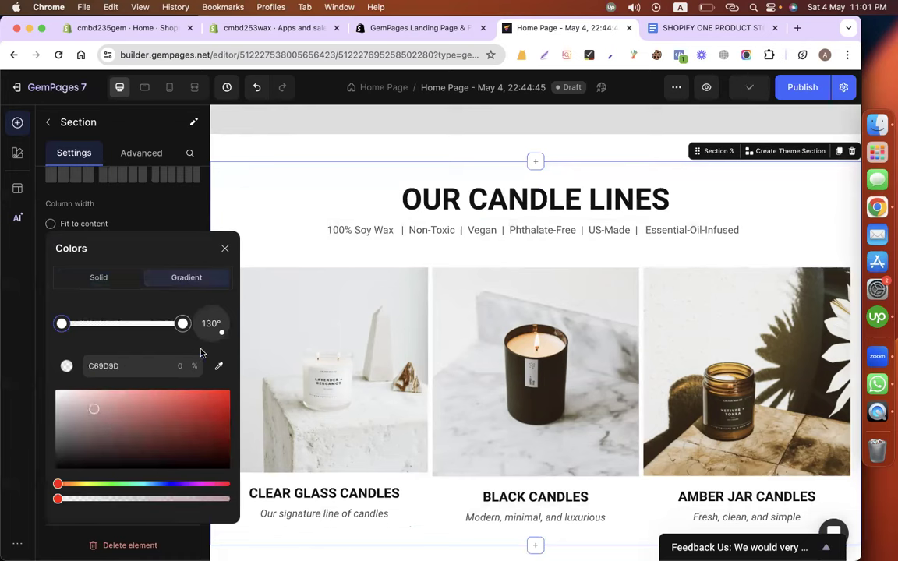
pyautogui.click(89, 287)
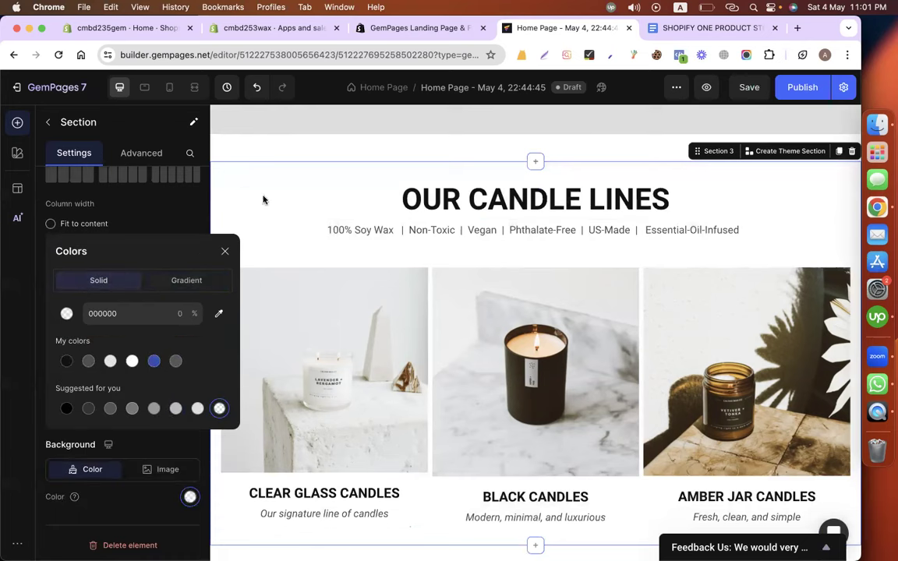
pyautogui.click(270, 159)
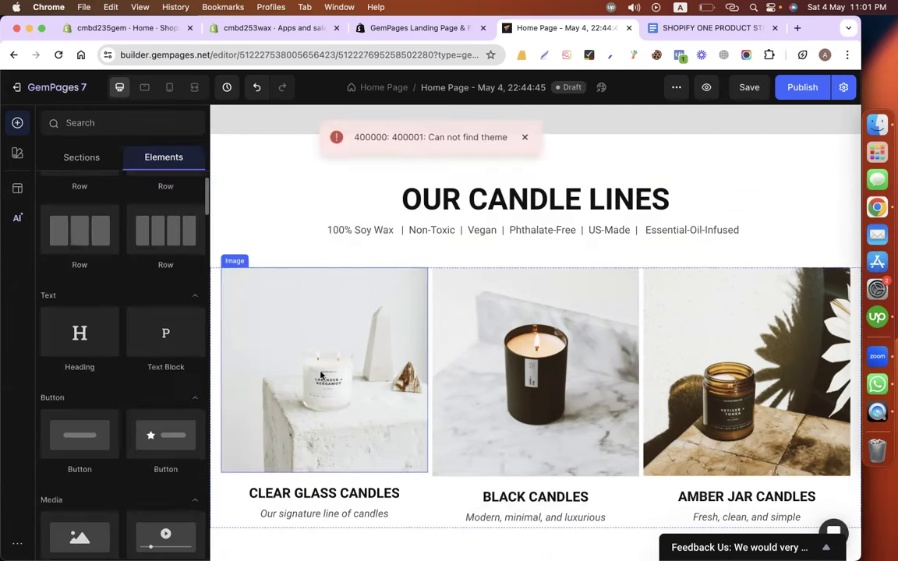
# Review the three candle-line cards, select CLEAR GLASS CANDLES, then bring up the copy document.
pyautogui.scroll(-3, 321, 375)
pyautogui.scroll(2, 321, 375)
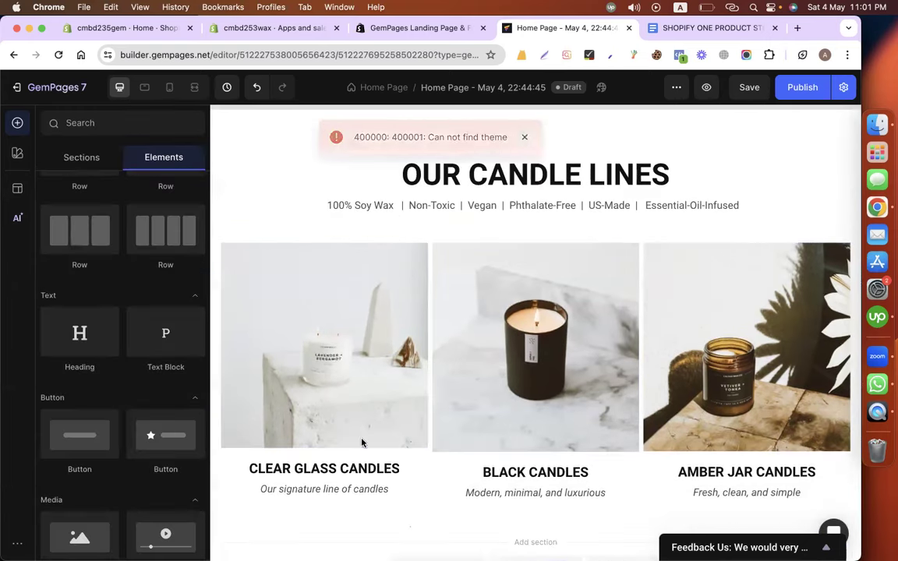
pyautogui.scroll(-3, 361, 442)
pyautogui.scroll(3, 362, 443)
pyautogui.scroll(-3, 361, 443)
pyautogui.scroll(1, 362, 443)
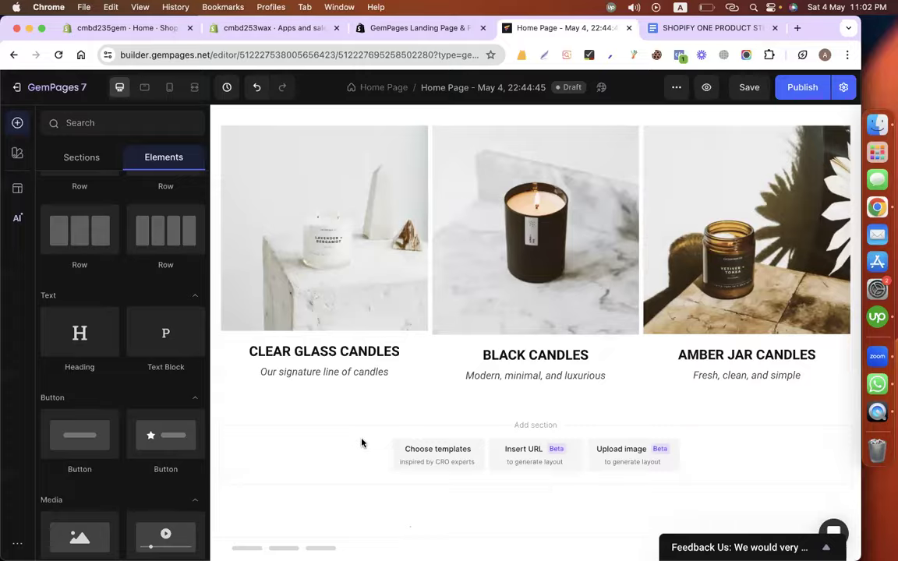
pyautogui.scroll(4, 361, 442)
pyautogui.scroll(-4, 362, 443)
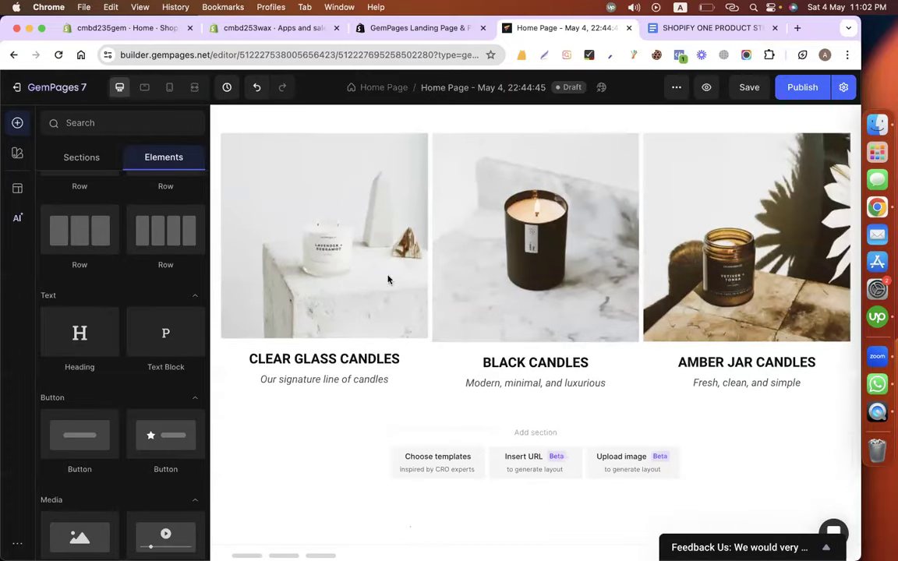
pyautogui.click(381, 371)
pyautogui.scroll(3, 382, 371)
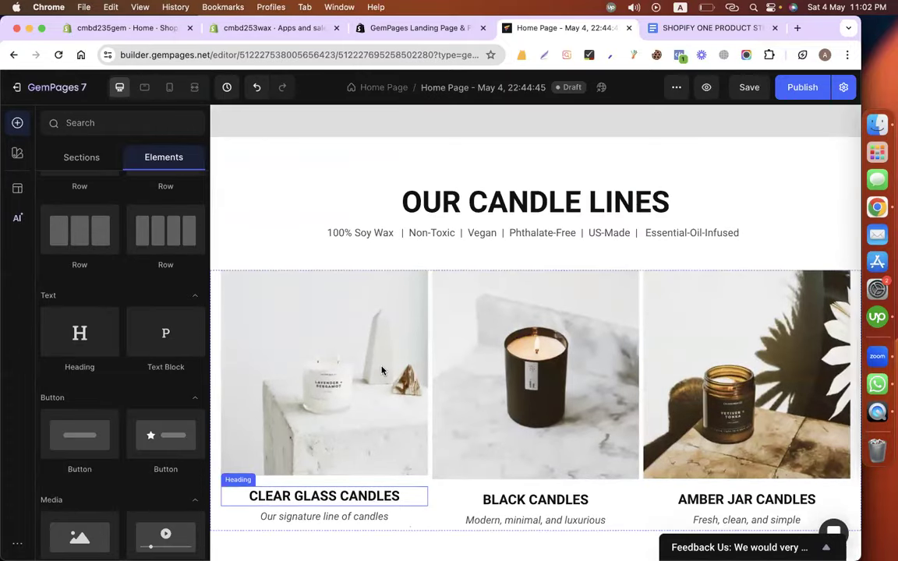
pyautogui.click(690, 28)
pyautogui.scroll(-5, 248, 213)
# Read through the AWESOME (AND HAPPY) CUSTOMERS testimonial copy, then return to the Home Page editor.
pyautogui.moveTo(247, 214); pyautogui.dragTo(615, 262)
pyautogui.scroll(-4, 606, 267)
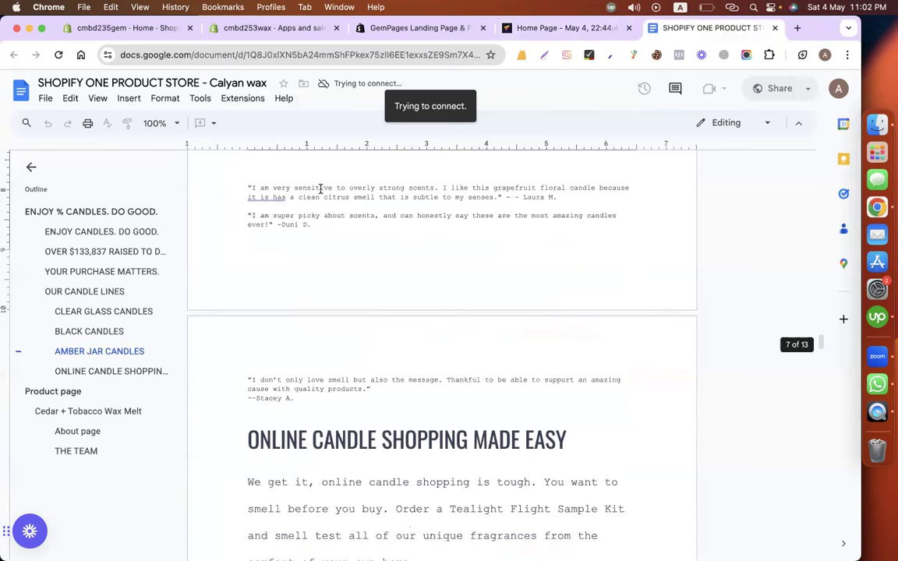
pyautogui.moveTo(278, 379); pyautogui.dragTo(278, 389)
pyautogui.scroll(-6, 277, 386)
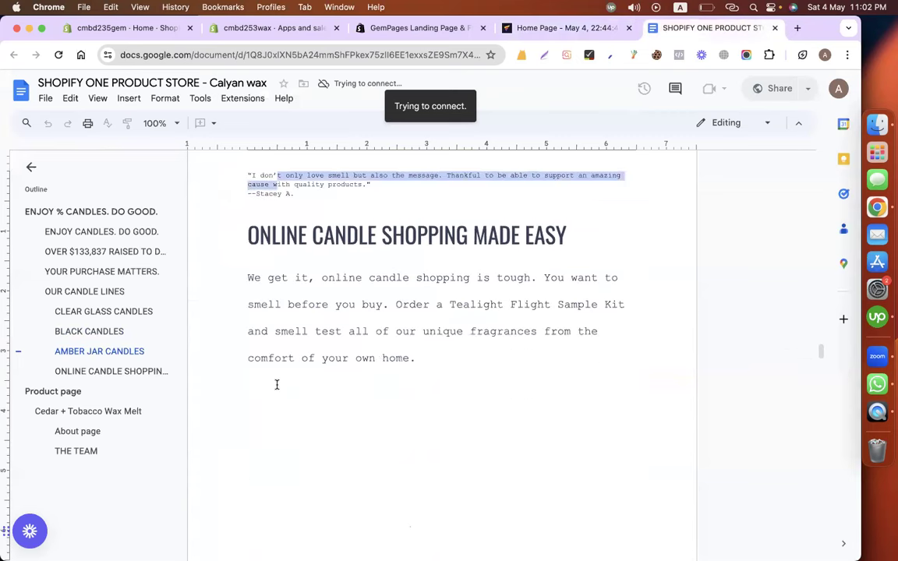
pyautogui.scroll(-15, 277, 384)
pyautogui.scroll(20, 276, 384)
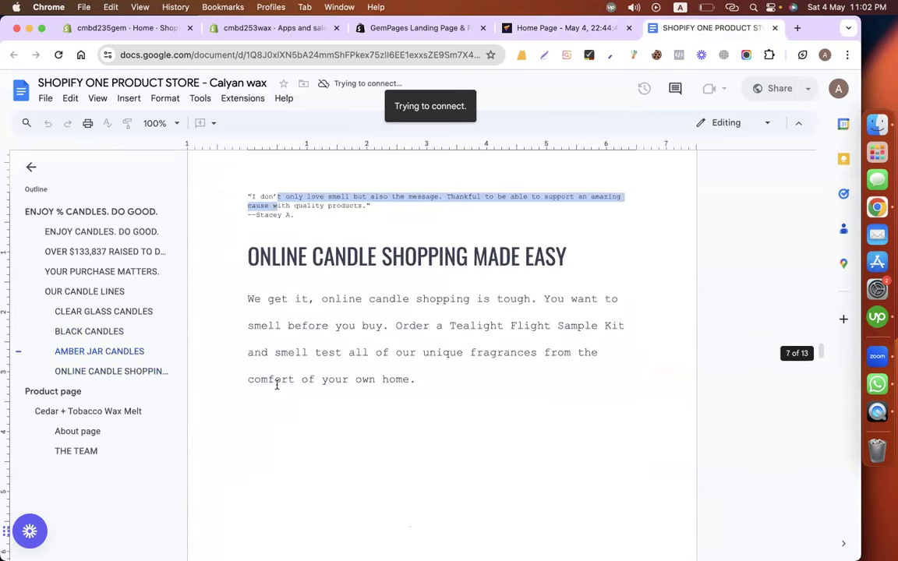
pyautogui.scroll(2, 276, 389)
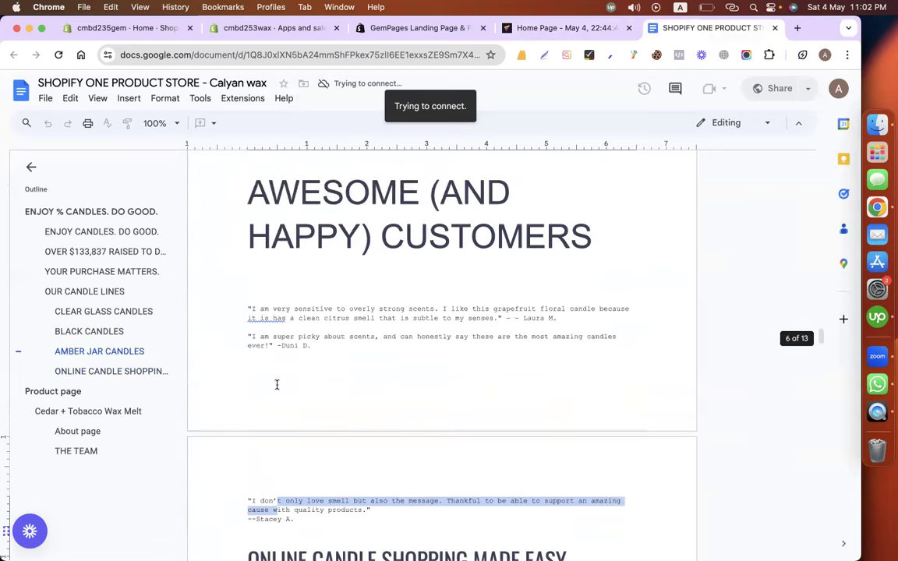
pyautogui.click(557, 29)
pyautogui.scroll(-4, 381, 409)
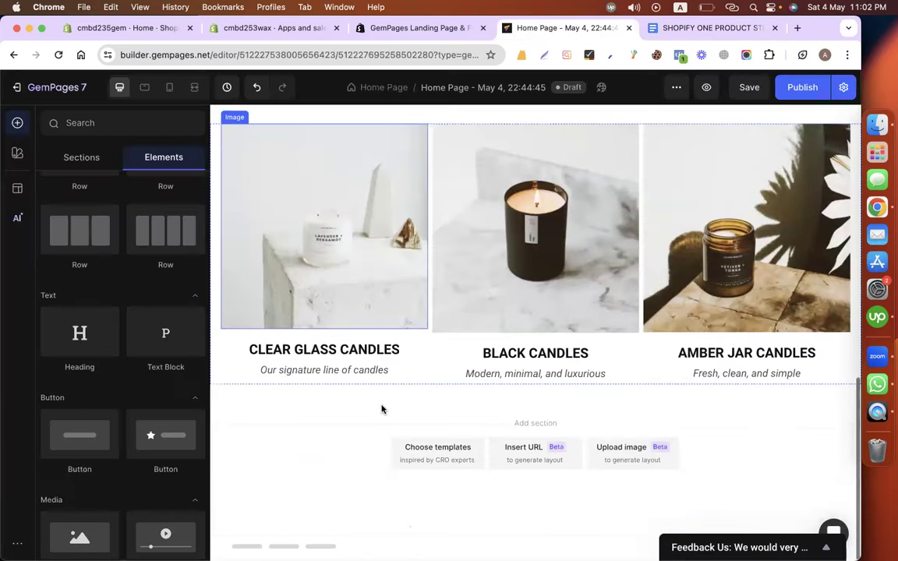
# Add the Testimonial - Style 2 section from a 'testimonial' template search below the candle lines.
pyautogui.click(424, 459)
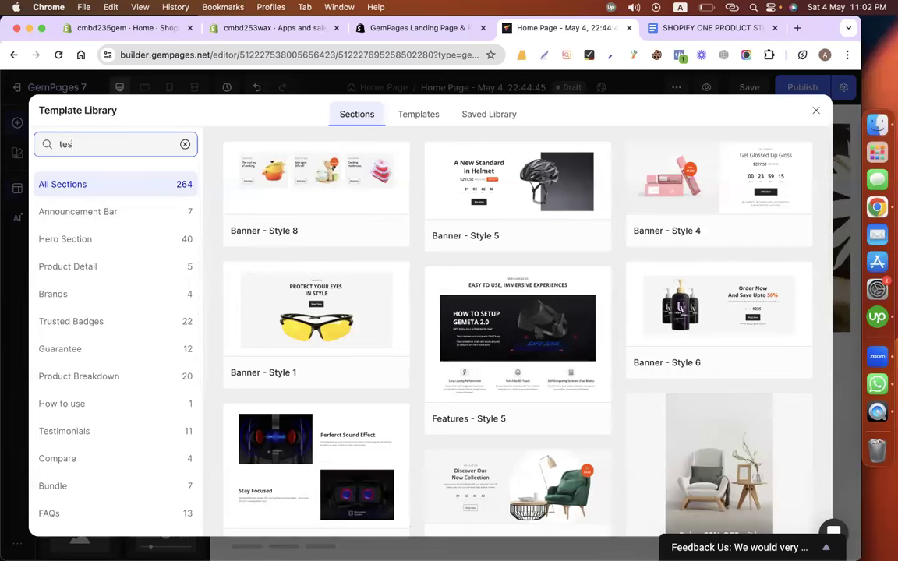
pyautogui.press('BackSpace')
pyautogui.press('BackSpace')
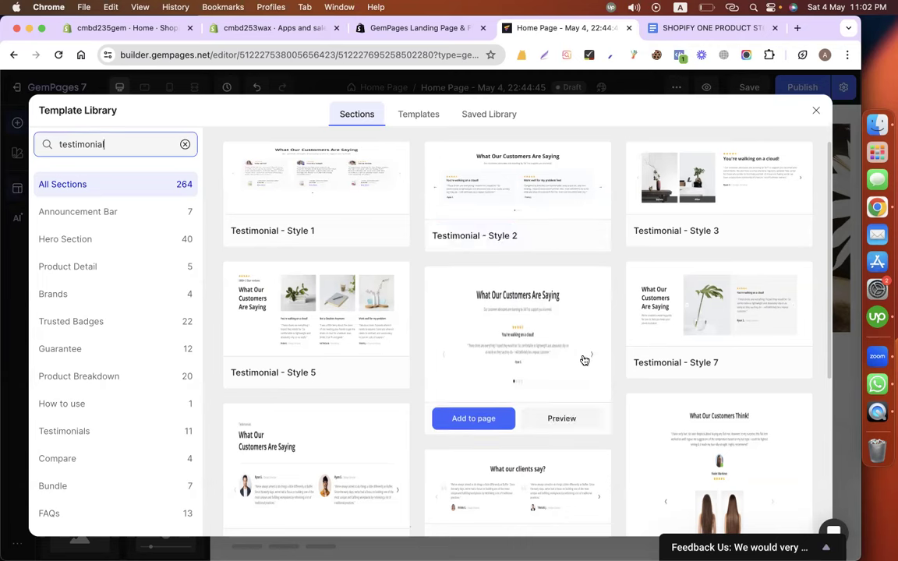
pyautogui.click(476, 235)
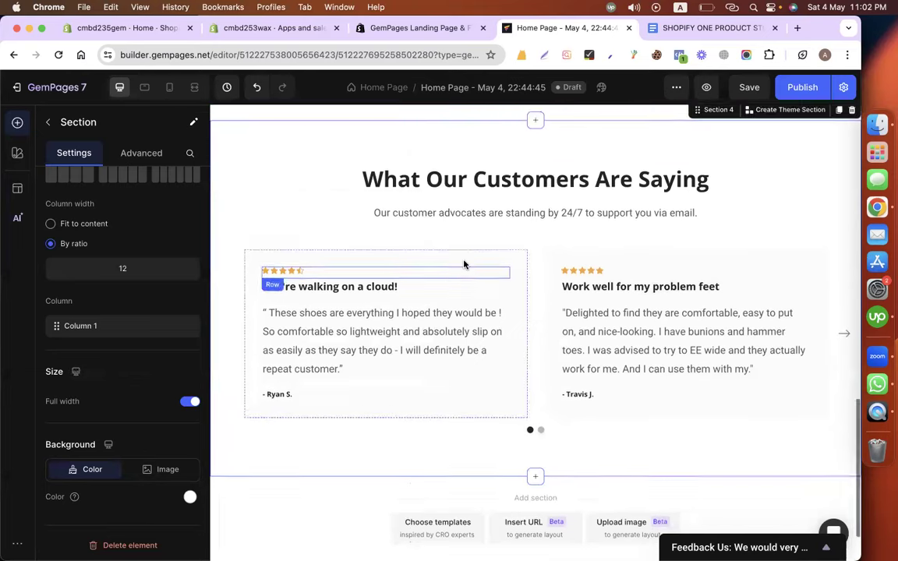
pyautogui.scroll(1, 463, 264)
# Copy the AWESOME (AND HAPPY) CUSTOMERS heading from the doc and return to the editor.
pyautogui.click(683, 29)
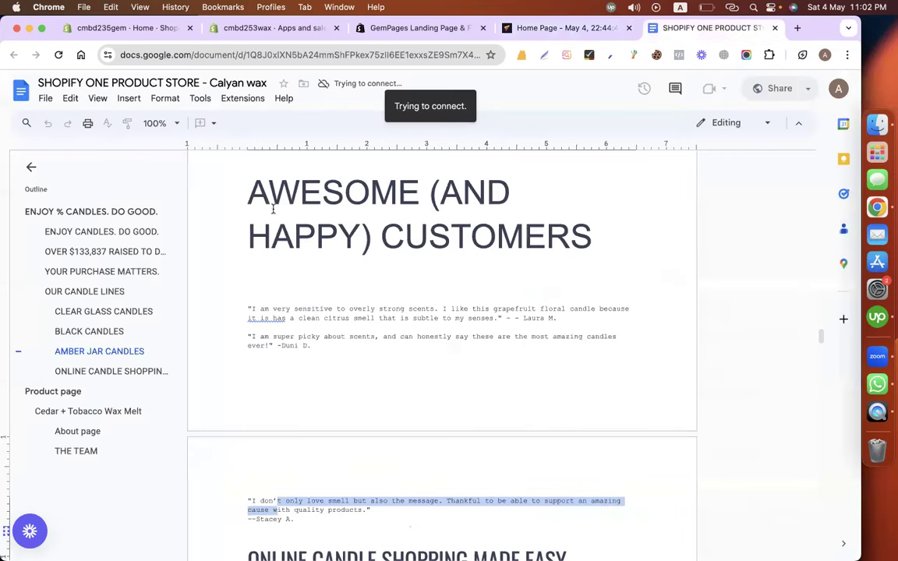
pyautogui.moveTo(246, 194); pyautogui.dragTo(628, 218)
pyautogui.press('super+c')
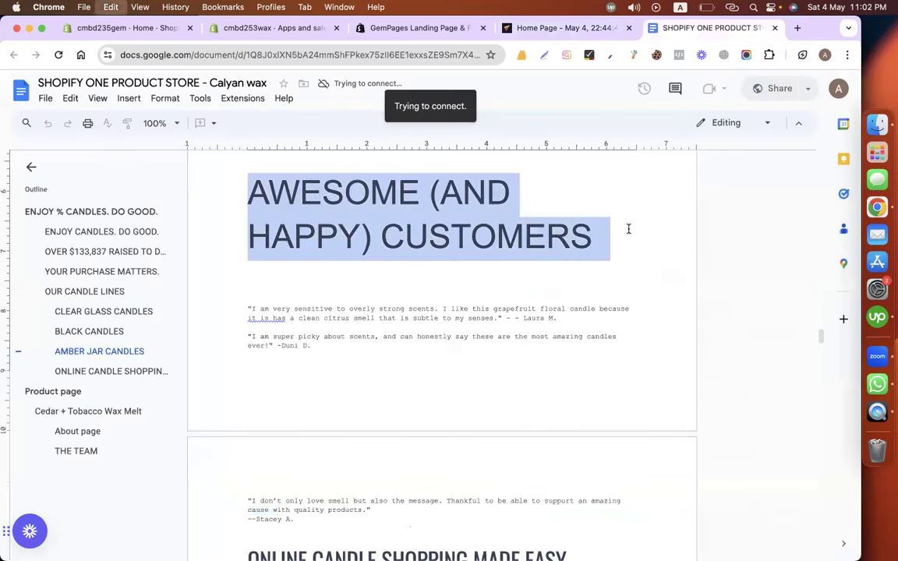
pyautogui.click(533, 29)
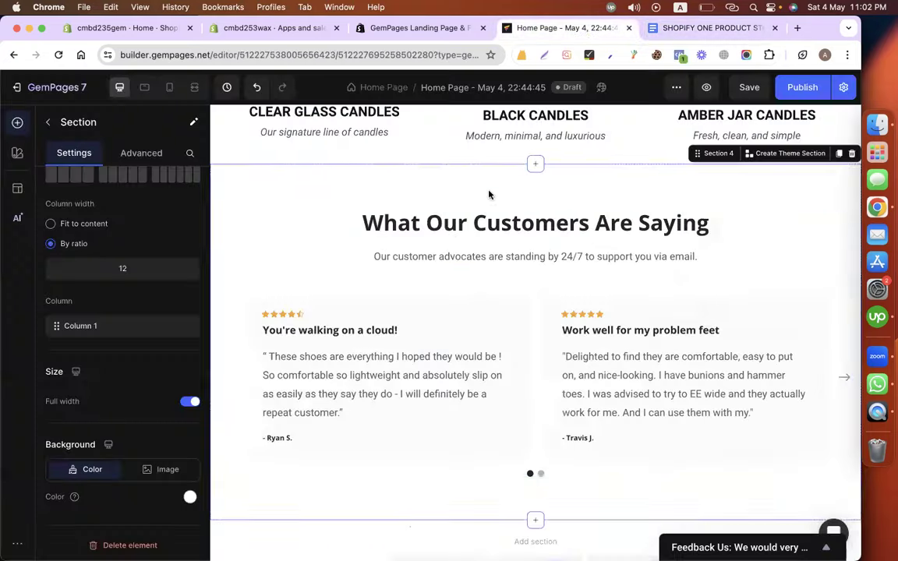
# Replace the testimonial heading with the pasted AWESOME (AND HAPPY) CUSTOMERS text.
pyautogui.click(423, 260)
pyautogui.doubleClick(450, 228)
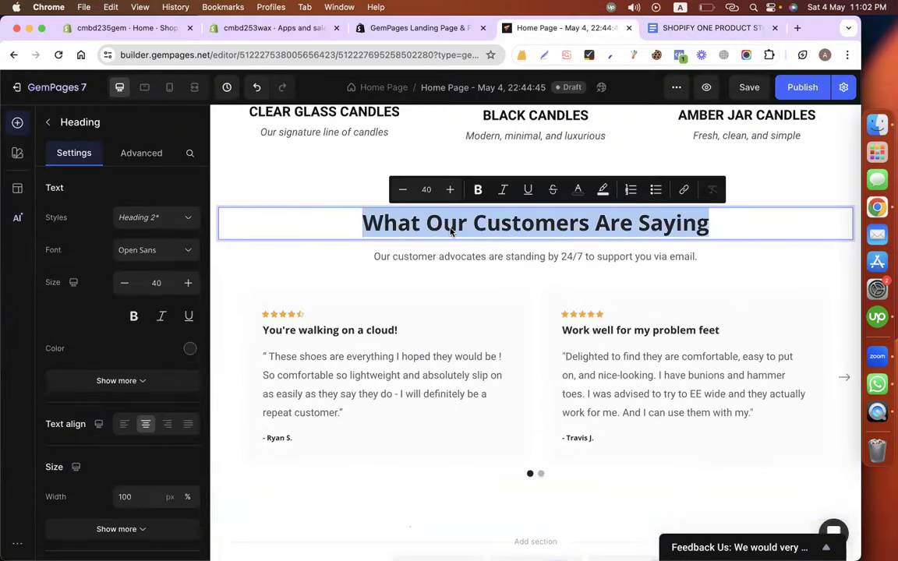
pyautogui.press('super+v')
pyautogui.press('BackSpace')
pyautogui.press('super+a')
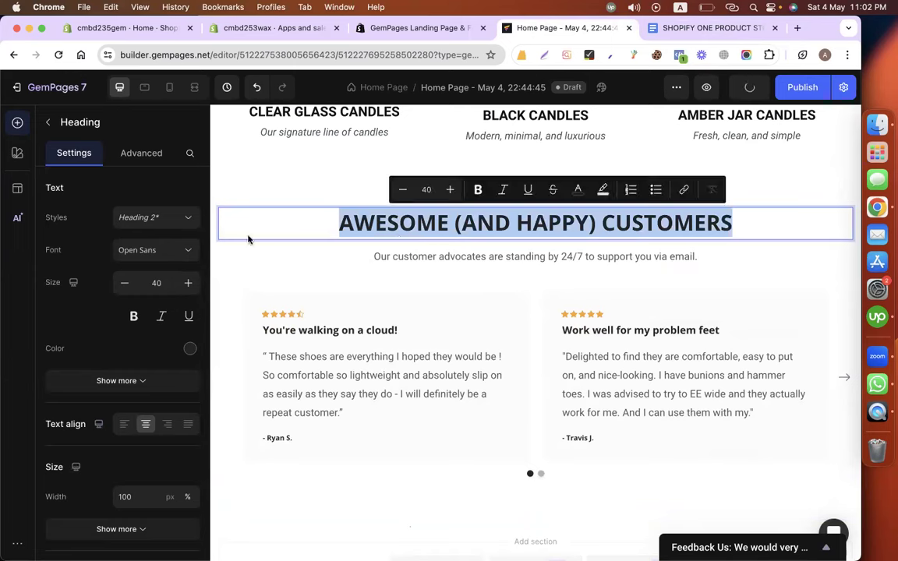
# Set the heading font to Roboto at size 50.
pyautogui.click(153, 248)
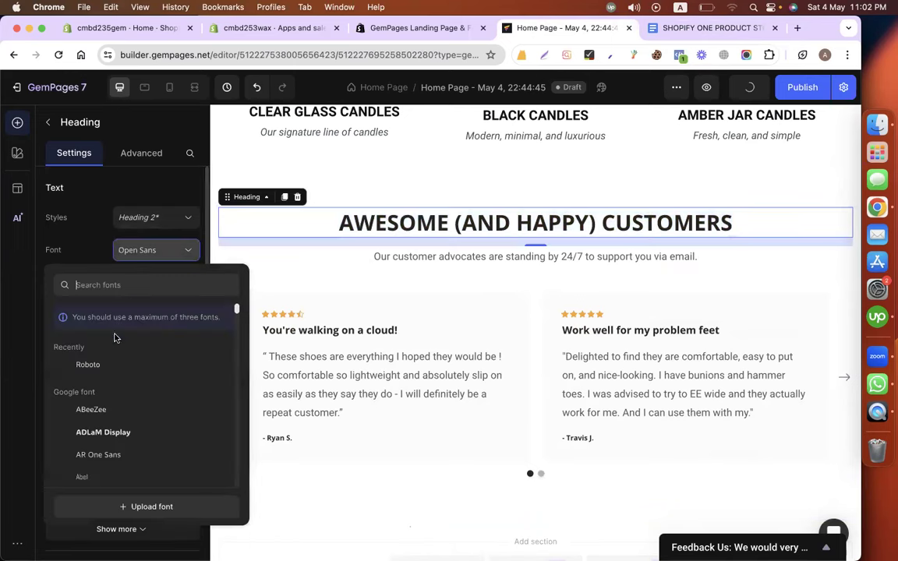
pyautogui.click(116, 365)
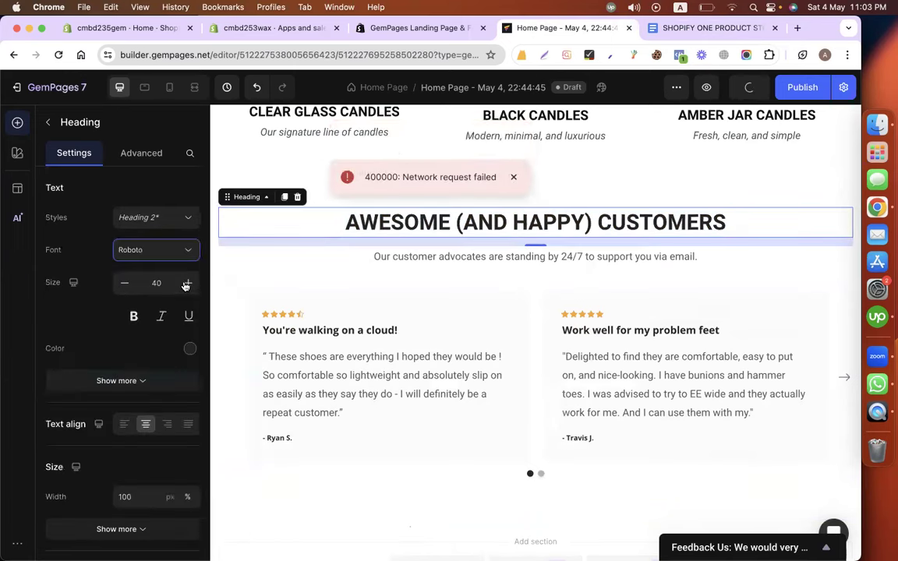
pyautogui.doubleClick(158, 283)
pyautogui.write('50')
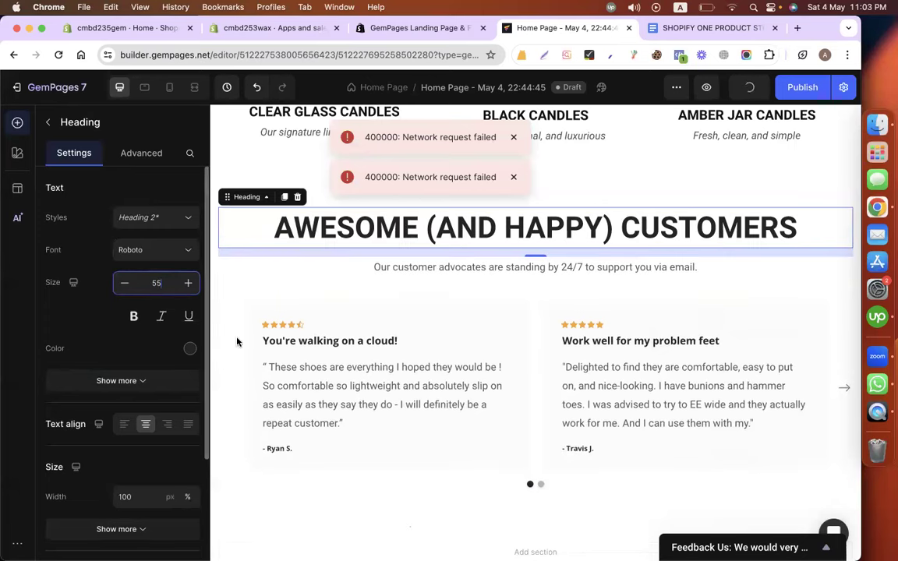
pyautogui.click(405, 270)
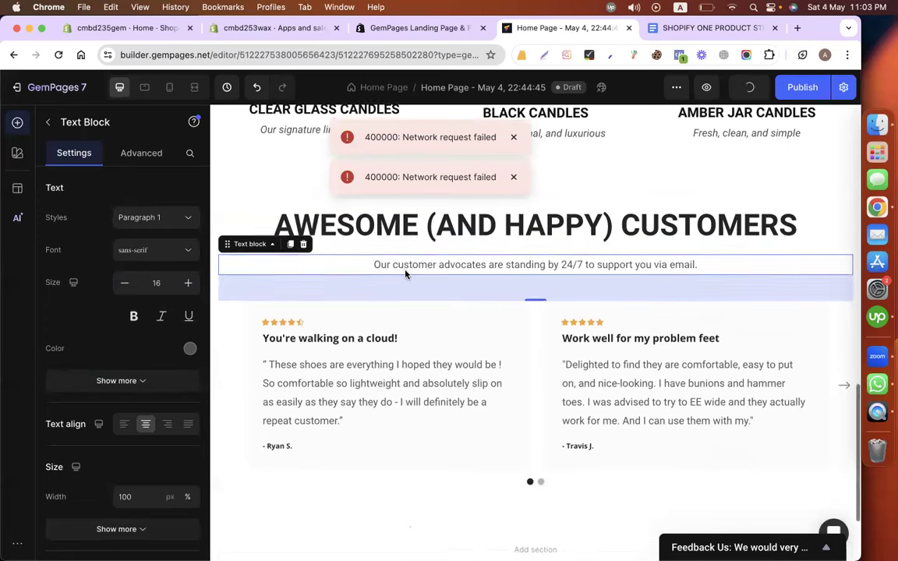
# Delete the customer-advocates subtitle block under the testimonial heading.
pyautogui.rightClick(398, 265)
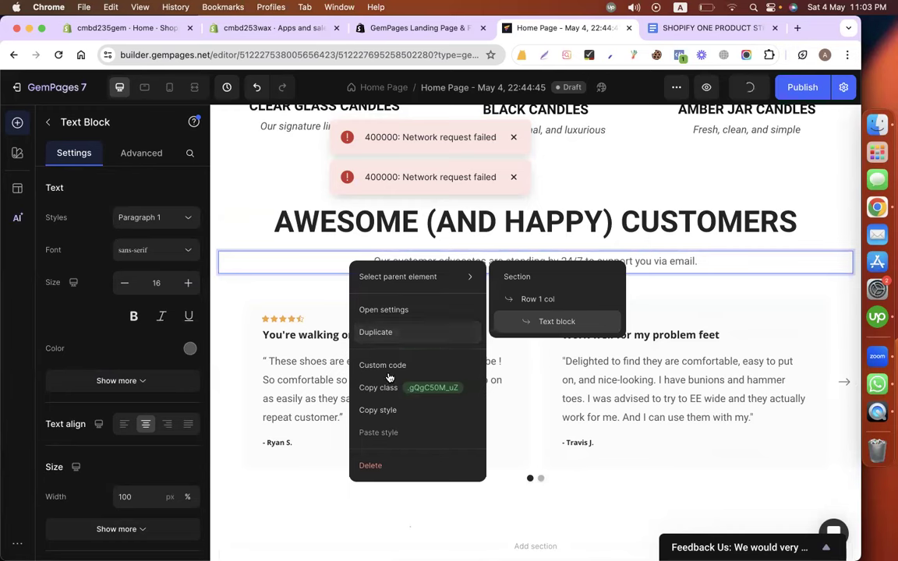
pyautogui.click(371, 463)
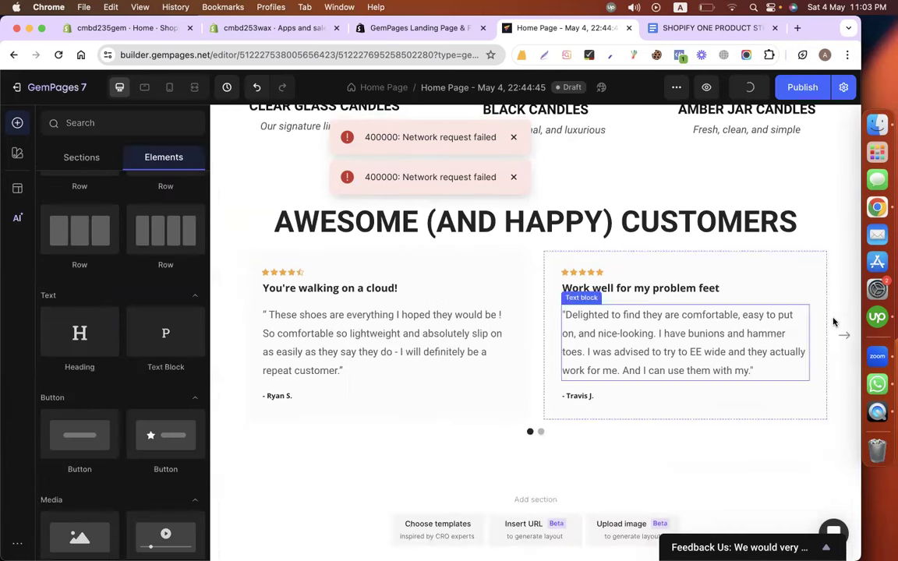
pyautogui.click(427, 261)
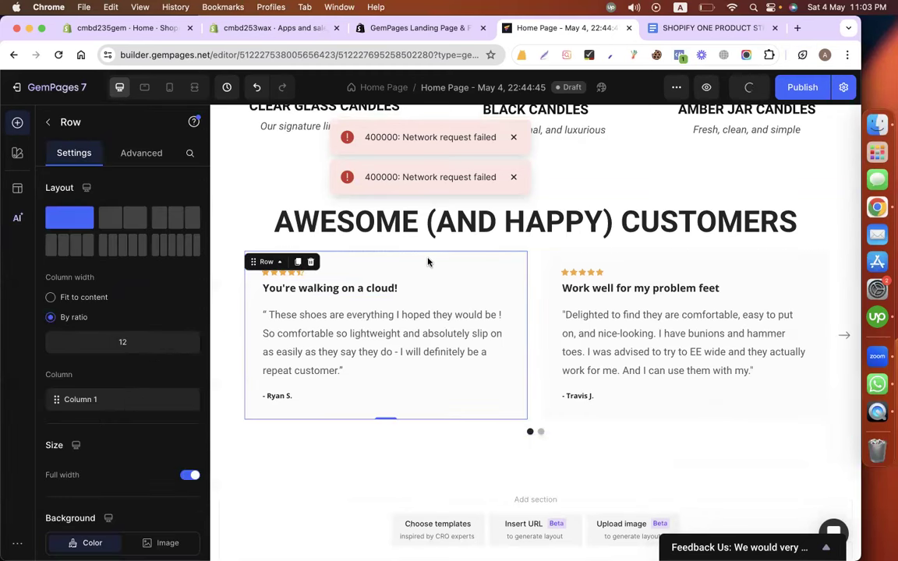
pyautogui.click(600, 267)
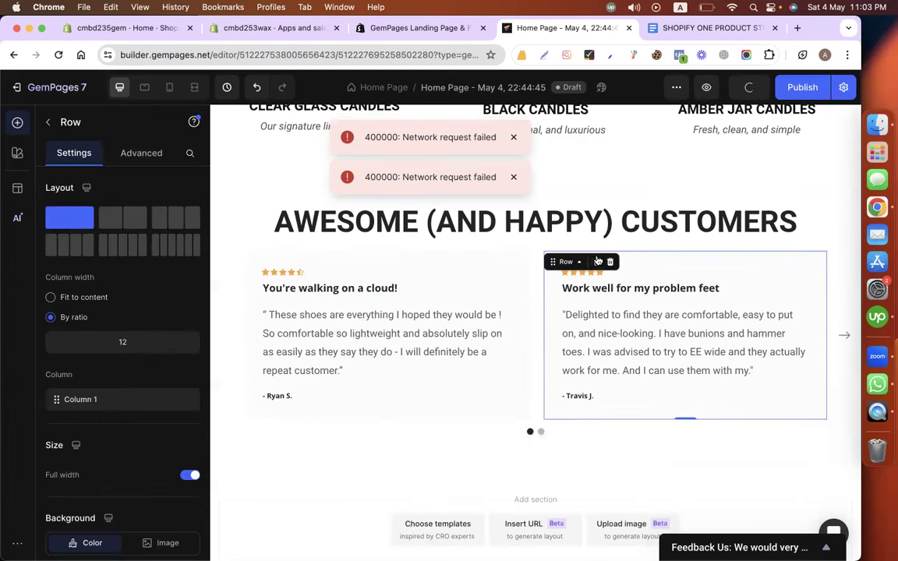
# Step through the four-slide testimonial carousel and select it, then return to the copy doc.
pyautogui.click(843, 335)
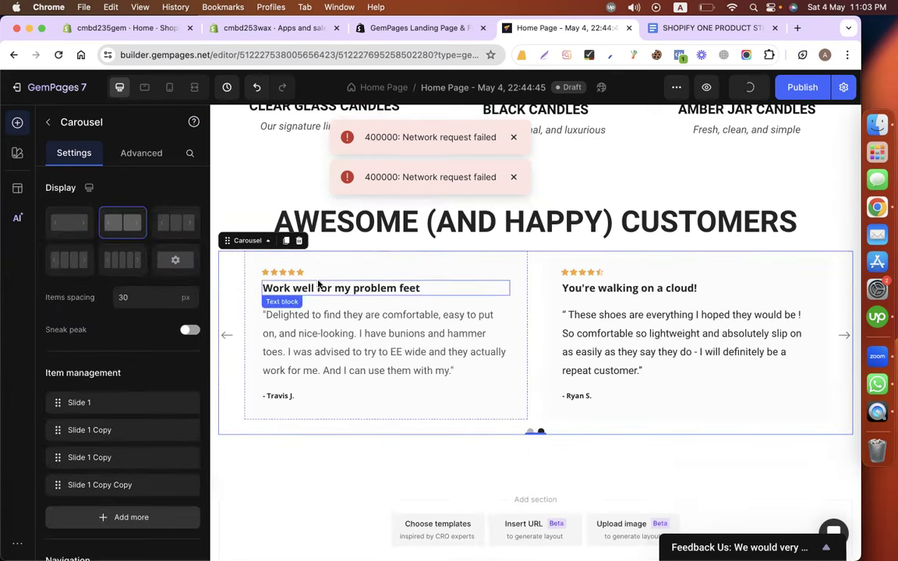
pyautogui.click(254, 267)
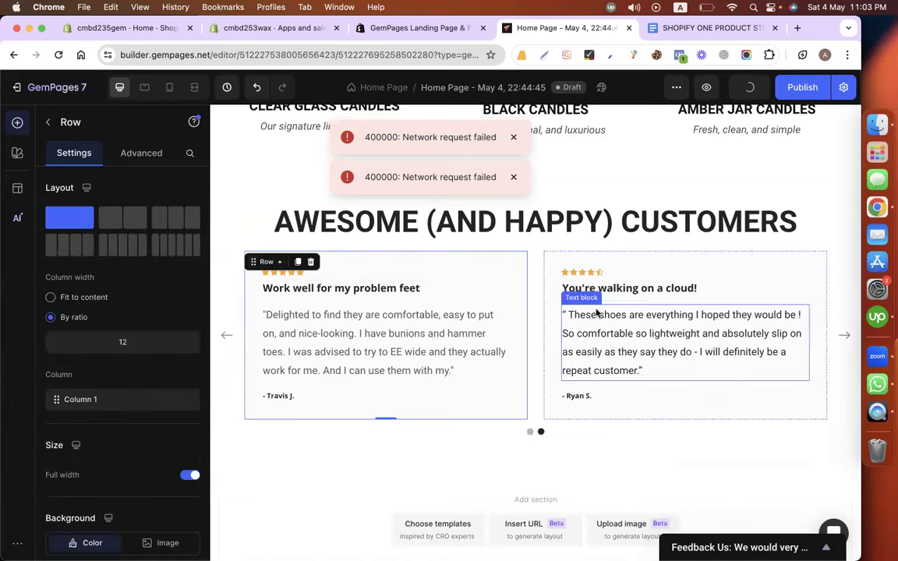
pyautogui.click(506, 432)
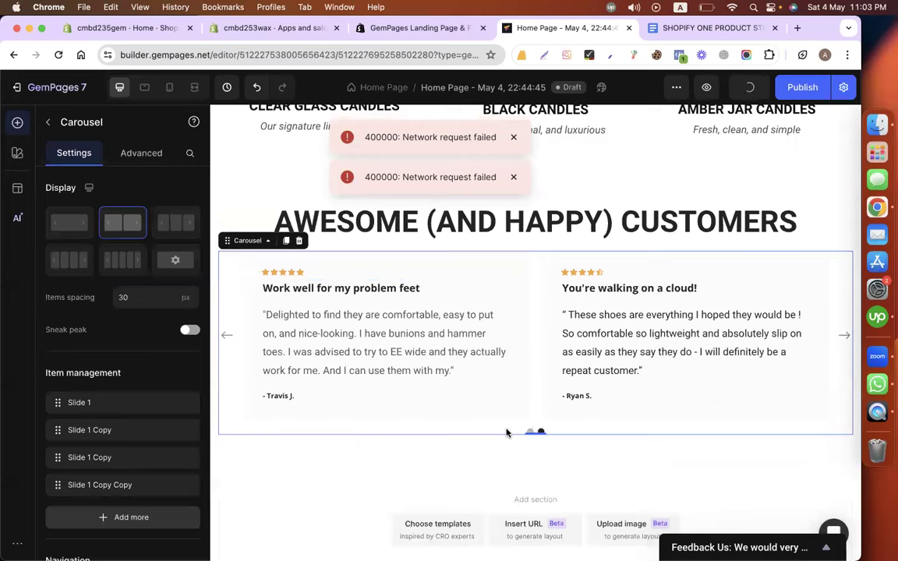
pyautogui.scroll(-2, 194, 407)
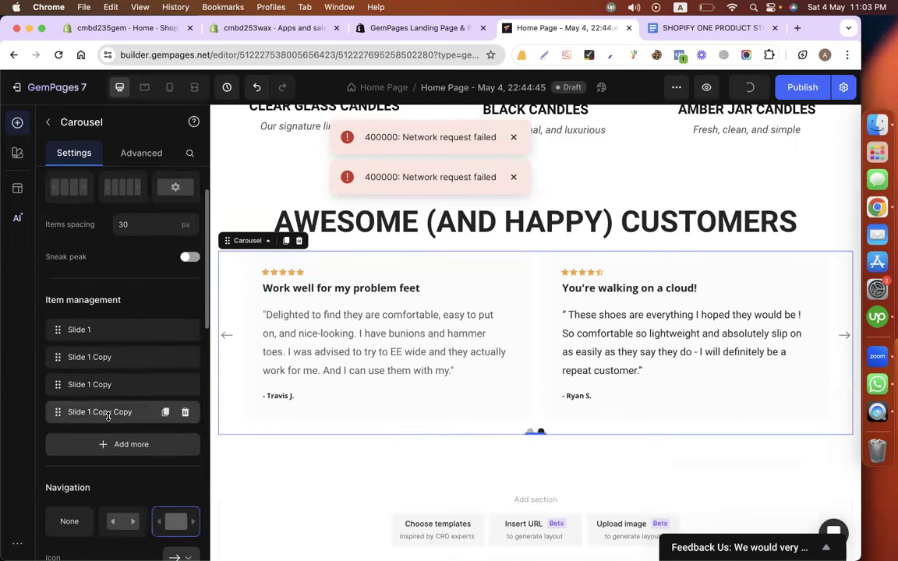
pyautogui.click(690, 30)
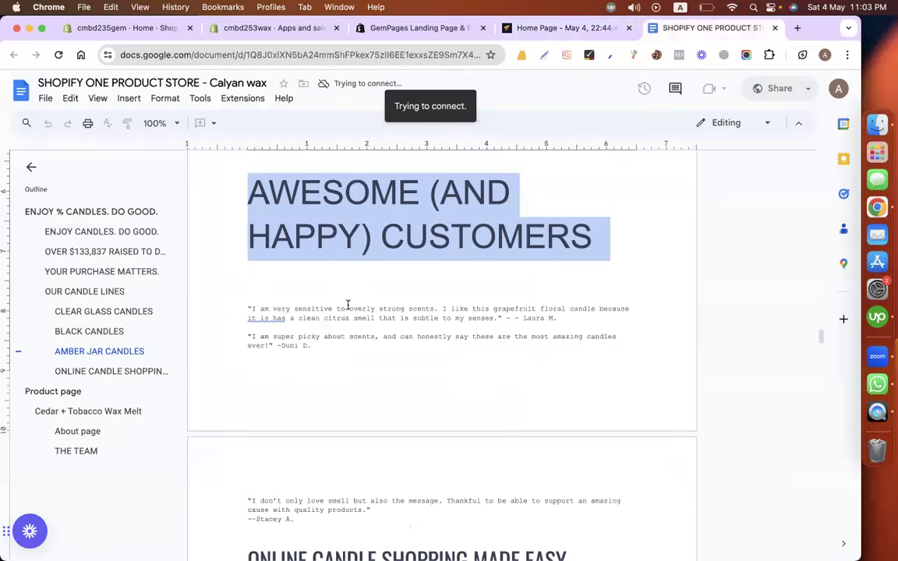
# Copy the grapefruit candle testimonial quote from the doc and return to the homepage editor.
pyautogui.click(246, 311)
pyautogui.scroll(-1, 246, 310)
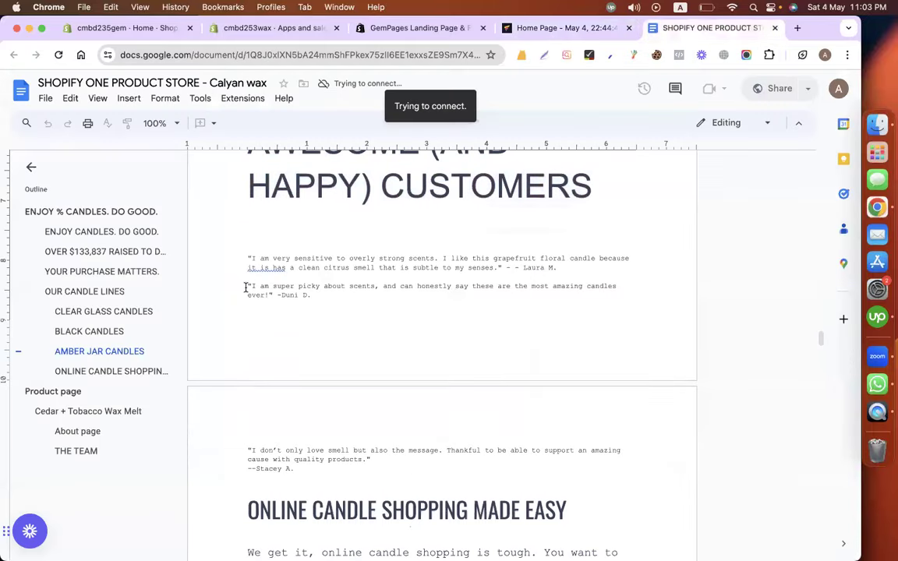
pyautogui.scroll(-3, 245, 287)
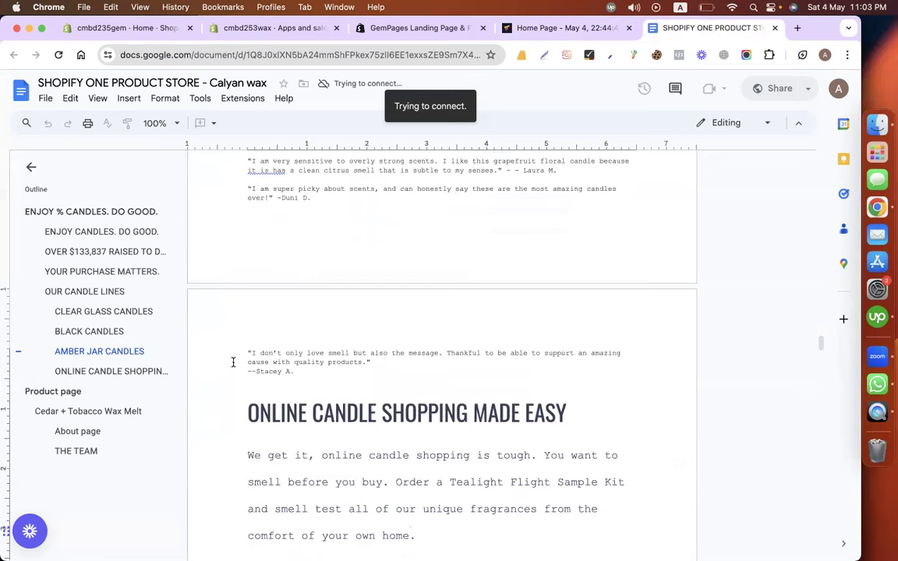
pyautogui.scroll(3, 232, 362)
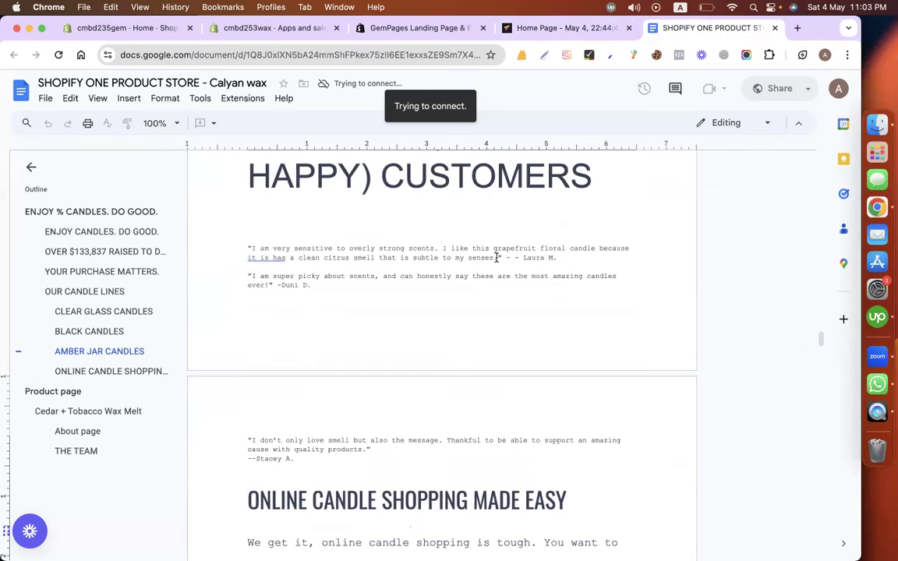
pyautogui.moveTo(501, 257); pyautogui.dragTo(248, 248)
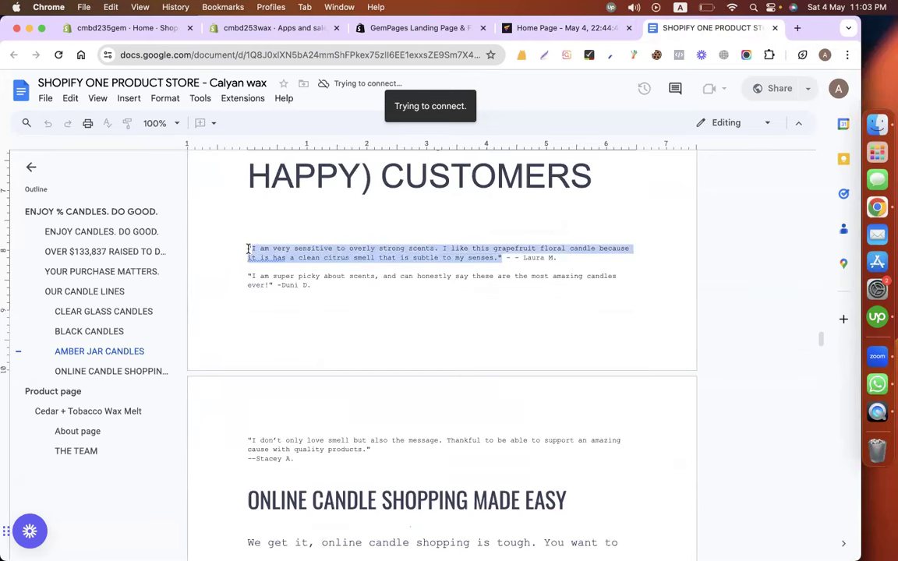
pyautogui.click(578, 33)
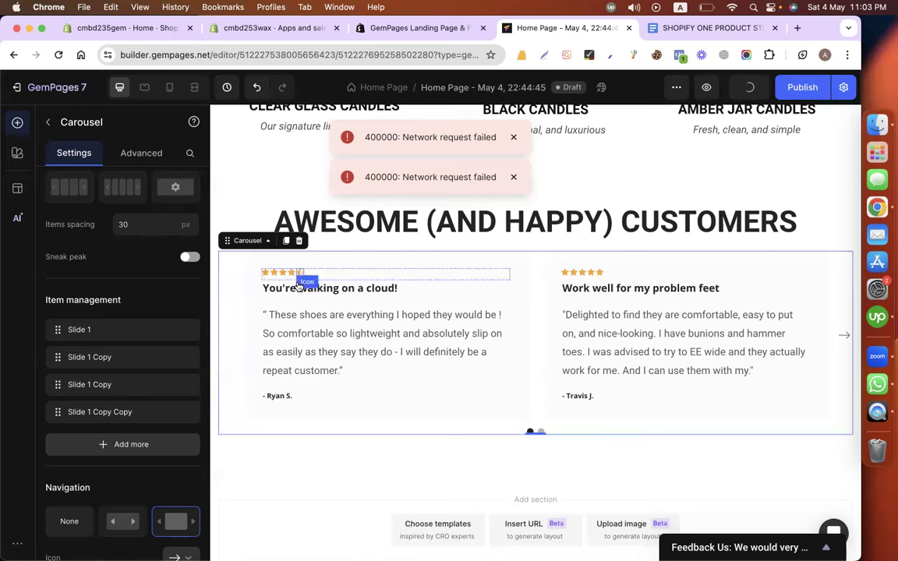
# Paste the grapefruit candle testimonial over the first review's paragraph.
pyautogui.click(273, 294)
pyautogui.doubleClick(273, 294)
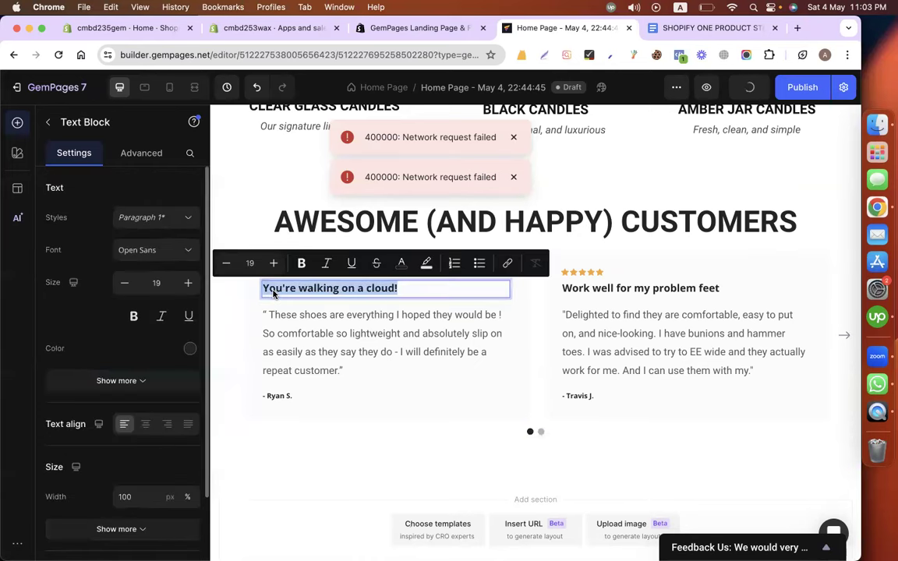
pyautogui.doubleClick(287, 334)
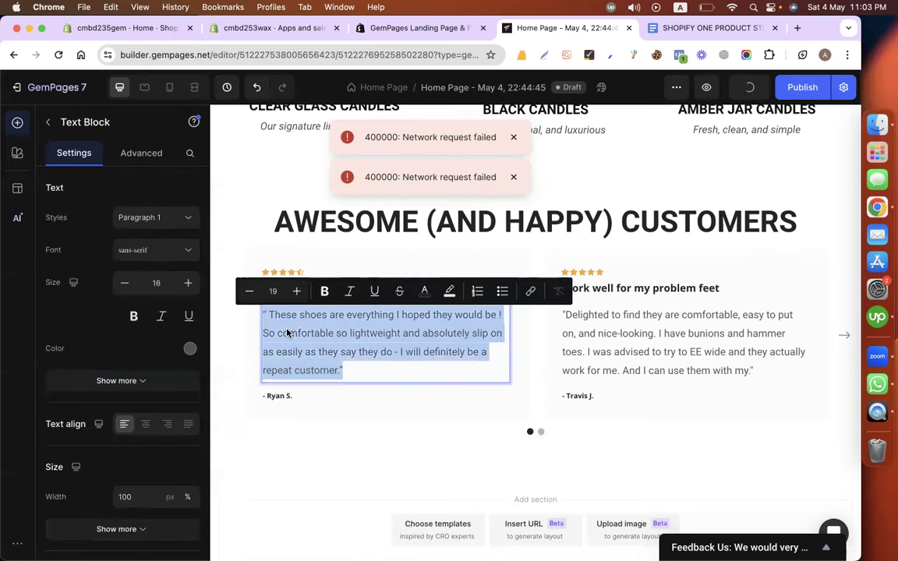
pyautogui.write('"I am very sensitive to overly strong scents. I like this grapefruit floral candle because it is has a clean citrus smell that is subtle to my senses."')
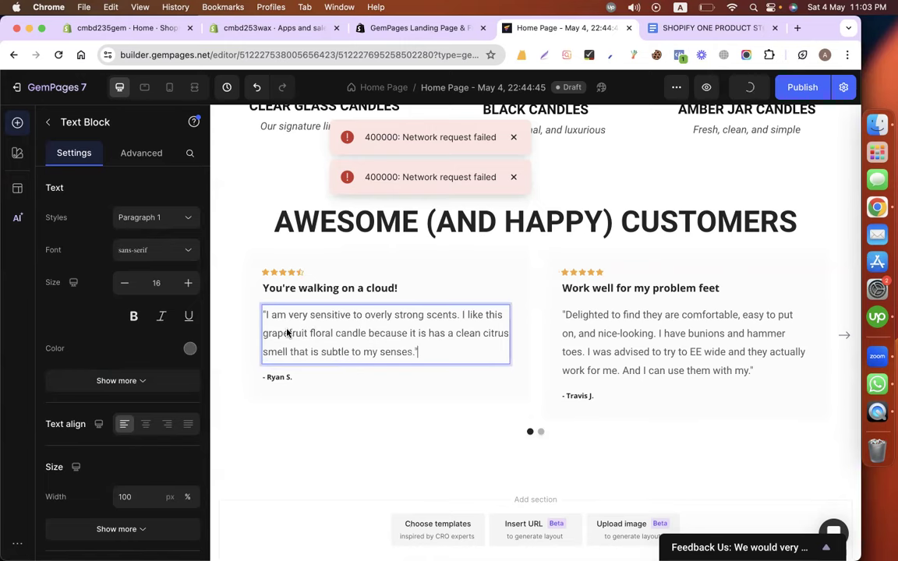
# Select the testimonial's reviewer name in the candle-store doc.
pyautogui.click(683, 29)
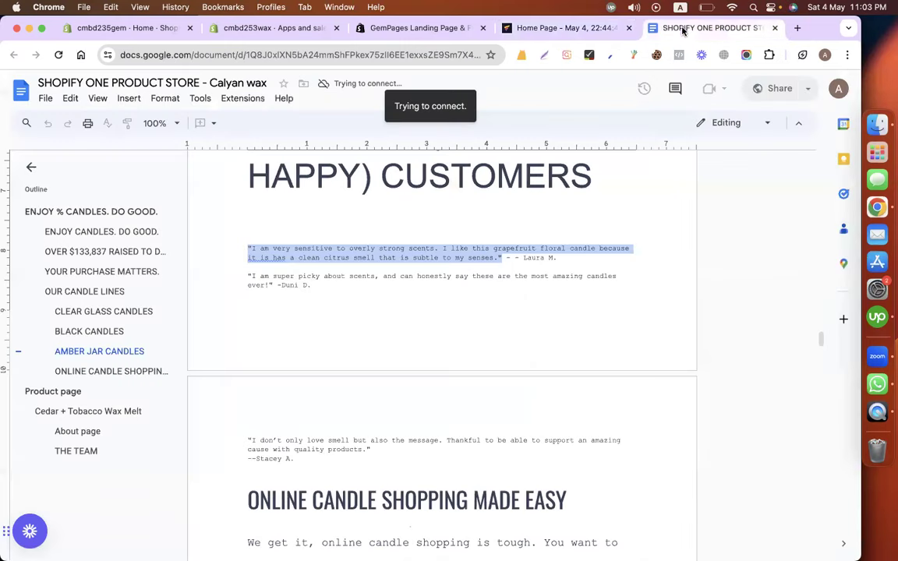
pyautogui.click(504, 258)
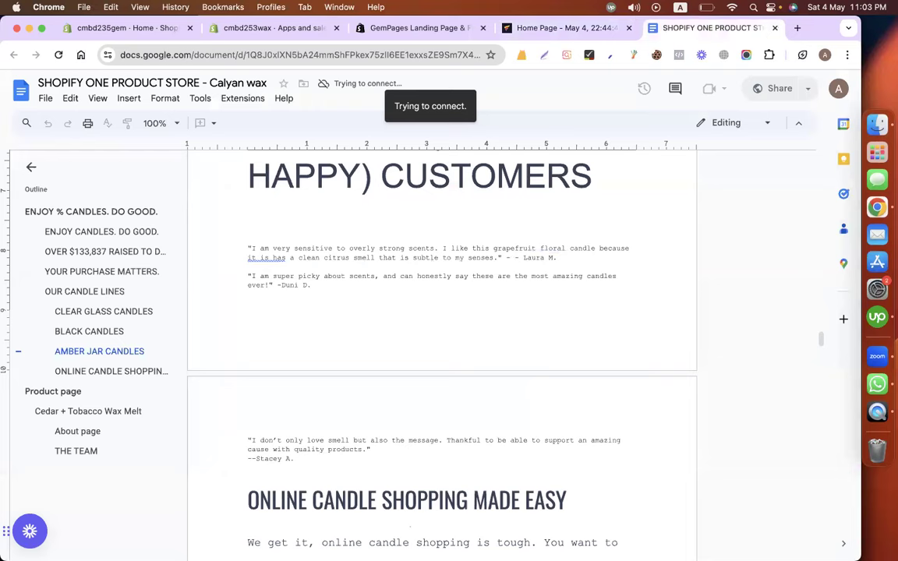
pyautogui.moveTo(515, 258); pyautogui.dragTo(551, 258)
# Delete the first review's 'You're walking on a cloud!' title.
pyautogui.click(554, 29)
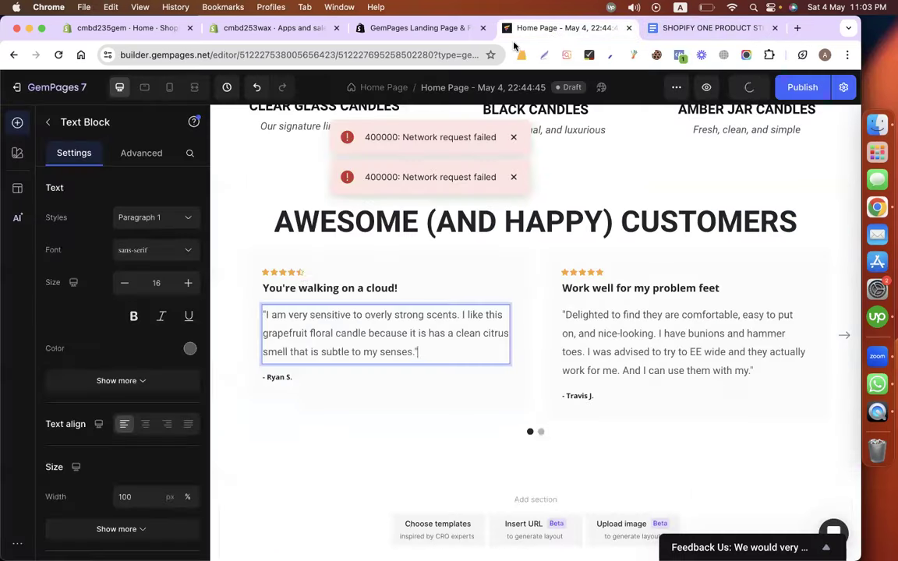
pyautogui.click(289, 292)
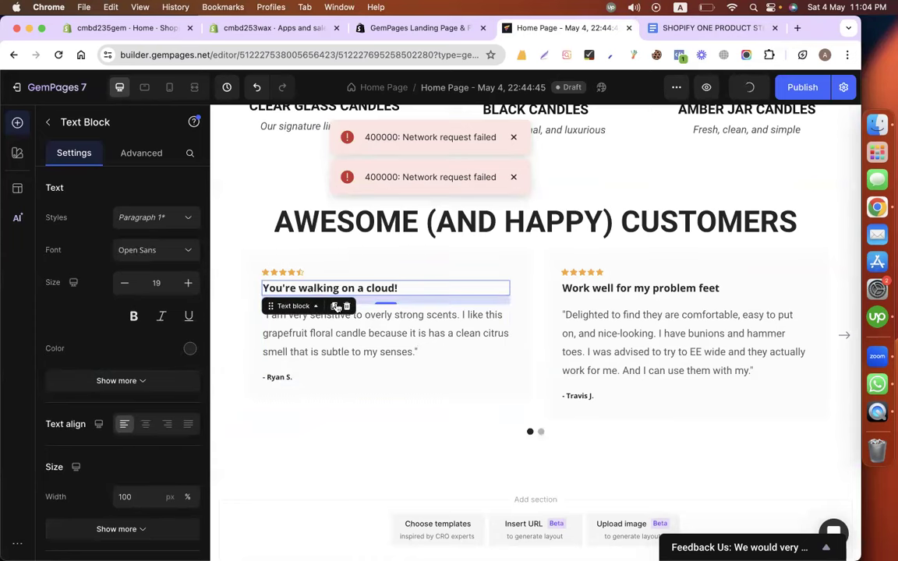
pyautogui.click(347, 306)
# Replace the first review's reviewer name with the testimonial author's name.
pyautogui.click(269, 355)
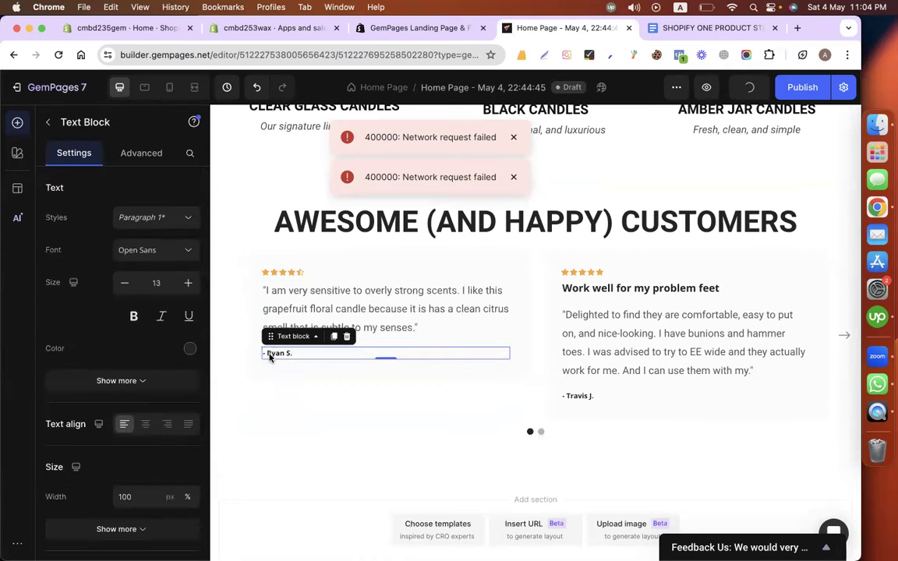
pyautogui.doubleClick(270, 355)
pyautogui.write('- Laura M')
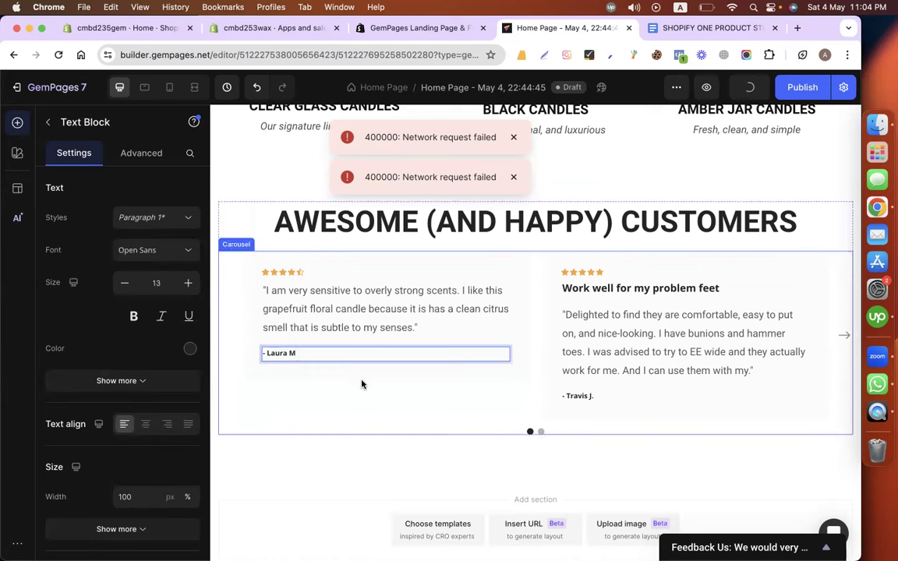
pyautogui.click(322, 277)
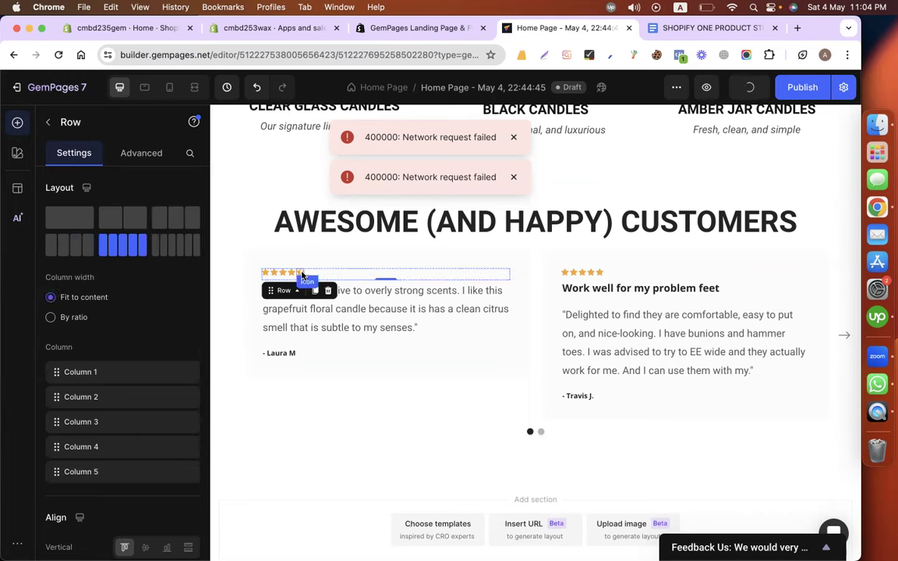
# Search the half-star rating icon's icon picker for 'star' and 'rating', then close and reopen it.
pyautogui.click(302, 274)
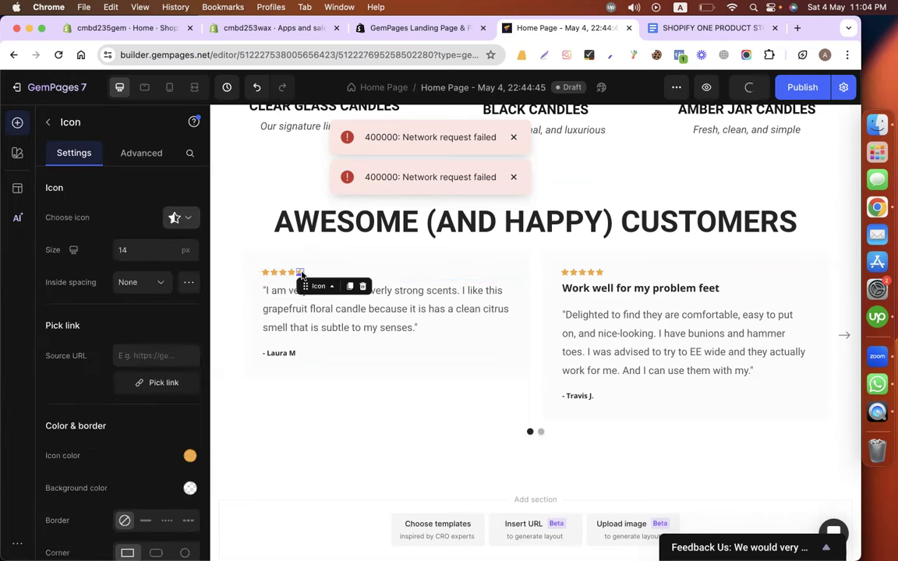
pyautogui.click(188, 222)
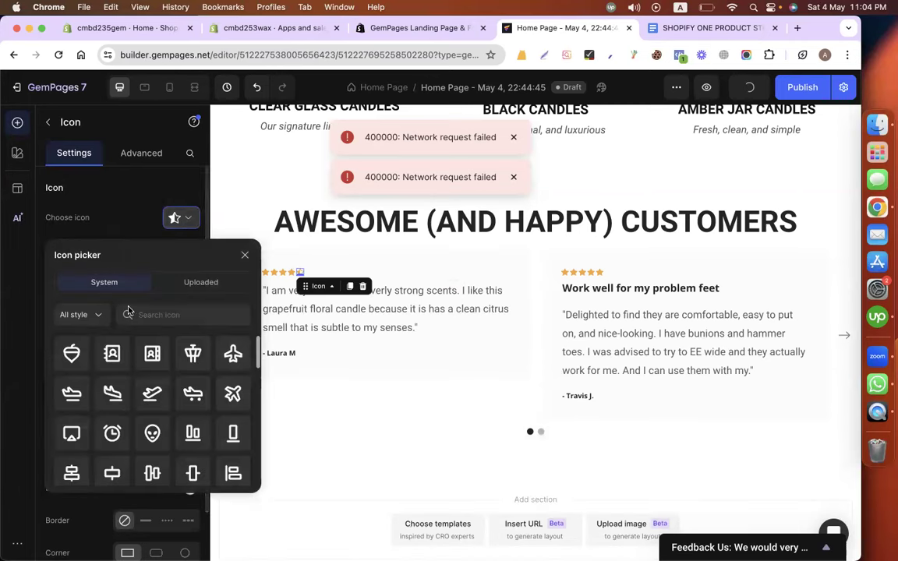
pyautogui.click(152, 317)
pyautogui.write('icon')
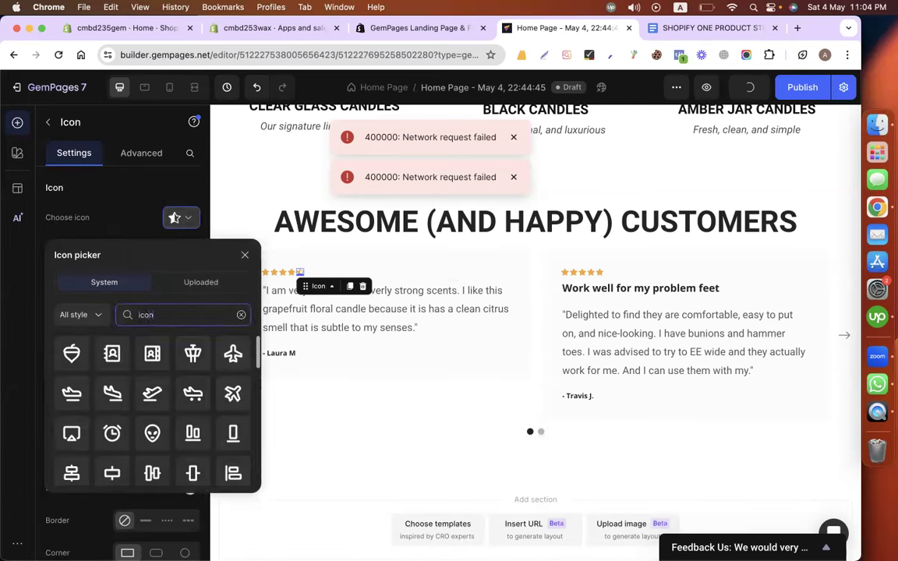
pyautogui.press('BackSpace')
pyautogui.press('BackSpace')
pyautogui.press('BackSpace')
pyautogui.press('BackSpace')
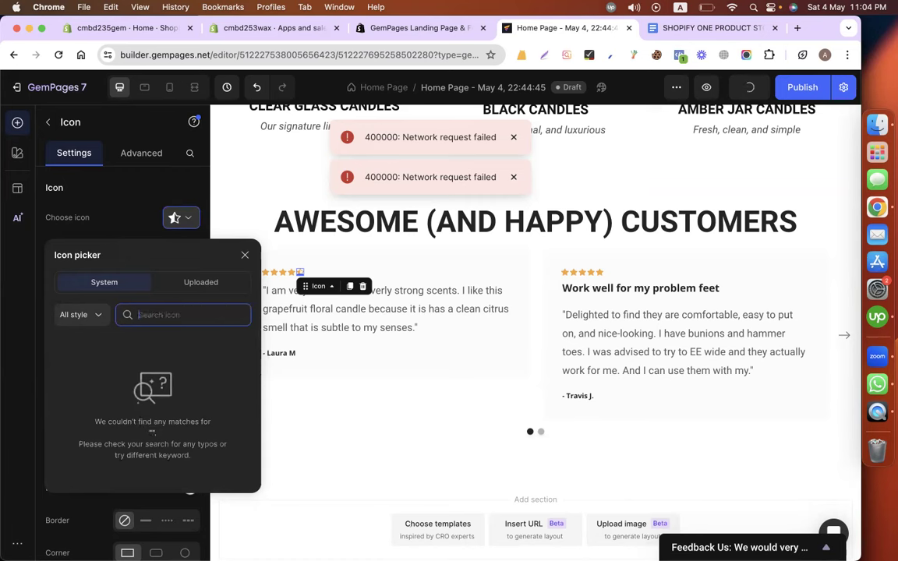
pyautogui.write('star')
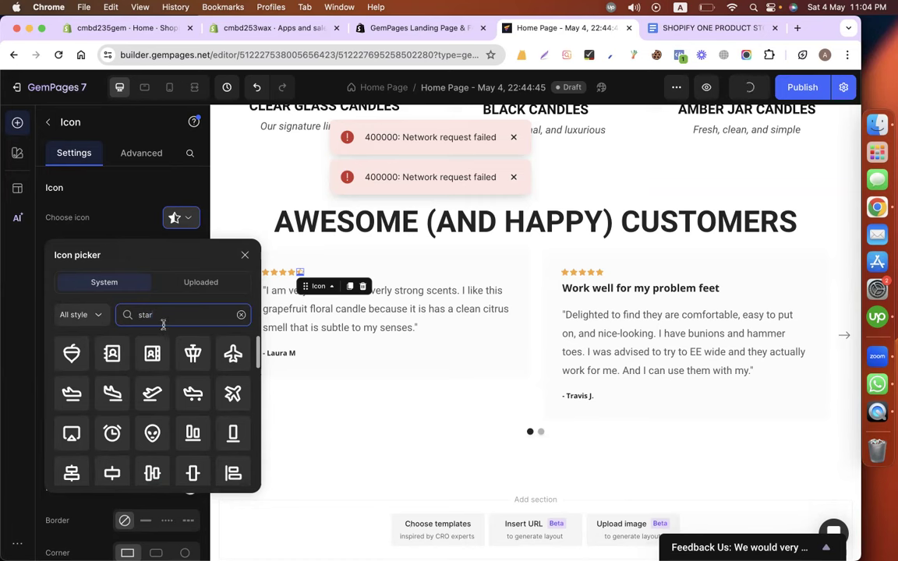
pyautogui.press('BackSpace')
pyautogui.press('BackSpace')
pyautogui.press('BackSpace')
pyautogui.press('BackSpace')
pyautogui.write('rating')
pyautogui.scroll(-3, 153, 428)
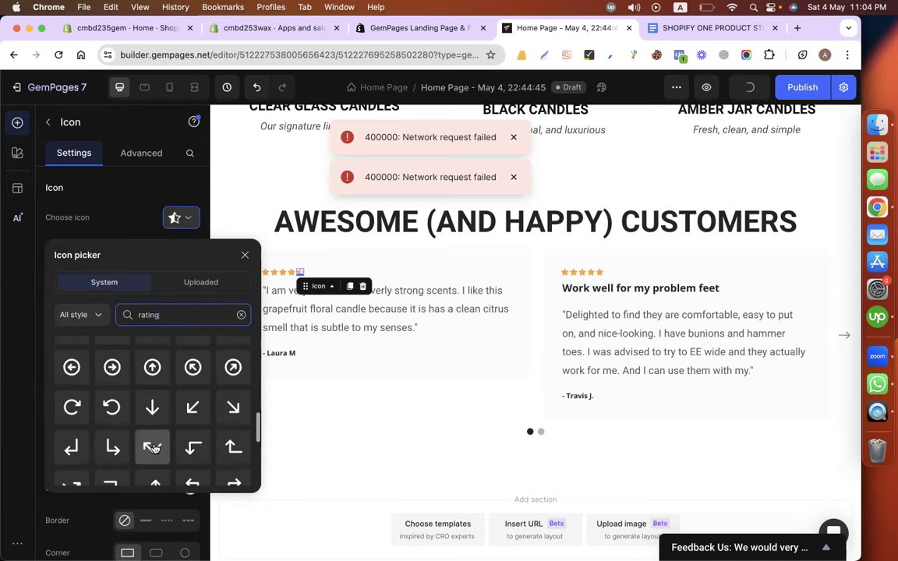
pyautogui.click(245, 255)
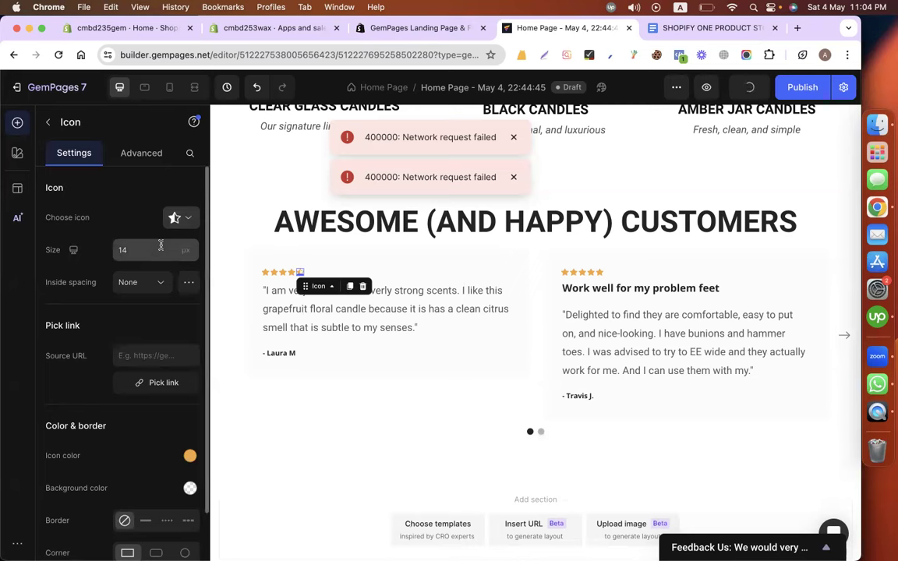
pyautogui.click(186, 224)
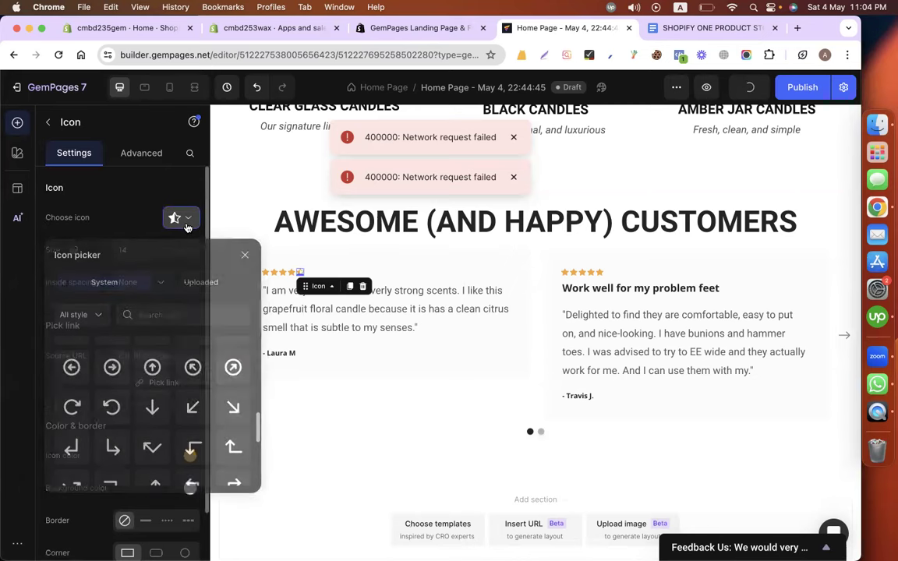
pyautogui.moveTo(306, 286); pyautogui.dragTo(291, 274)
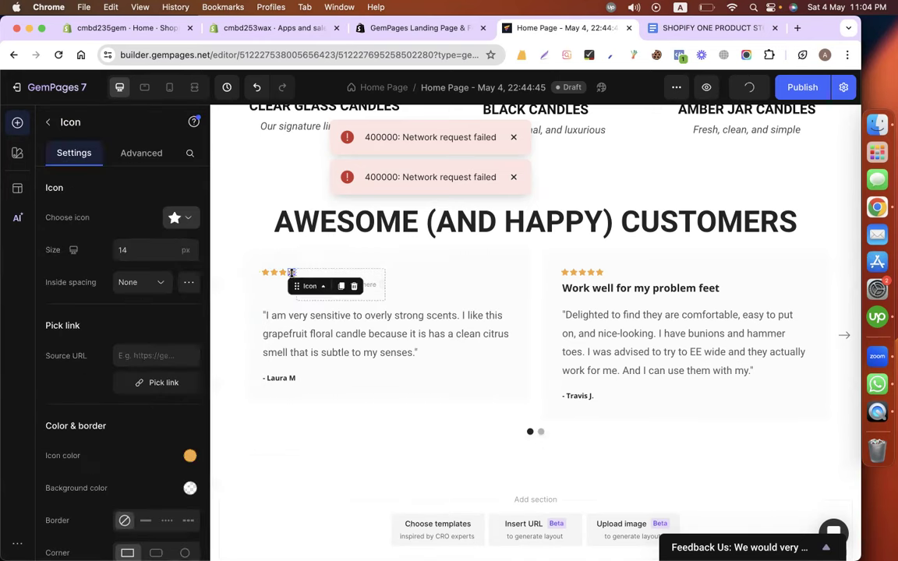
pyautogui.click(342, 287)
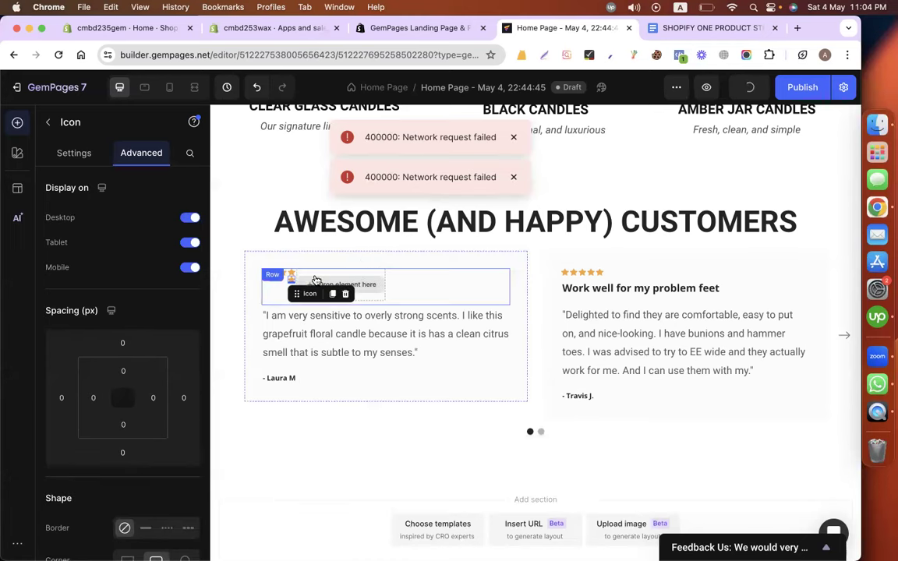
pyautogui.click(257, 88)
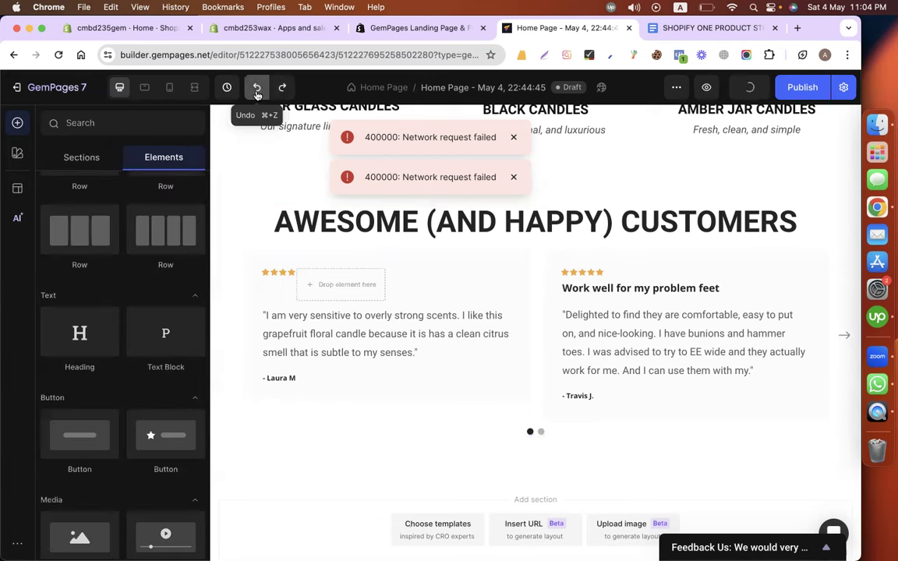
pyautogui.click(258, 92)
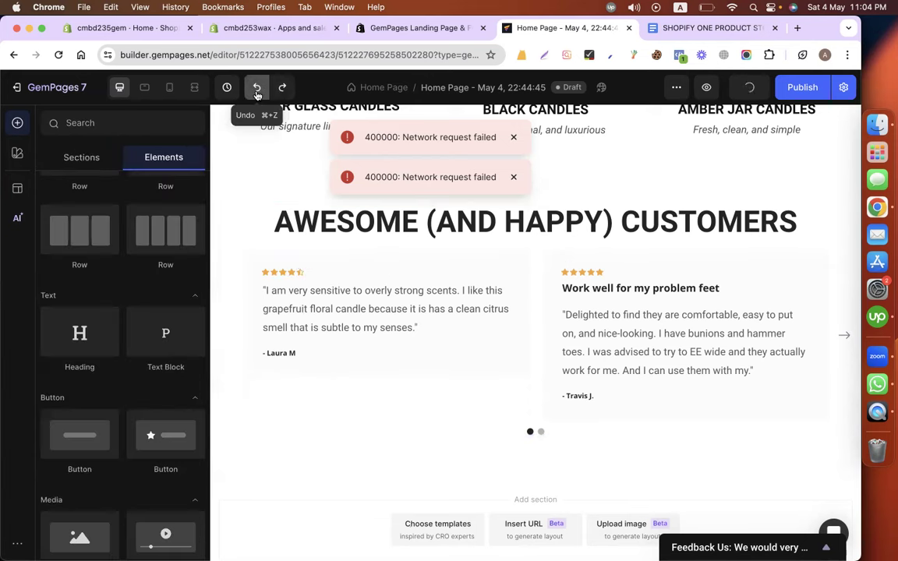
pyautogui.click(289, 275)
pyautogui.rightClick(289, 274)
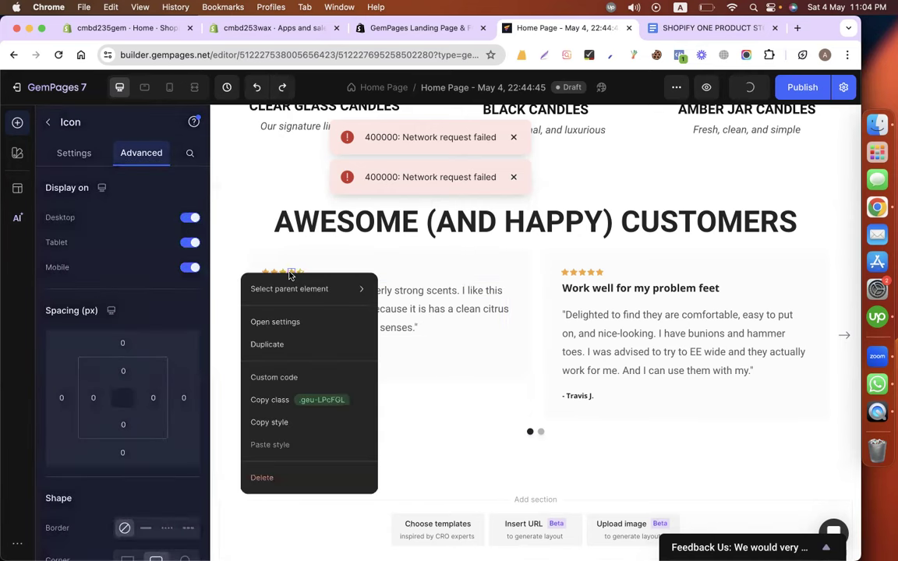
pyautogui.click(266, 344)
pyautogui.moveTo(293, 279)
pyautogui.mouseDown()
pyautogui.moveTo(280, 287)
pyautogui.moveTo(292, 272)
pyautogui.mouseUp()
pyautogui.click(341, 287)
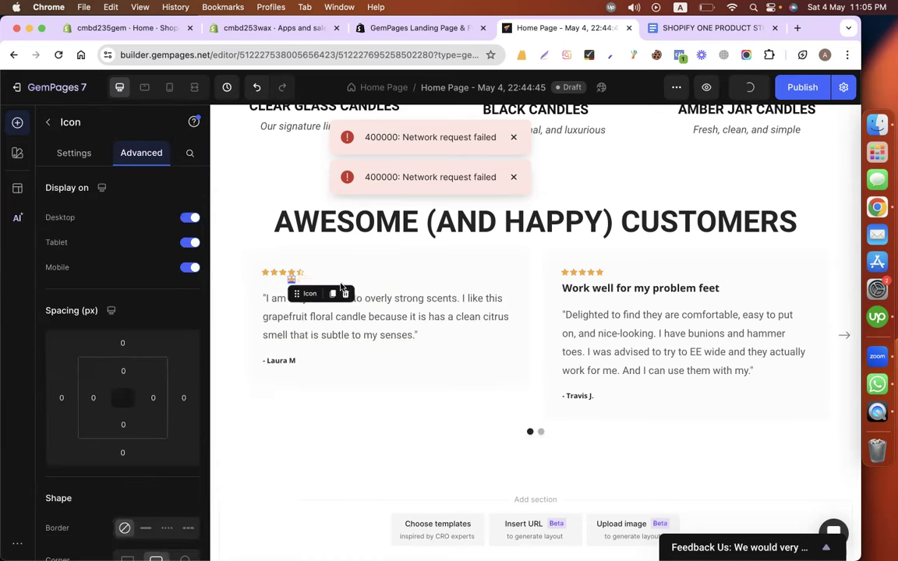
pyautogui.click(345, 295)
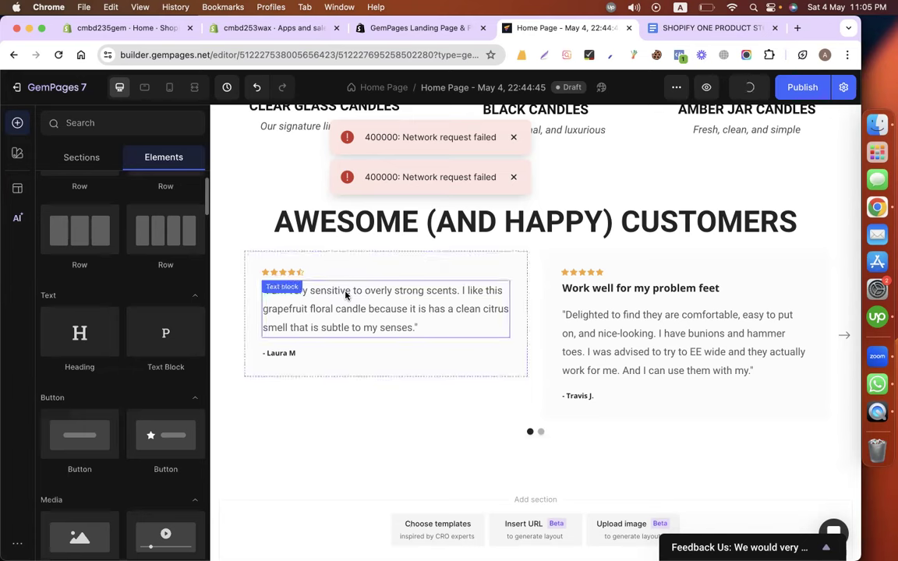
# Duplicate the second card's five-star row into the first card, replacing its half-star rating.
pyautogui.click(585, 273)
pyautogui.click(606, 278)
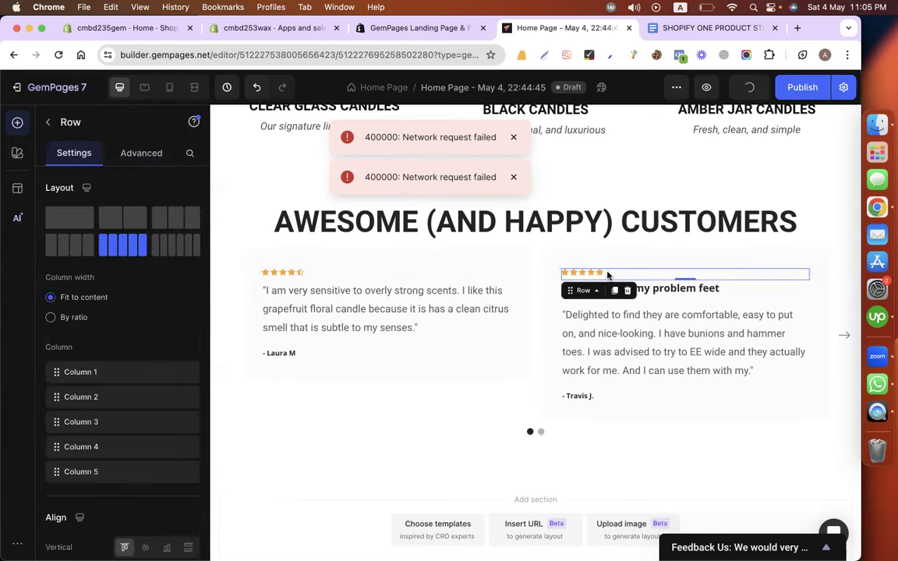
pyautogui.rightClick(607, 279)
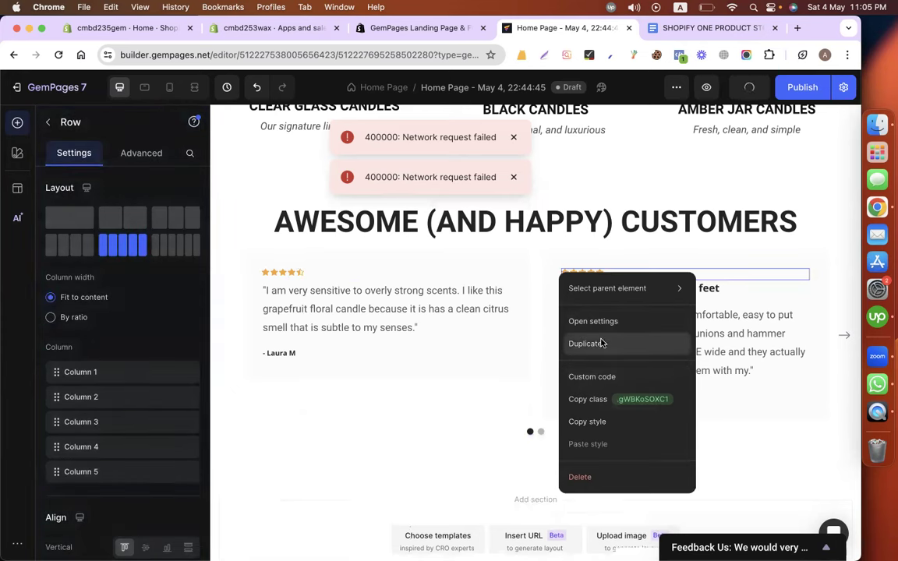
pyautogui.click(602, 343)
pyautogui.moveTo(343, 278); pyautogui.dragTo(299, 280)
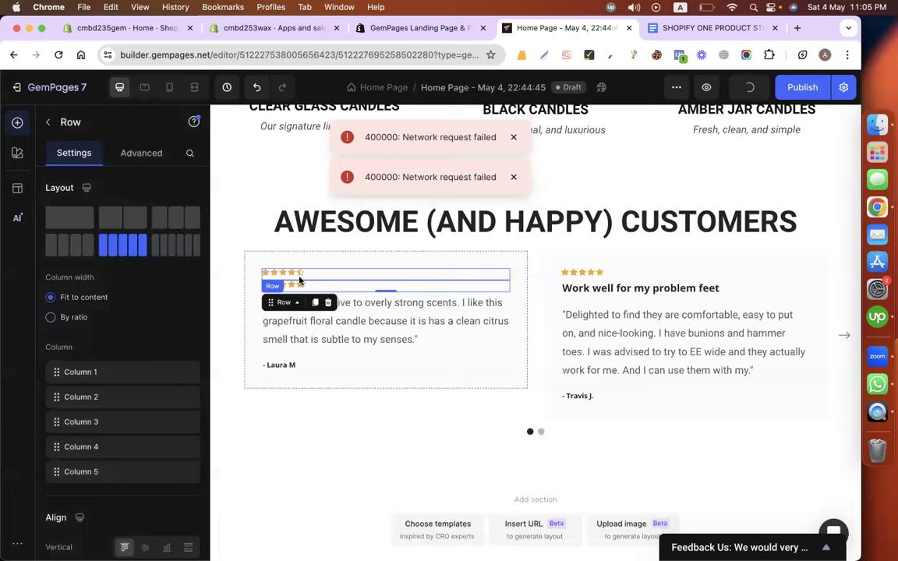
pyautogui.click(327, 303)
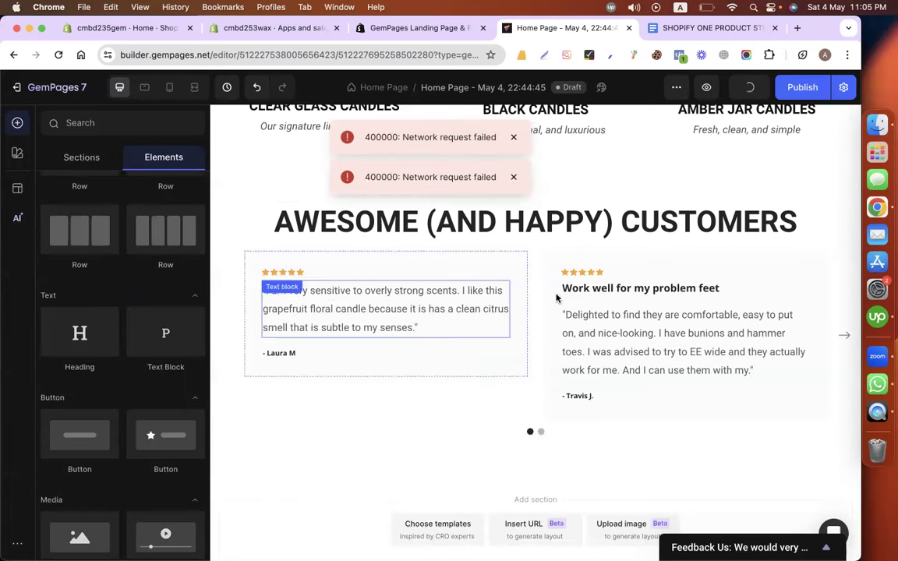
# Delete the 'Work well for my problem feet' heading from the second review card.
pyautogui.click(600, 268)
pyautogui.click(683, 276)
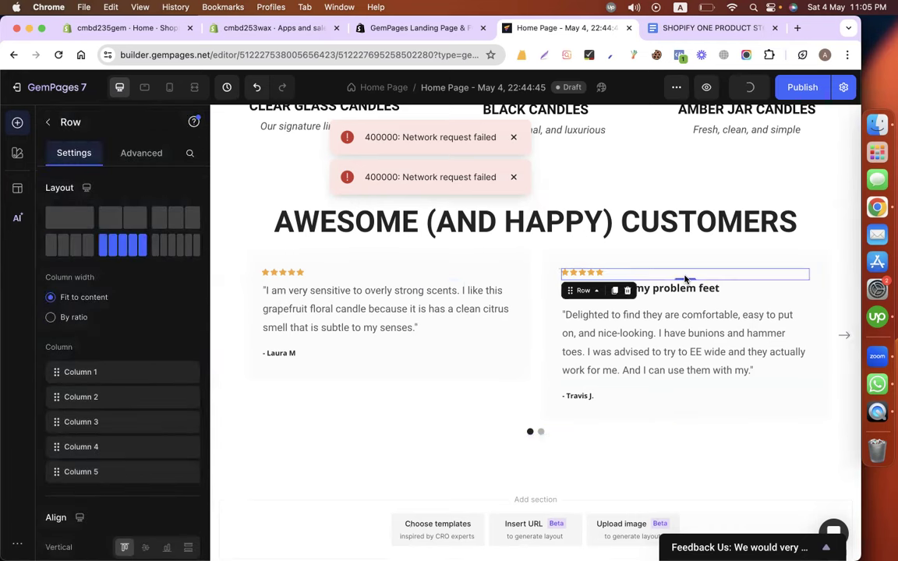
pyautogui.click(651, 294)
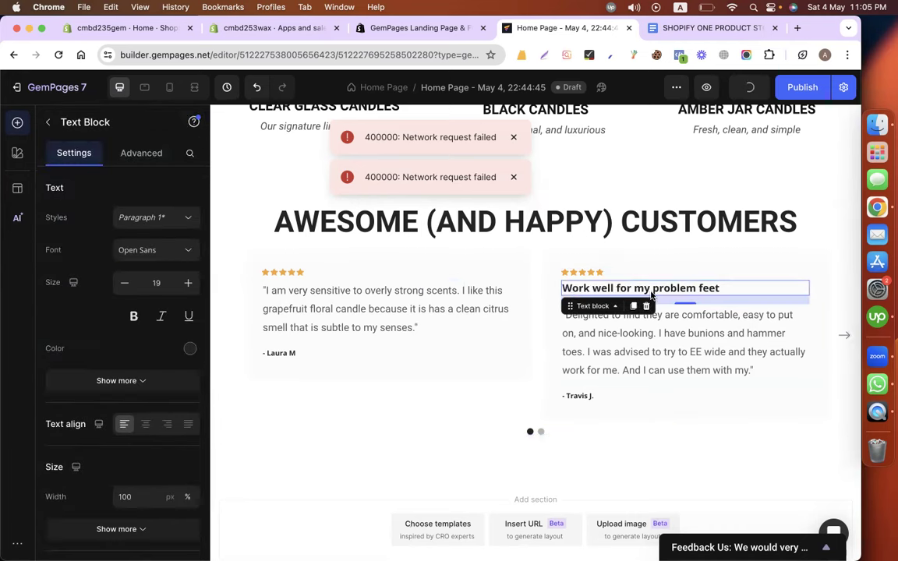
pyautogui.rightClick(607, 289)
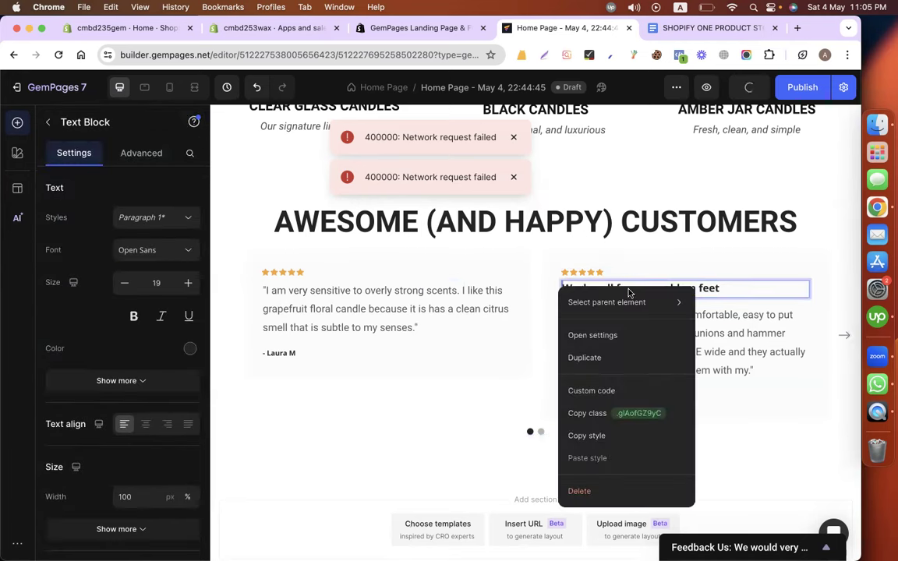
pyautogui.click(579, 488)
pyautogui.click(691, 27)
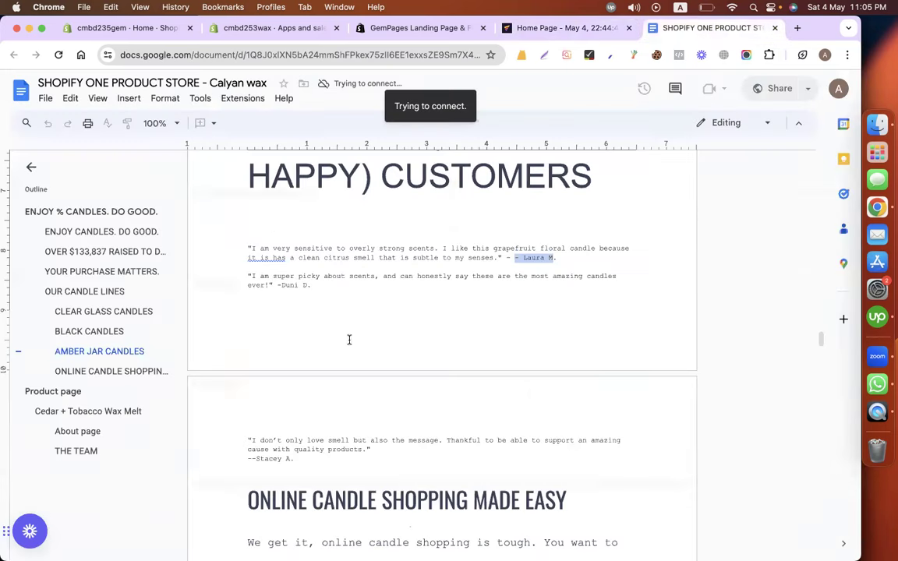
# Paste the 'I am super picky about scents' quote over the second review card's old quote.
pyautogui.moveTo(247, 276); pyautogui.dragTo(268, 284)
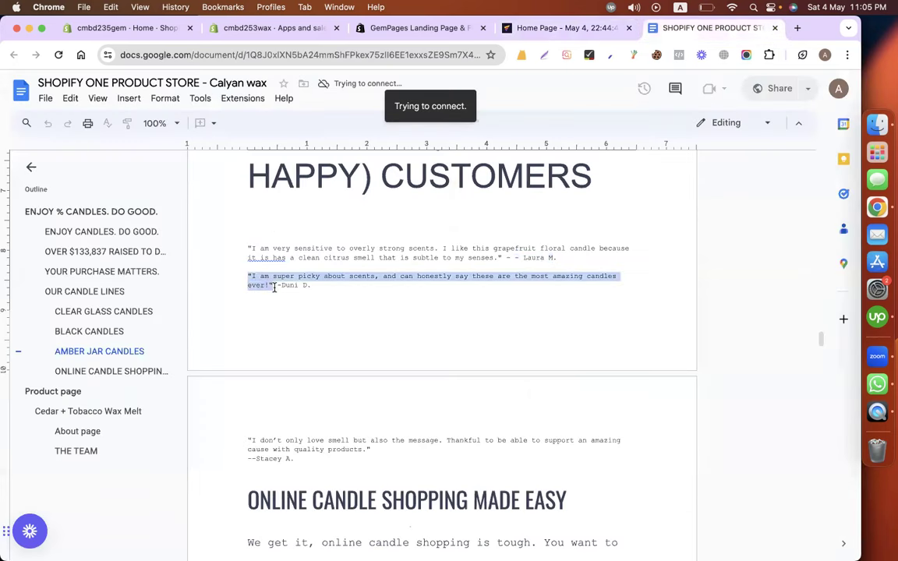
pyautogui.click(514, 30)
pyautogui.click(613, 311)
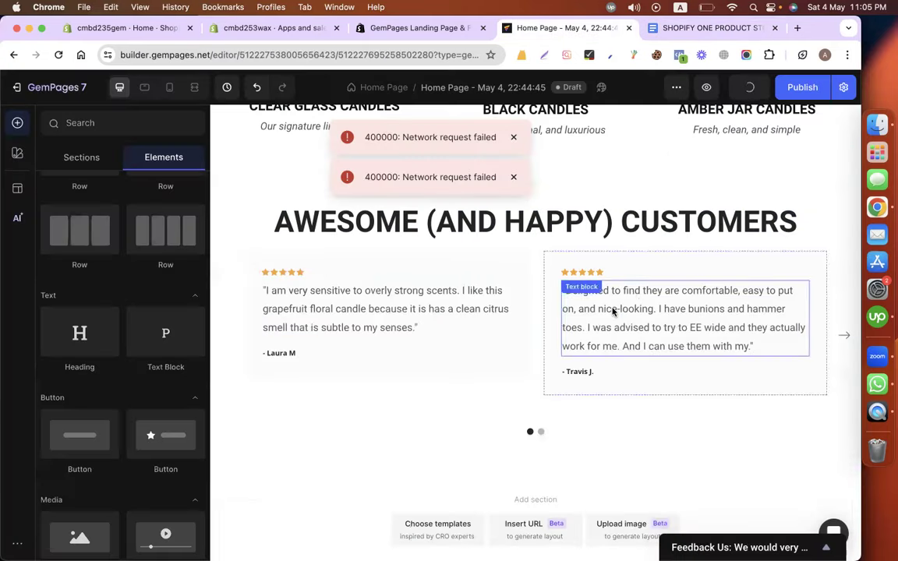
pyautogui.doubleClick(613, 311)
pyautogui.write('"I am super picky about scents, and can honestly say these are the most amazing candles ever!"')
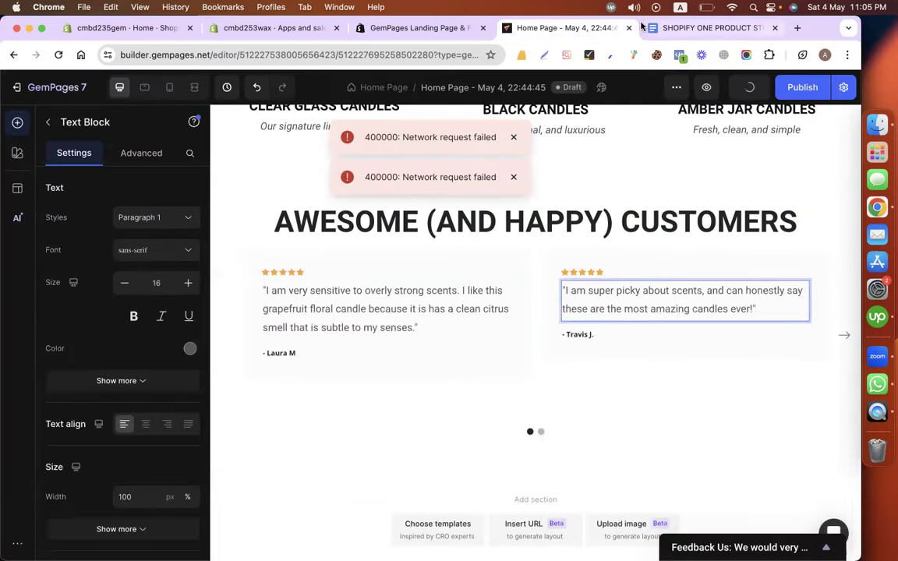
# Replace the second card's reviewer name with the reviewer credited in the doc.
pyautogui.click(691, 27)
pyautogui.click(279, 287)
pyautogui.moveTo(278, 285); pyautogui.dragTo(311, 285)
pyautogui.press('super+c')
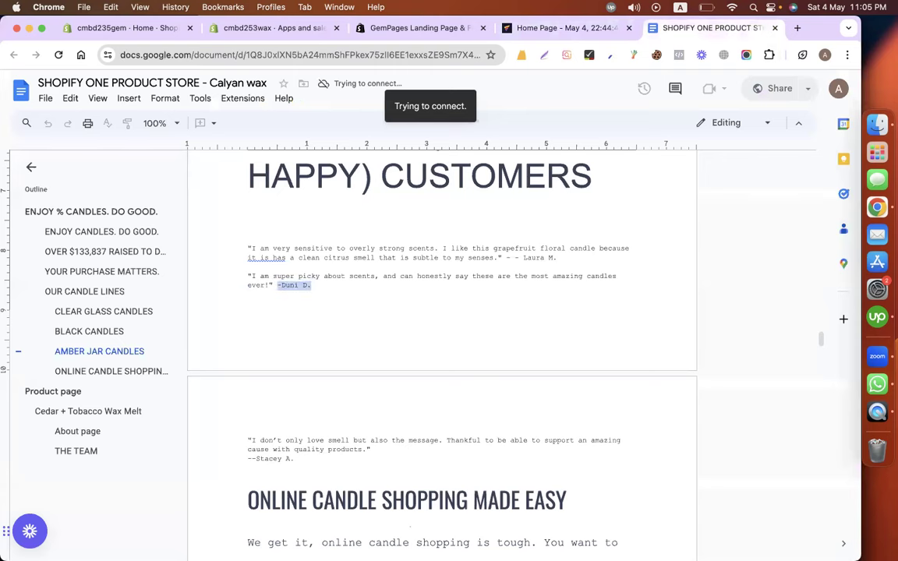
pyautogui.click(518, 34)
pyautogui.click(581, 341)
pyautogui.tripleClick(582, 337)
pyautogui.press('super+v')
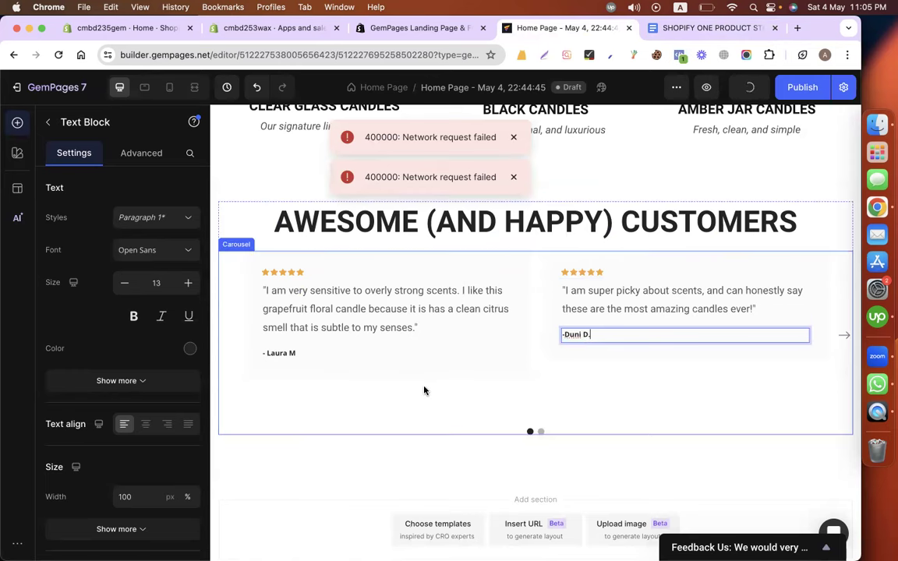
pyautogui.click(436, 408)
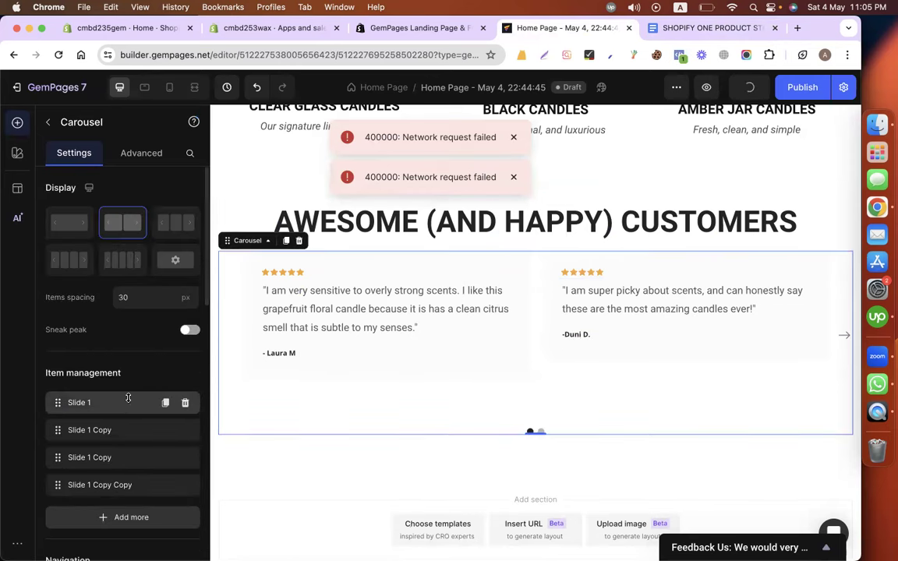
# Delete the 'Slide 1 Copy Copy' slide so three slides remain, then return to the doc's testimonials.
pyautogui.scroll(-2, 126, 428)
pyautogui.click(99, 379)
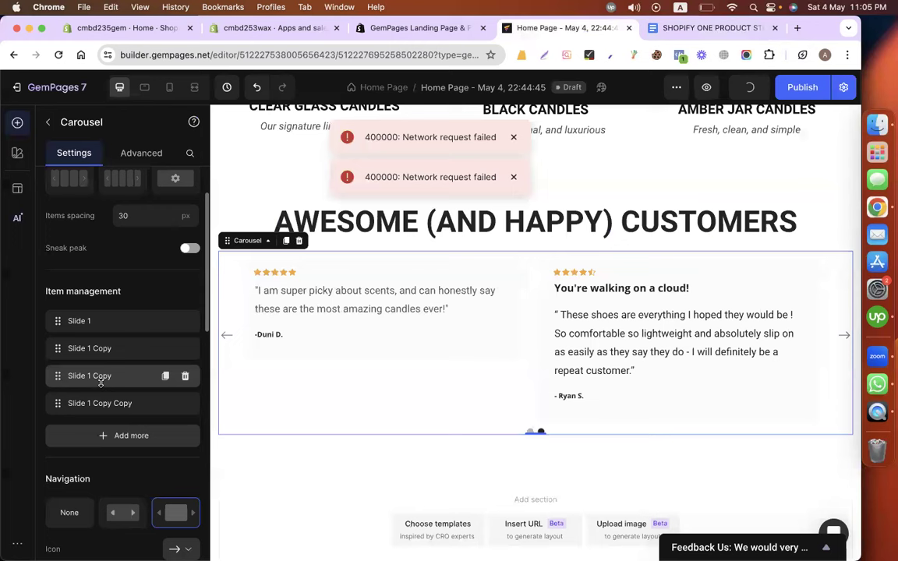
pyautogui.click(185, 403)
pyautogui.click(184, 403)
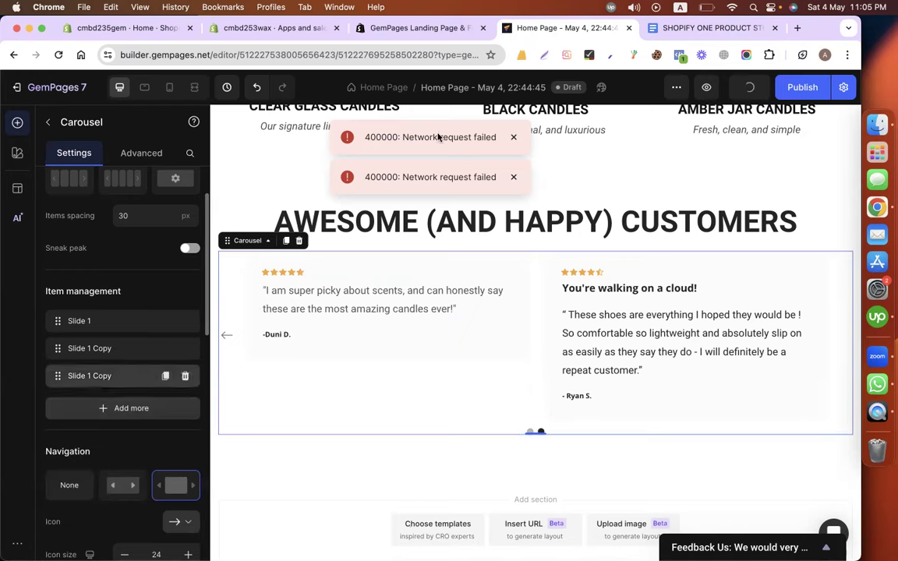
pyautogui.click(691, 28)
pyautogui.scroll(-2, 357, 399)
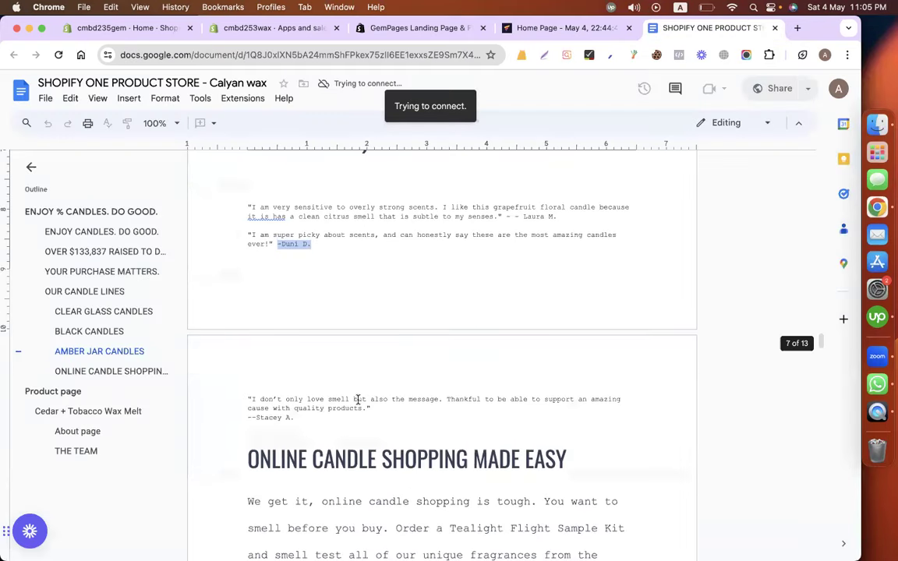
# Remove the card's 'You're walking on a cloud!' heading and paste in the 'I don't only love smell' quote.
pyautogui.moveTo(381, 406); pyautogui.dragTo(242, 402)
pyautogui.press('super+c')
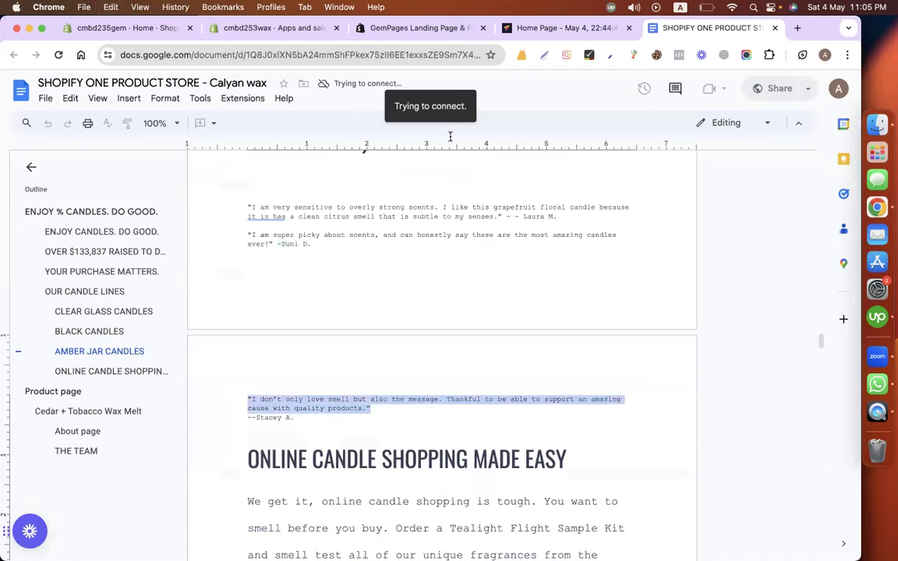
pyautogui.click(547, 28)
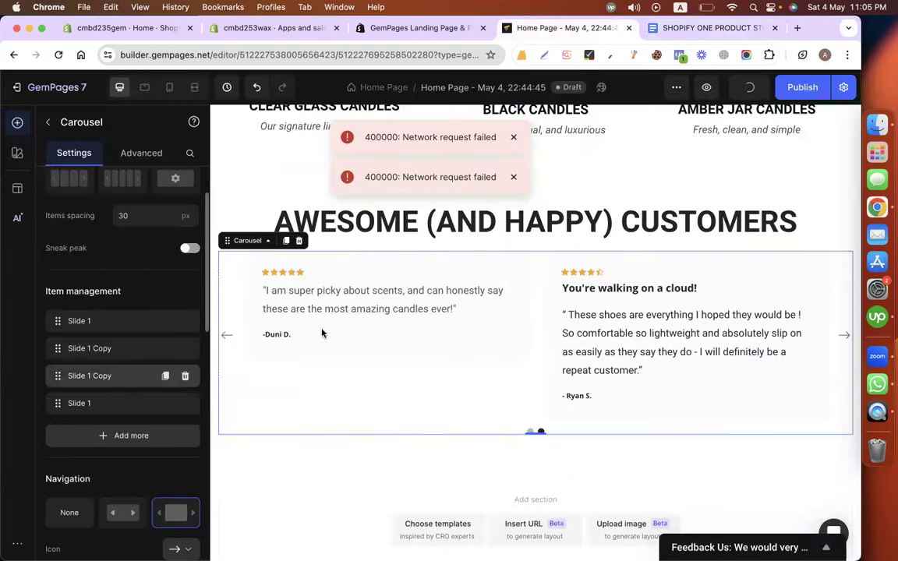
pyautogui.rightClick(610, 289)
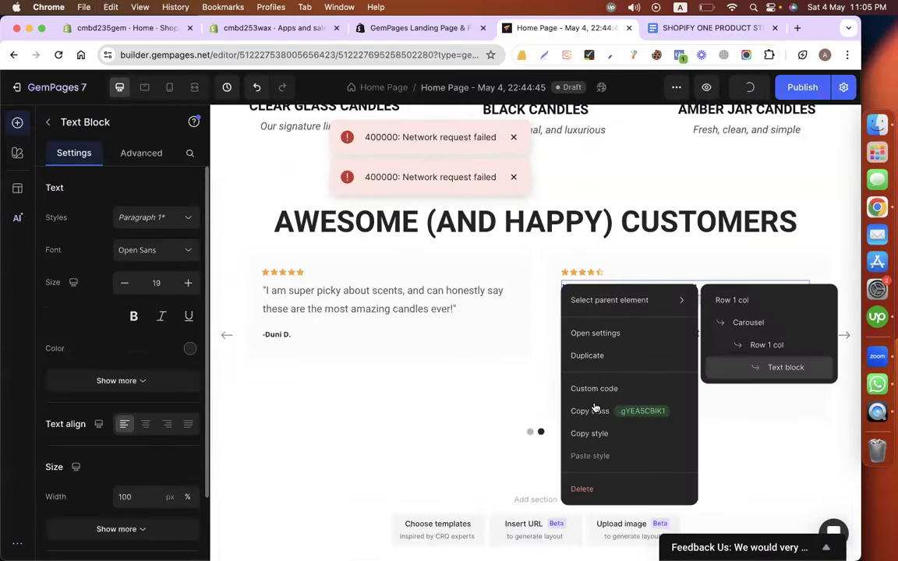
pyautogui.click(581, 488)
pyautogui.click(667, 334)
pyautogui.tripleClick(667, 333)
pyautogui.press('super+v')
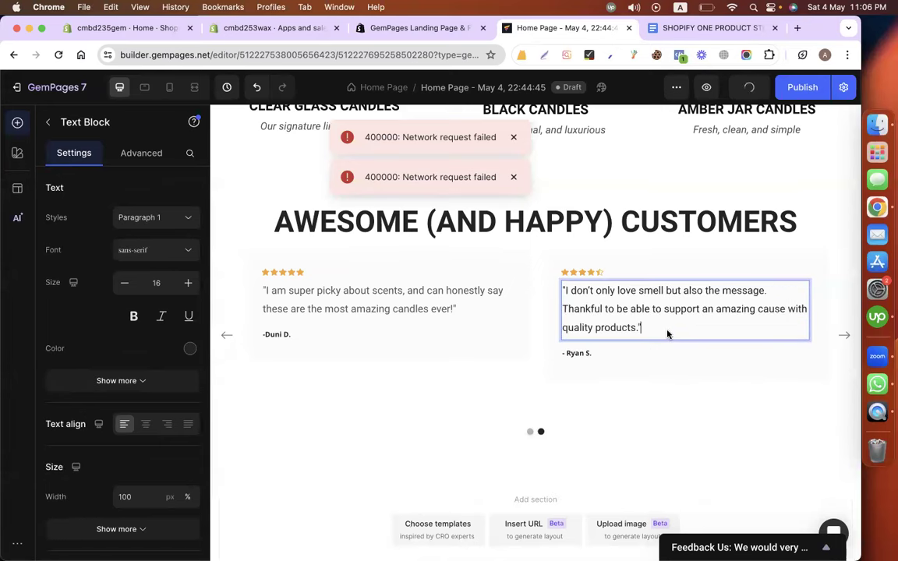
# Replace the card's reviewer name with the doc's reviewer and dismiss the network error.
pyautogui.click(688, 27)
pyautogui.moveTo(243, 419); pyautogui.dragTo(290, 420)
pyautogui.press('cmd+c')
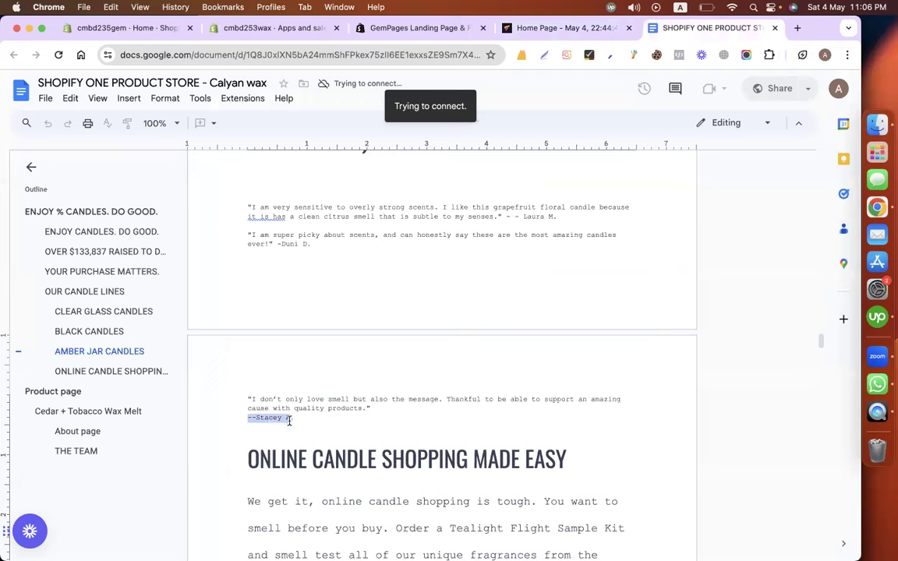
pyautogui.click(557, 27)
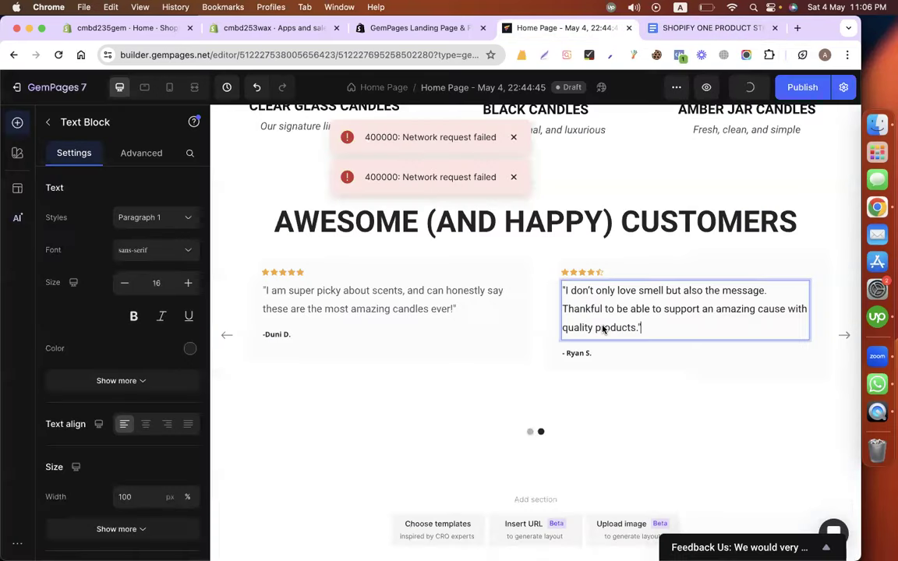
pyautogui.tripleClick(577, 355)
pyautogui.press('cmd+v')
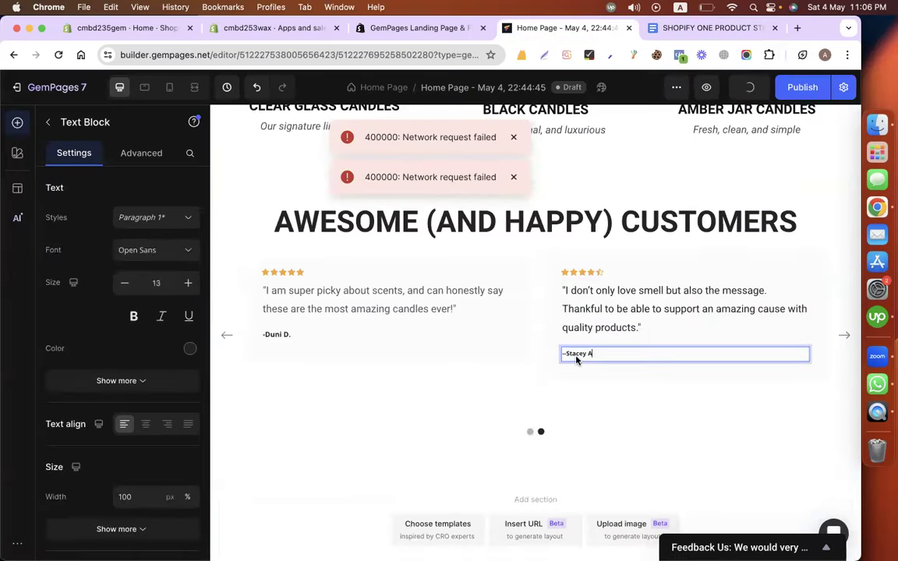
pyautogui.scroll(1, 362, 424)
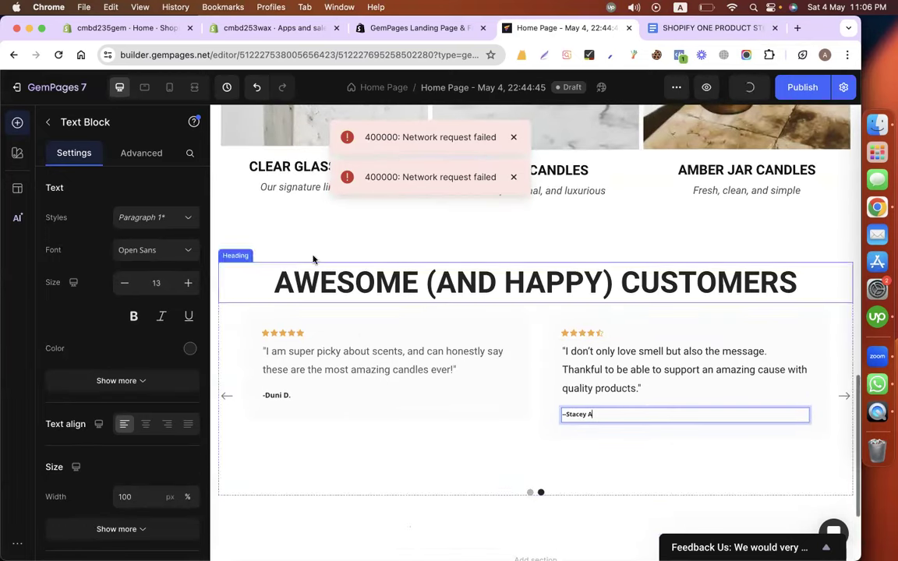
pyautogui.click(299, 234)
pyautogui.click(513, 137)
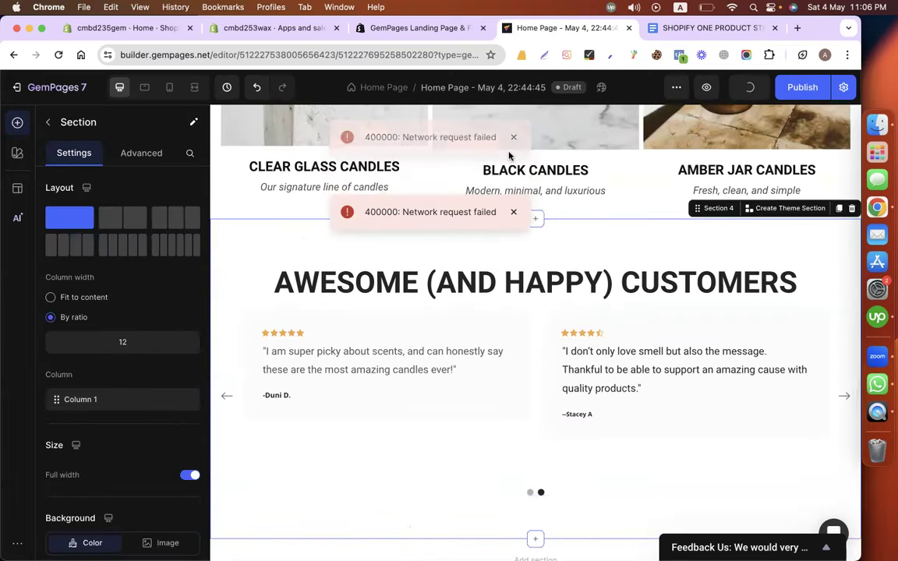
# Install and publish the store's default theme from Online Store > Themes.
pyautogui.click(512, 138)
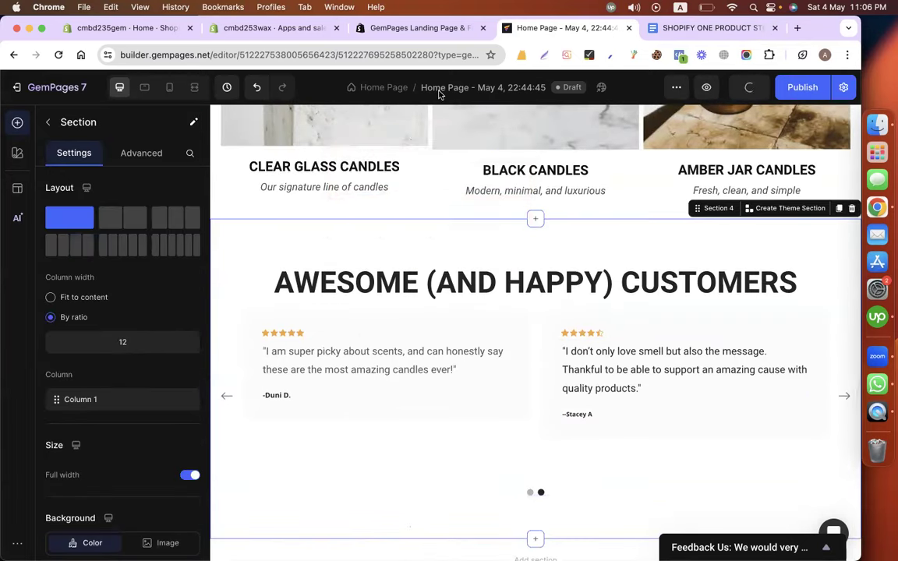
pyautogui.click(273, 35)
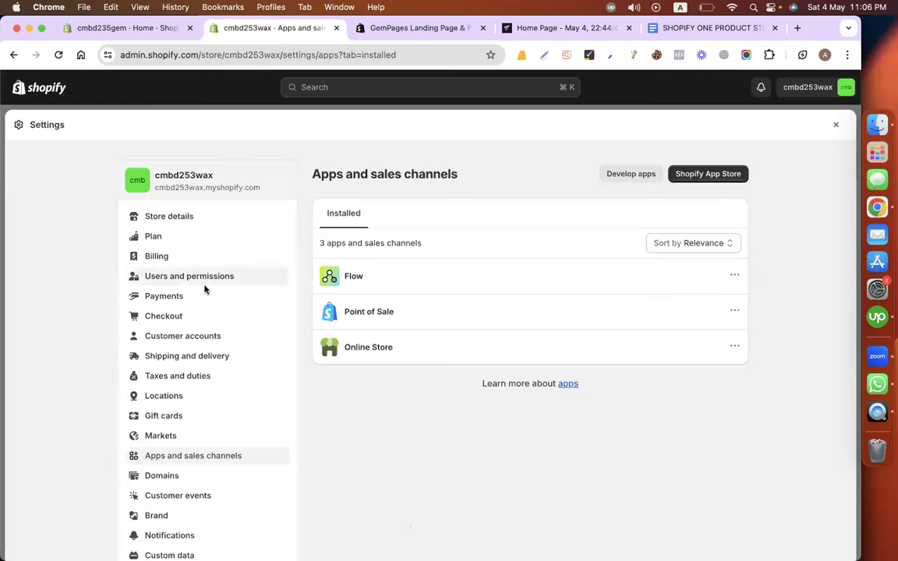
pyautogui.click(835, 125)
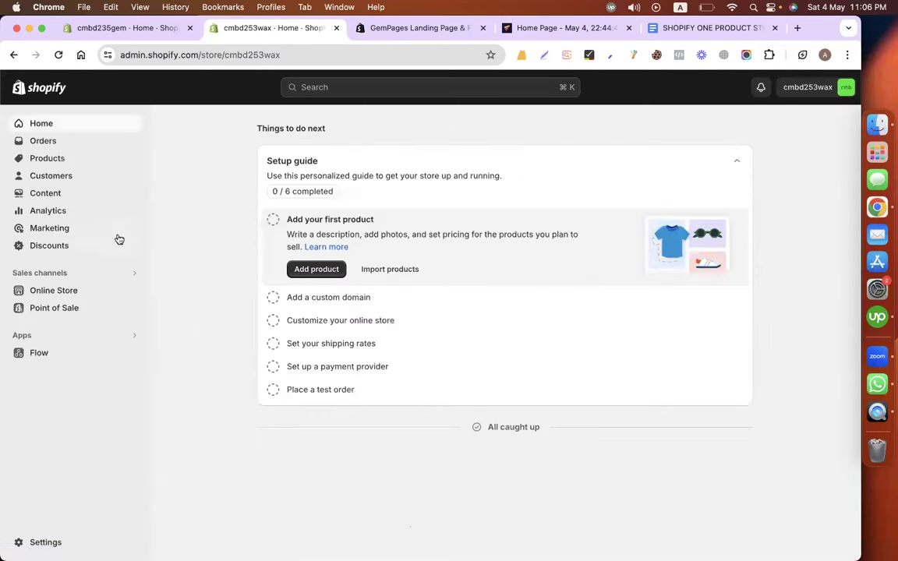
pyautogui.click(80, 289)
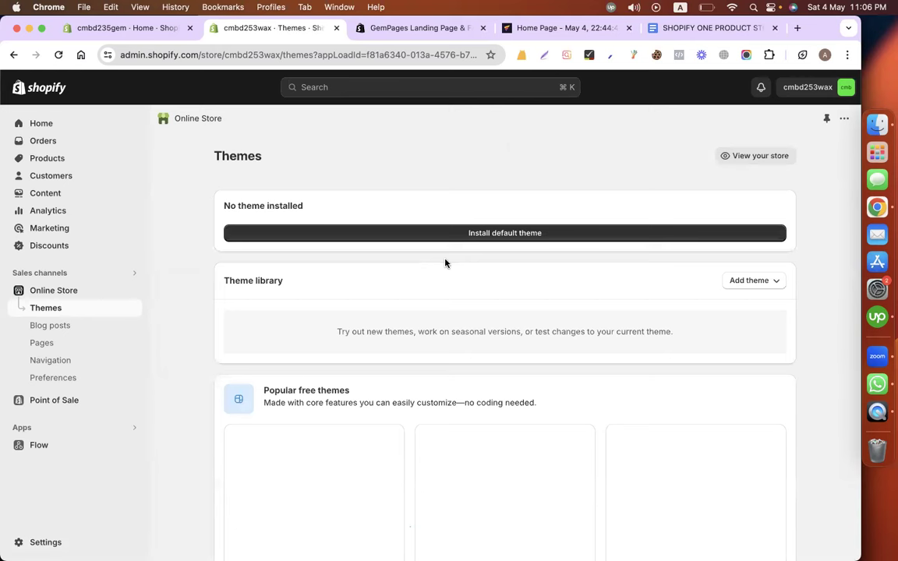
pyautogui.click(486, 233)
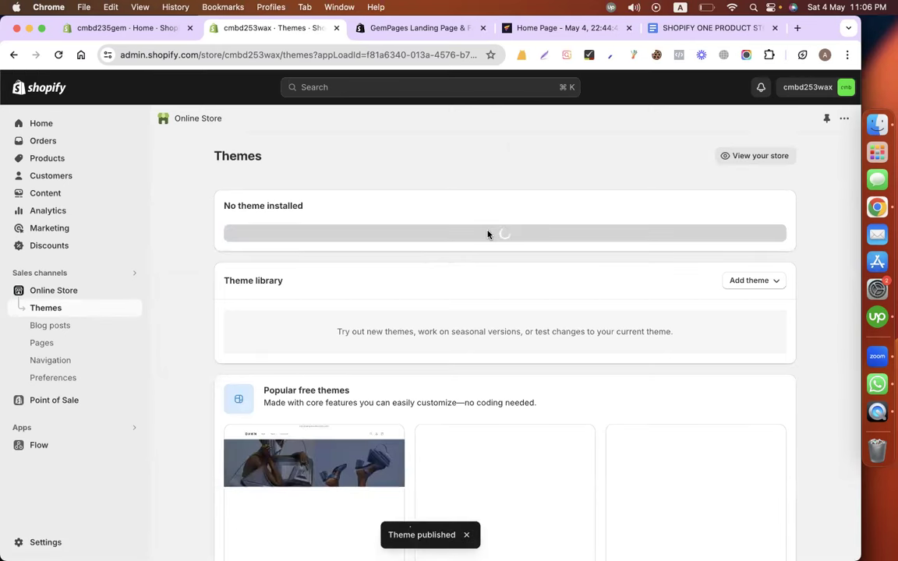
pyautogui.click(545, 28)
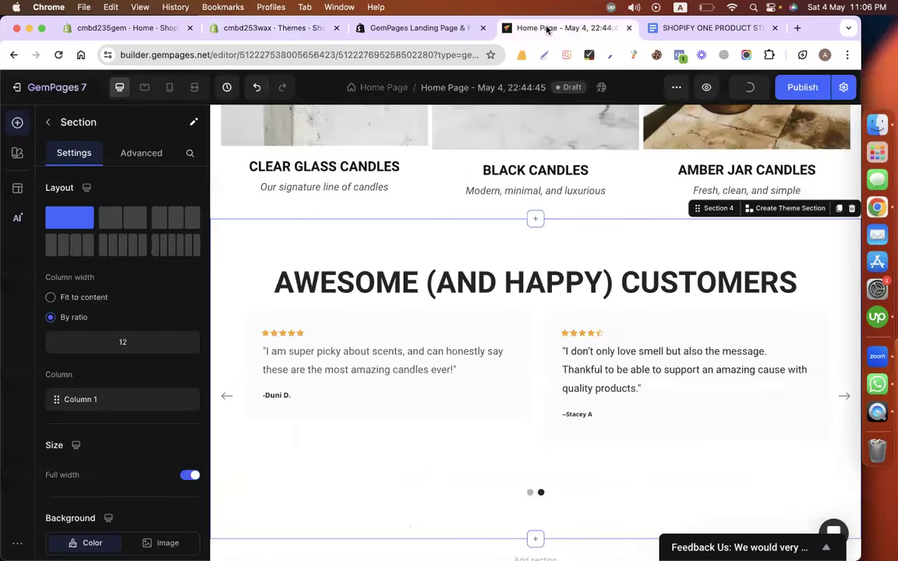
# Take a region screenshot of the tealight candle photo in the store copy doc.
pyautogui.scroll(-3, 418, 334)
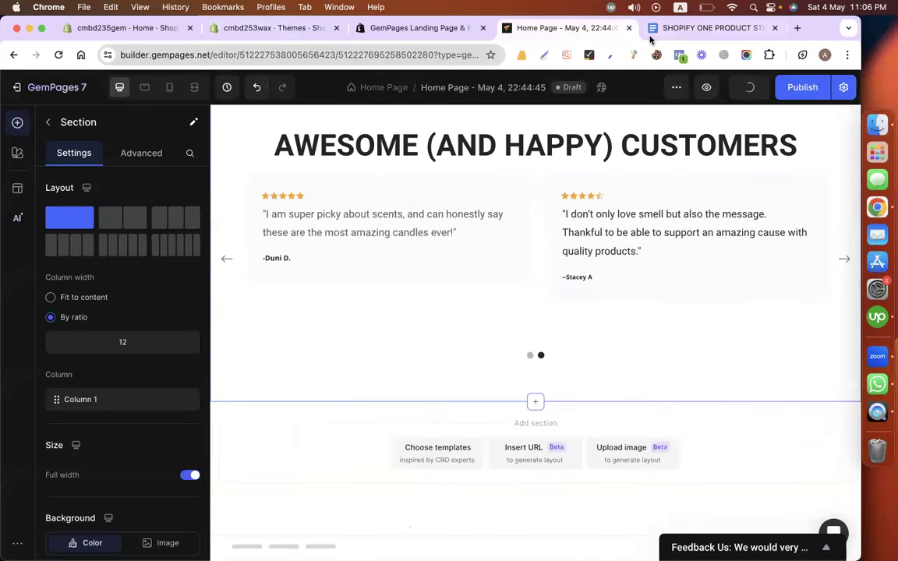
pyautogui.click(677, 28)
pyautogui.scroll(-4, 480, 300)
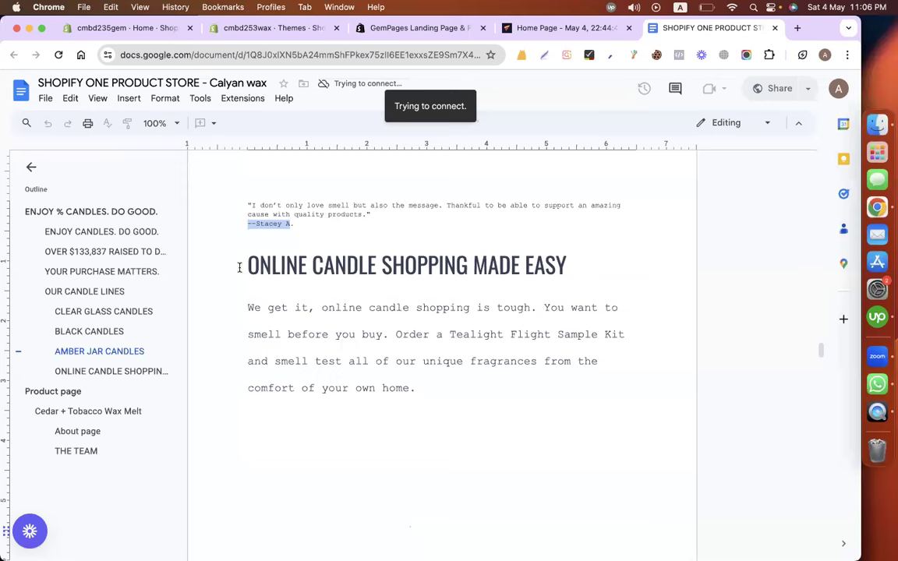
pyautogui.moveTo(238, 264); pyautogui.dragTo(611, 267)
pyautogui.click(411, 345)
pyautogui.scroll(-10, 411, 344)
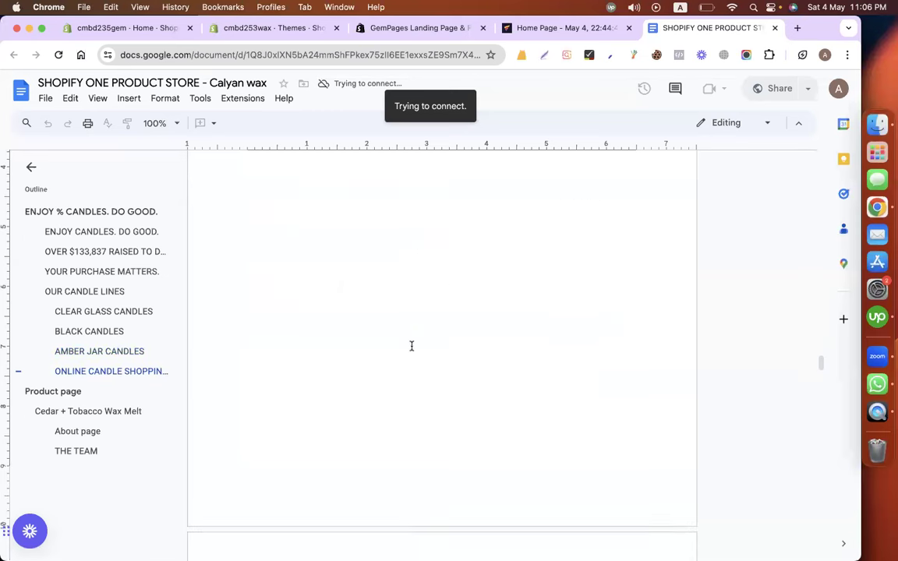
pyautogui.scroll(-4, 412, 346)
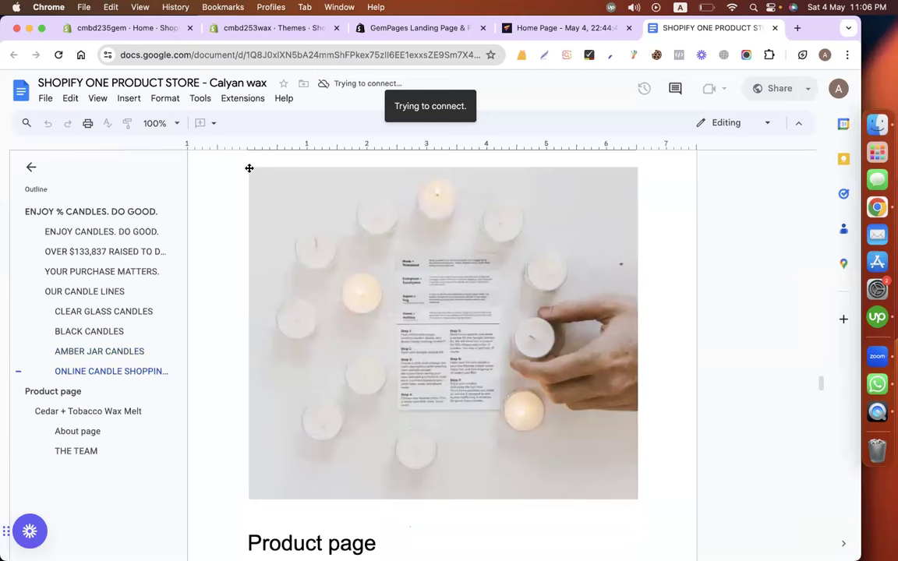
pyautogui.moveTo(249, 170); pyautogui.dragTo(635, 494)
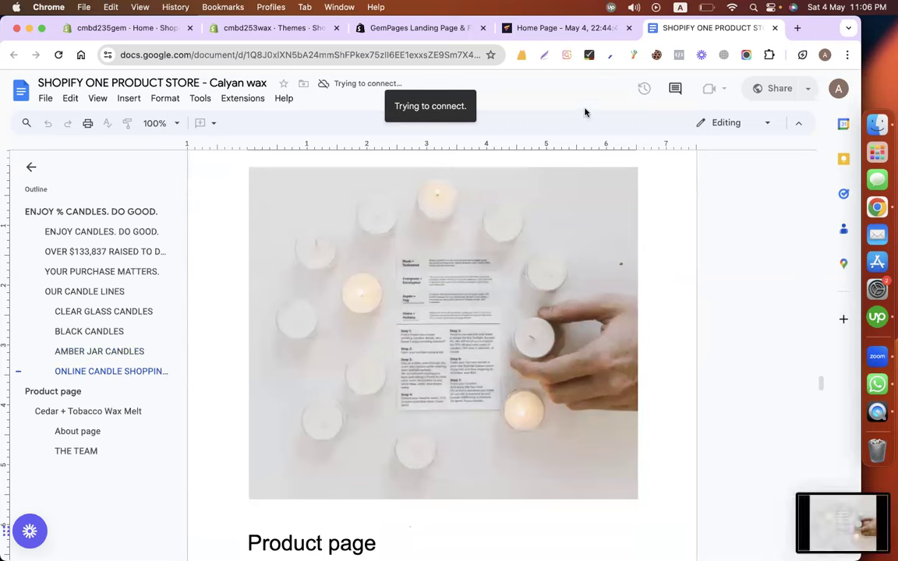
pyautogui.click(544, 31)
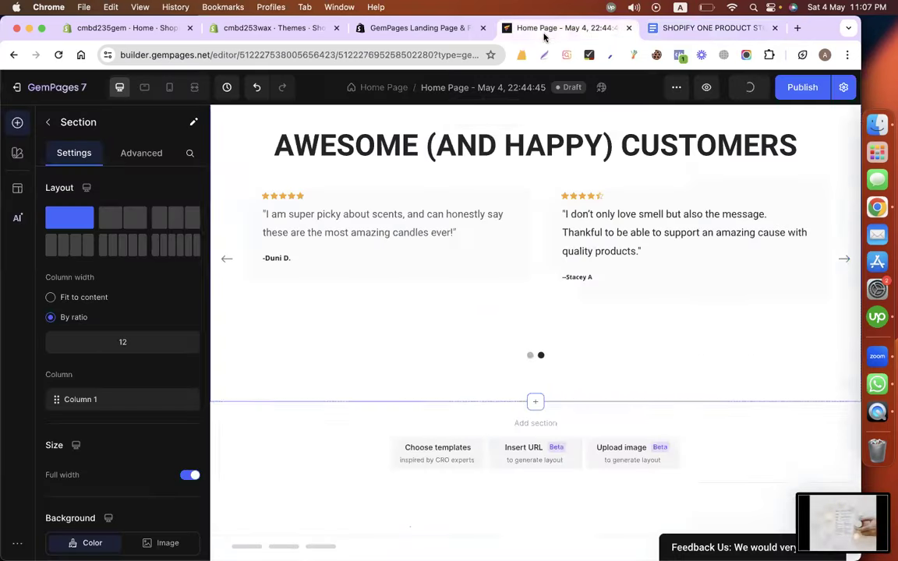
pyautogui.click(454, 460)
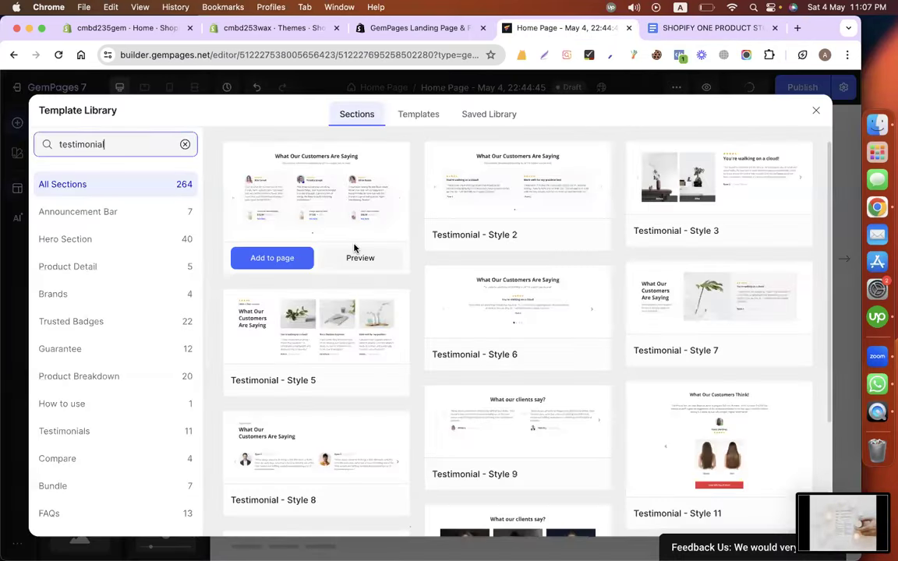
# Search the template library for 'hero' across All Sections and browse the banner layouts.
pyautogui.doubleClick(124, 146)
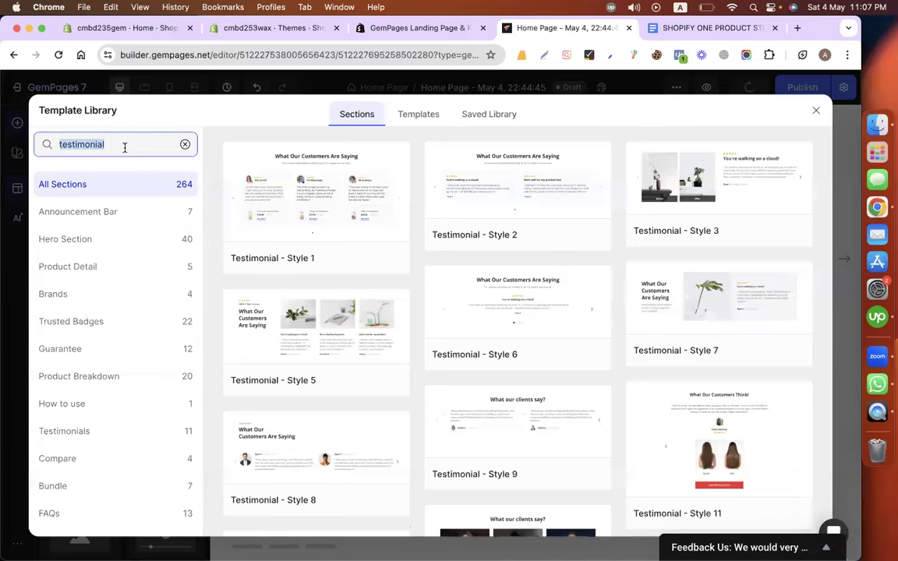
pyautogui.click(84, 248)
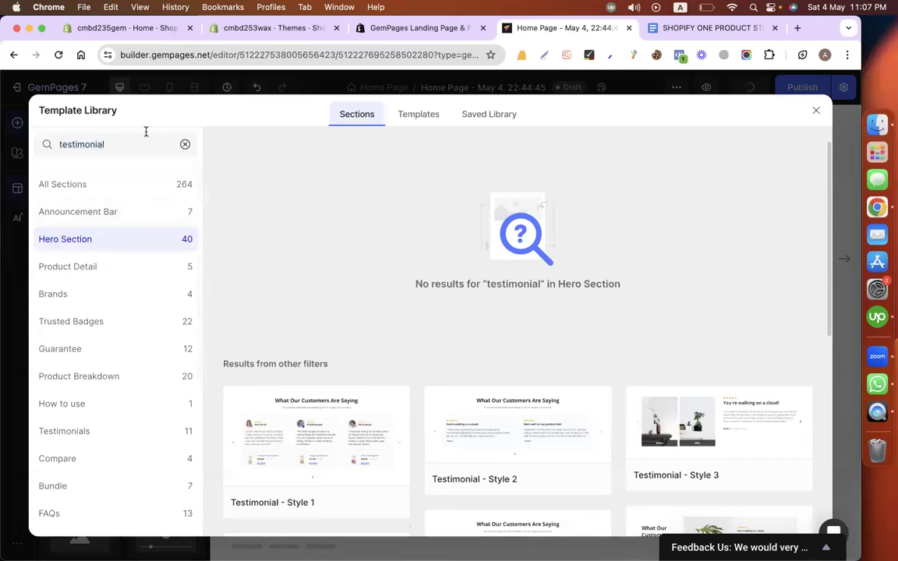
pyautogui.click(184, 144)
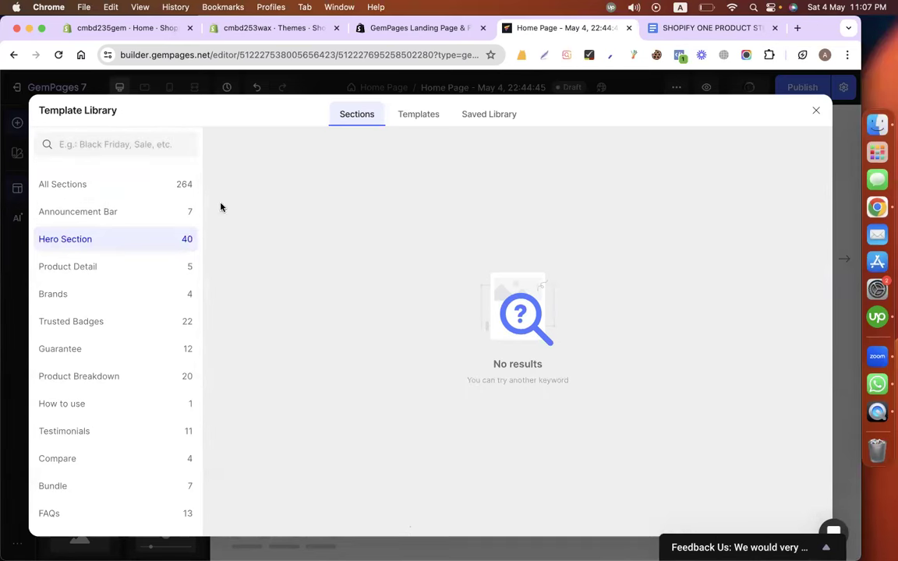
pyautogui.click(136, 143)
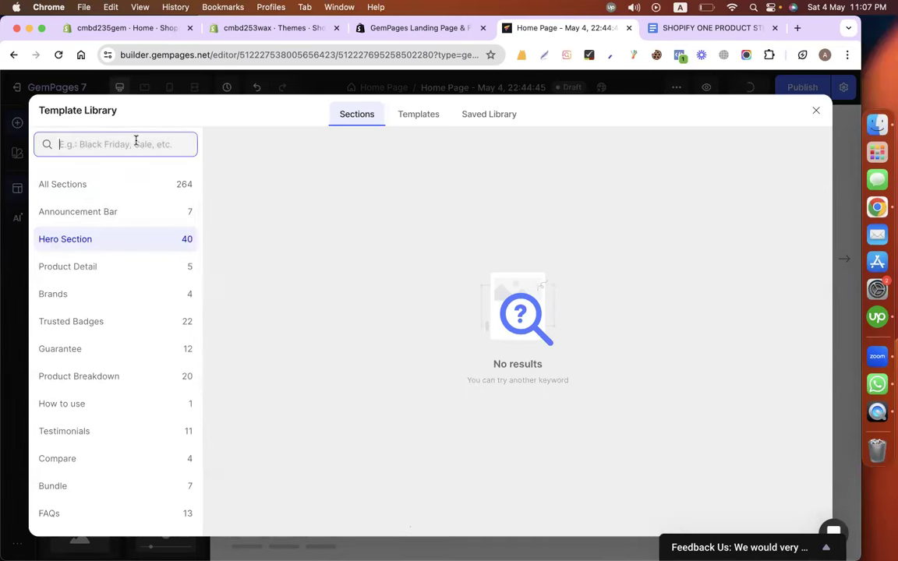
pyautogui.write('hero')
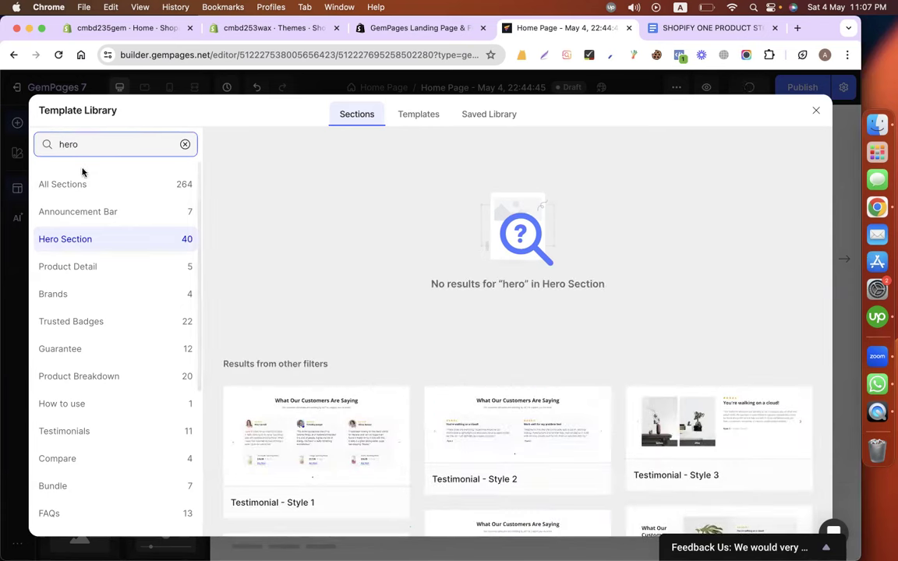
pyautogui.click(74, 185)
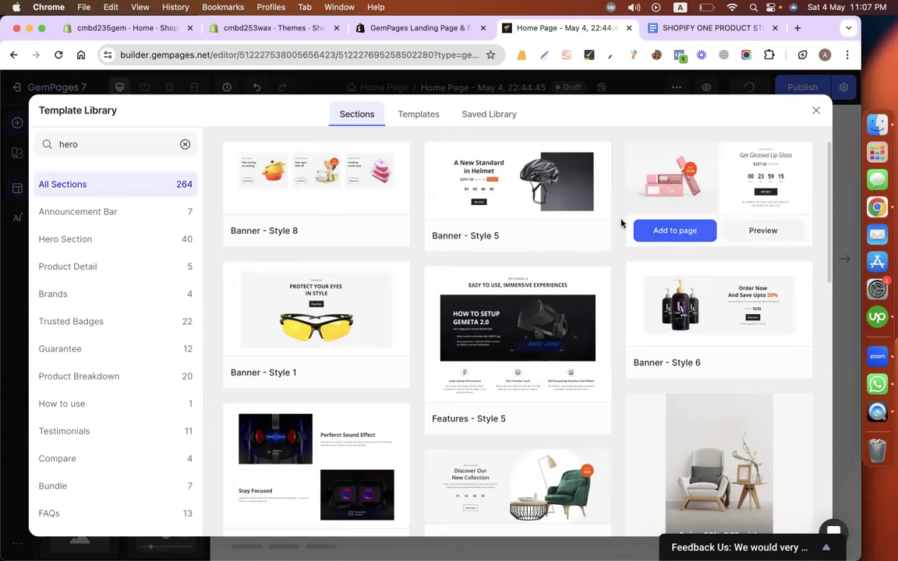
pyautogui.scroll(-2, 537, 421)
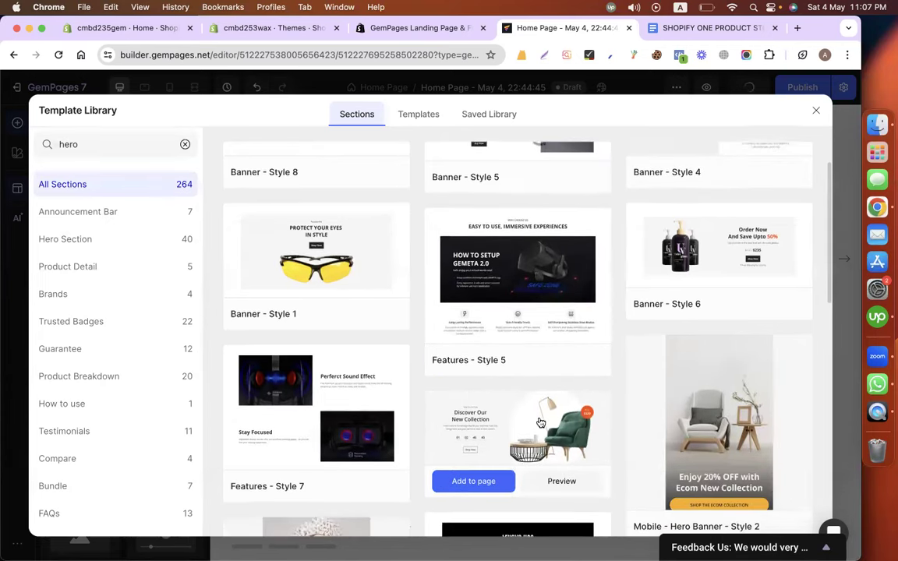
pyautogui.scroll(-1, 540, 422)
pyautogui.scroll(2, 540, 422)
pyautogui.scroll(-2, 540, 421)
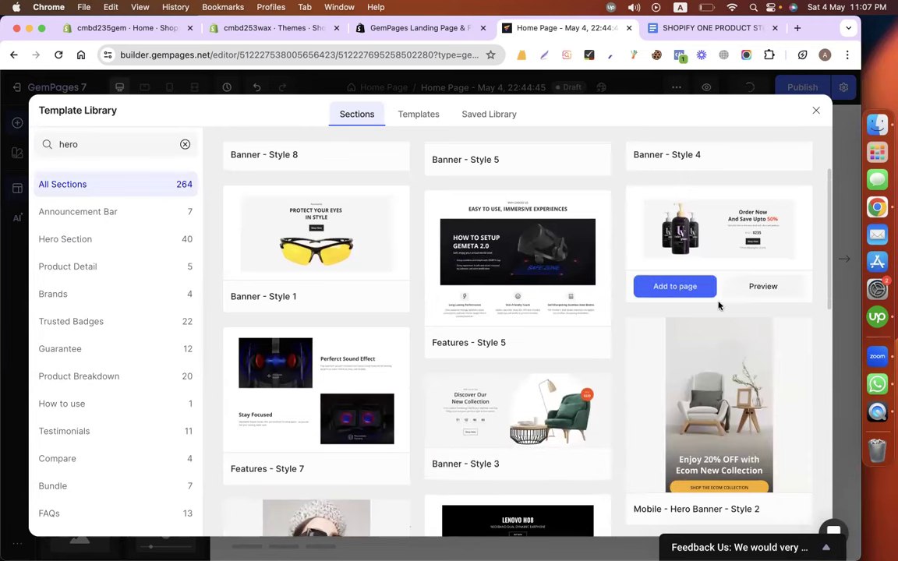
pyautogui.scroll(2, 718, 306)
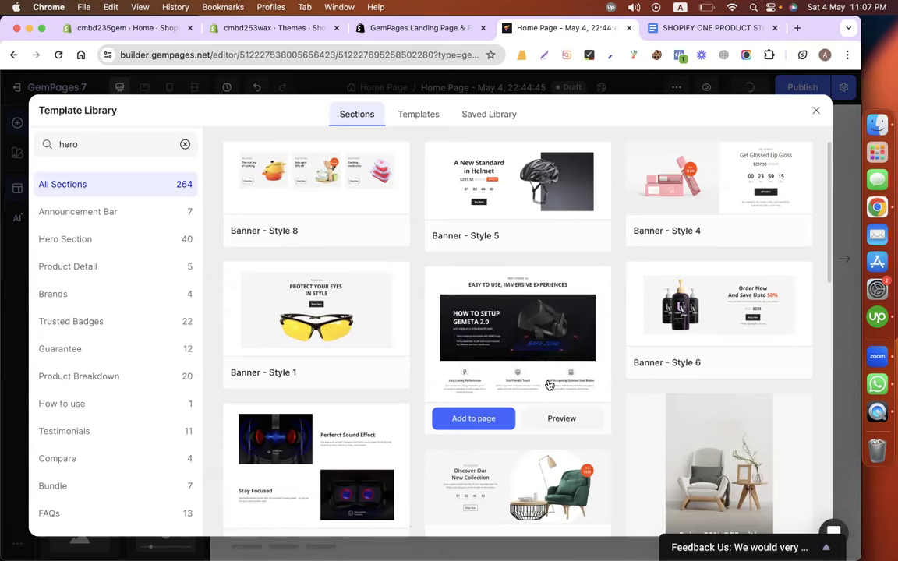
# Delete the empty product block from the new Banner - Style 6 section below the reviews.
pyautogui.click(732, 8)
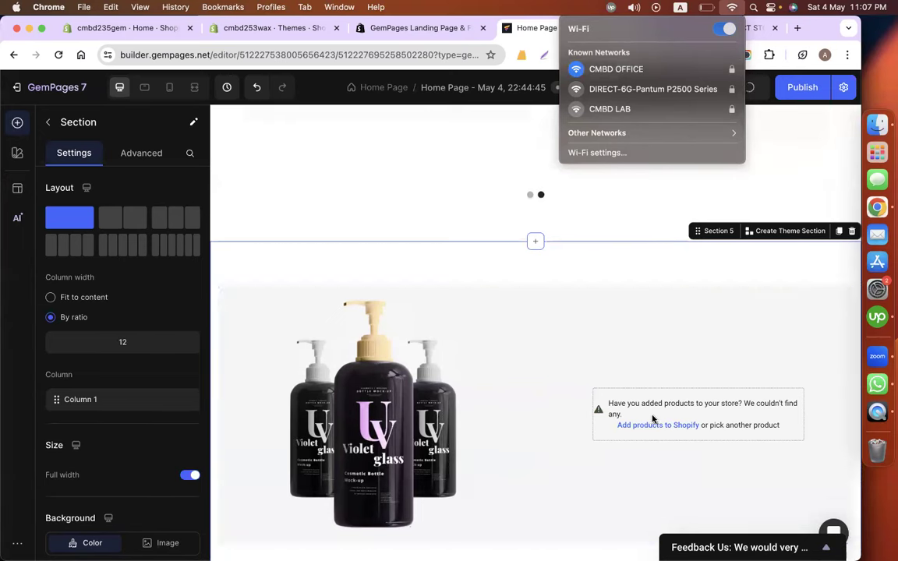
pyautogui.click(630, 399)
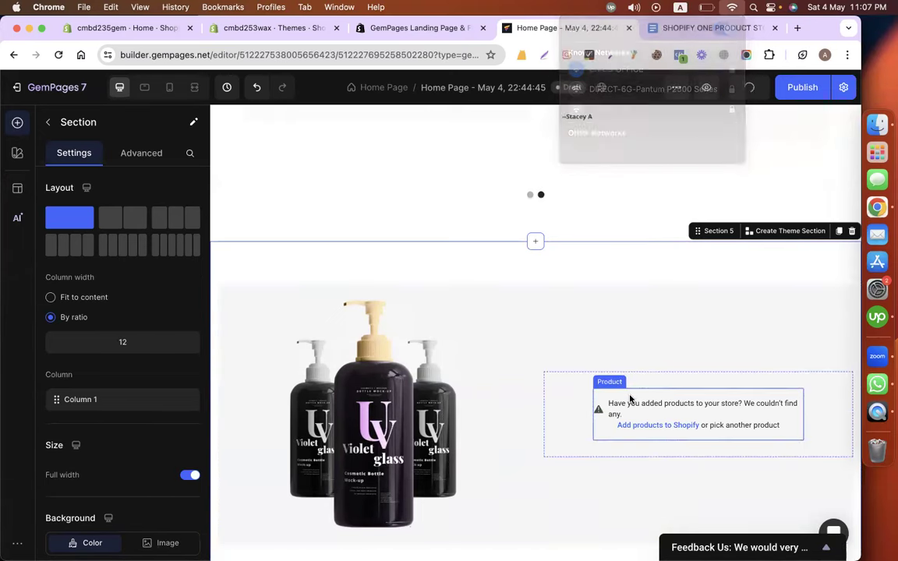
pyautogui.click(629, 399)
pyautogui.click(672, 380)
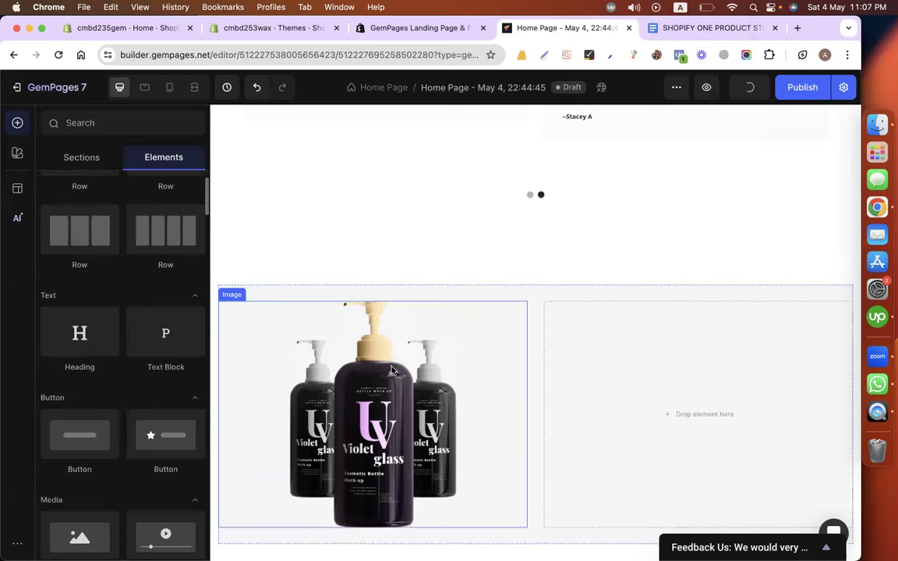
pyautogui.scroll(-2, 355, 335)
pyautogui.click(291, 274)
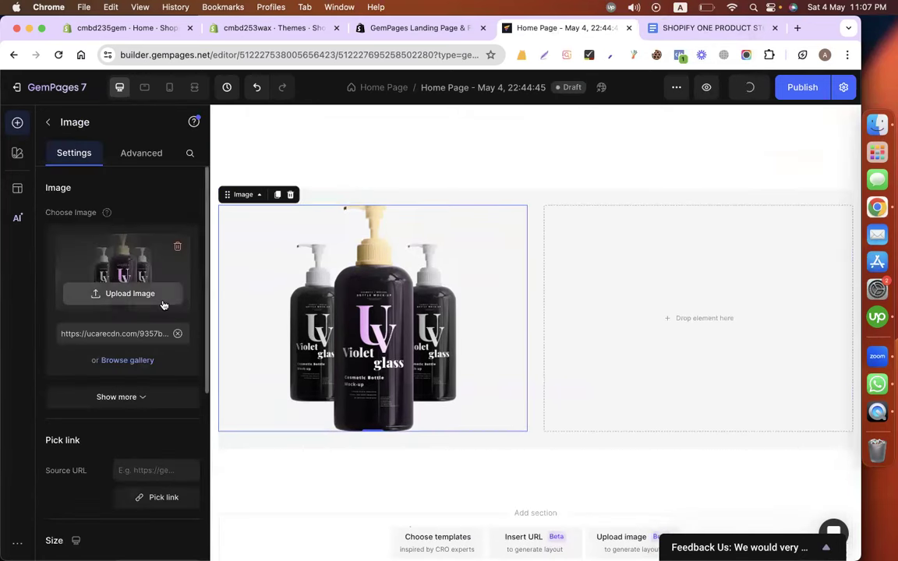
# Upload the newest Desktop candle screenshot as the banner image, replacing the bottle photo.
pyautogui.click(694, 31)
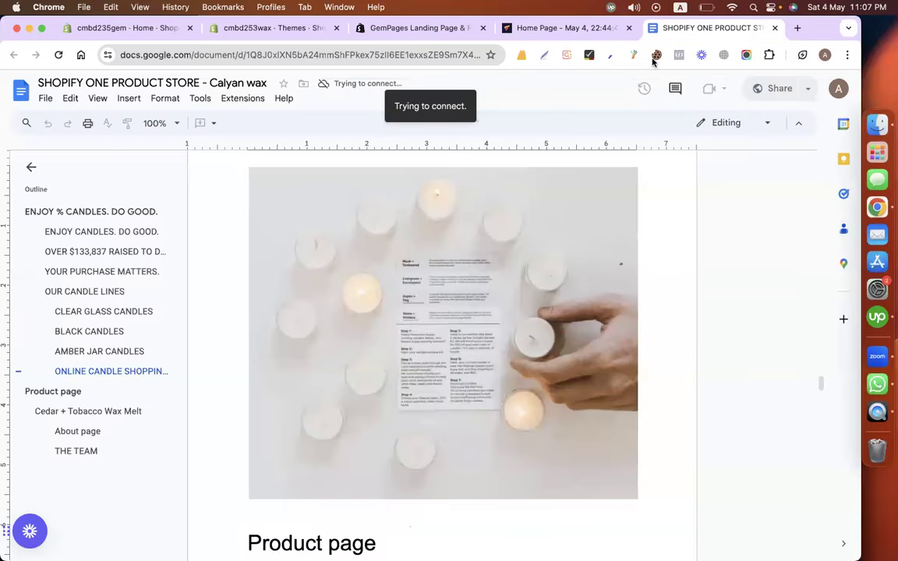
pyautogui.click(572, 31)
pyautogui.moveTo(148, 310)
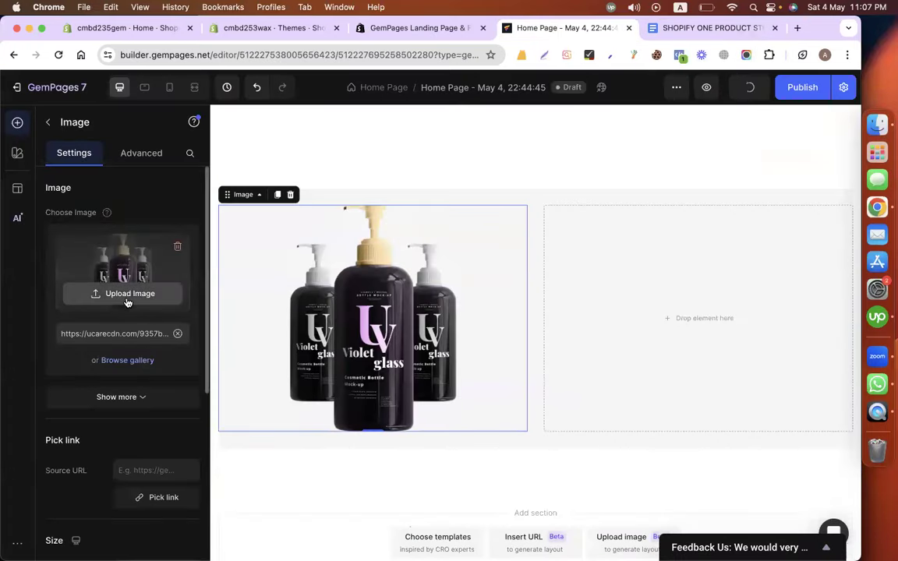
pyautogui.click(127, 293)
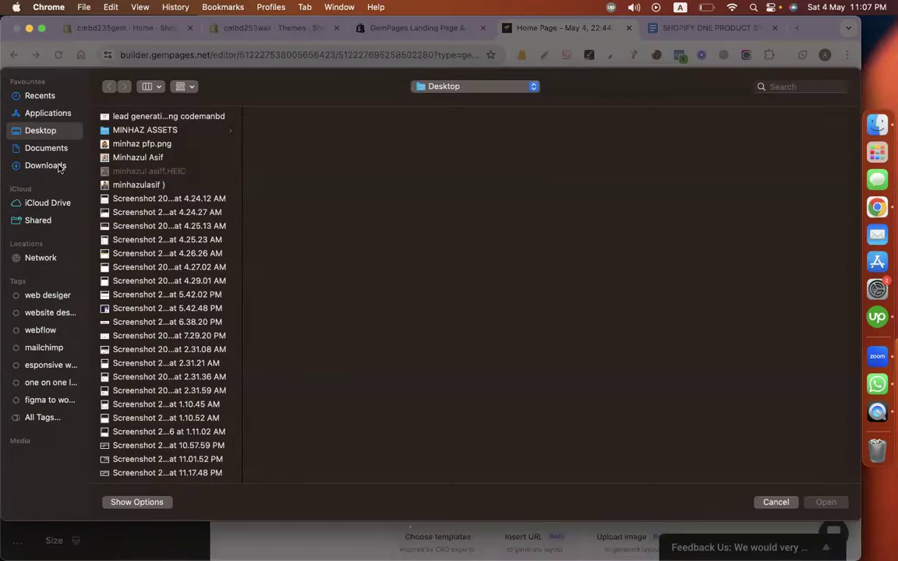
pyautogui.scroll(-15, 171, 327)
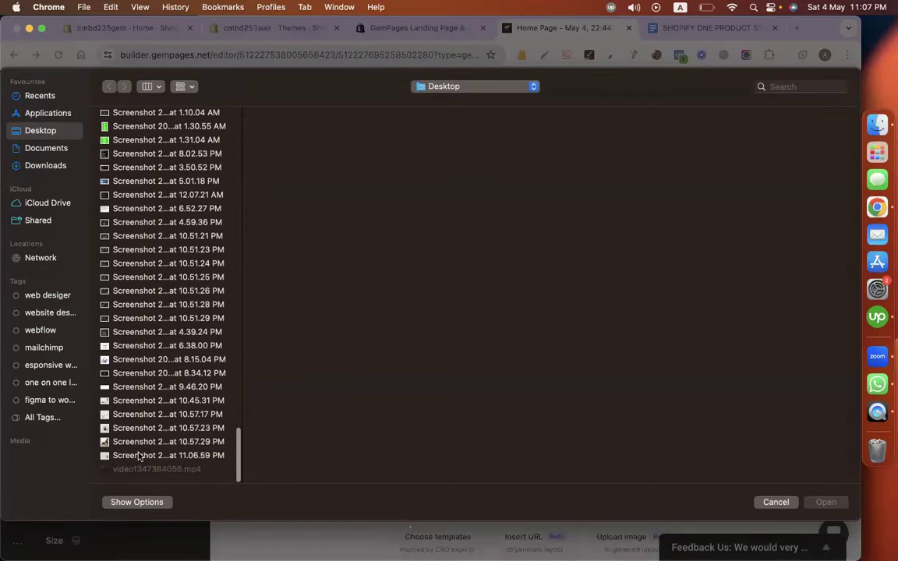
pyautogui.click(129, 457)
pyautogui.doubleClick(129, 456)
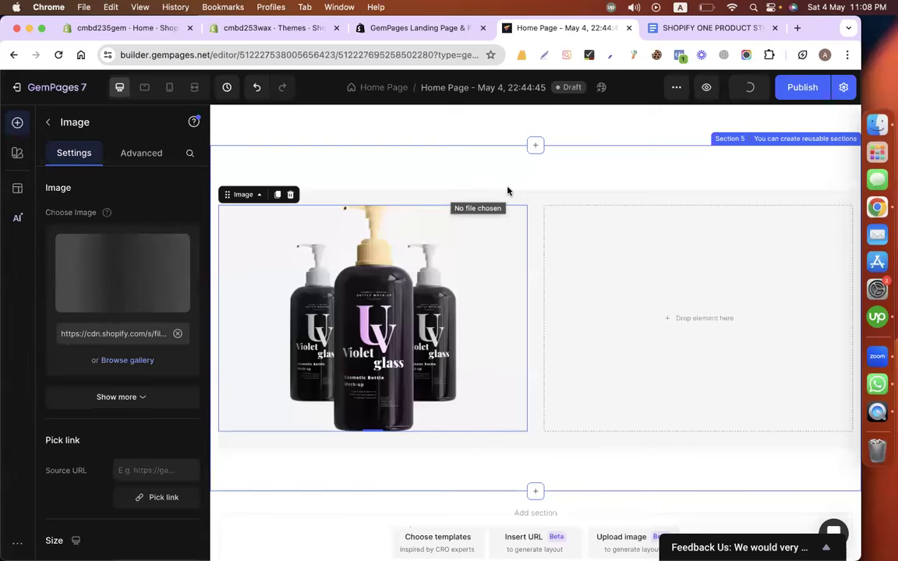
pyautogui.click(701, 29)
# Add a Heading reading 'ONLINE CANDLE SHOPPING MADE EASY', copied from the doc, in the empty banner column.
pyautogui.scroll(3, 415, 280)
pyautogui.scroll(5, 418, 283)
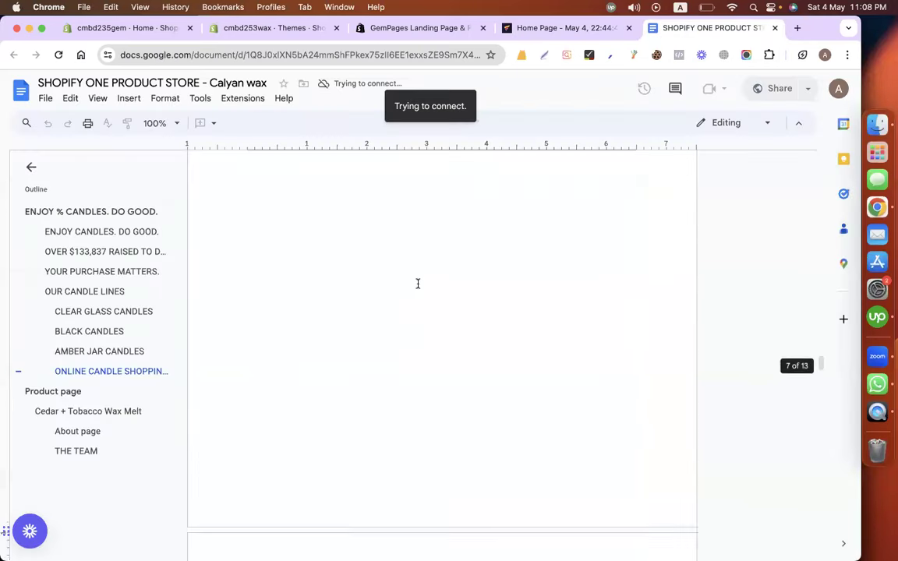
pyautogui.tripleClick(315, 234)
pyautogui.press('super+c')
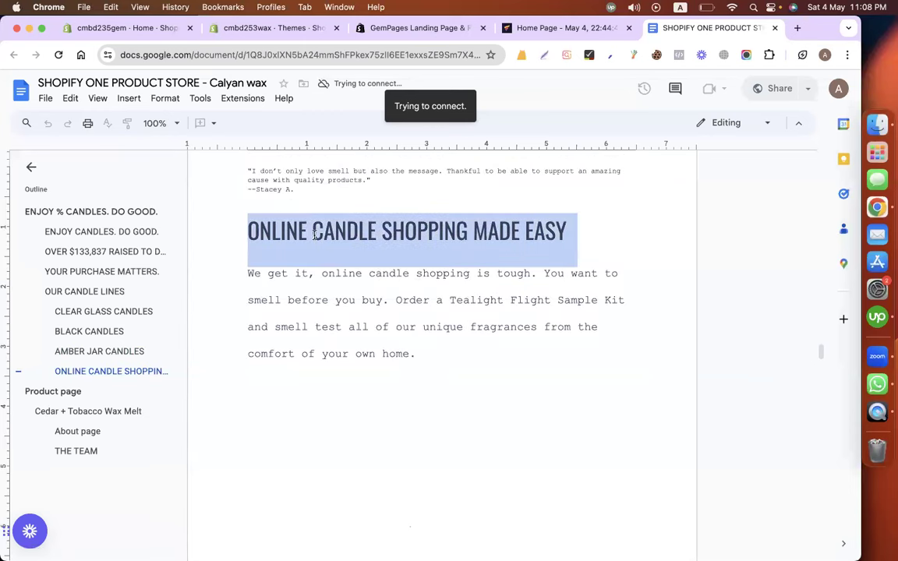
pyautogui.click(557, 32)
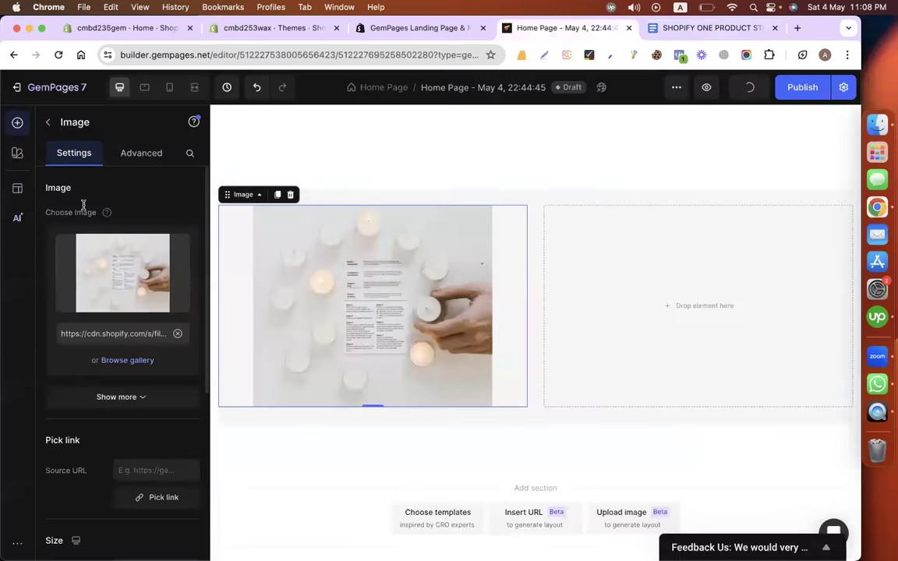
pyautogui.click(47, 123)
pyautogui.moveTo(96, 367); pyautogui.dragTo(624, 302)
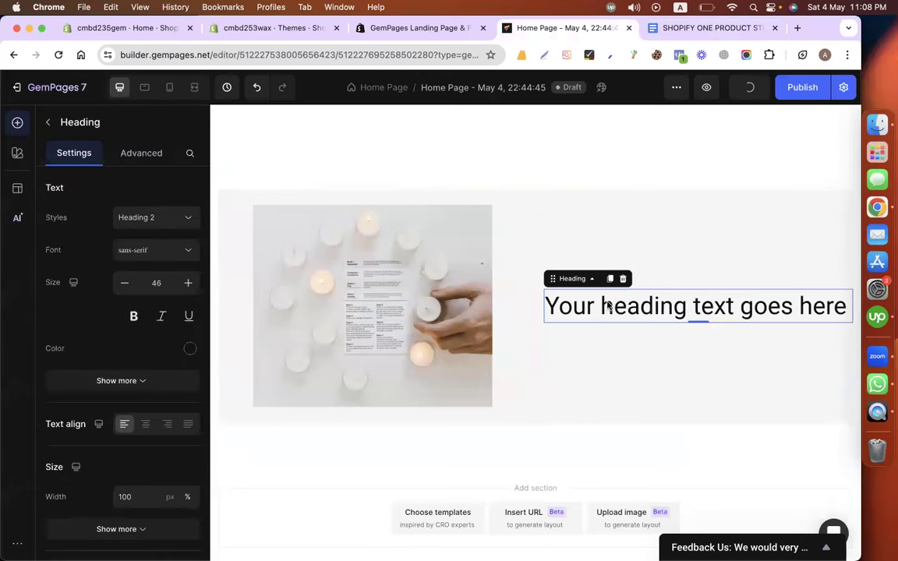
pyautogui.tripleClick(608, 305)
pyautogui.press('super+v')
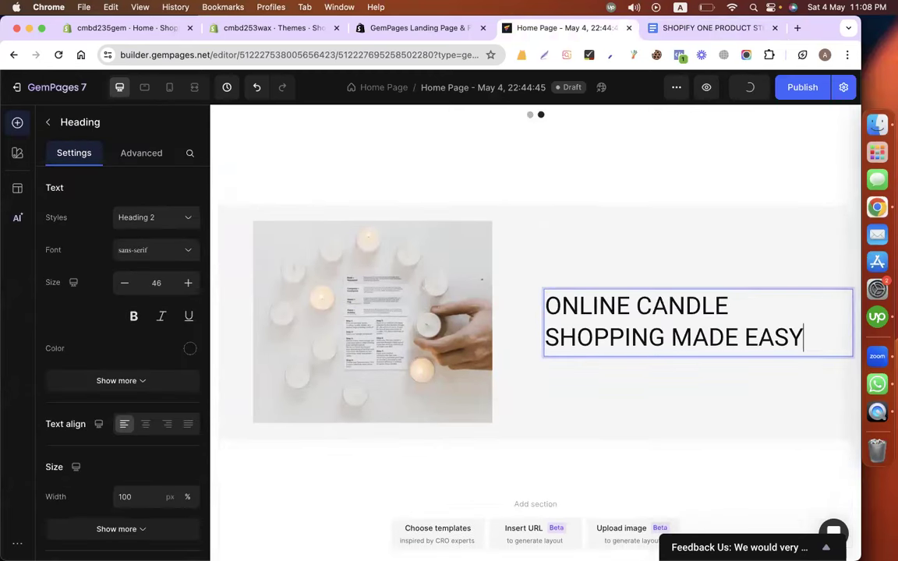
pyautogui.click(688, 29)
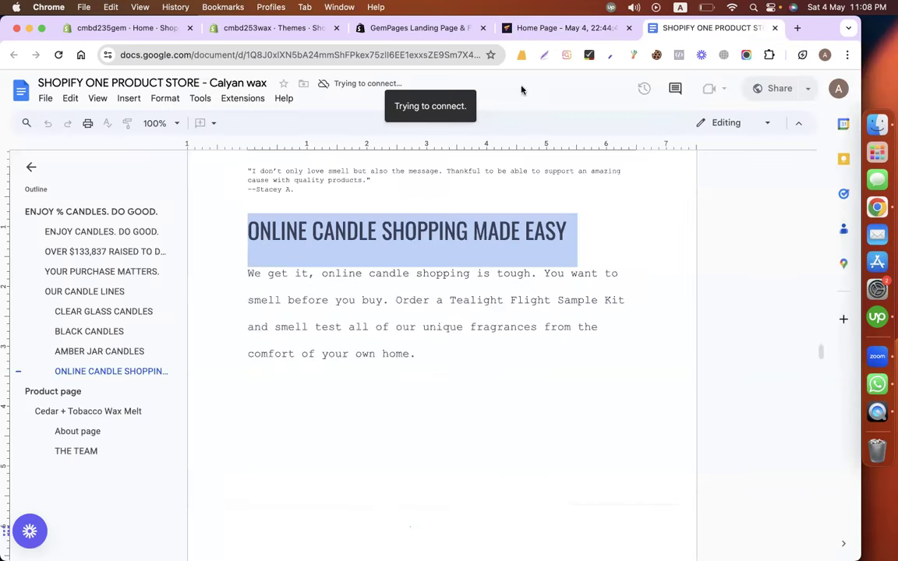
pyautogui.moveTo(237, 272); pyautogui.dragTo(425, 352)
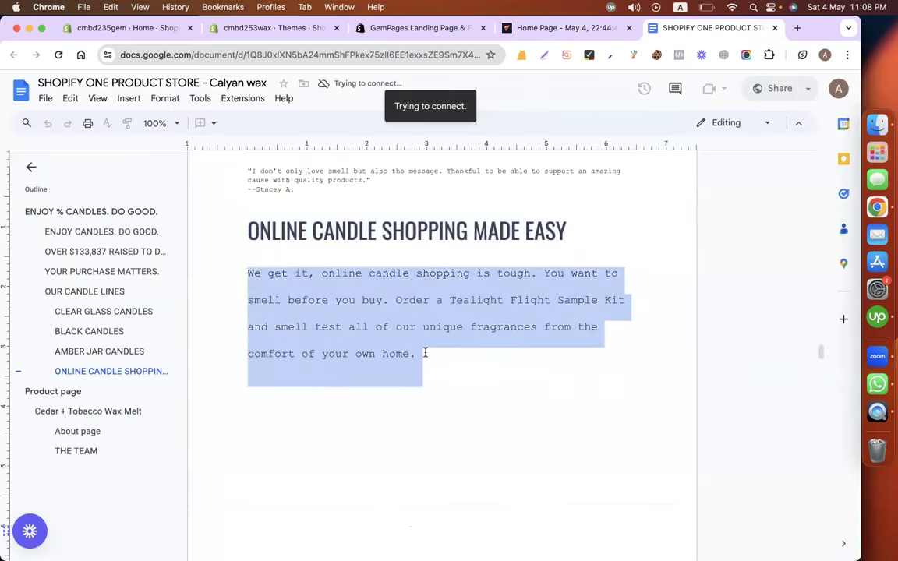
# Copy the AWESOME (AND HAPPY) CUSTOMERS heading's style onto the new banner heading.
pyautogui.click(577, 28)
pyautogui.scroll(5, 403, 312)
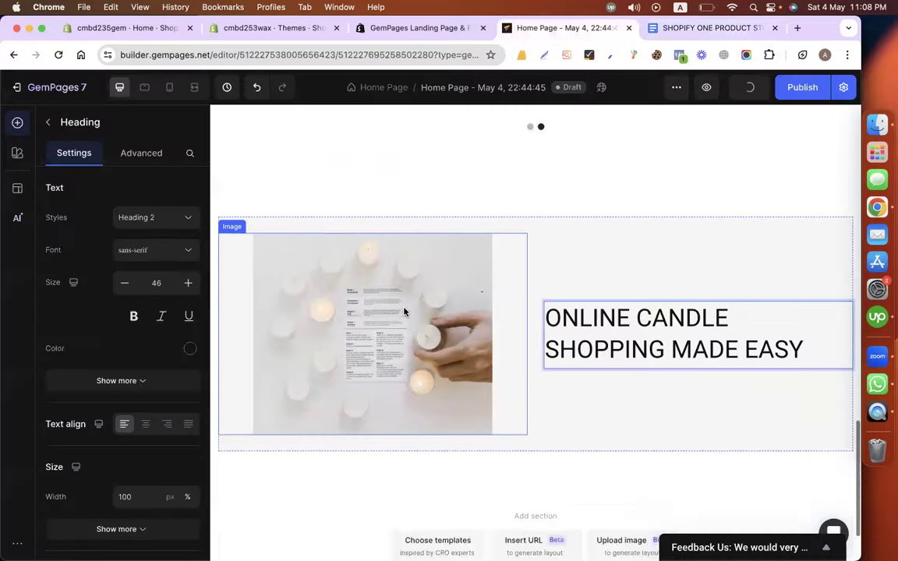
pyautogui.rightClick(335, 343)
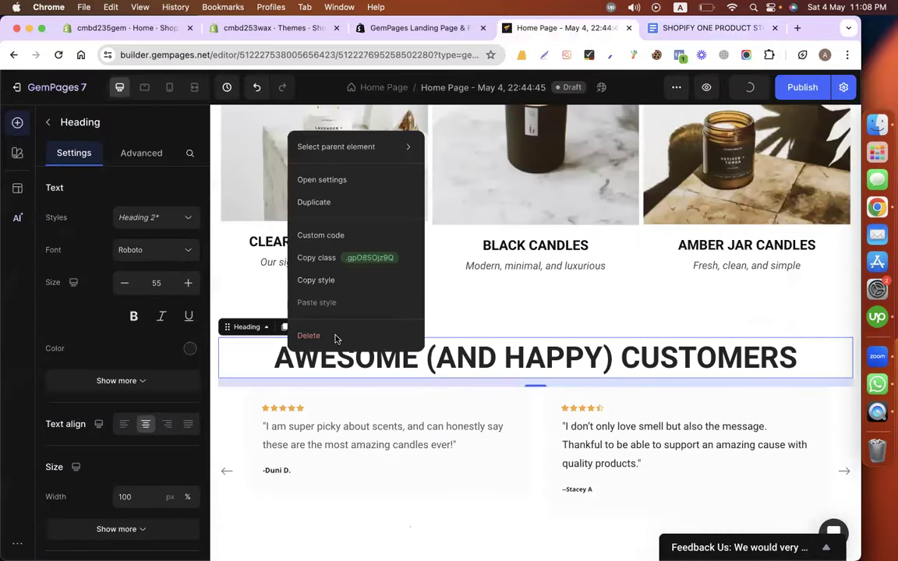
pyautogui.click(337, 286)
pyautogui.scroll(-10, 337, 286)
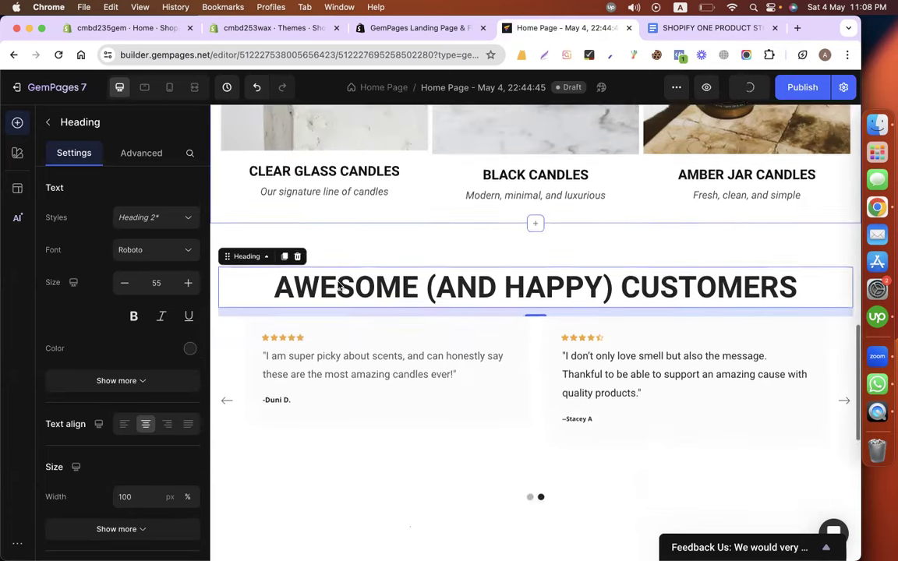
pyautogui.rightClick(550, 333)
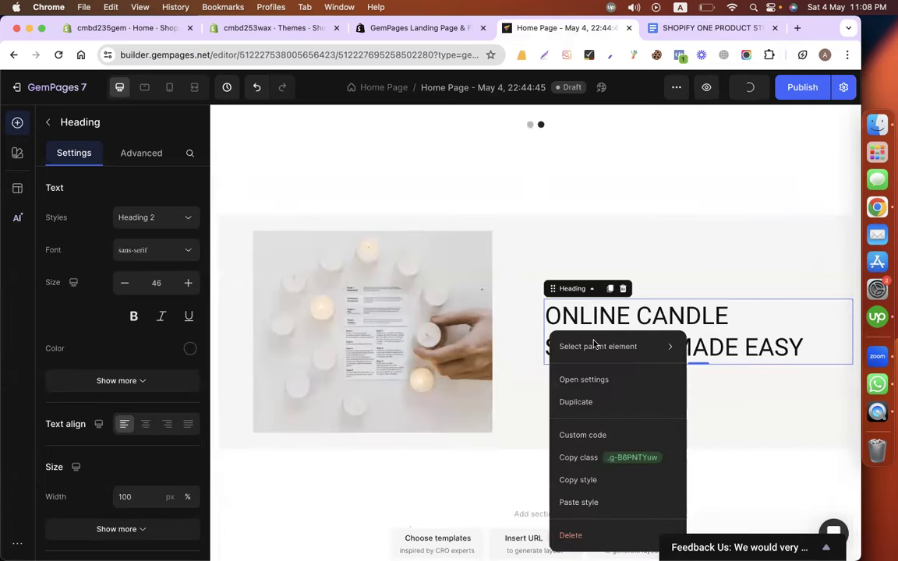
pyautogui.click(586, 503)
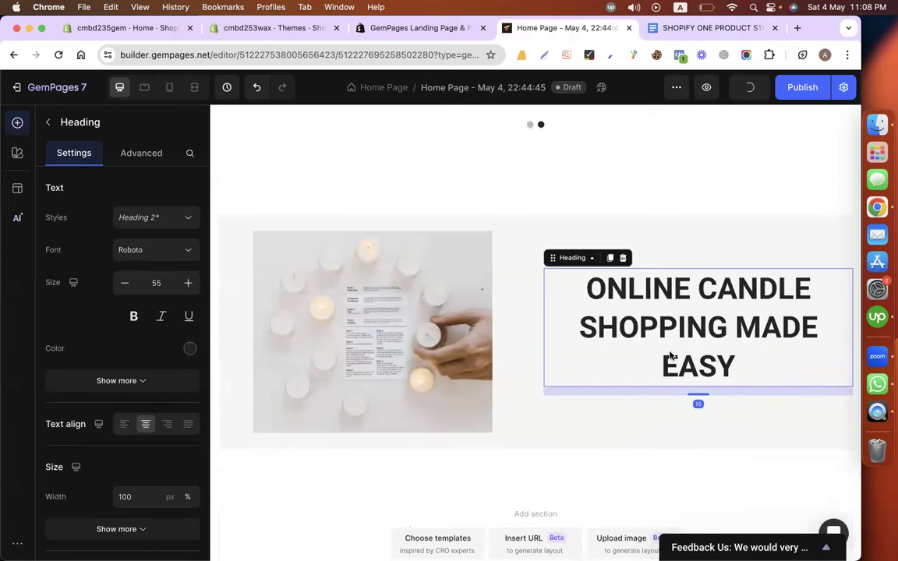
# Left-align the banner heading and set its font size to 45.
pyautogui.click(615, 329)
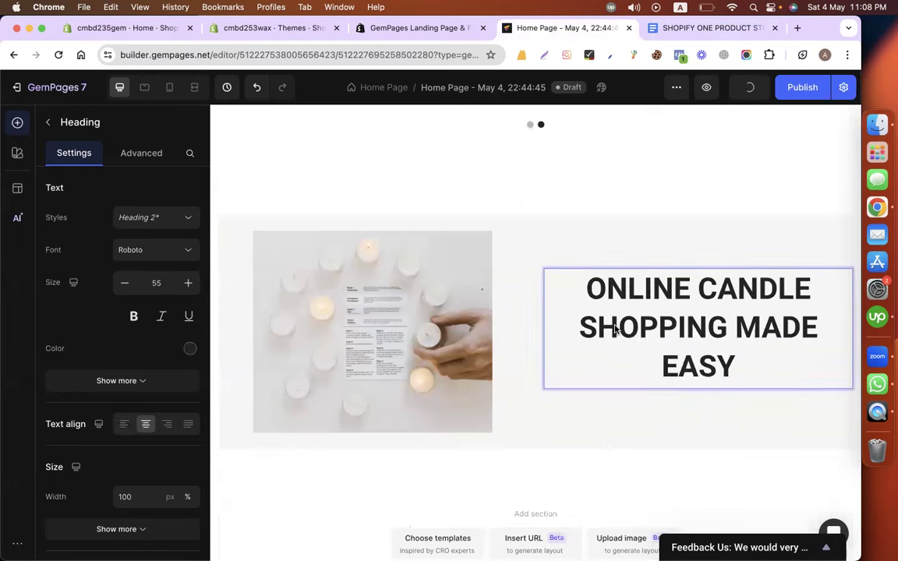
pyautogui.tripleClick(614, 329)
pyautogui.click(168, 424)
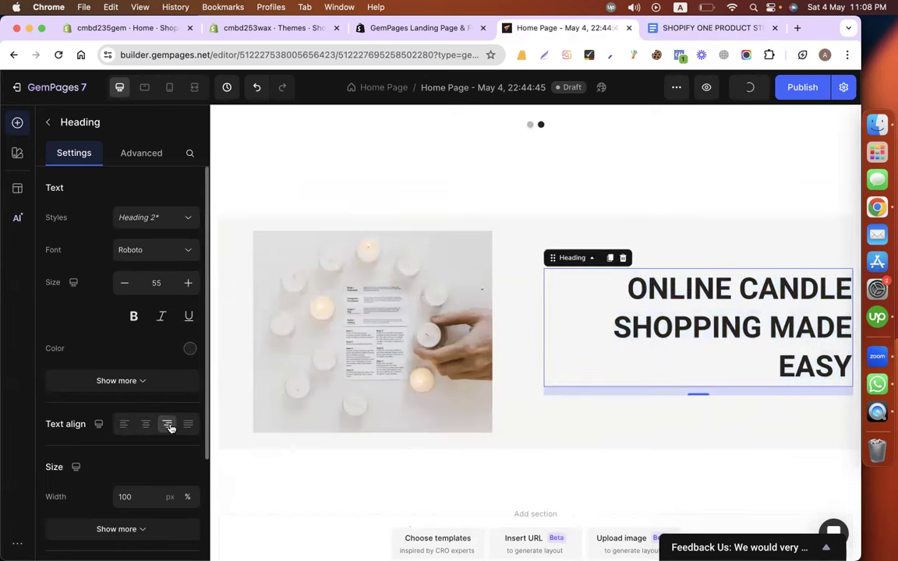
pyautogui.click(124, 424)
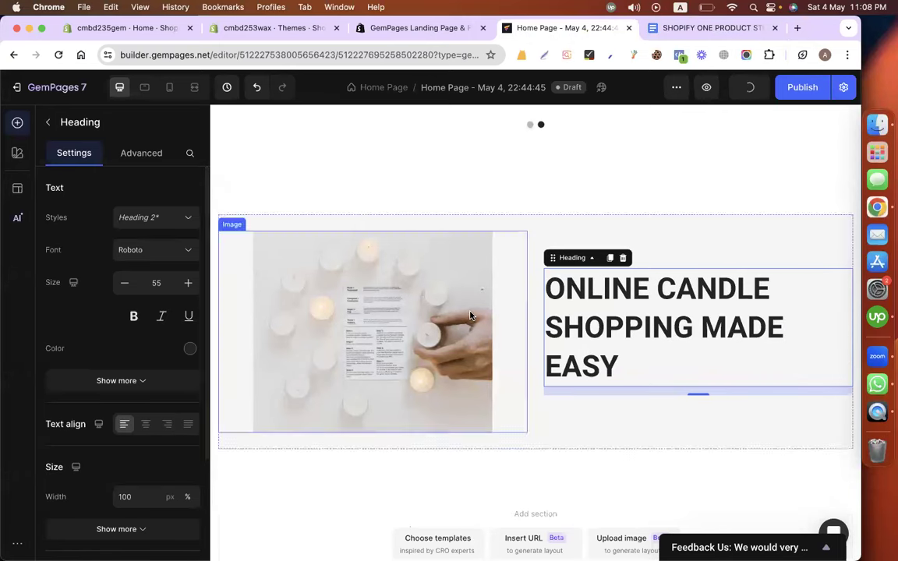
pyautogui.click(147, 286)
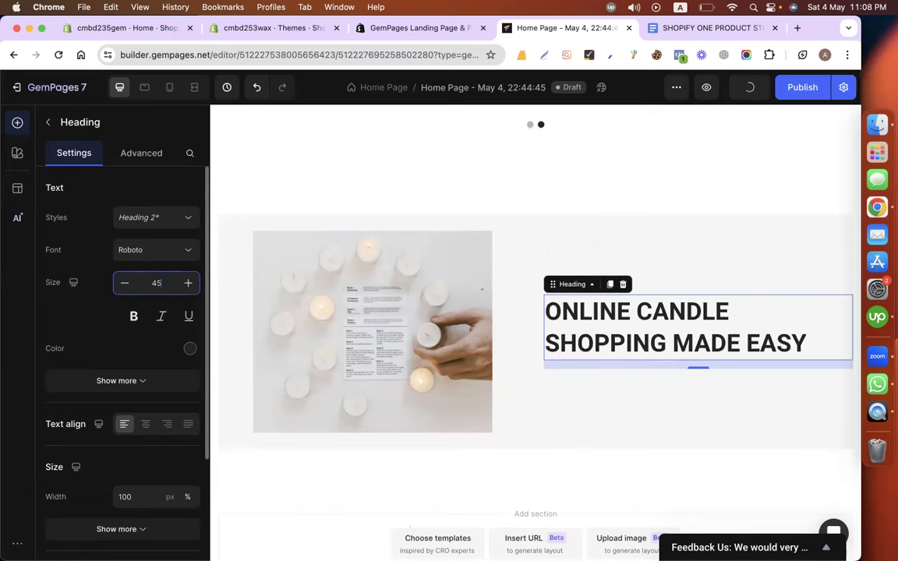
pyautogui.click(668, 28)
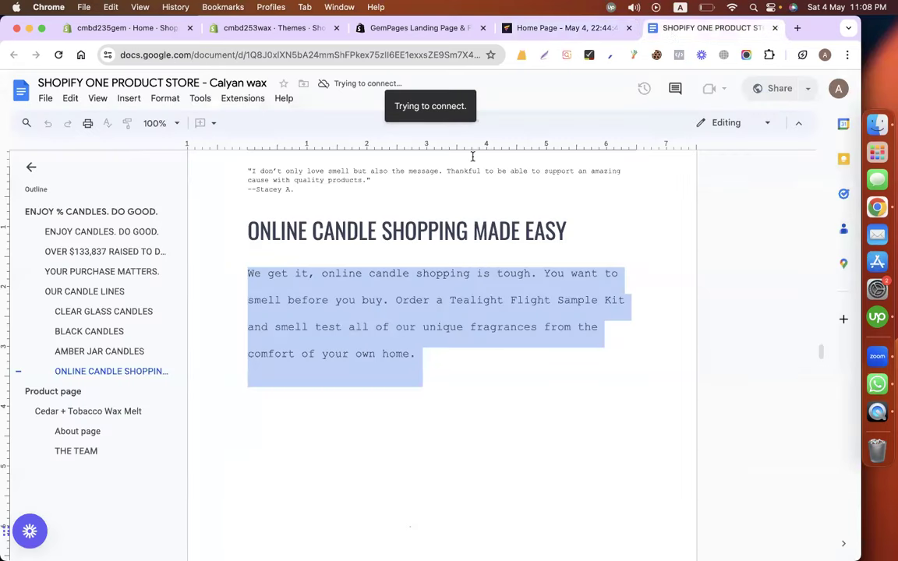
pyautogui.click(544, 31)
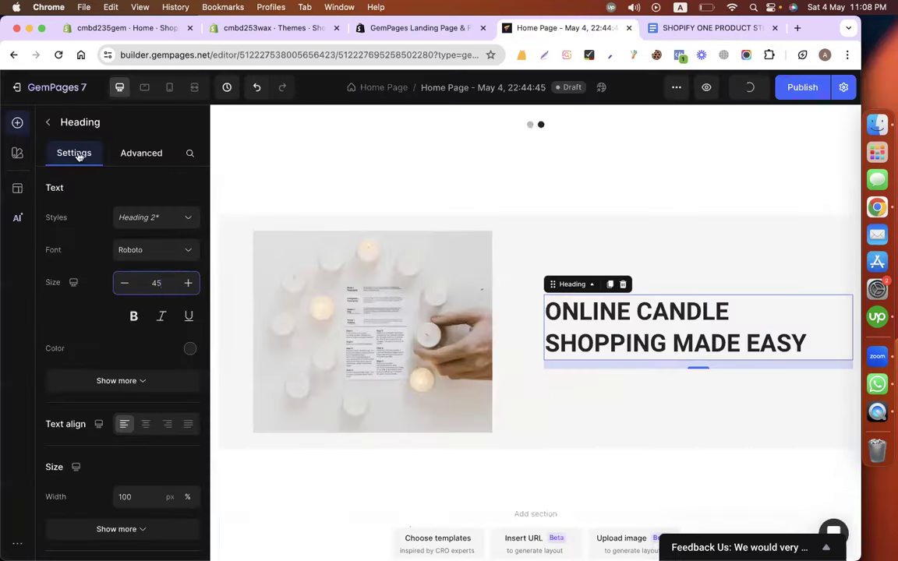
pyautogui.click(49, 123)
# Add a text block under the heading and paste in the candle-shopping paragraph.
pyautogui.moveTo(134, 334); pyautogui.dragTo(545, 363)
pyautogui.tripleClick(590, 342)
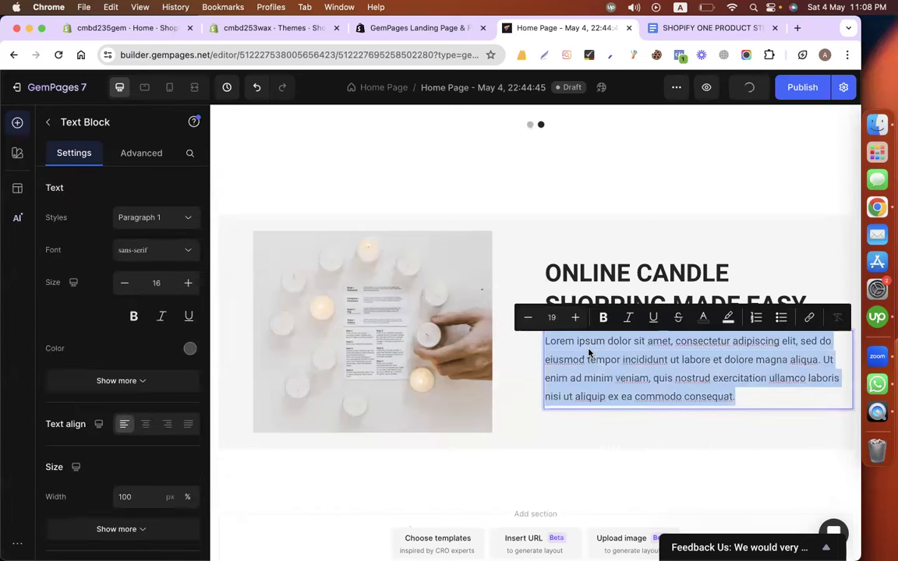
pyautogui.press('super+v')
# Copy the ENJOY CANDLES paragraph's style onto the new paragraph.
pyautogui.scroll(5, 436, 257)
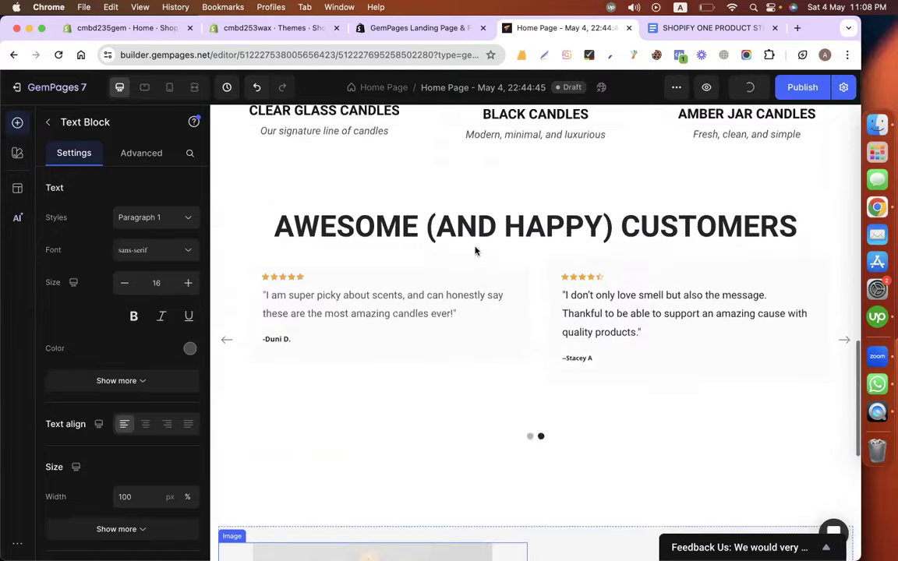
pyautogui.scroll(10, 476, 251)
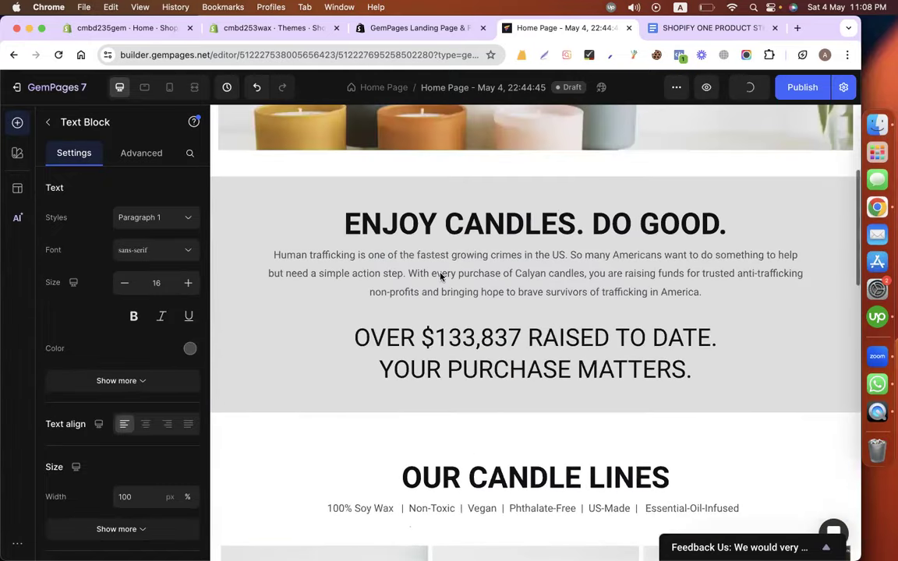
pyautogui.rightClick(382, 278)
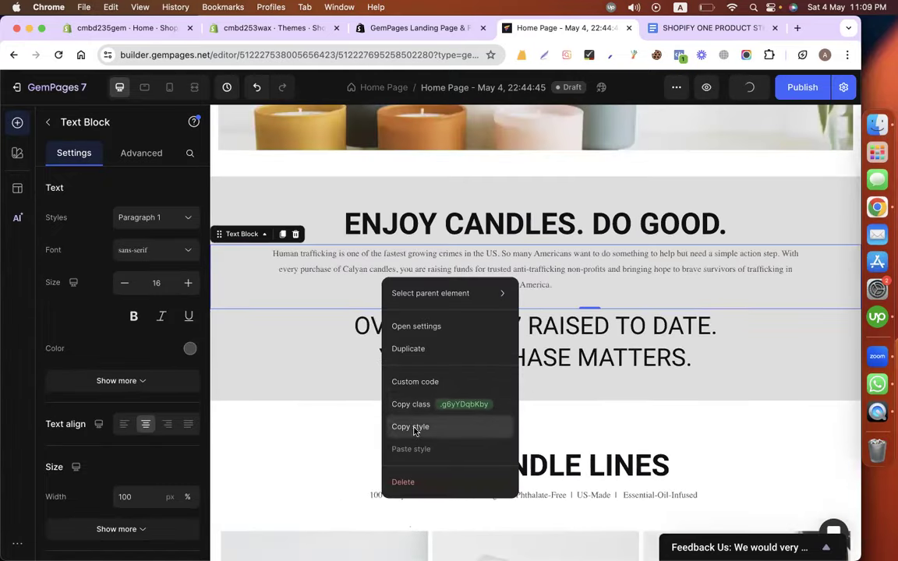
pyautogui.click(414, 427)
pyautogui.scroll(-15, 414, 431)
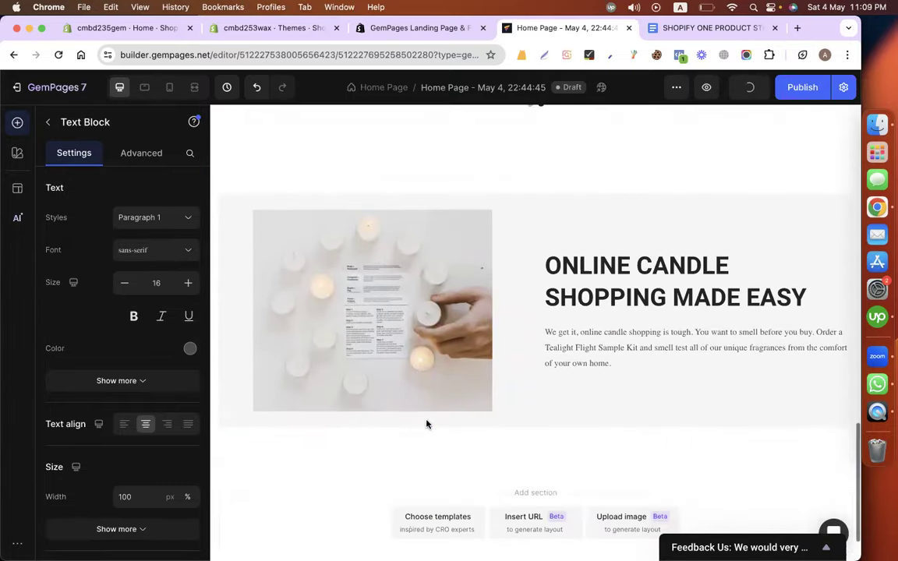
pyautogui.rightClick(596, 346)
pyautogui.click(586, 295)
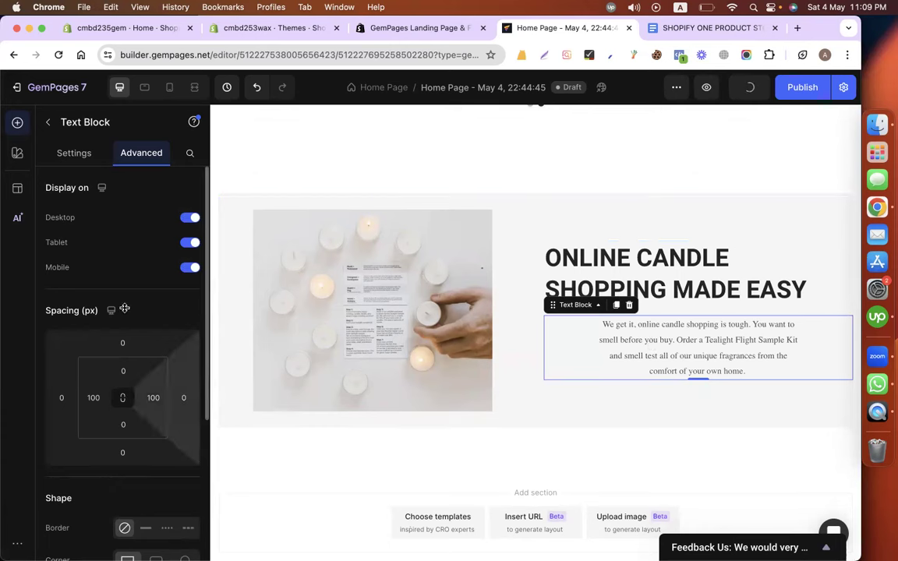
# Left-align the paragraph and set its font to Roboto at size 19.
pyautogui.click(73, 153)
pyautogui.click(125, 424)
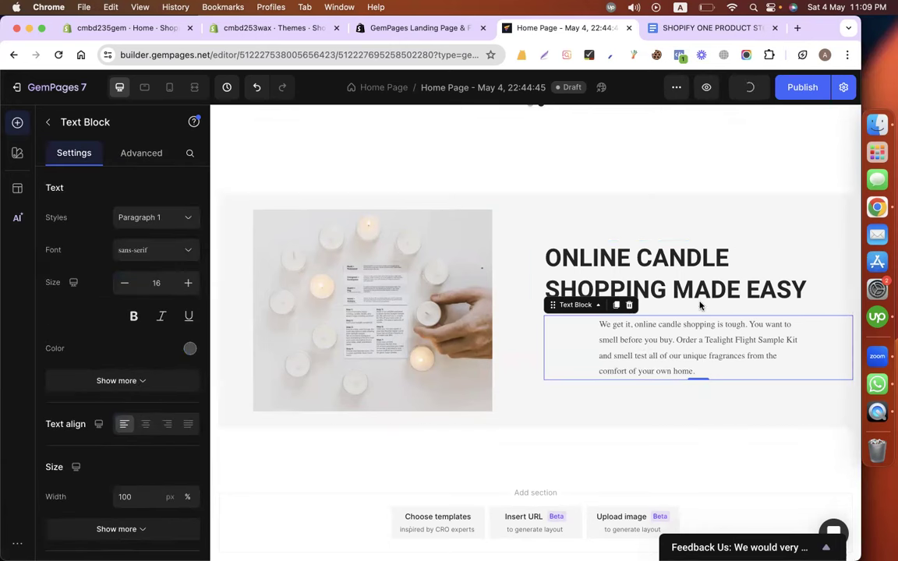
pyautogui.press('super+z')
pyautogui.press('super+shift+z')
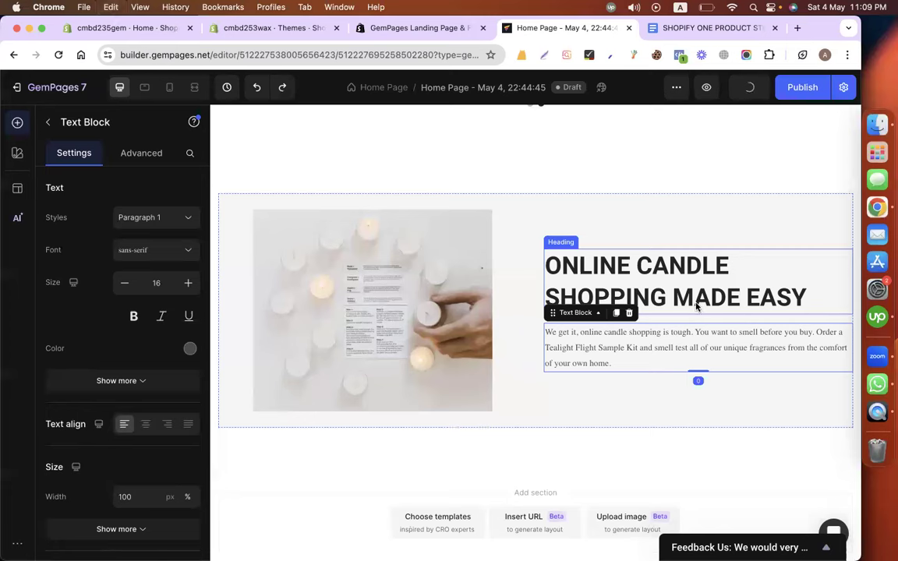
pyautogui.click(125, 250)
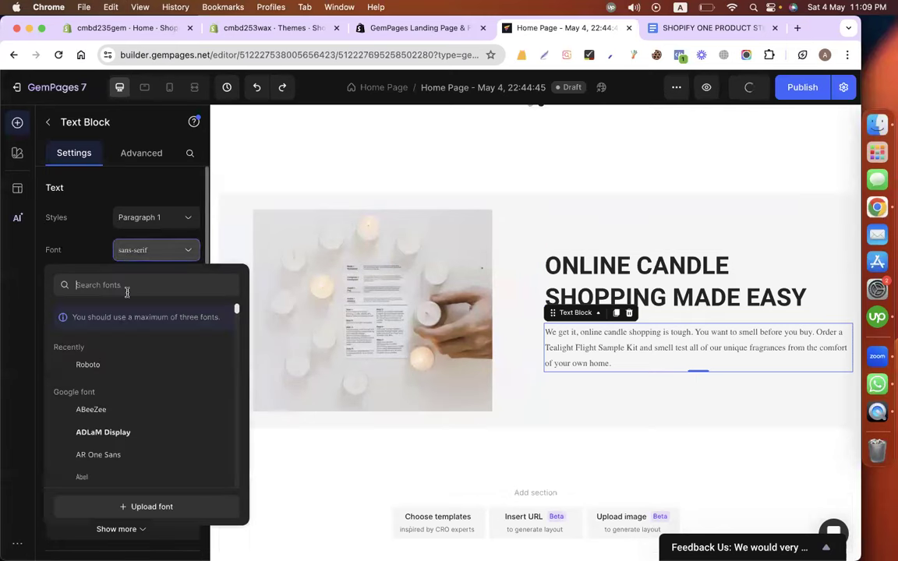
pyautogui.click(88, 365)
pyautogui.click(187, 283)
pyautogui.click(187, 284)
pyautogui.click(188, 284)
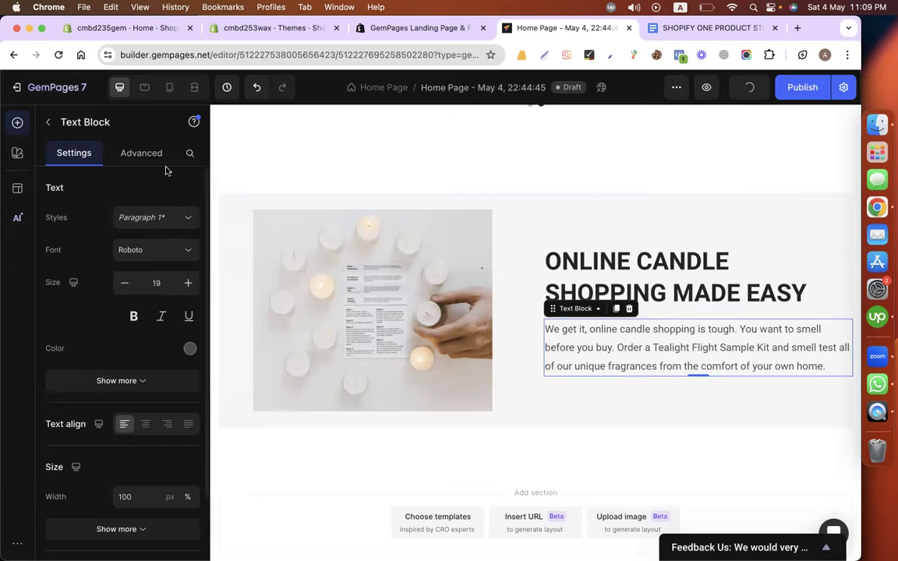
pyautogui.click(49, 124)
pyautogui.scroll(-3, 147, 467)
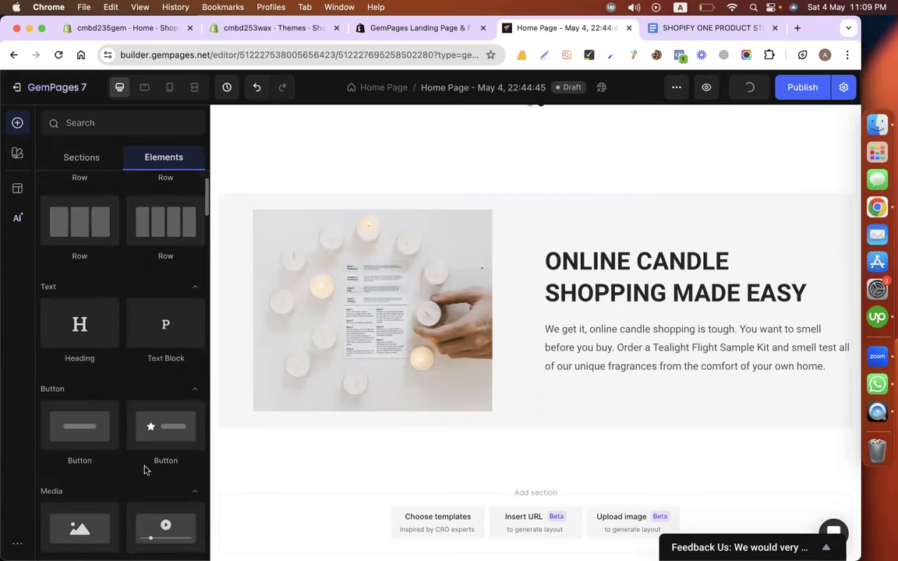
# Add a button below the candle-shopping paragraph and relabel it VIEW PRODUCT.
pyautogui.moveTo(92, 327); pyautogui.dragTo(632, 385)
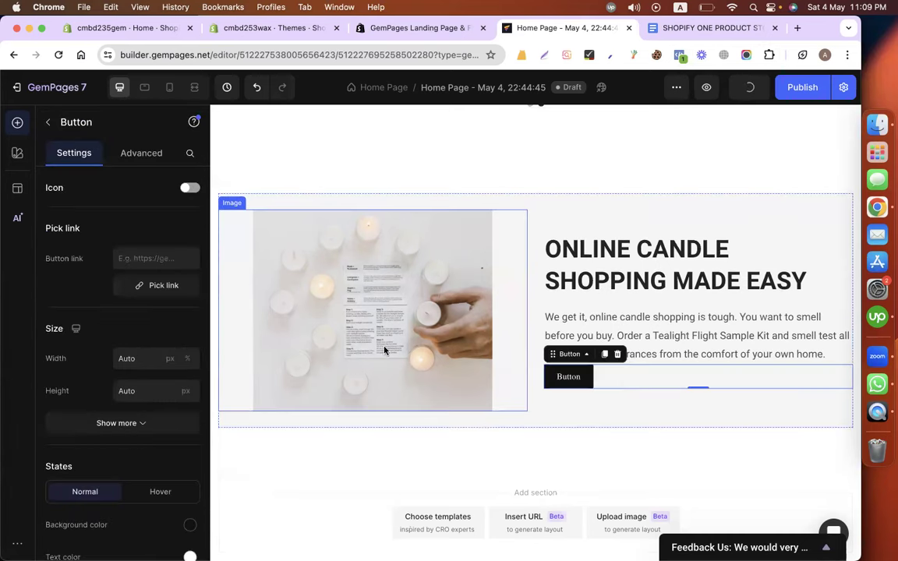
pyautogui.doubleClick(567, 379)
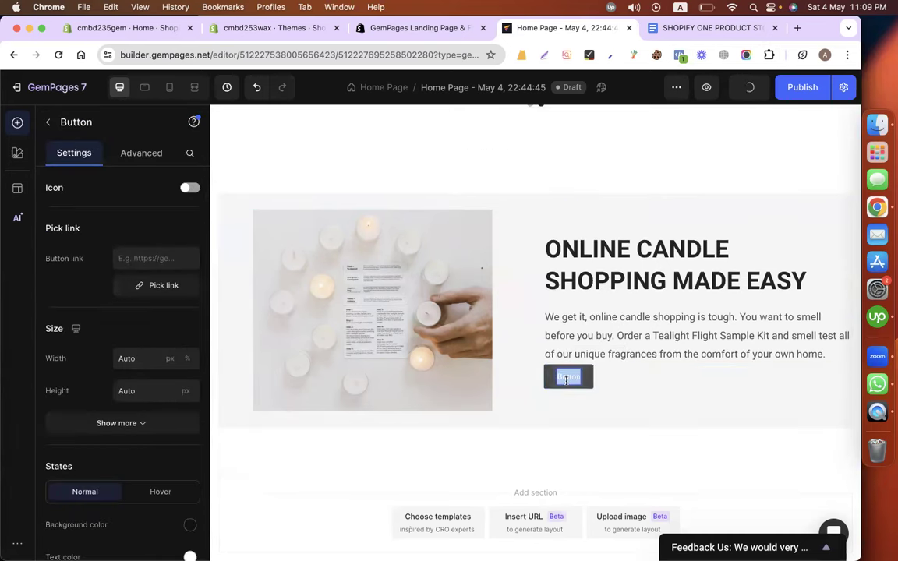
pyautogui.write('VIEW PRODUCT')
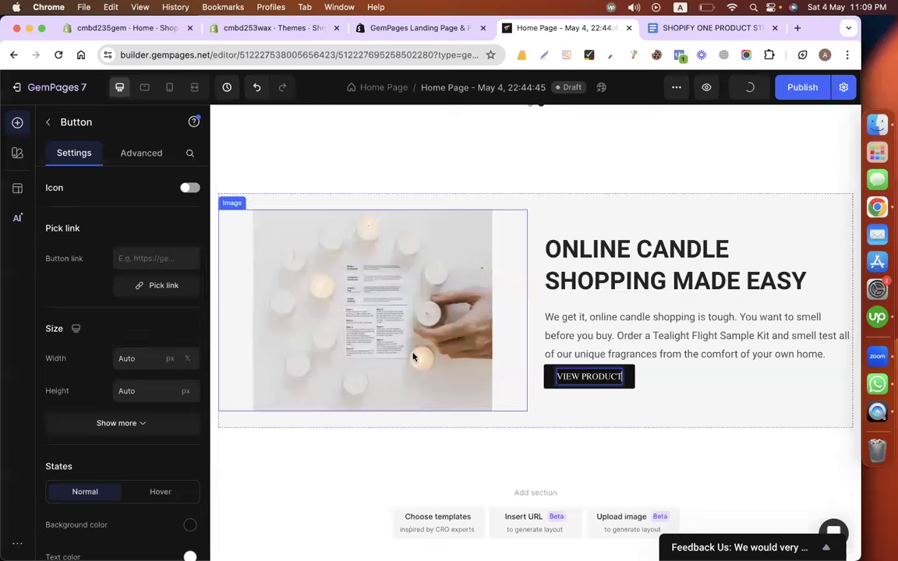
pyautogui.click(146, 258)
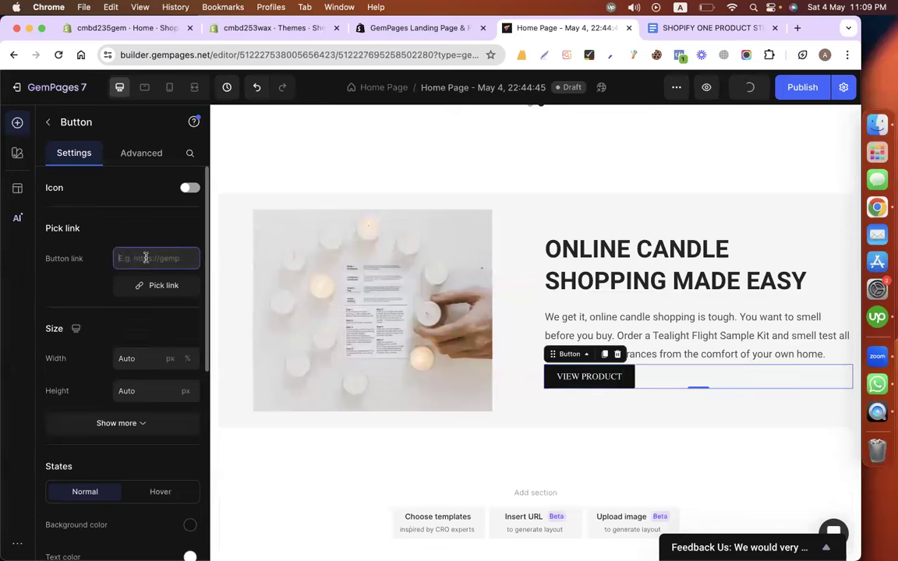
pyautogui.click(454, 164)
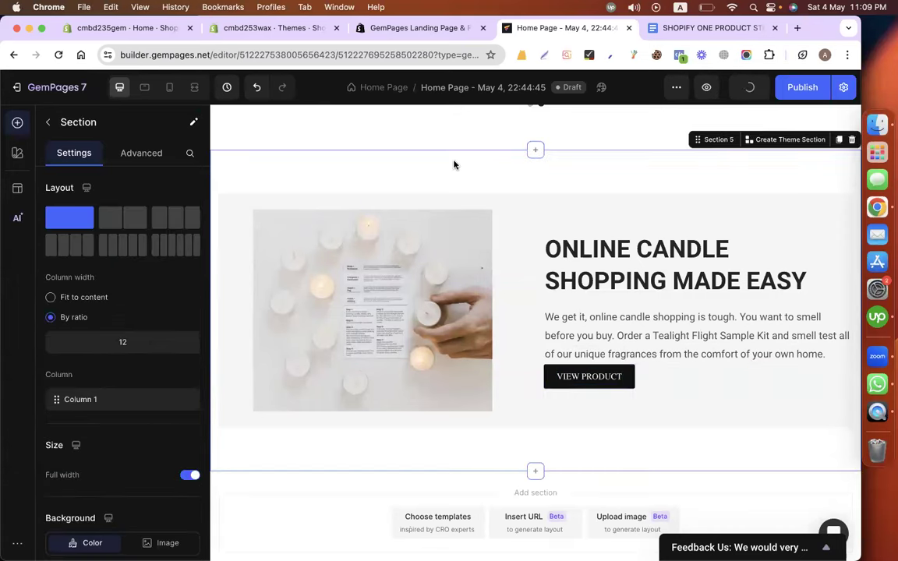
# Select the hero section and test its full-width setting, leaving full width on.
pyautogui.scroll(3, 395, 188)
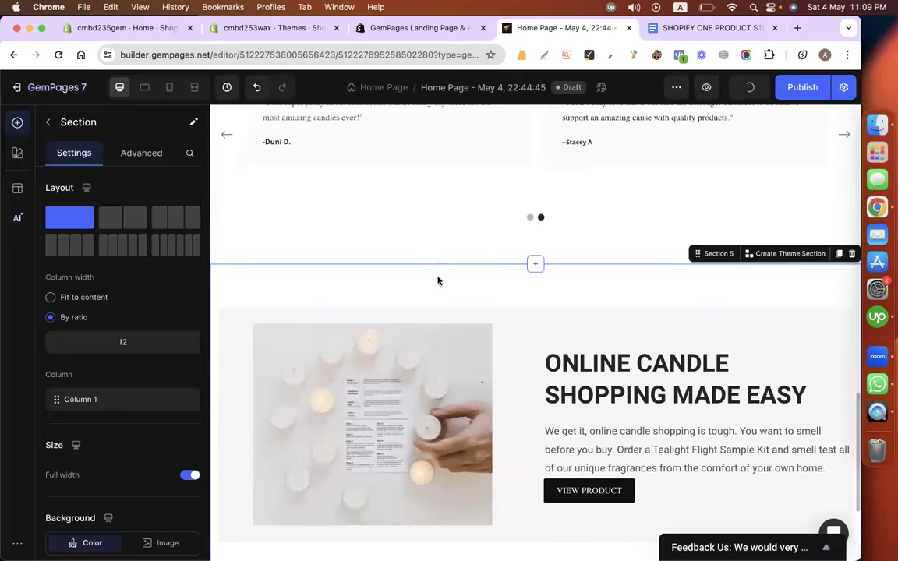
pyautogui.scroll(-2, 438, 282)
pyautogui.scroll(15, 438, 282)
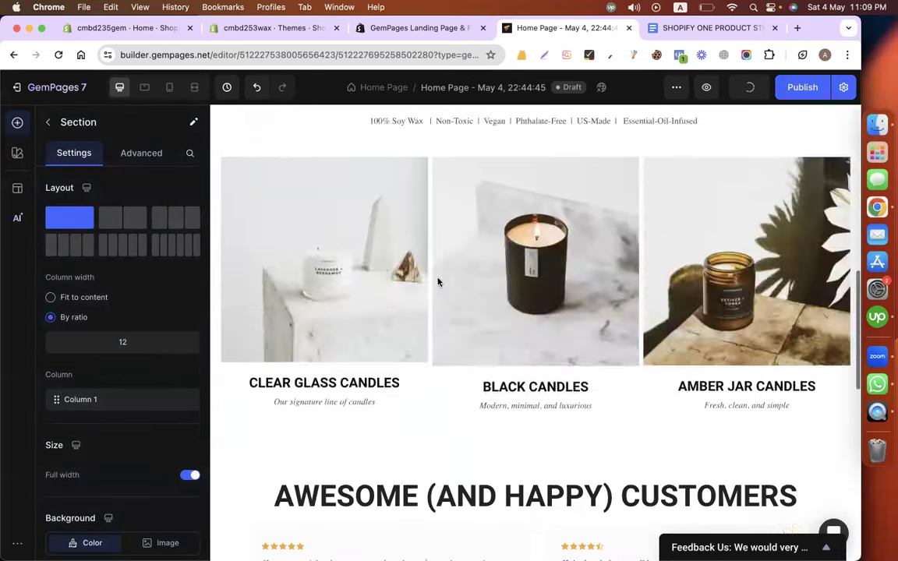
pyautogui.scroll(-6, 438, 282)
pyautogui.scroll(4, 438, 282)
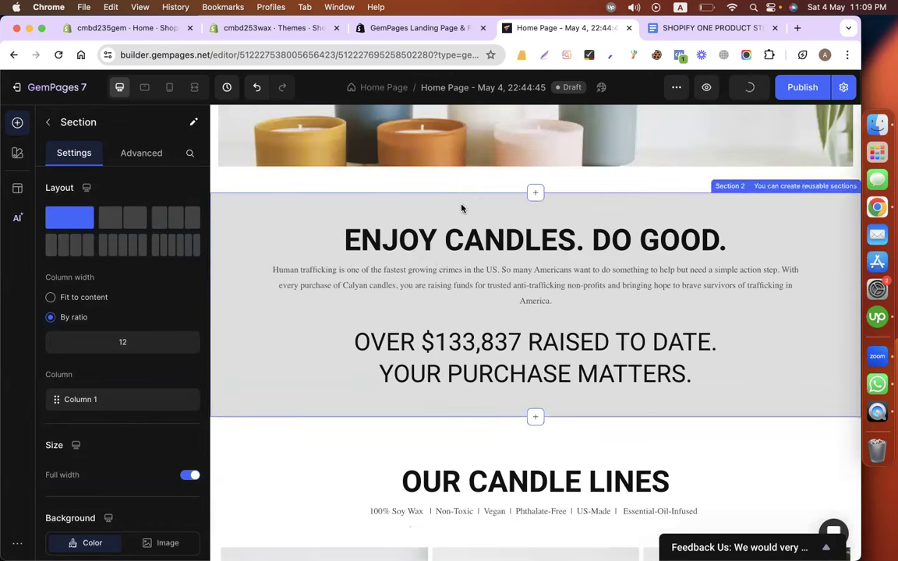
pyautogui.scroll(2, 460, 206)
pyautogui.scroll(3, 353, 284)
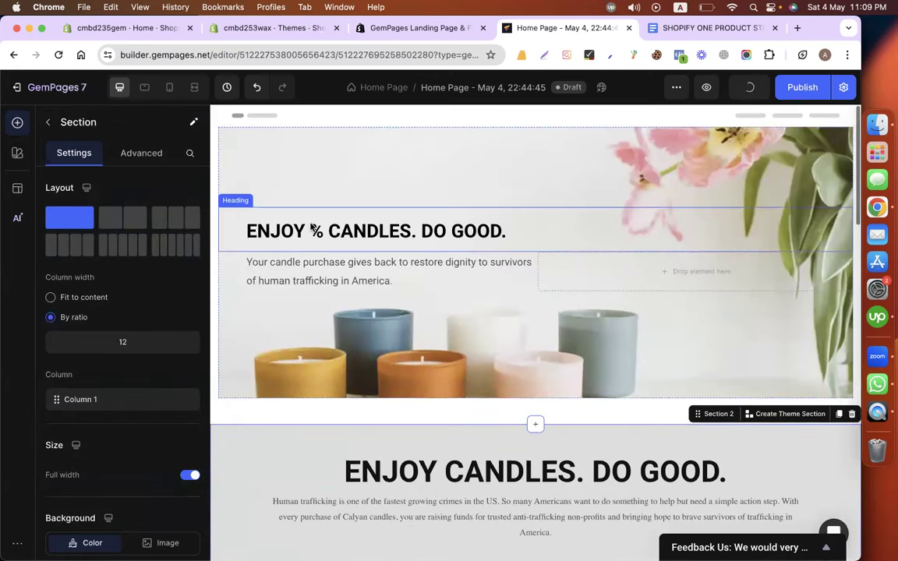
pyautogui.click(249, 153)
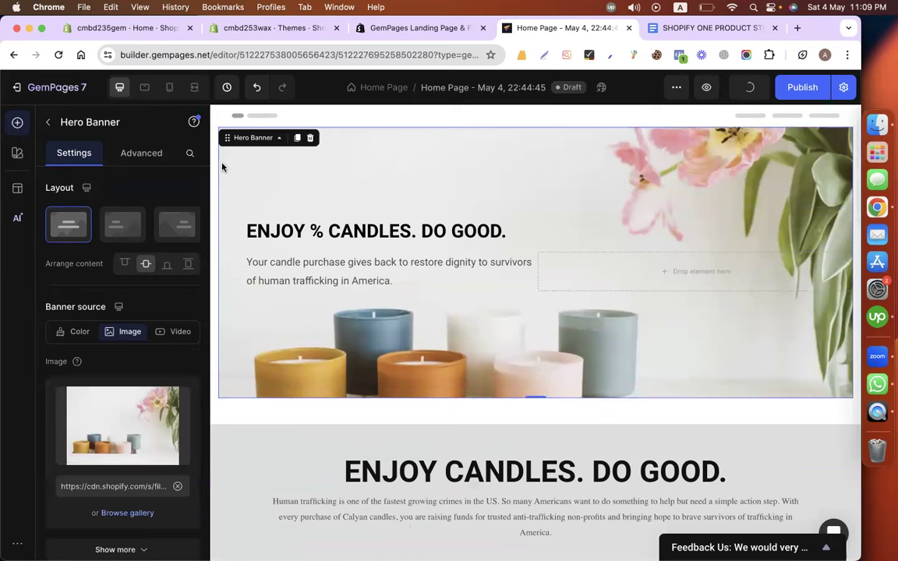
pyautogui.scroll(-5, 115, 377)
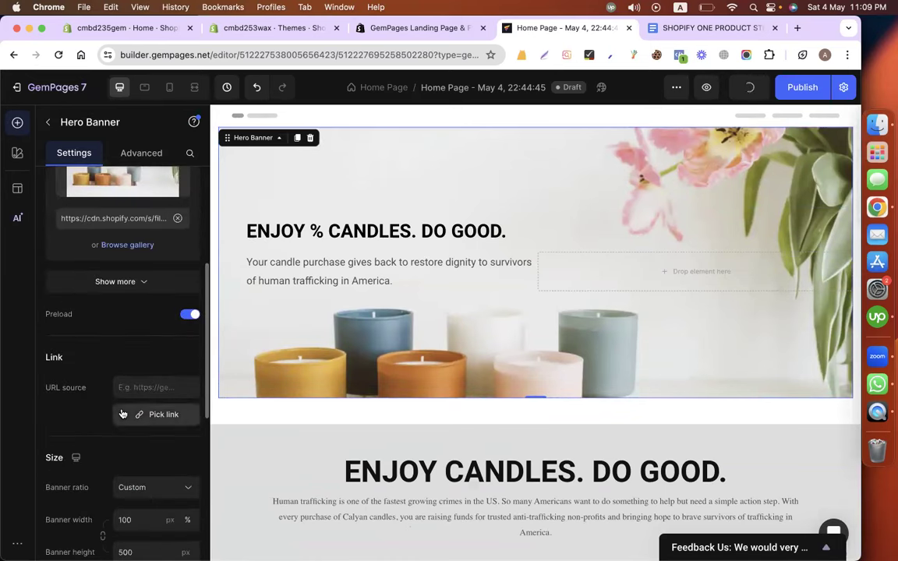
pyautogui.scroll(-8, 120, 411)
pyautogui.scroll(-2, 121, 412)
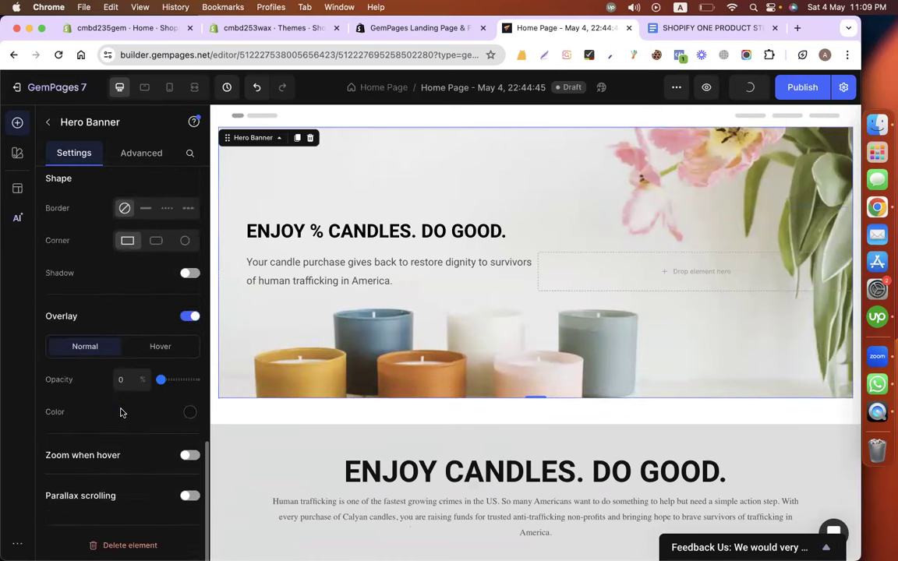
pyautogui.scroll(4, 120, 412)
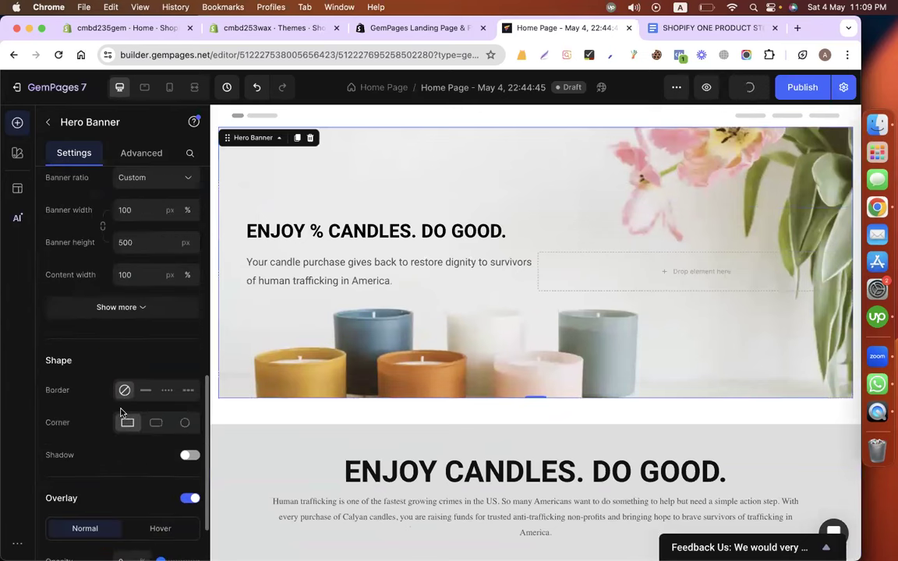
pyautogui.scroll(7, 121, 410)
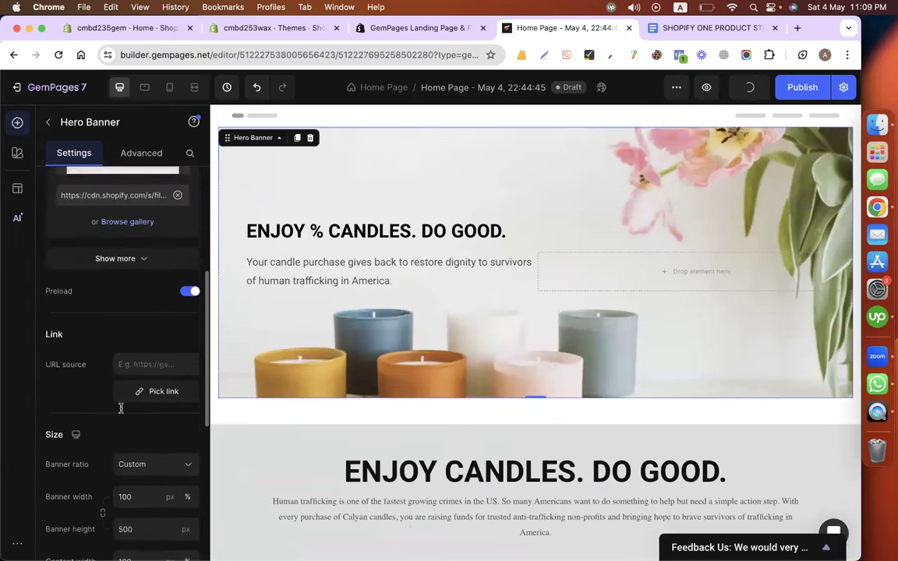
pyautogui.scroll(5, 110, 366)
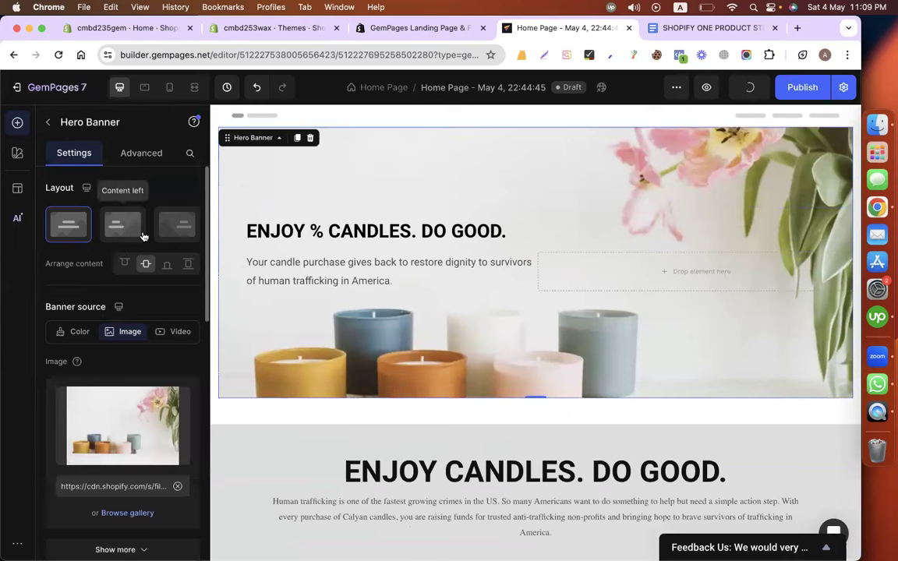
pyautogui.click(141, 155)
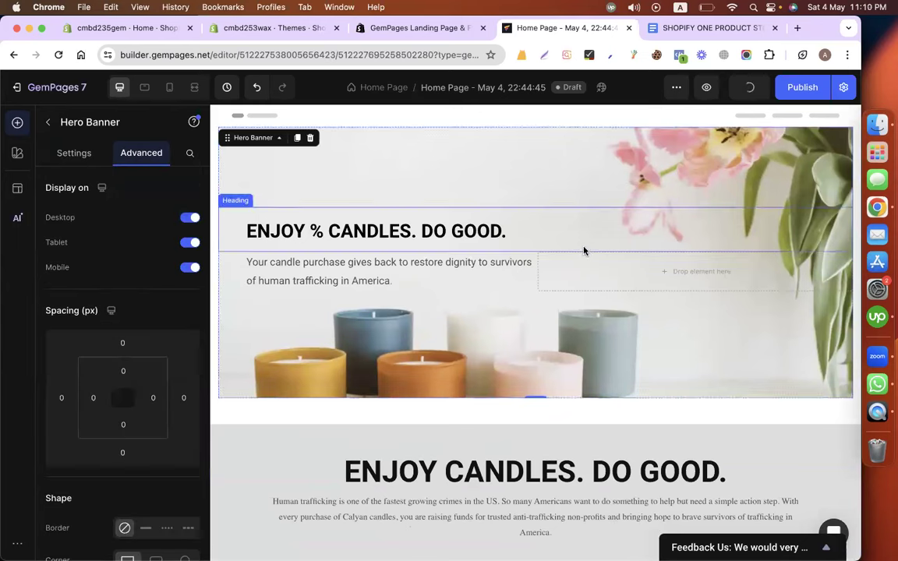
pyautogui.click(214, 147)
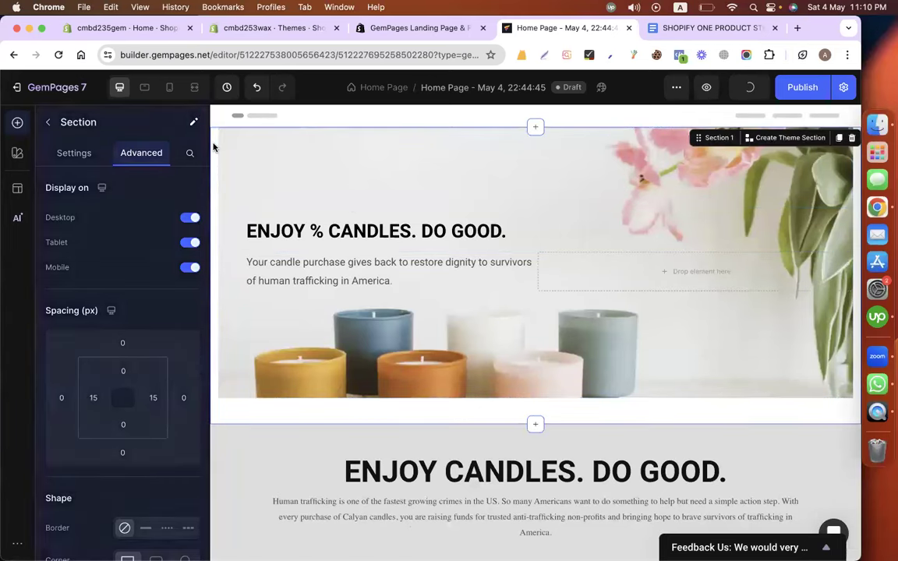
pyautogui.click(74, 153)
pyautogui.scroll(-5, 126, 356)
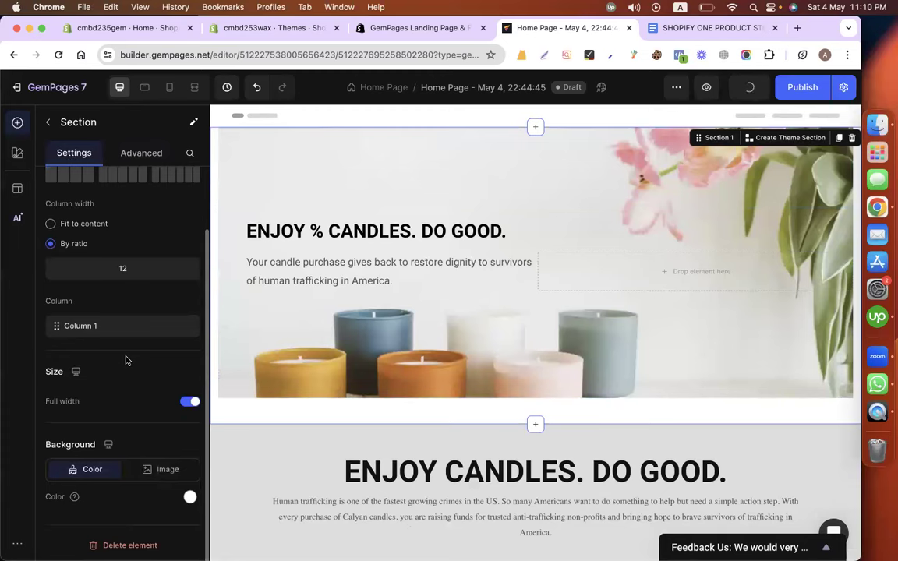
pyautogui.click(189, 402)
pyautogui.click(187, 406)
pyautogui.click(188, 405)
pyautogui.click(188, 406)
pyautogui.scroll(2, 159, 387)
pyautogui.scroll(-2, 159, 387)
# Set the hero section's left and right padding to 0.
pyautogui.click(144, 156)
pyautogui.click(92, 324)
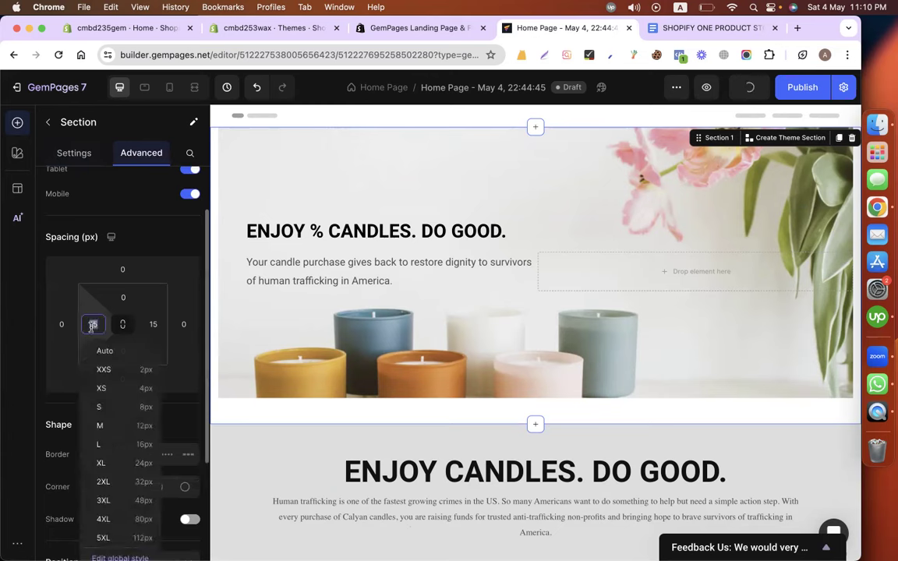
pyautogui.write('0')
pyautogui.click(153, 324)
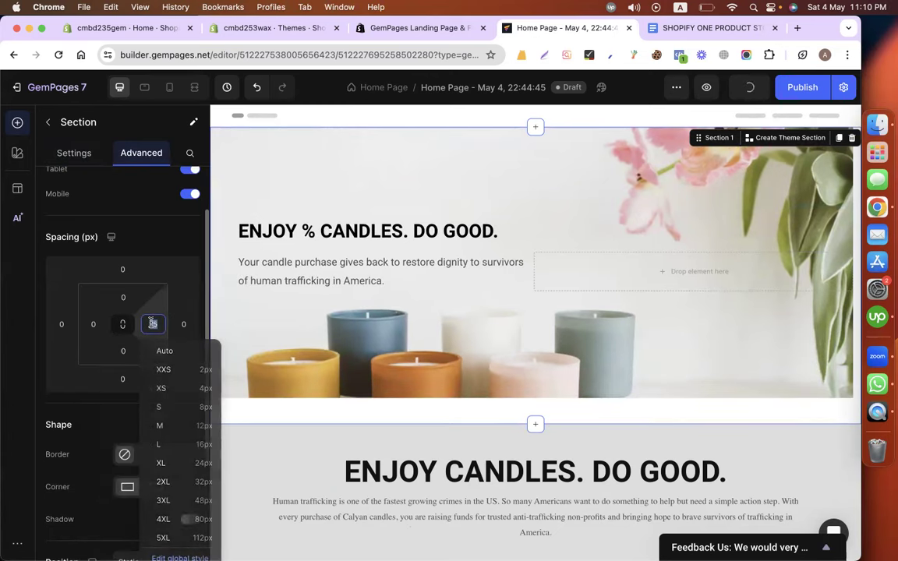
pyautogui.write('0')
pyautogui.click(318, 415)
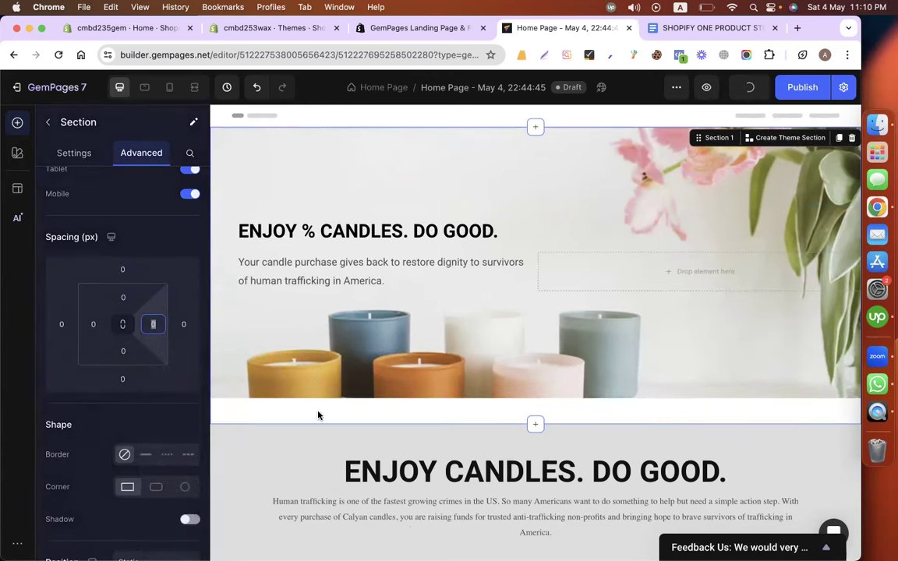
pyautogui.scroll(-2, 478, 322)
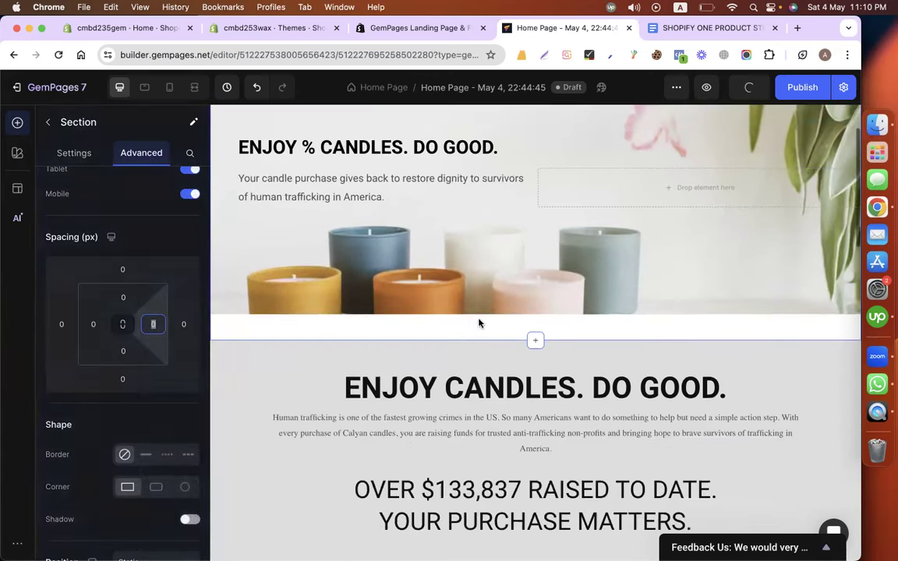
# Try 0 top padding on the ENJOY CANDLES. DO GOOD. section, then revert it to 50.
pyautogui.click(447, 355)
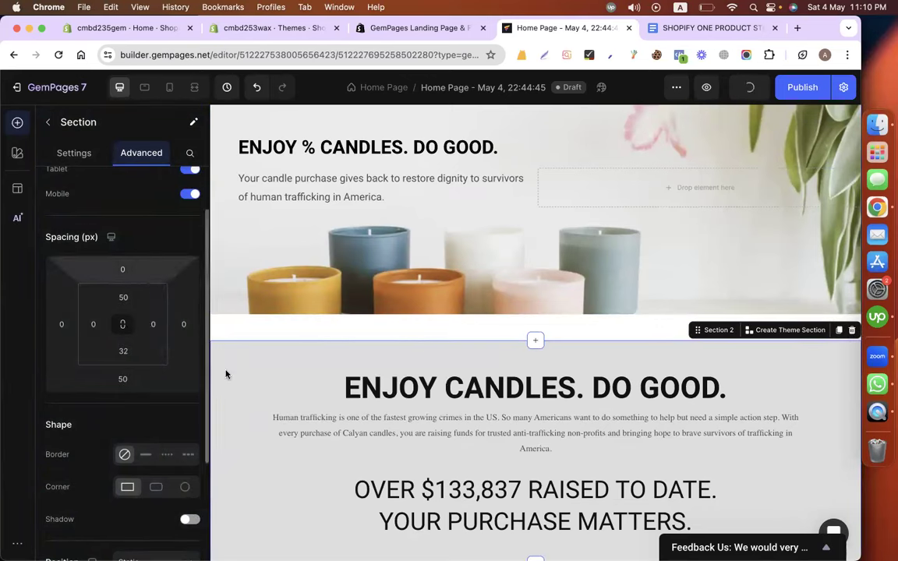
pyautogui.click(124, 297)
pyautogui.write('0')
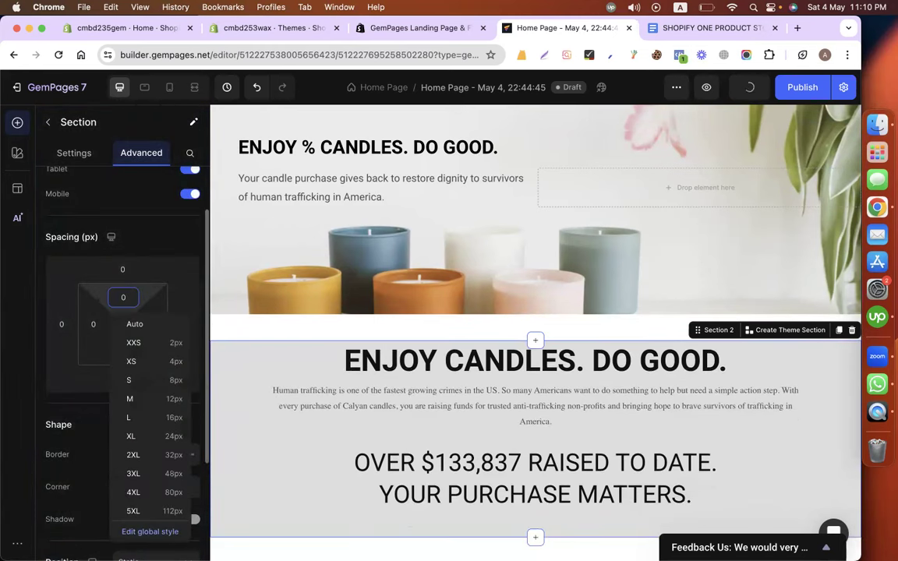
pyautogui.press('super+z')
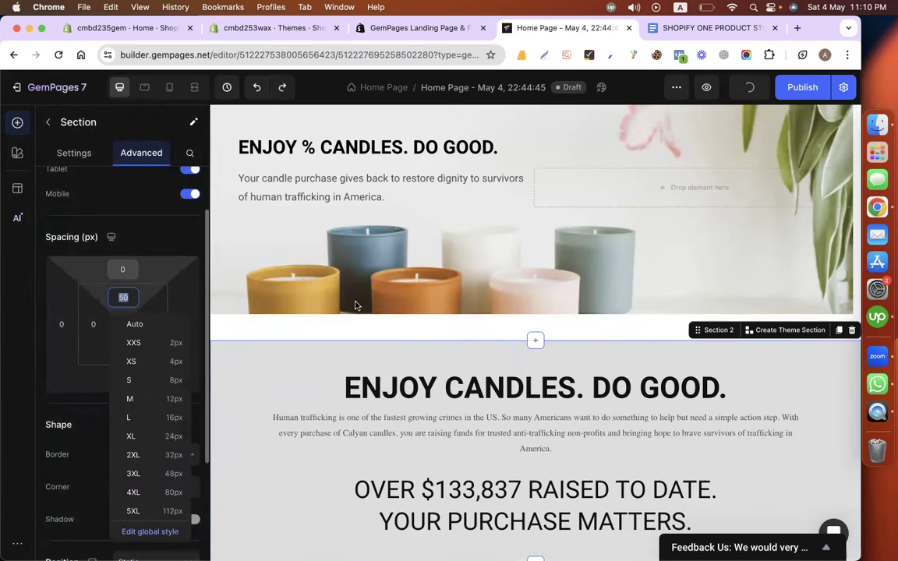
pyautogui.click(279, 333)
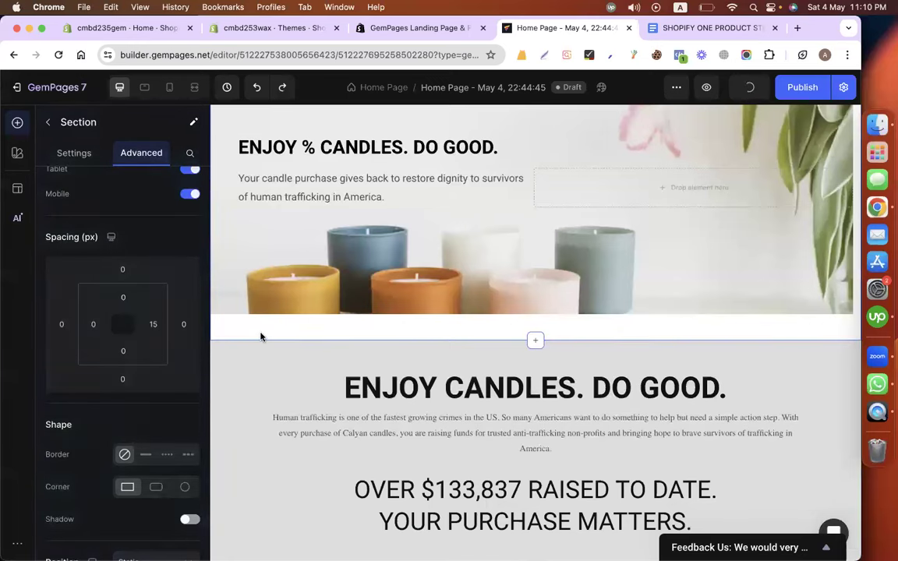
# Confirm the hero section's right padding of 0 and re-select the hero banner.
pyautogui.scroll(2, 253, 331)
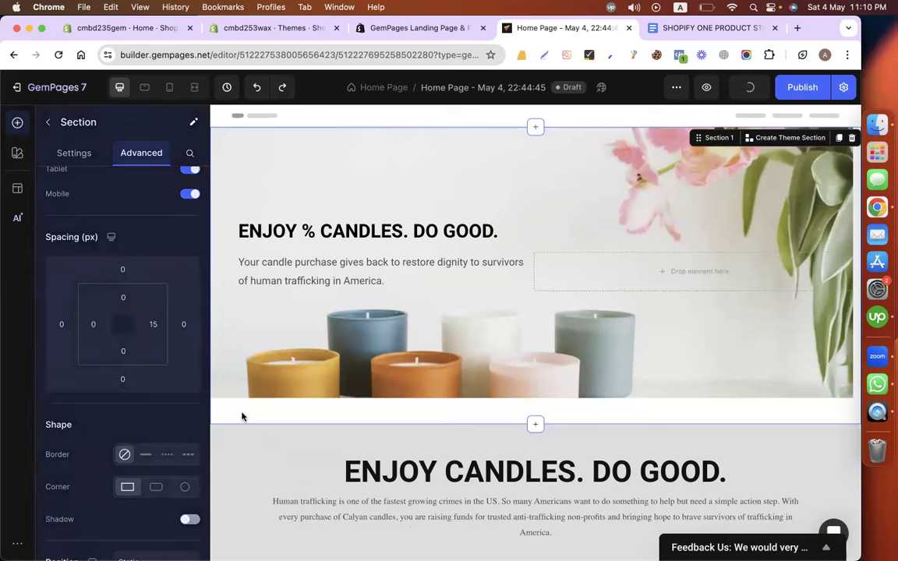
pyautogui.click(153, 324)
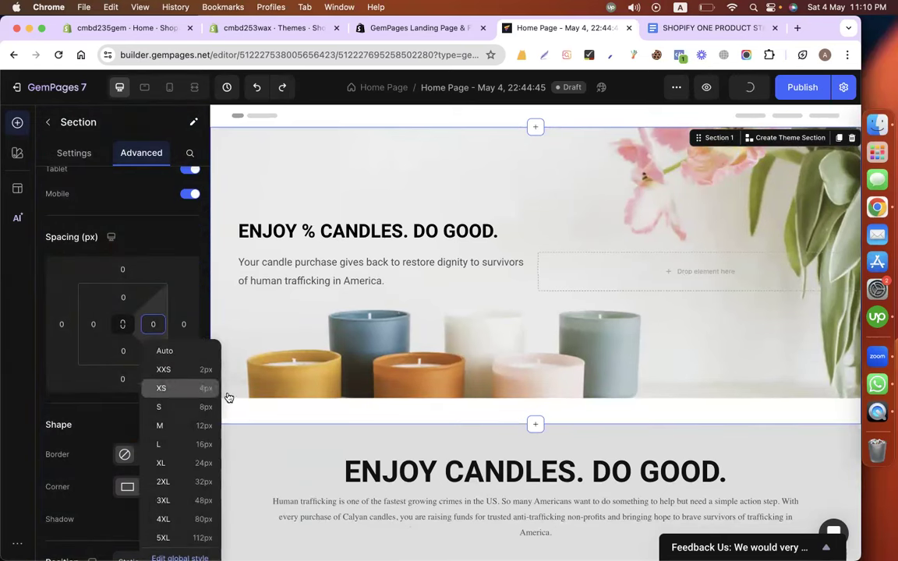
pyautogui.press('Return')
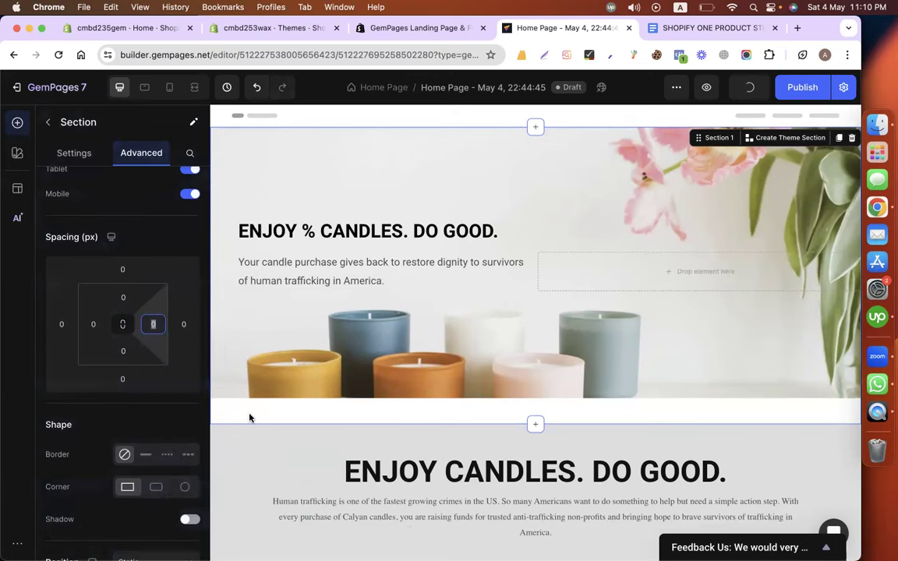
pyautogui.scroll(-3, 250, 417)
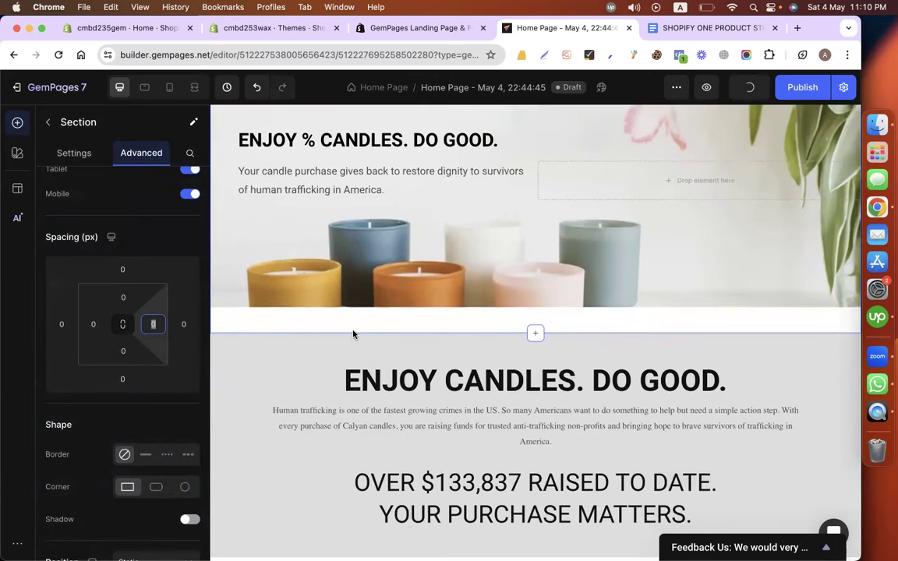
pyautogui.scroll(2, 330, 317)
pyautogui.click(329, 316)
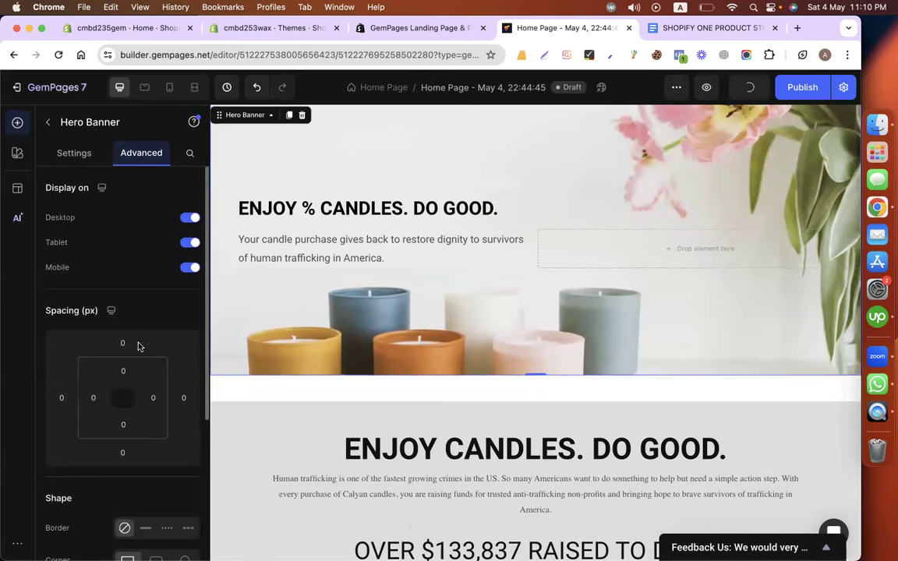
# Set the ENJOY CANDLES. DO GOOD. section's bottom margin to 0.
pyautogui.click(254, 387)
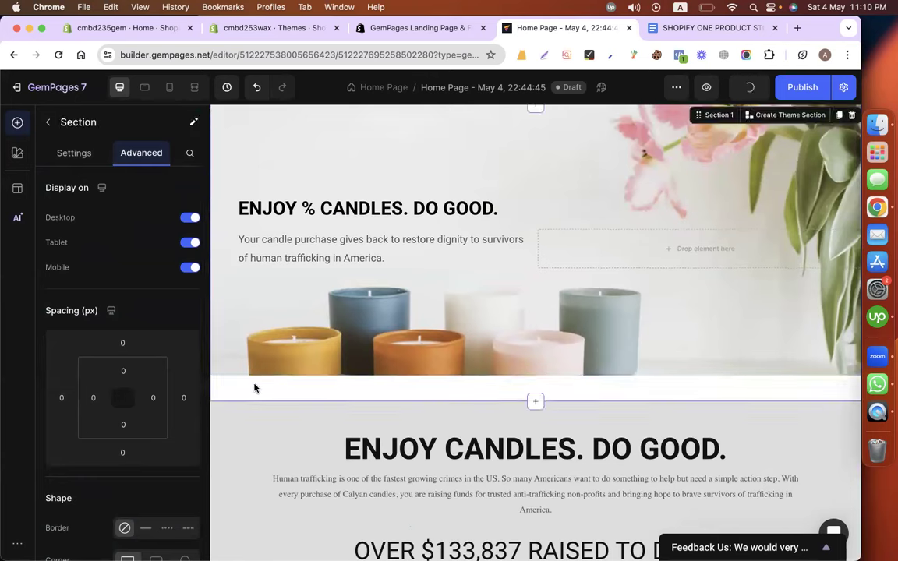
pyautogui.click(266, 428)
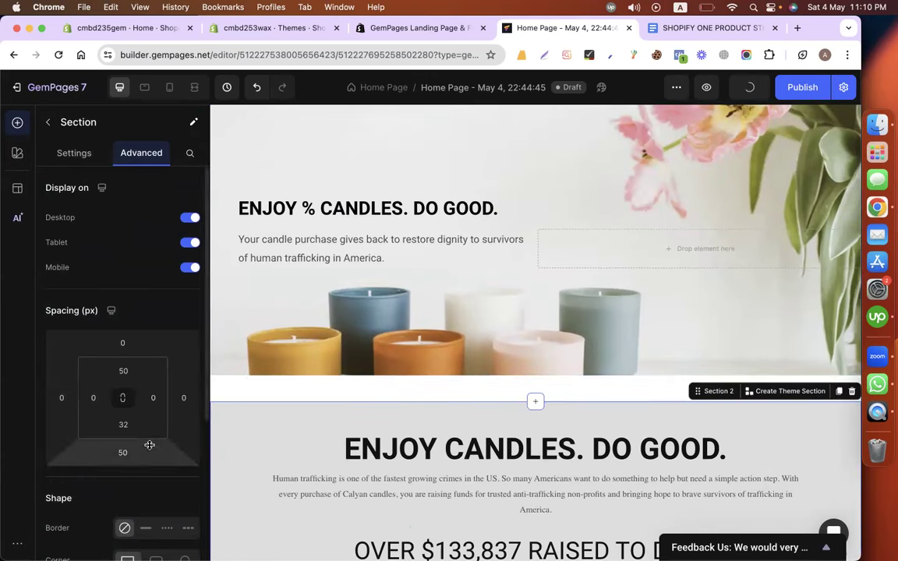
pyautogui.scroll(-2, 272, 411)
pyautogui.scroll(-5, 272, 410)
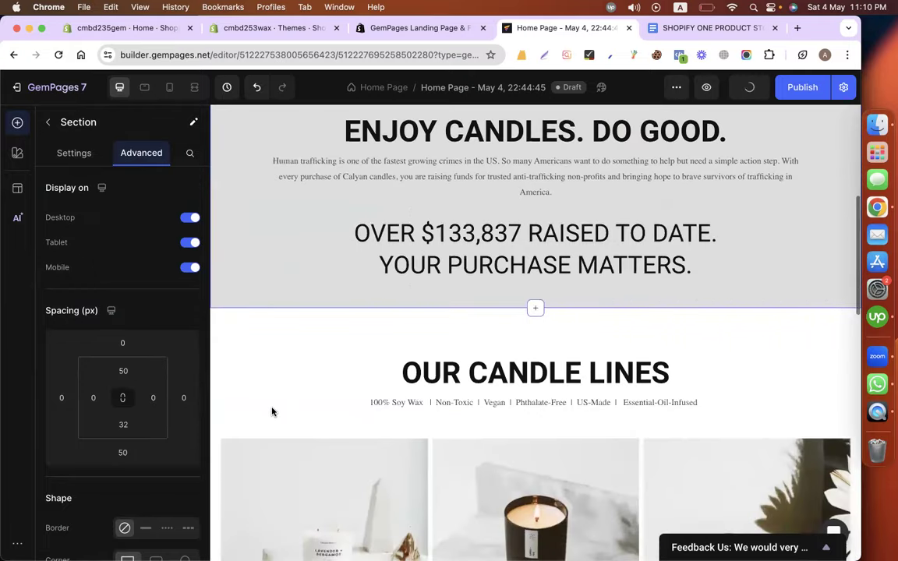
pyautogui.click(124, 450)
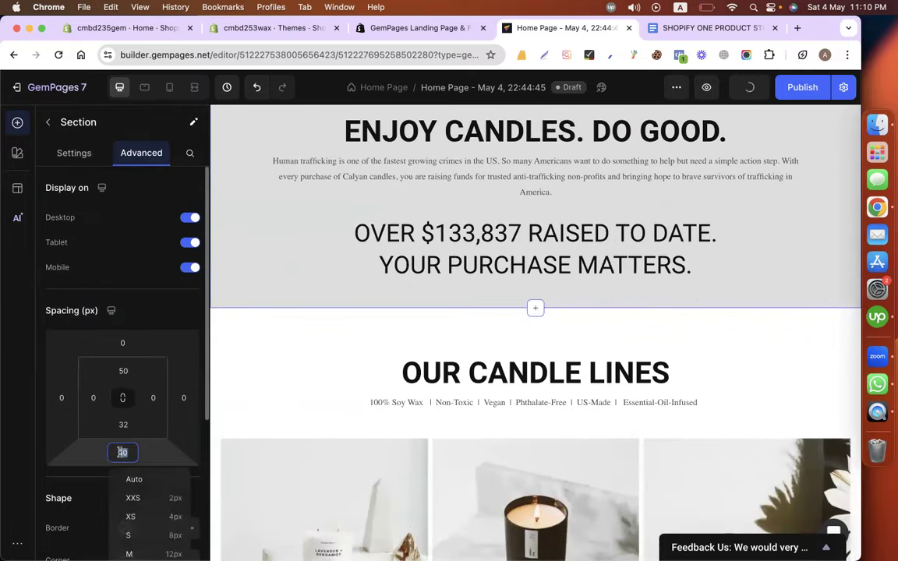
pyautogui.write('0')
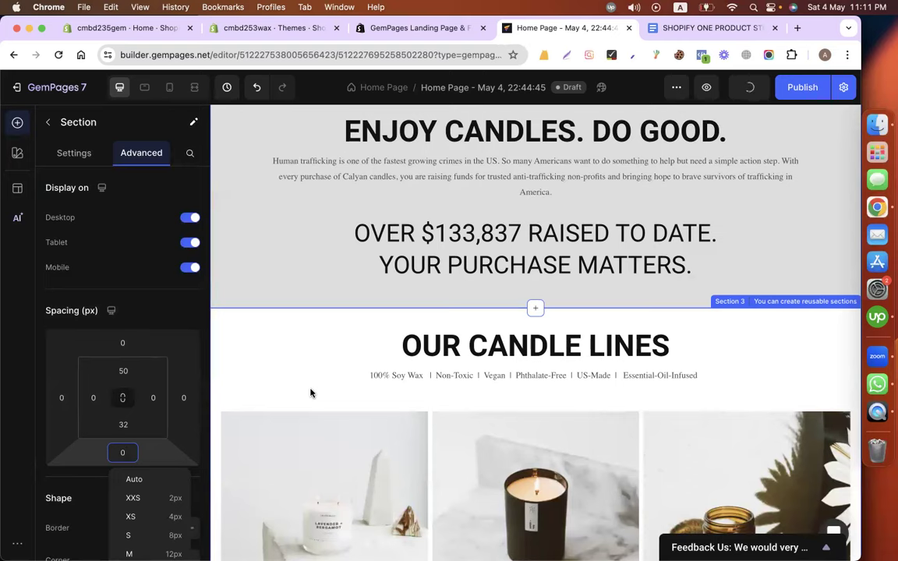
# Give that section a -50 px top margin, pulling it up under the hero image.
pyautogui.scroll(3, 303, 374)
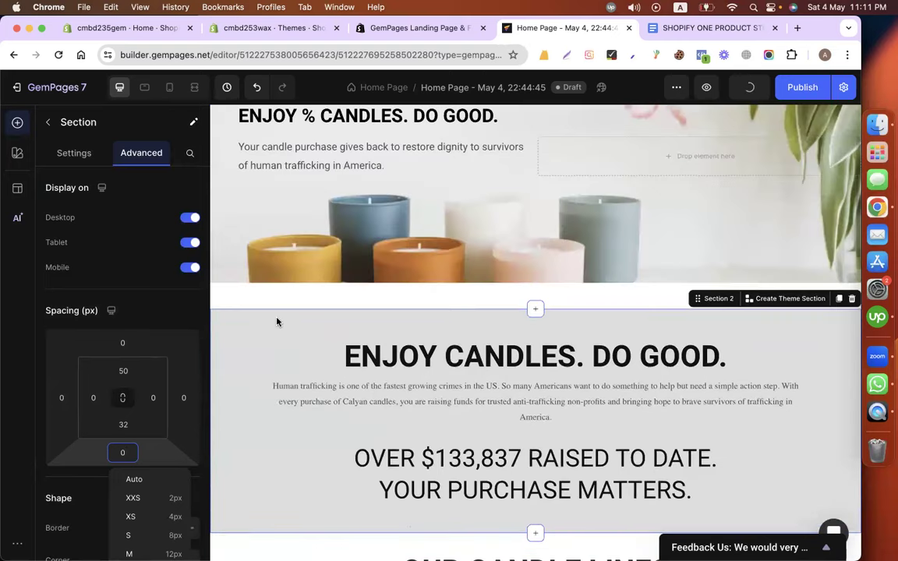
pyautogui.click(124, 344)
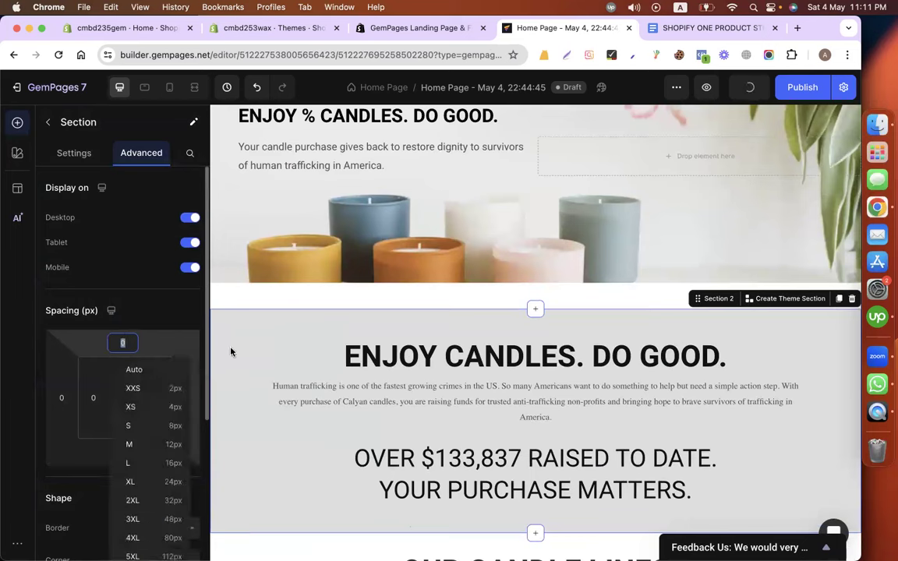
pyautogui.write('-3')
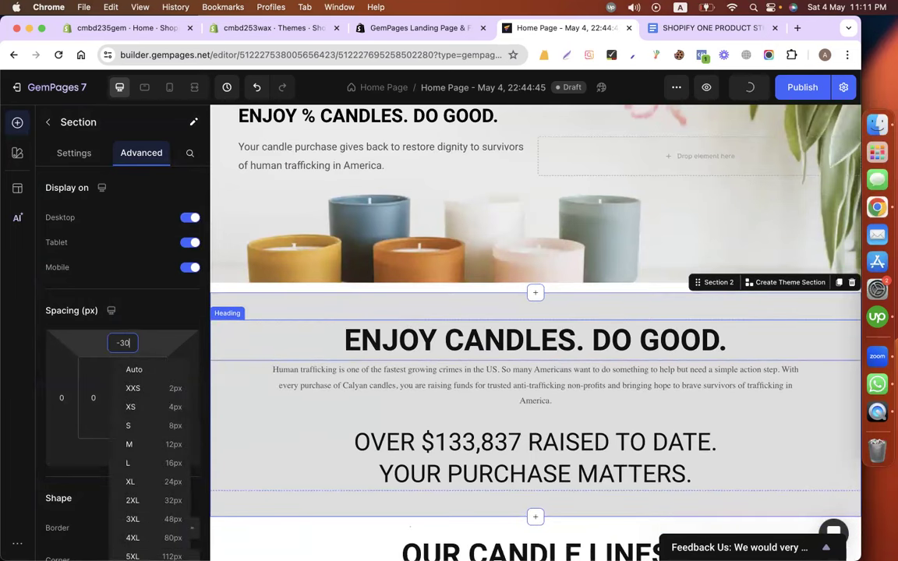
pyautogui.press('BackSpace')
pyautogui.press('BackSpace')
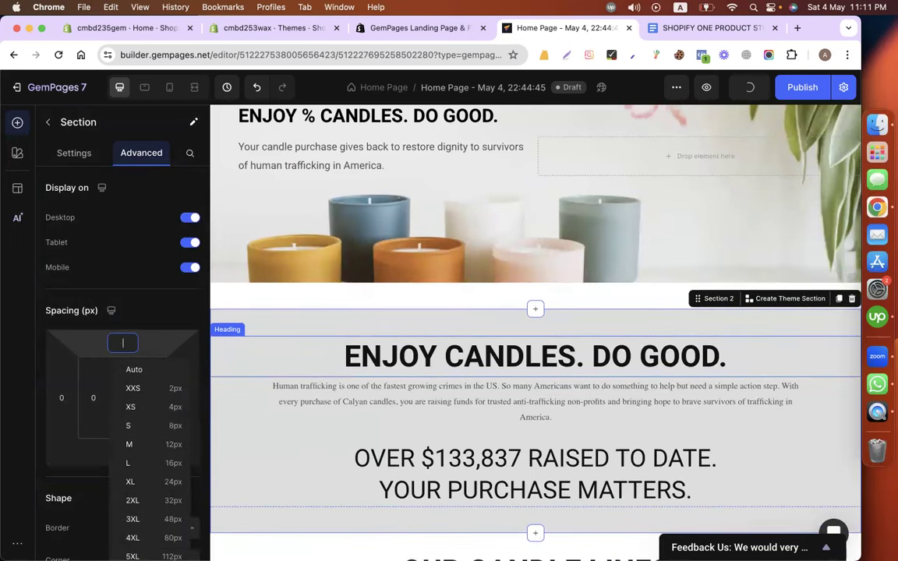
pyautogui.write('50')
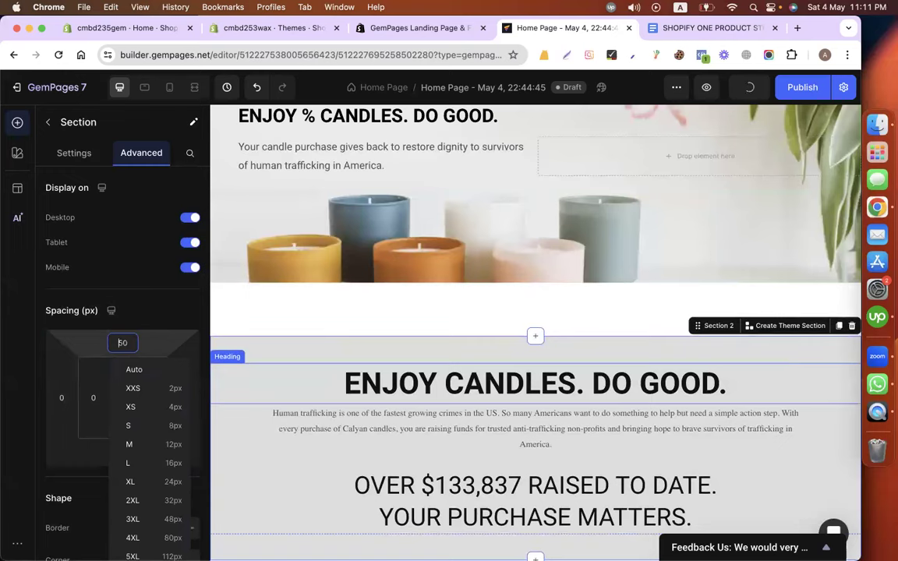
pyautogui.write('-')
pyautogui.scroll(-5, 367, 402)
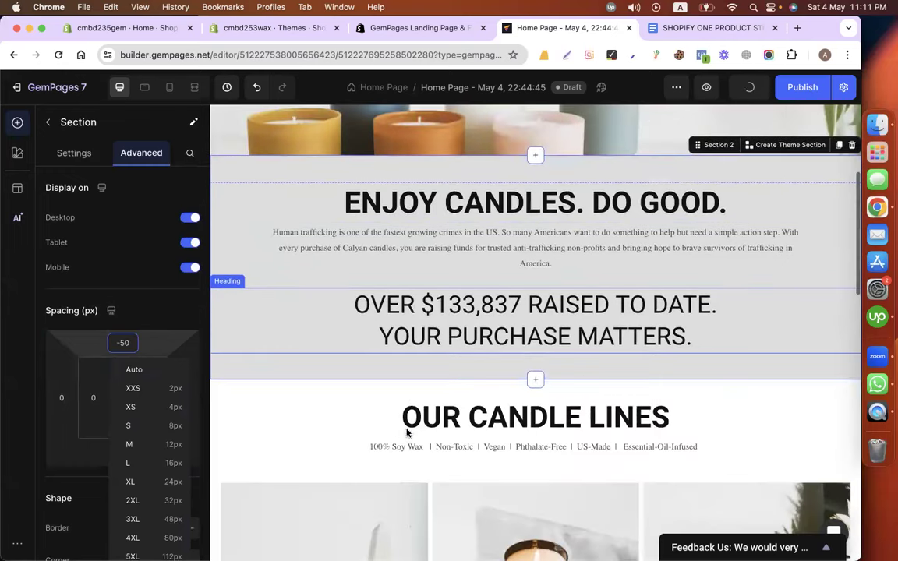
pyautogui.scroll(-3, 362, 404)
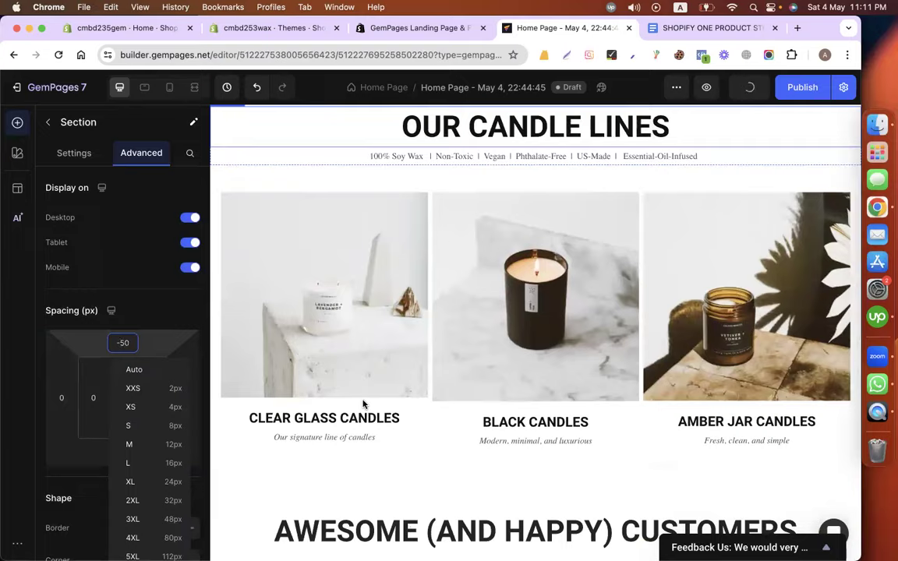
pyautogui.scroll(-3, 362, 403)
pyautogui.scroll(-6, 362, 403)
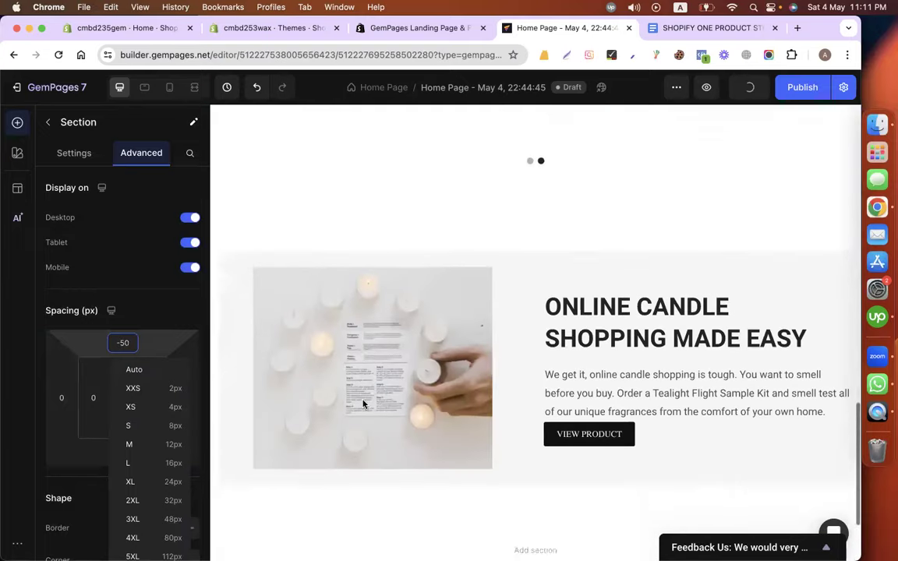
pyautogui.scroll(3, 483, 351)
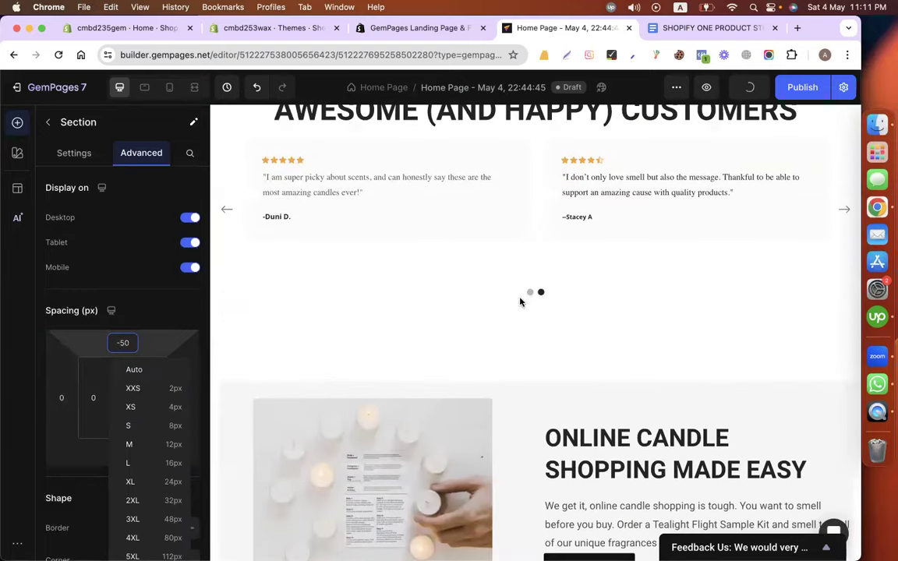
# Set the AWESOME (AND HAPPY) CUSTOMERS section's bottom padding to 20 px.
pyautogui.click(318, 329)
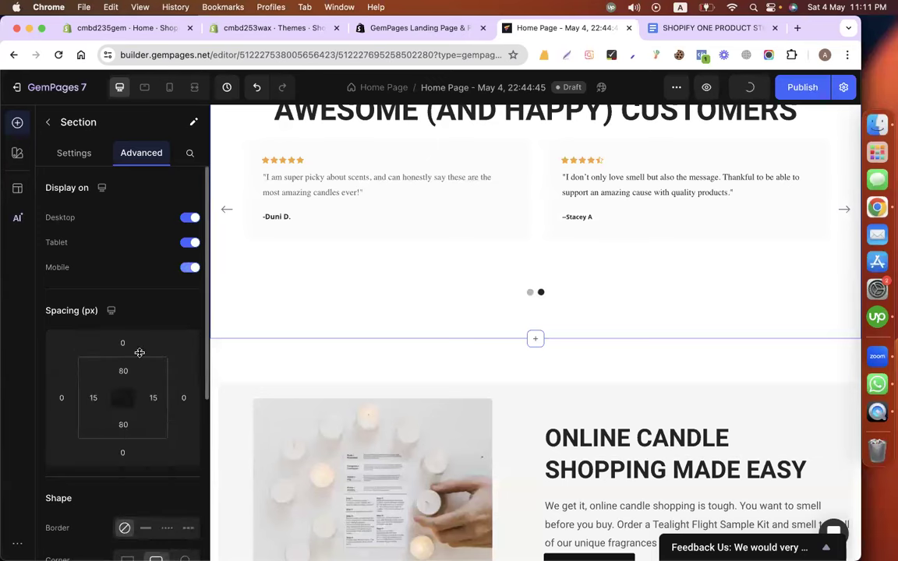
pyautogui.click(127, 424)
pyautogui.write('0')
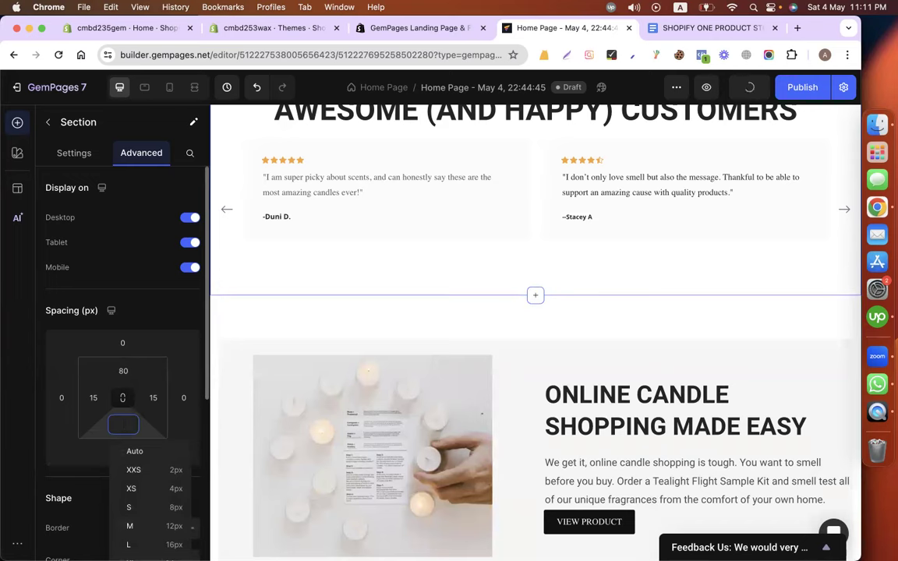
pyautogui.write('20')
pyautogui.scroll(-3, 350, 467)
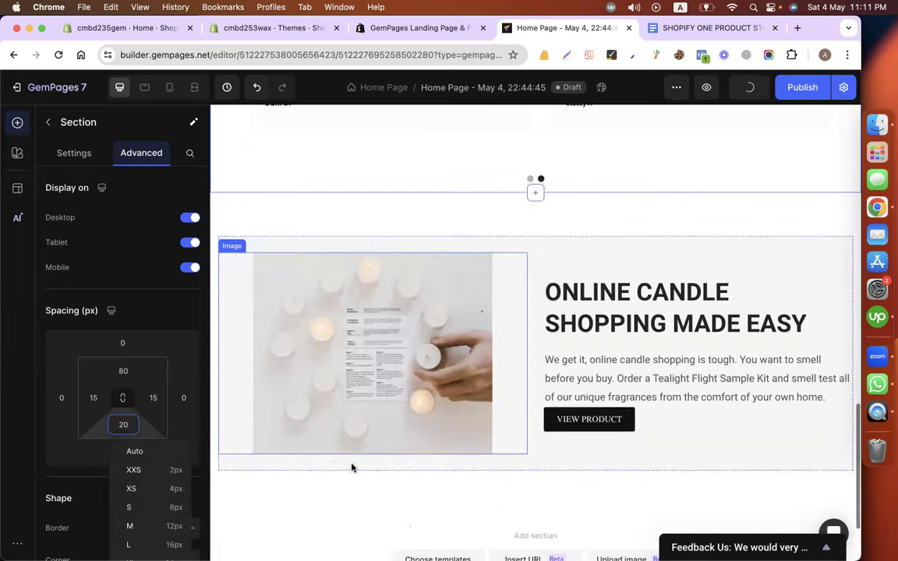
pyautogui.scroll(1, 628, 421)
pyautogui.scroll(5, 628, 421)
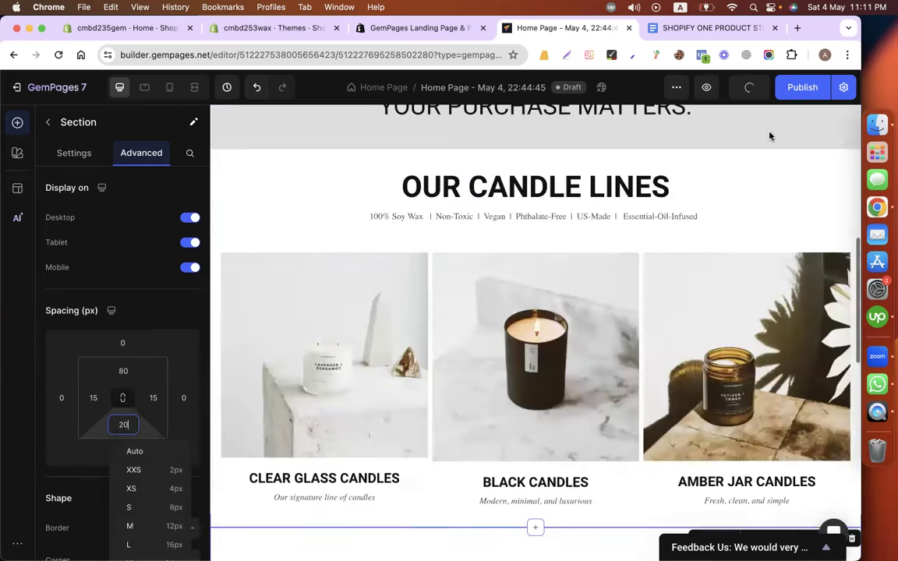
pyautogui.click(444, 87)
# Rename the page to 'Home', start publishing, then go to Shopify's Themes page.
pyautogui.click(396, 153)
pyautogui.press('super+shift+Right')
pyautogui.press('BackSpace')
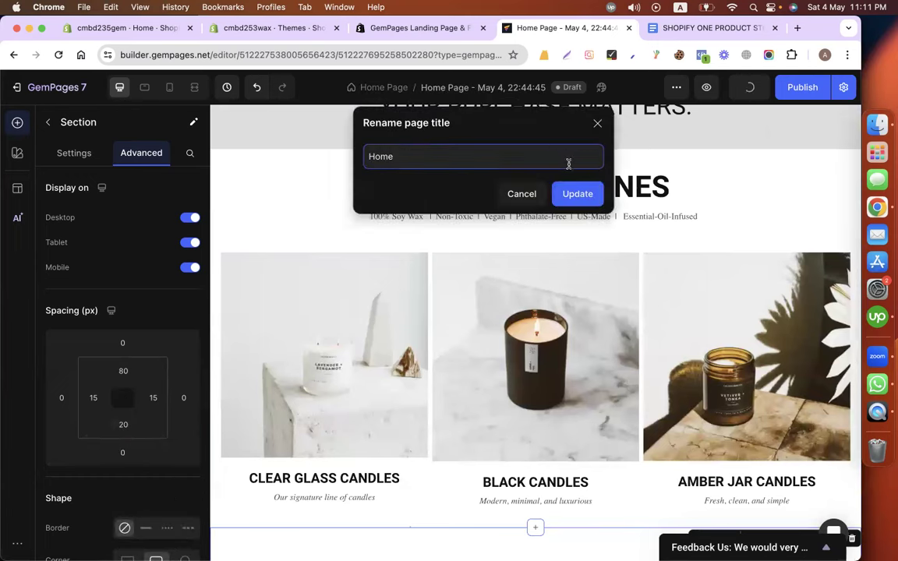
pyautogui.click(578, 193)
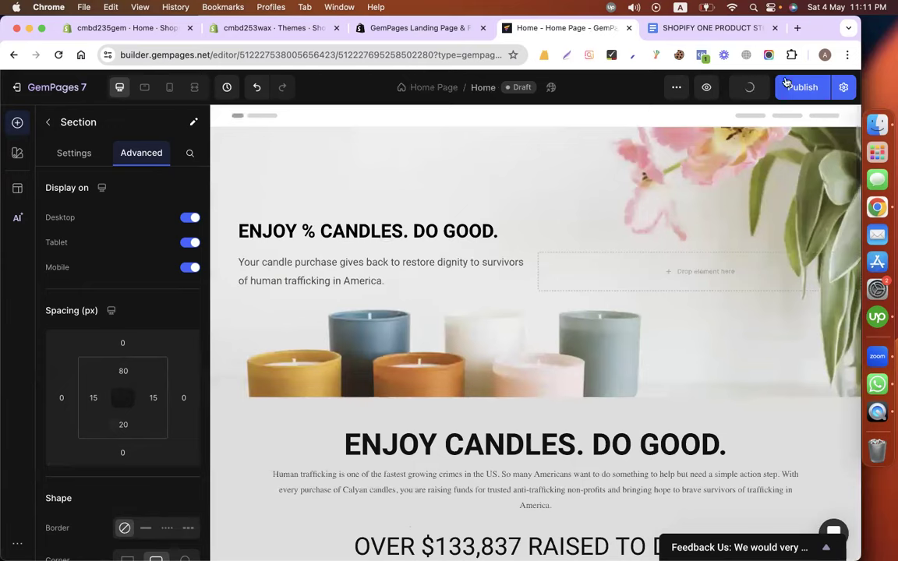
pyautogui.click(807, 92)
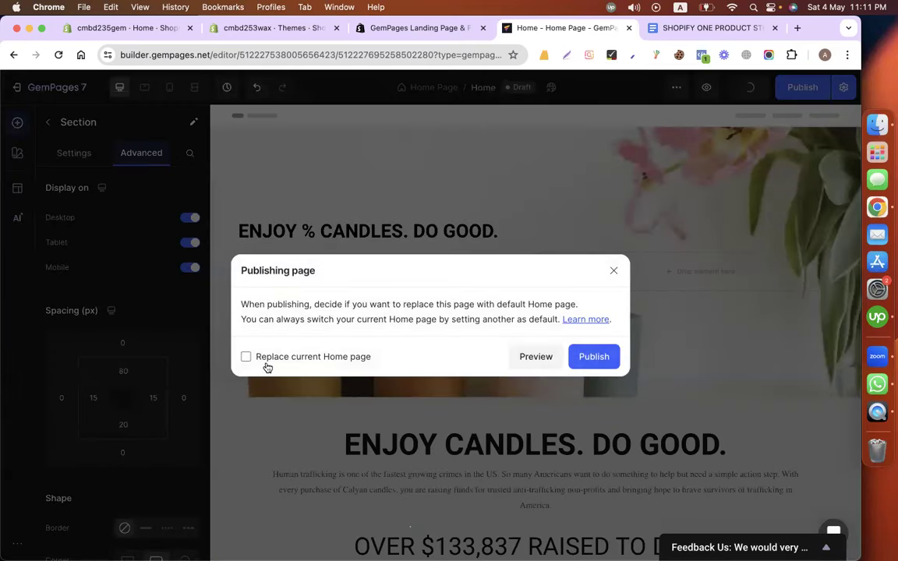
pyautogui.click(285, 29)
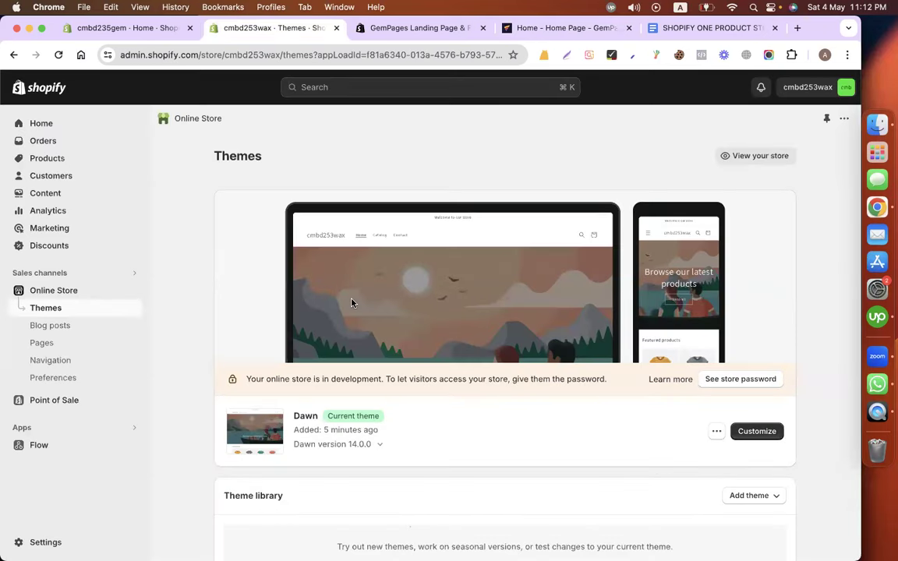
# Open the live storefront and look over Dawn's default homepage.
pyautogui.click(133, 291)
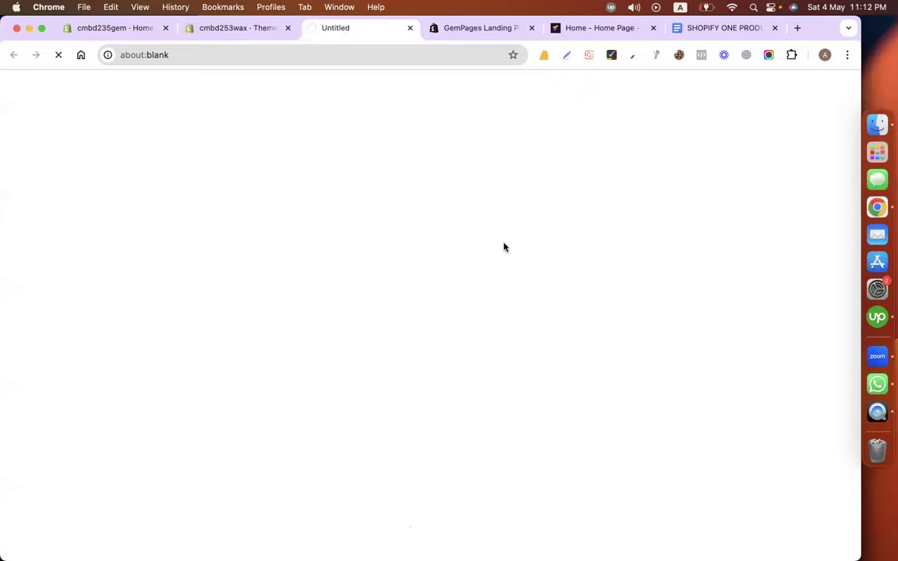
pyautogui.scroll(-5, 504, 247)
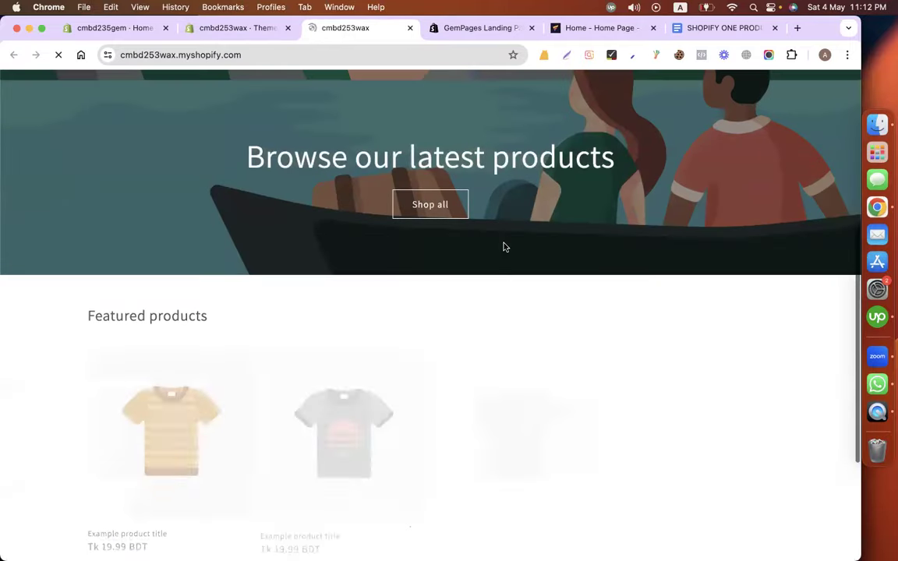
pyautogui.scroll(-3, 505, 247)
pyautogui.scroll(7, 507, 253)
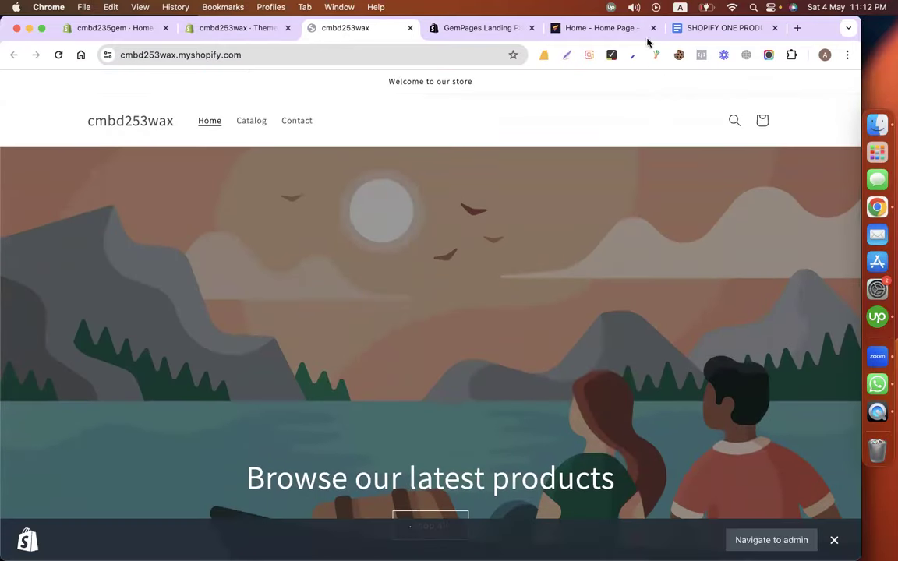
# Back in GemPages, toggle the Replace current Home page option and publish the page.
pyautogui.click(599, 28)
pyautogui.click(264, 358)
pyautogui.click(588, 357)
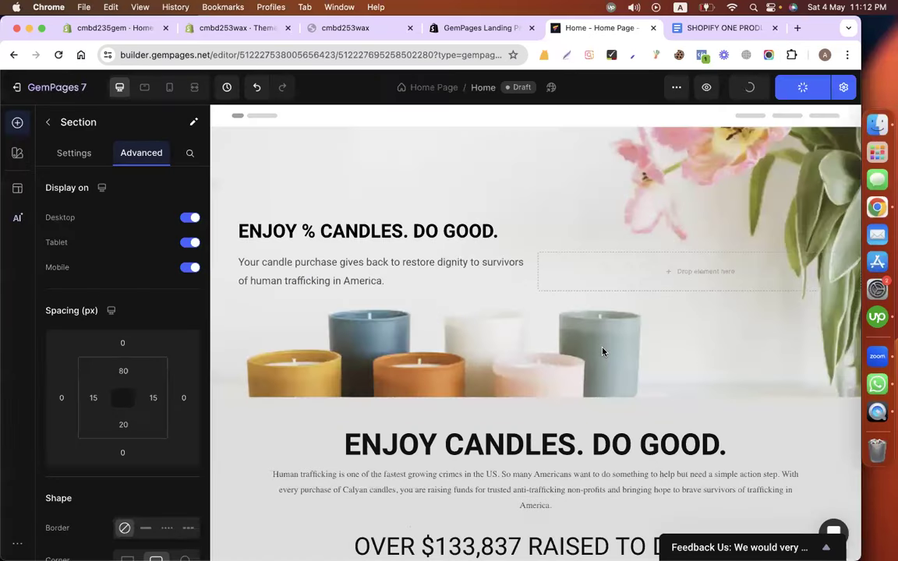
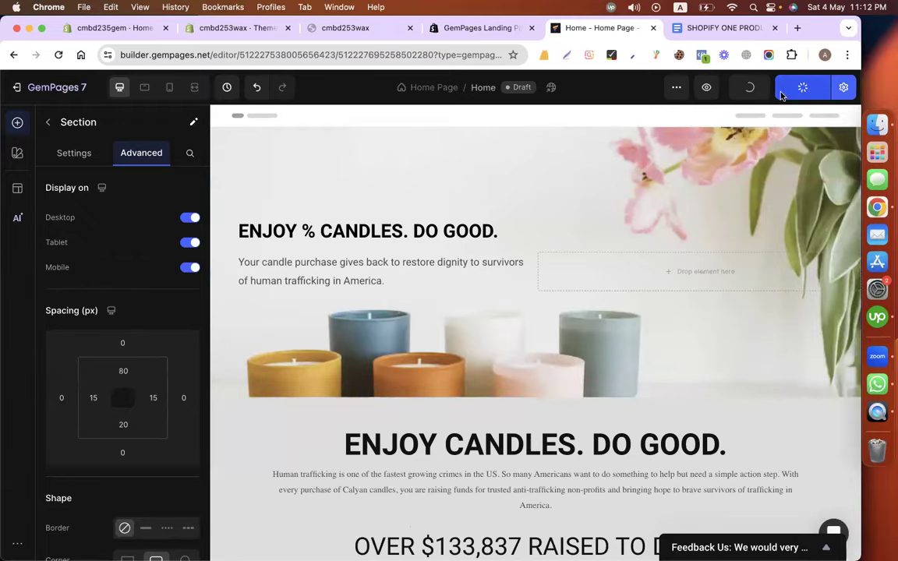
# Scroll through the live store's homepage.
pyautogui.click(357, 29)
pyautogui.scroll(-10, 366, 218)
pyautogui.scroll(10, 374, 260)
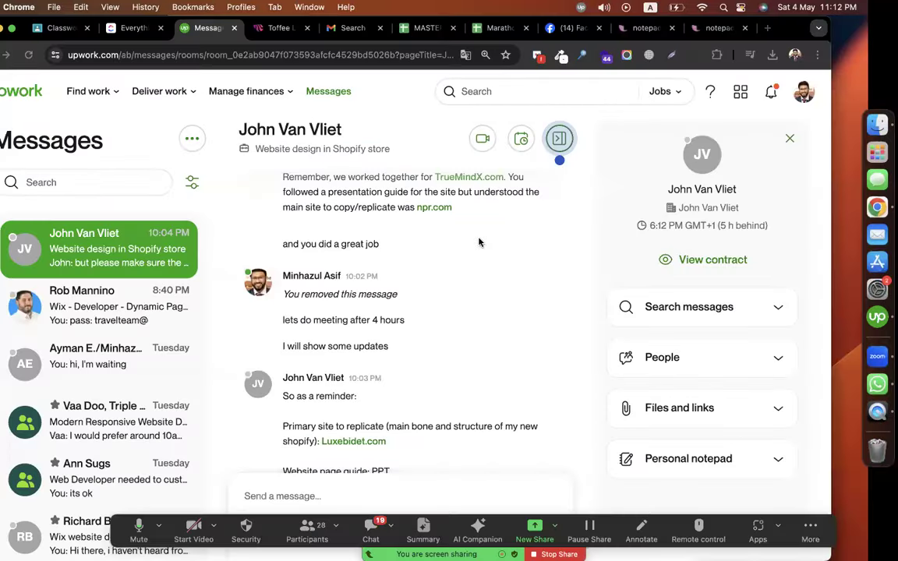
# Grab the candle-store content document's URL, then go to the CMBD-253 Classwork page.
pyautogui.hotkey('ctrl', 'Right')
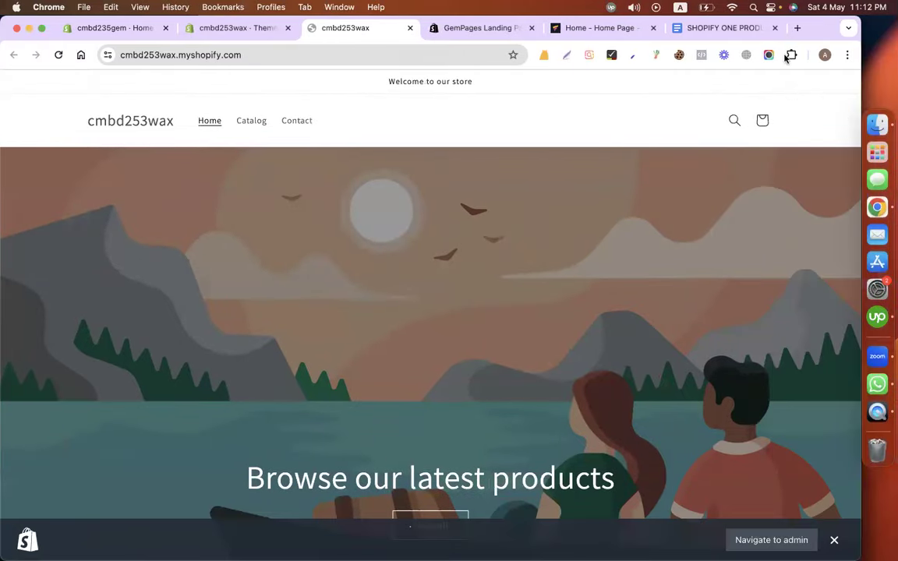
pyautogui.click(720, 28)
pyautogui.click(265, 56)
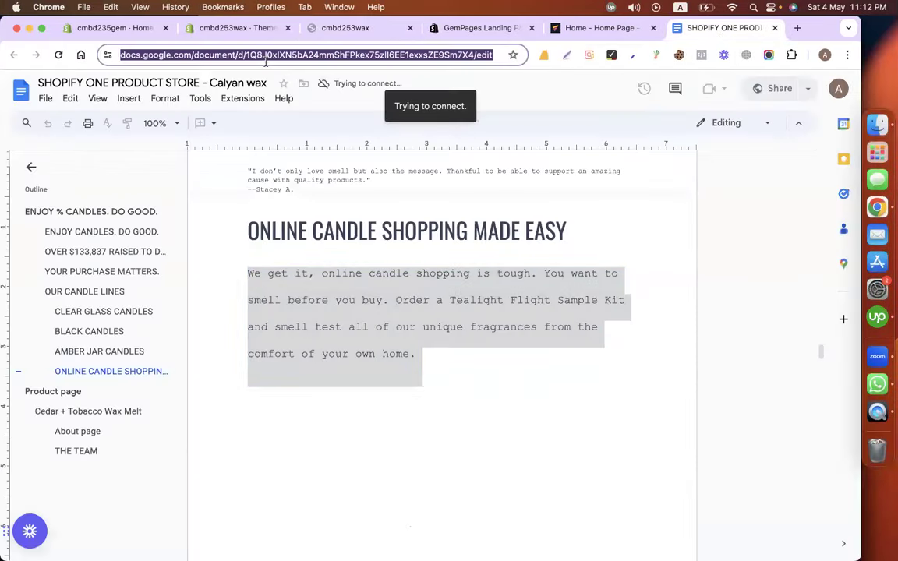
pyautogui.hotkey('ctrl', 'Left')
pyautogui.click(92, 28)
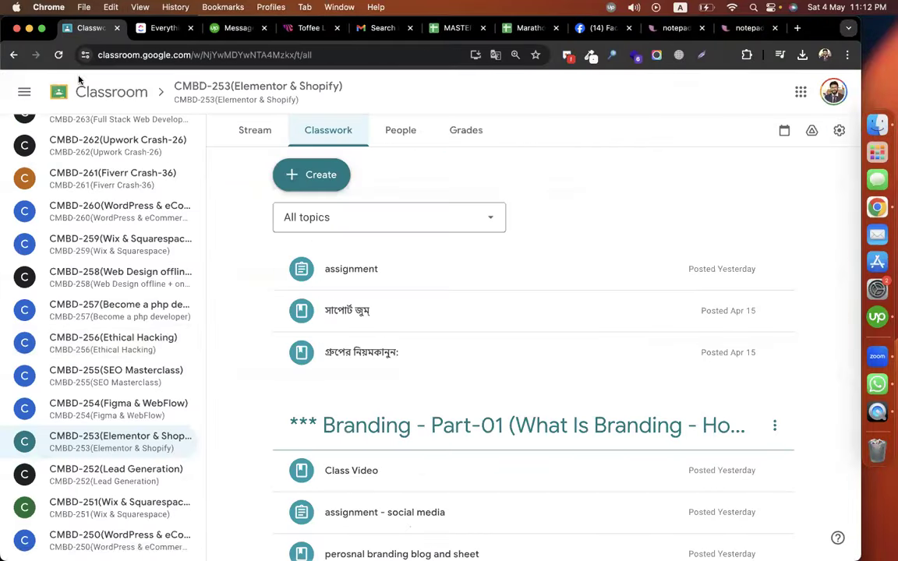
# Add the topic 'Episode-09(Shopify Gempages - Home Page Design' to CMBD-253 Classwork.
pyautogui.click(324, 182)
pyautogui.click(335, 394)
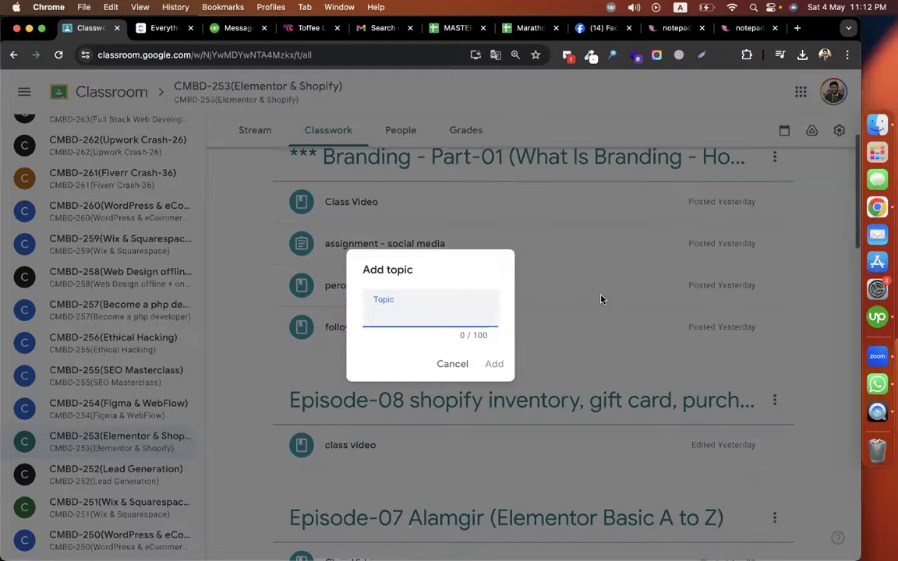
pyautogui.write('Episoe')
pyautogui.write('e-09')
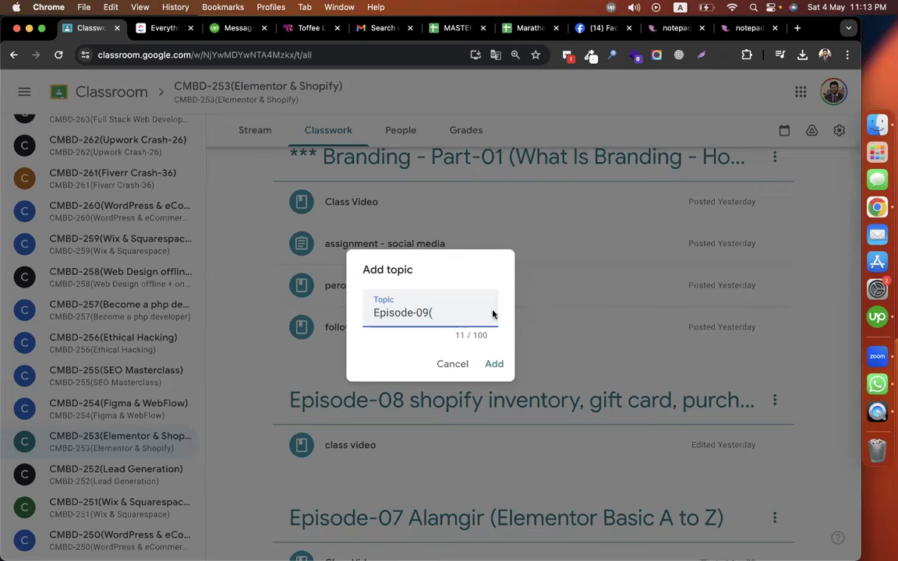
pyautogui.write('(Sh')
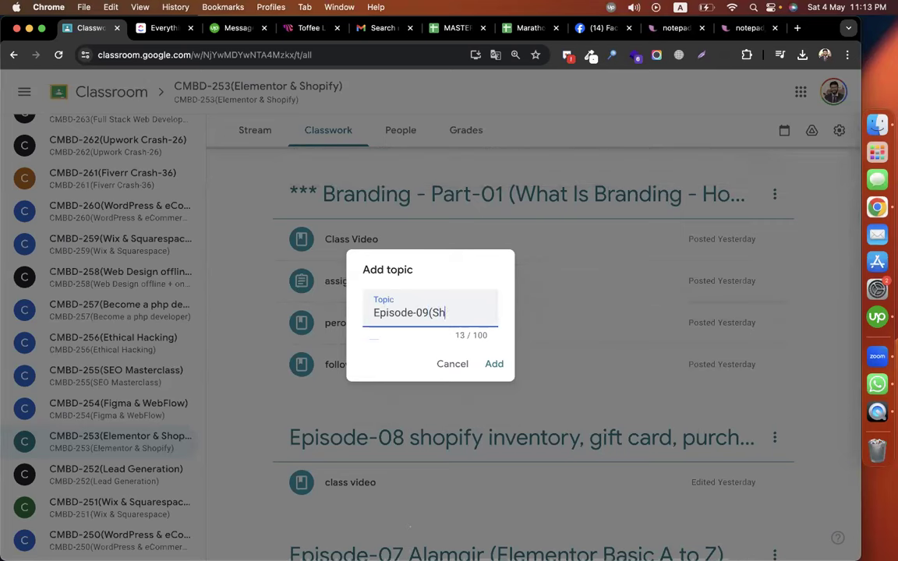
pyautogui.write('opify Gemp')
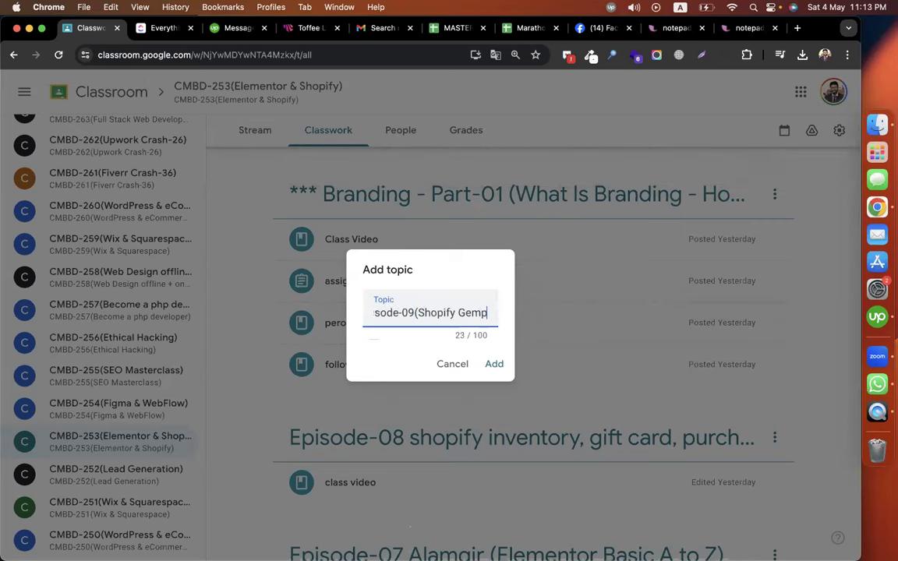
pyautogui.write('ages Hoke')
pyautogui.press('BackSpace')
pyautogui.press('BackSpace')
pyautogui.press('BackSpace')
pyautogui.press('BackSpace')
pyautogui.press('BackSpace')
pyautogui.write('- Home ')
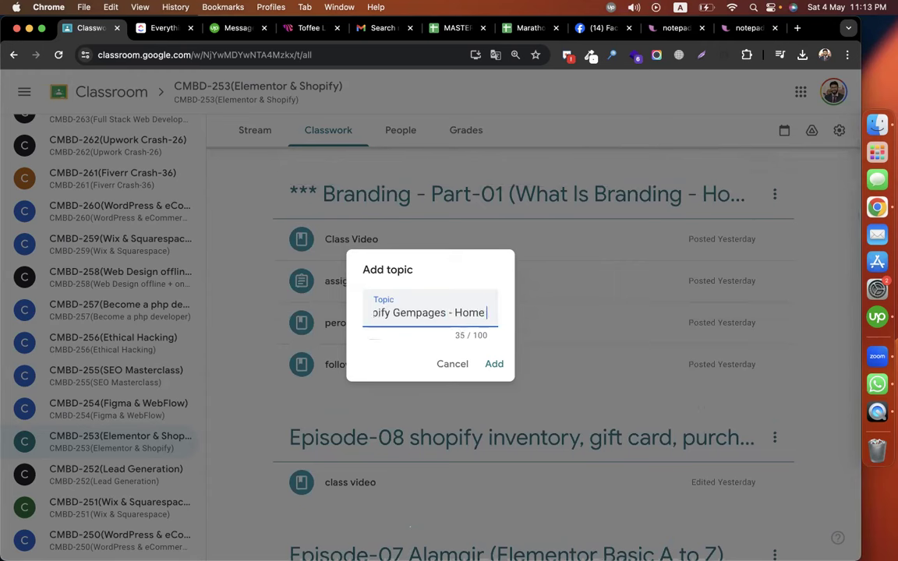
pyautogui.write('Page Design')
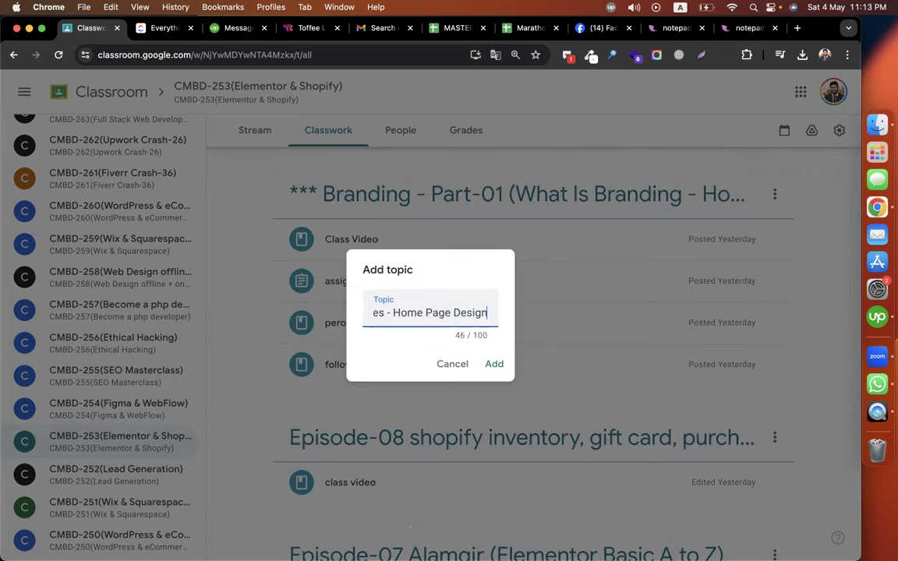
pyautogui.press('Return')
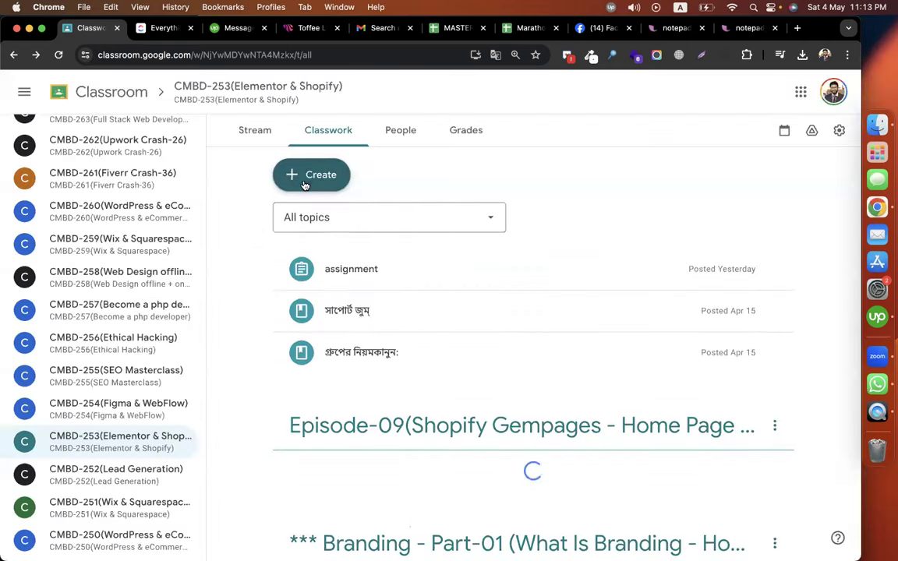
pyautogui.click(305, 185)
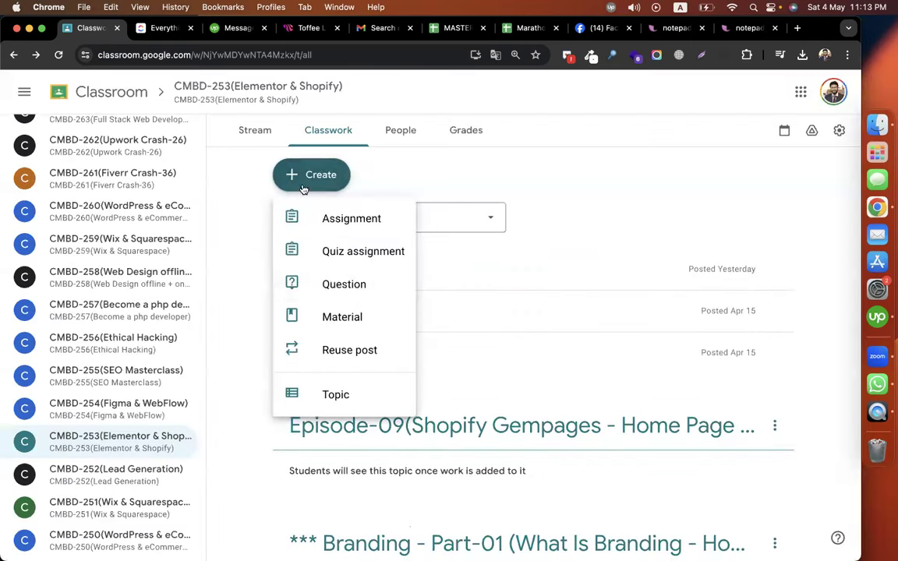
# Start an assignment titled 'assignment' asking students to create a Shopify home page with GemPages.
pyautogui.click(327, 314)
pyautogui.click(19, 92)
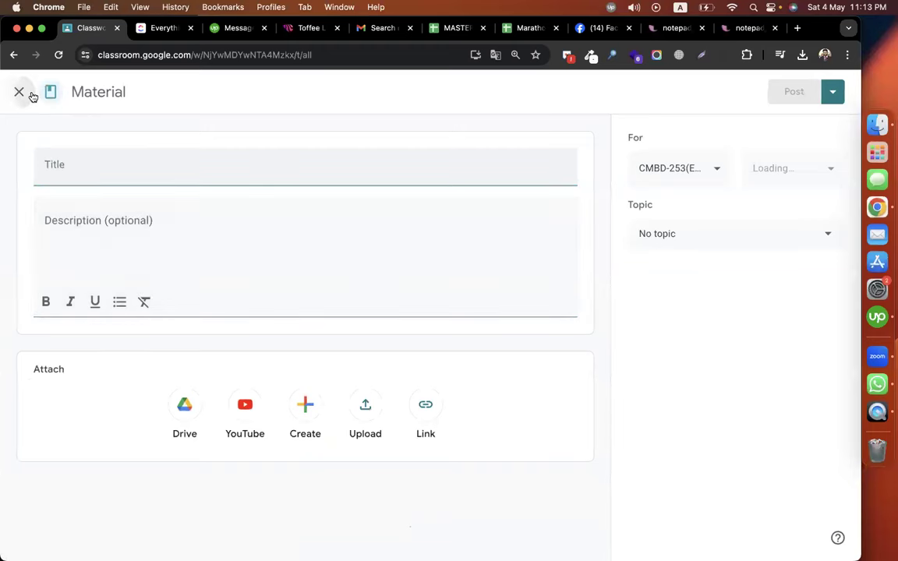
pyautogui.click(315, 187)
pyautogui.click(316, 226)
pyautogui.write('assignment')
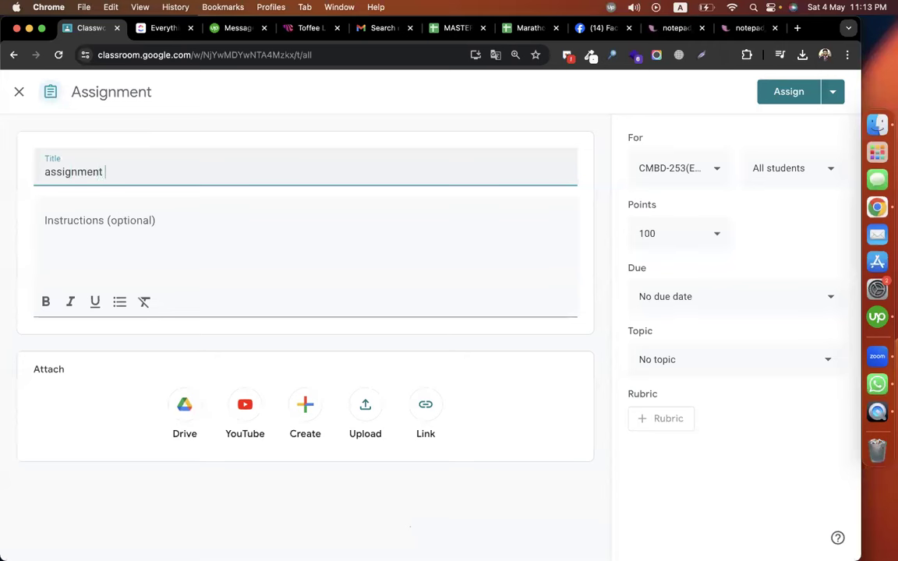
pyautogui.click(176, 220)
pyautogui.write('create a home page on shopi')
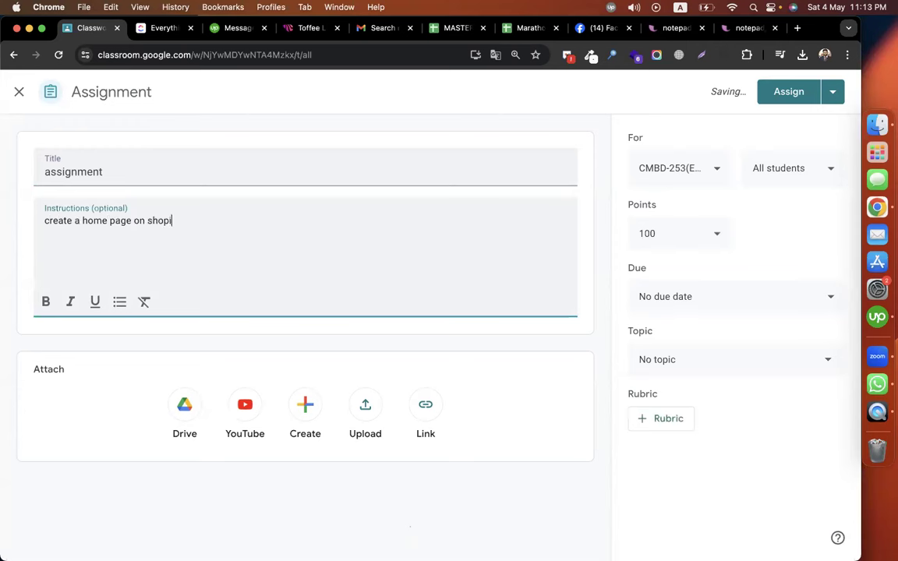
pyautogui.write('fy using gempages ')
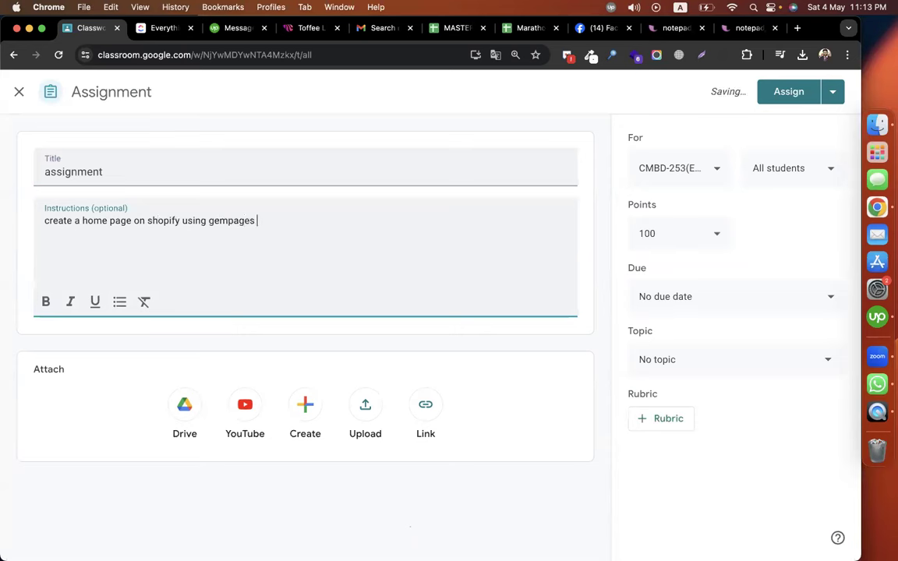
pyautogui.write('take content from here')
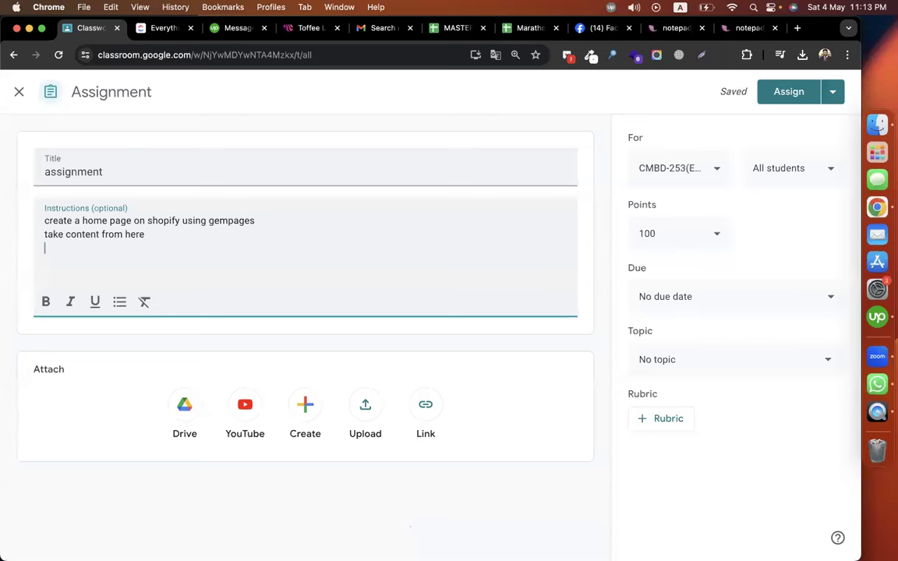
# Paste the content document link into the instructions and add a line ending 'password.'.
pyautogui.press('Return')
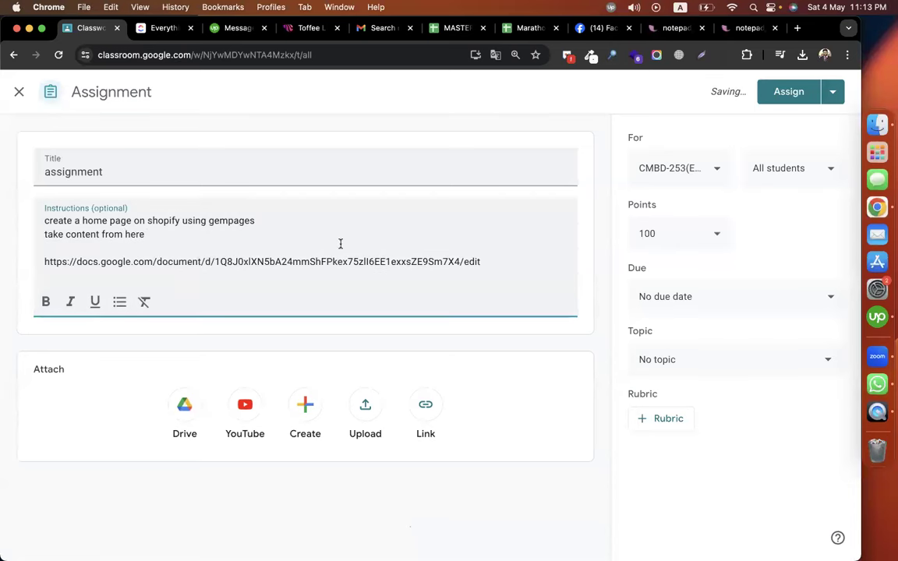
pyautogui.press('Return')
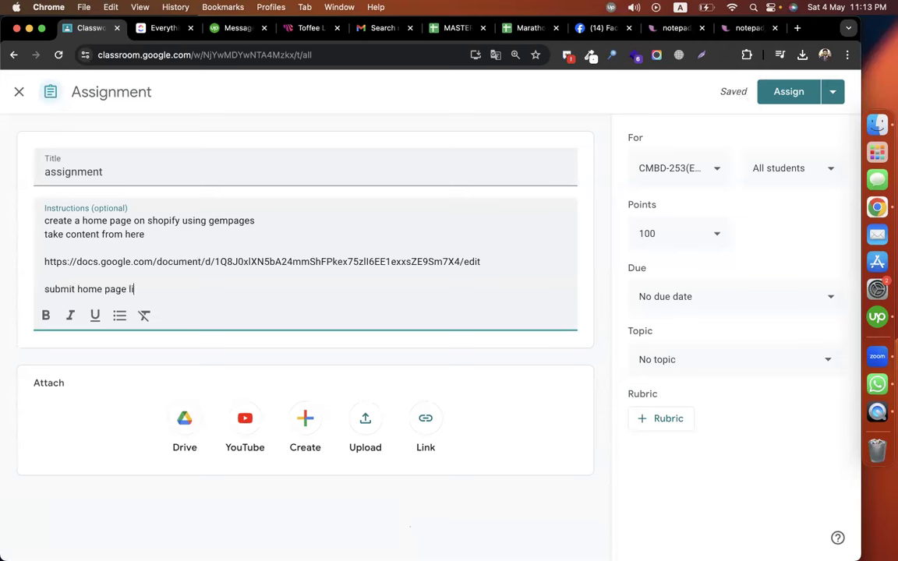
pyautogui.write('ass')
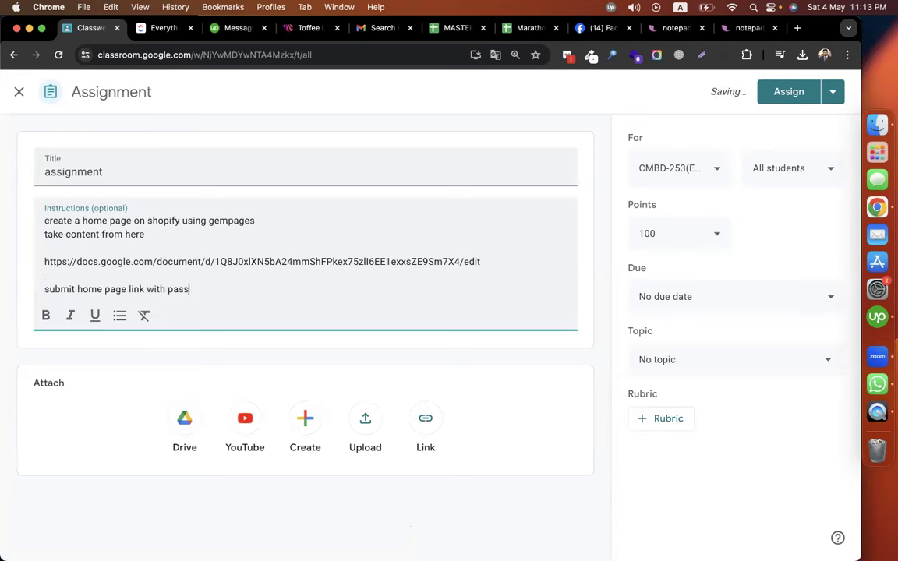
pyautogui.write('word.')
# File the assignment under the Episode-09 topic and assign it to all students.
pyautogui.click(696, 357)
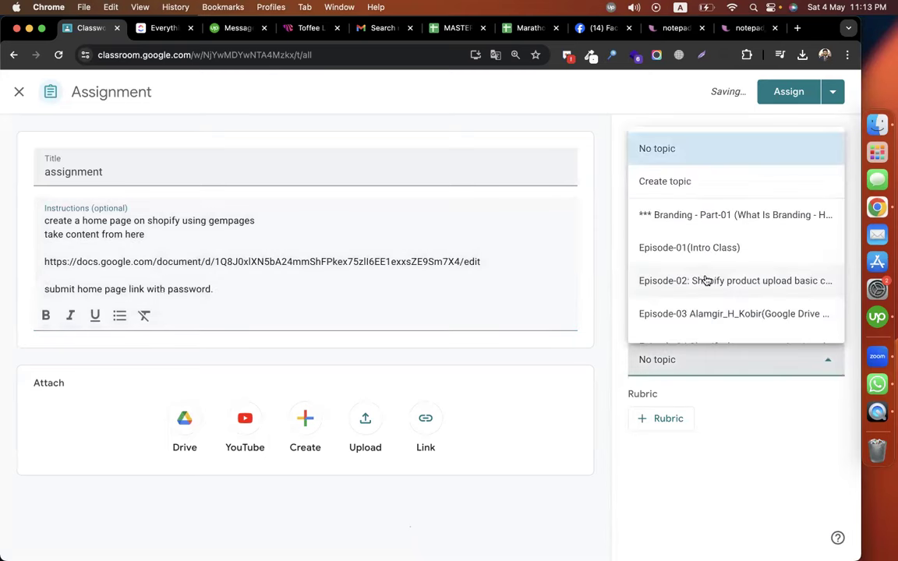
pyautogui.scroll(-3, 705, 281)
pyautogui.click(739, 323)
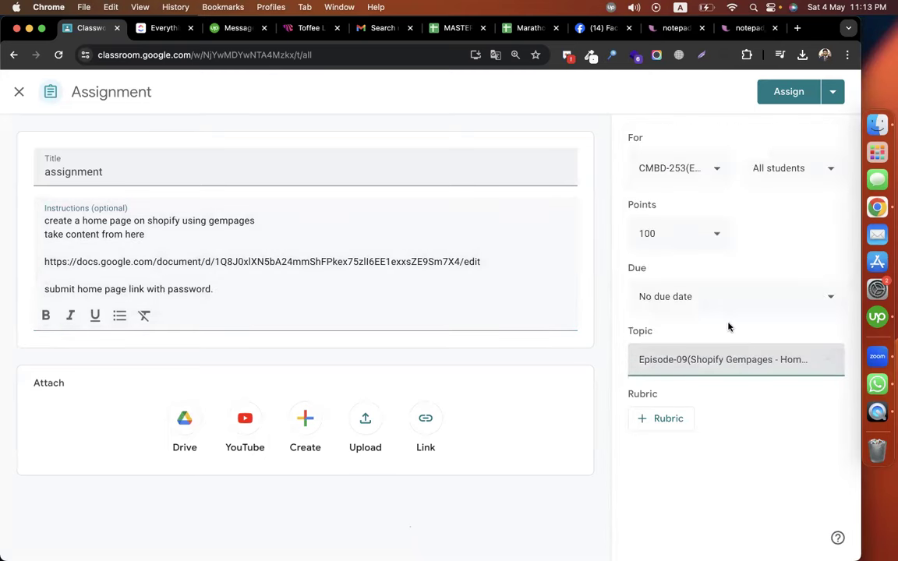
pyautogui.click(803, 93)
# Glance at the GemPages home page editor and live storefront, then return to Classroom.
pyautogui.hotkey('ctrl', 'Right')
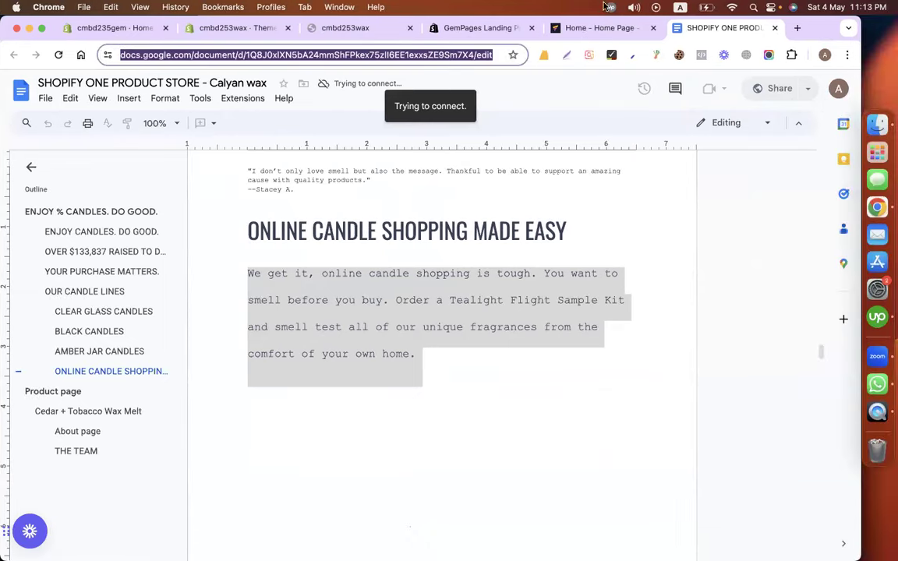
pyautogui.click(599, 29)
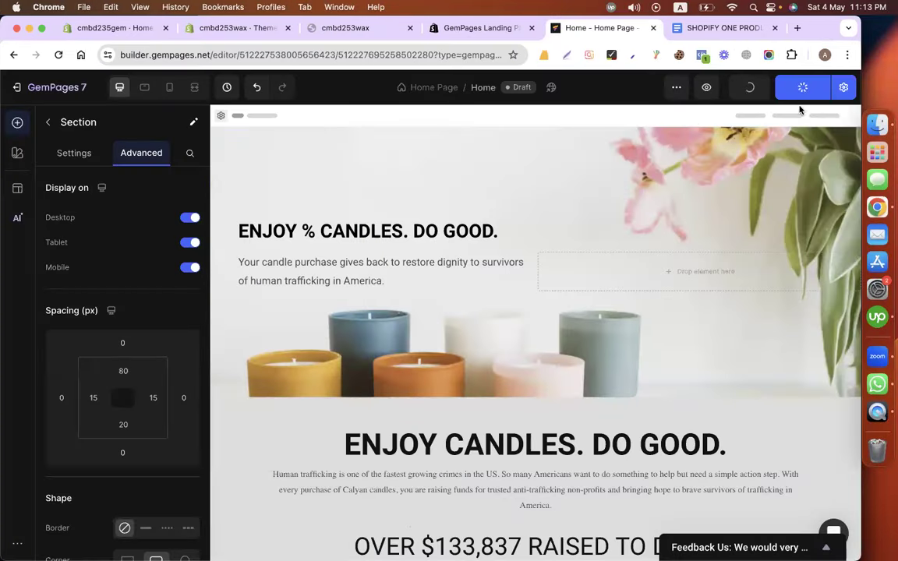
pyautogui.click(338, 31)
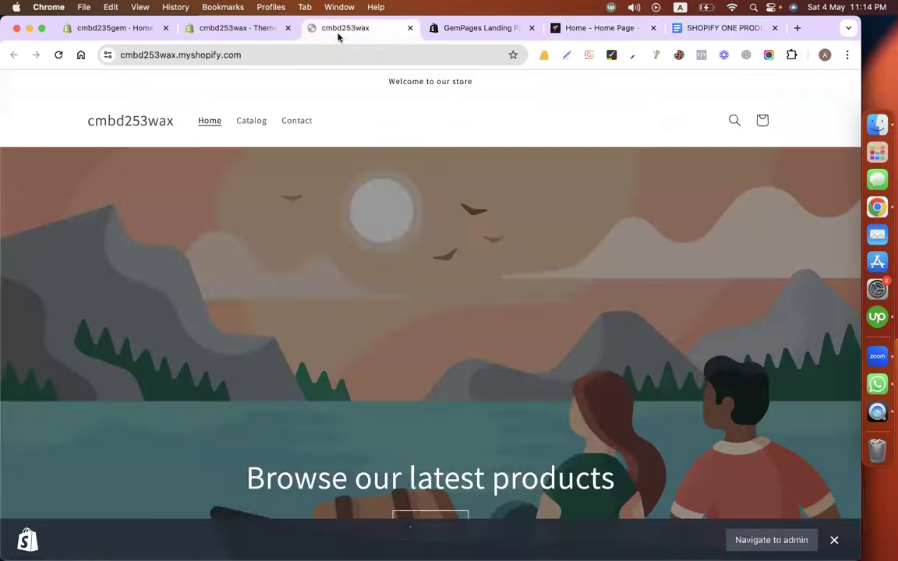
pyautogui.hotkey('ctrl', 'Left')
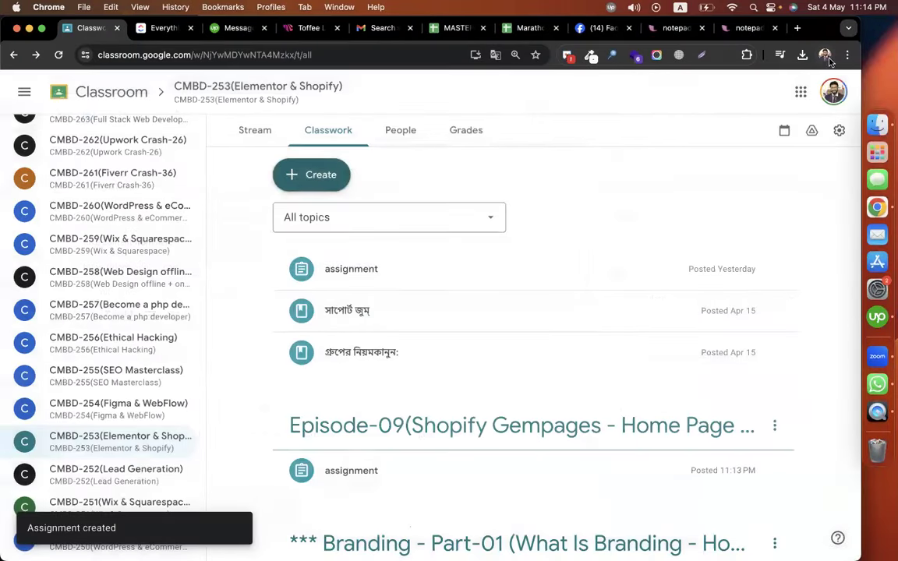
# In another browser profile, search Drive for 'shopif' and open LIVE SITES - SHOPIFY.
pyautogui.click(826, 57)
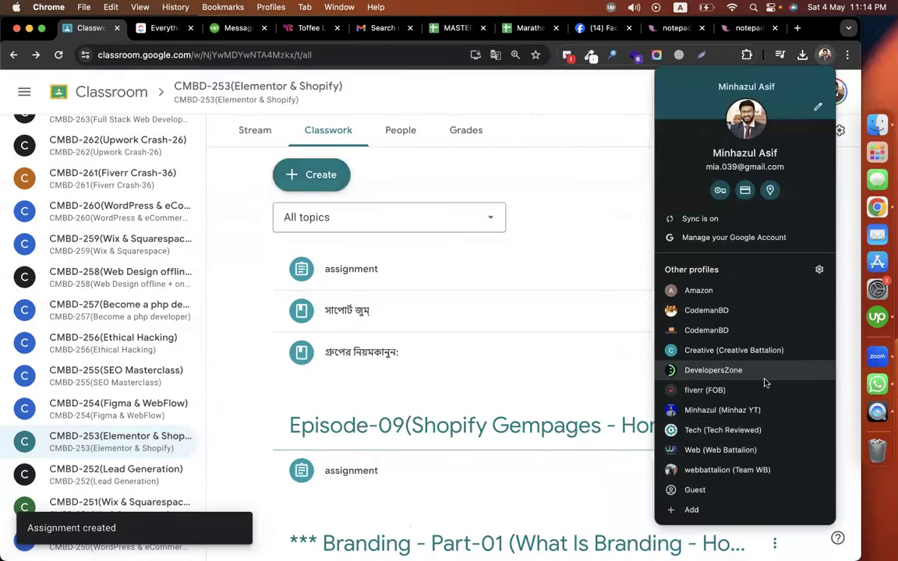
pyautogui.click(730, 451)
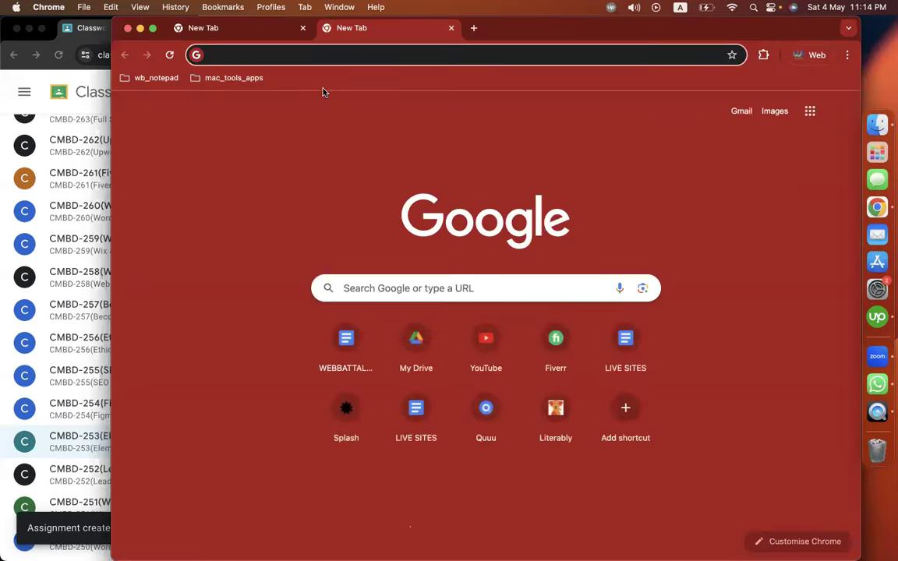
pyautogui.write('dr')
pyautogui.press('Return')
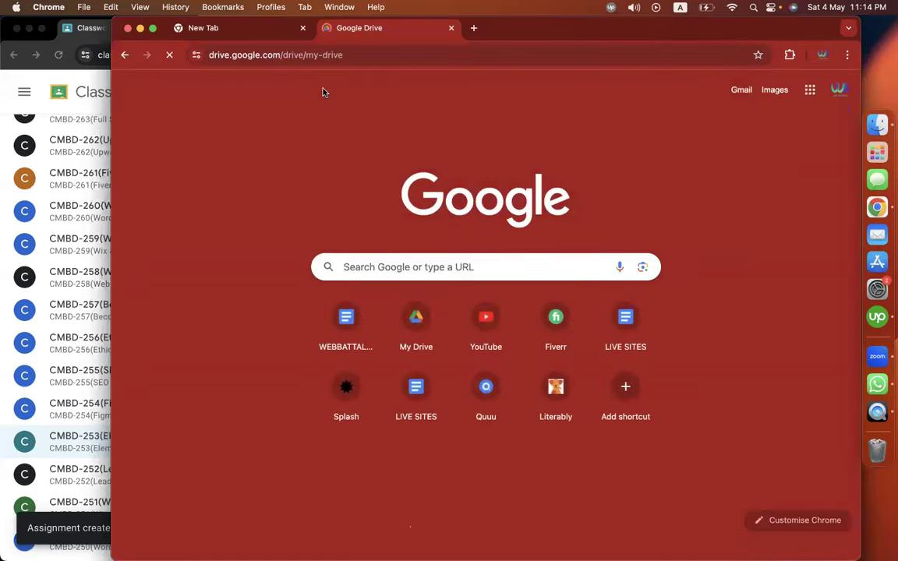
pyautogui.click(357, 88)
pyautogui.write('shopif')
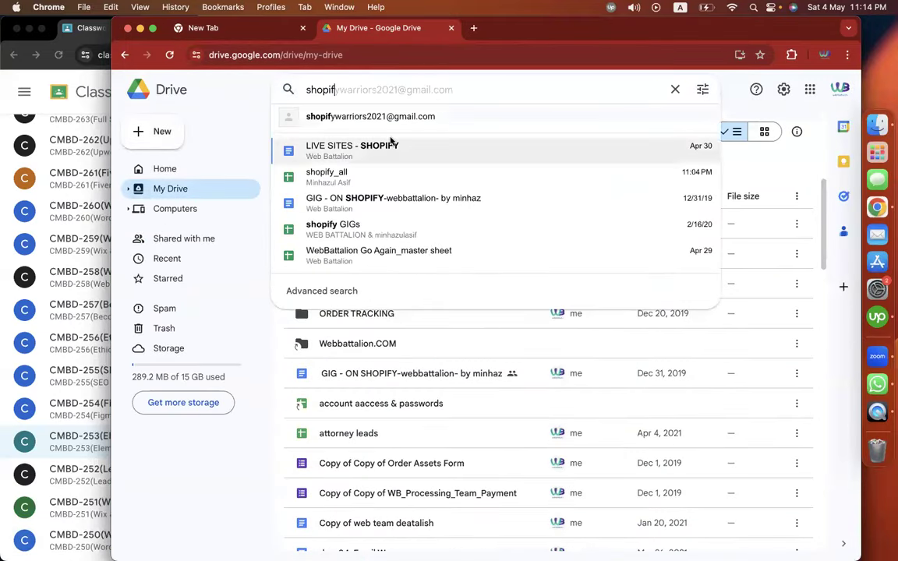
pyautogui.click(391, 142)
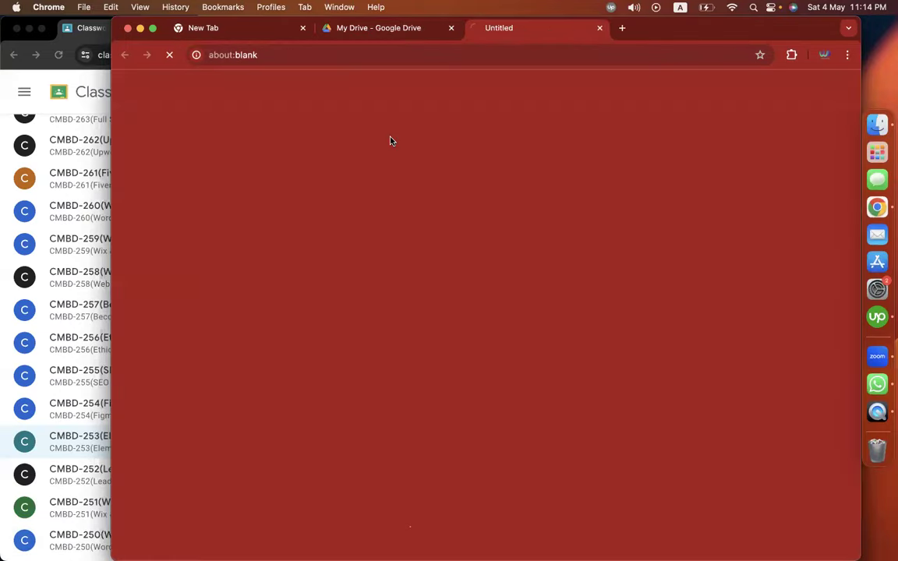
# Copy the first seven Shopify Dropship practice-site lines and return to Classroom's create menu.
pyautogui.scroll(-12, 450, 281)
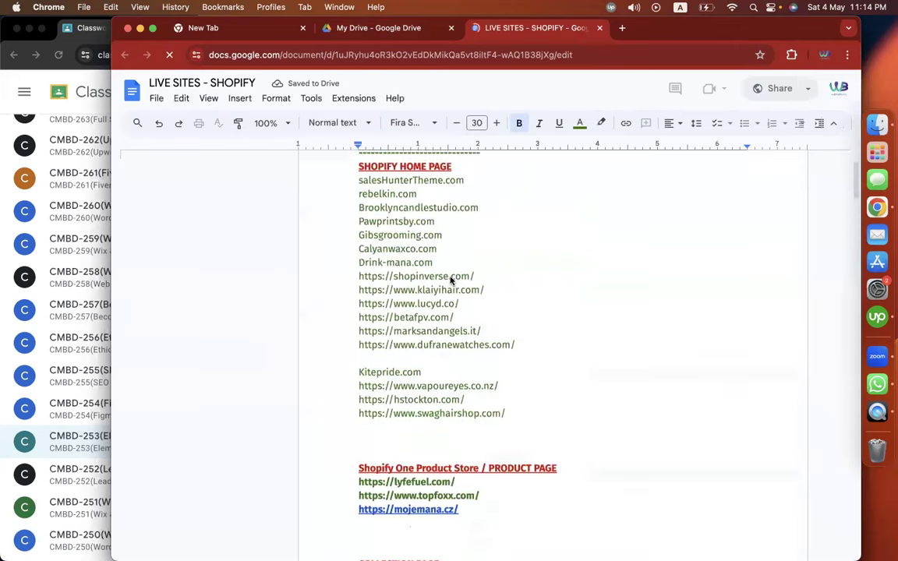
pyautogui.scroll(-5, 451, 282)
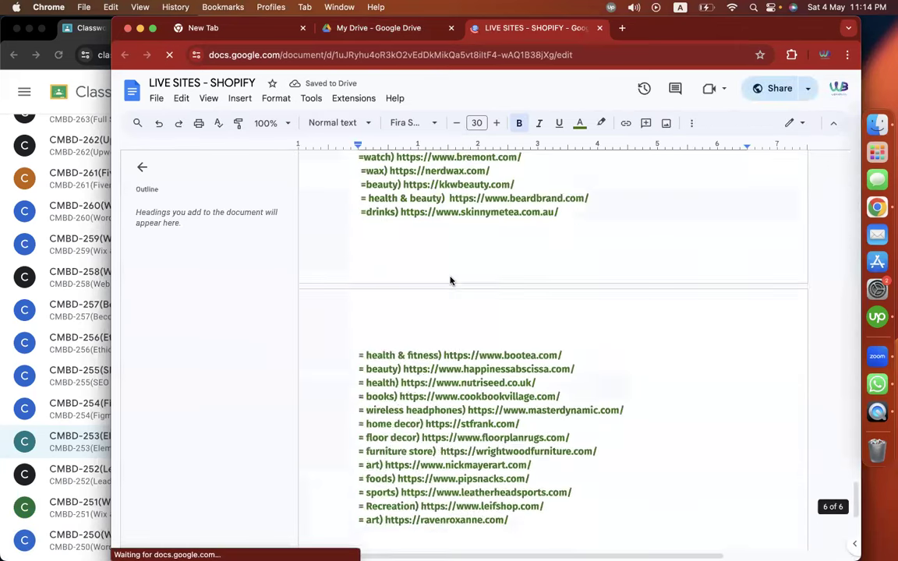
pyautogui.scroll(3, 426, 381)
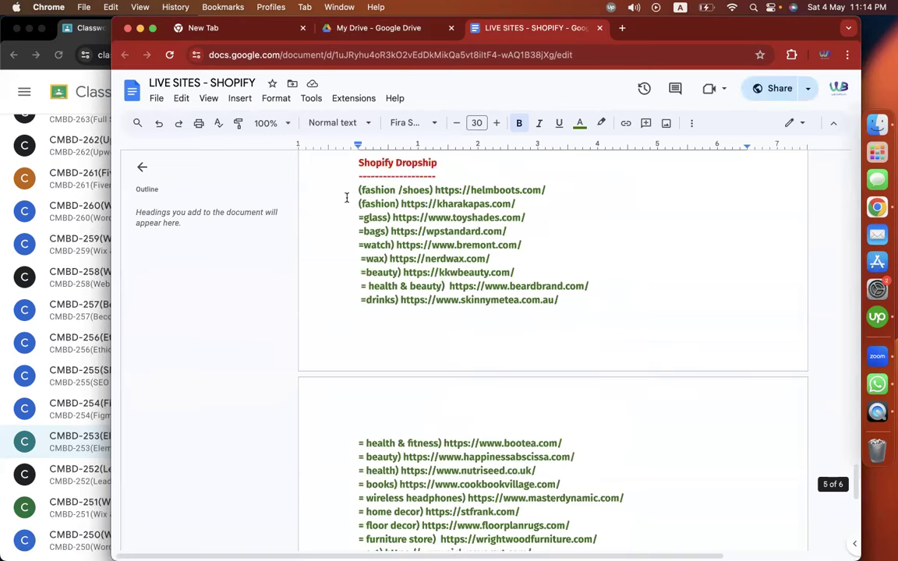
pyautogui.moveTo(308, 193); pyautogui.dragTo(553, 265)
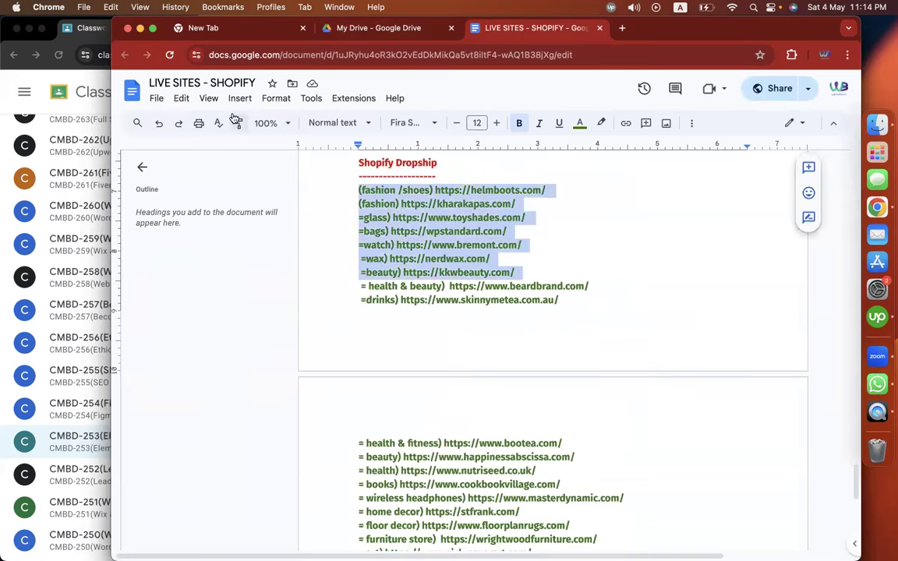
pyautogui.click(101, 30)
pyautogui.click(319, 175)
# Start a material titled 'sample home page for practise work' with the seven site links as description.
pyautogui.click(326, 316)
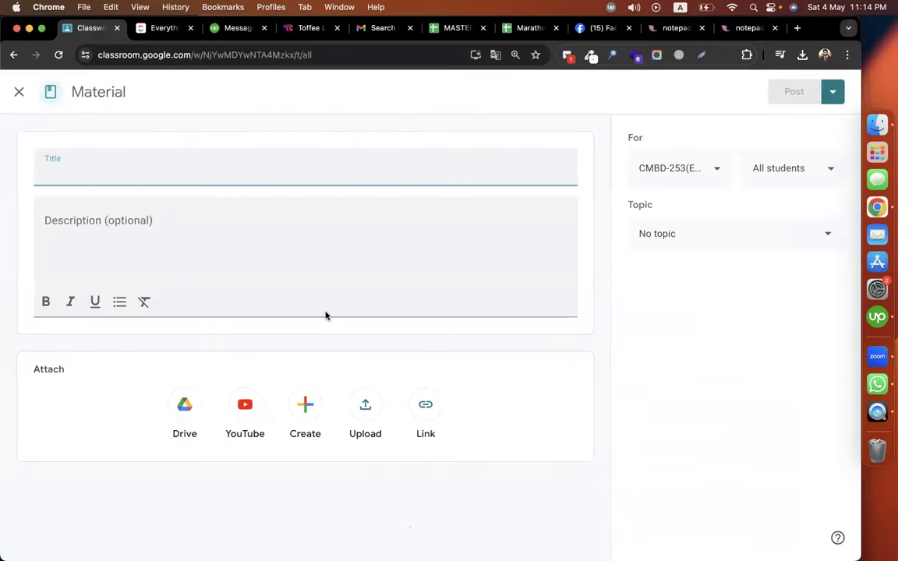
pyautogui.write('S')
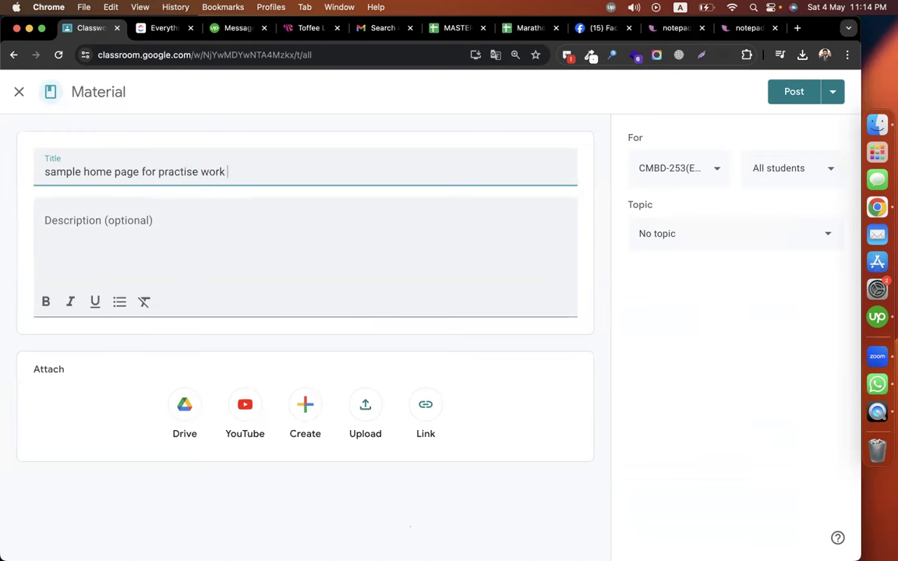
pyautogui.click(194, 232)
pyautogui.write('(fashion /shoes) https://helmboots.com/ (fashion) https://kharakapas.com/ =glass) https://www.toyshades.com/ =bags) https://wpstandard.com/ =watch) https://www.bremont.com/  =wax) https://nerdwax.com/  =beauty) https://kkwbeauty.com/')
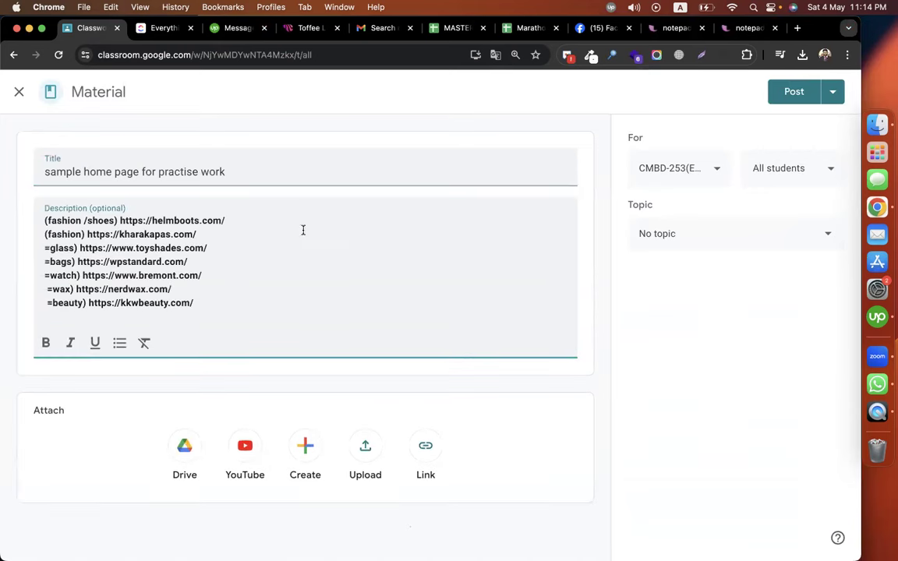
# File the material under the Episode-09 topic and post it to all students.
pyautogui.click(663, 236)
pyautogui.scroll(-5, 711, 317)
pyautogui.scroll(5, 717, 318)
pyautogui.scroll(-5, 717, 319)
pyautogui.click(715, 457)
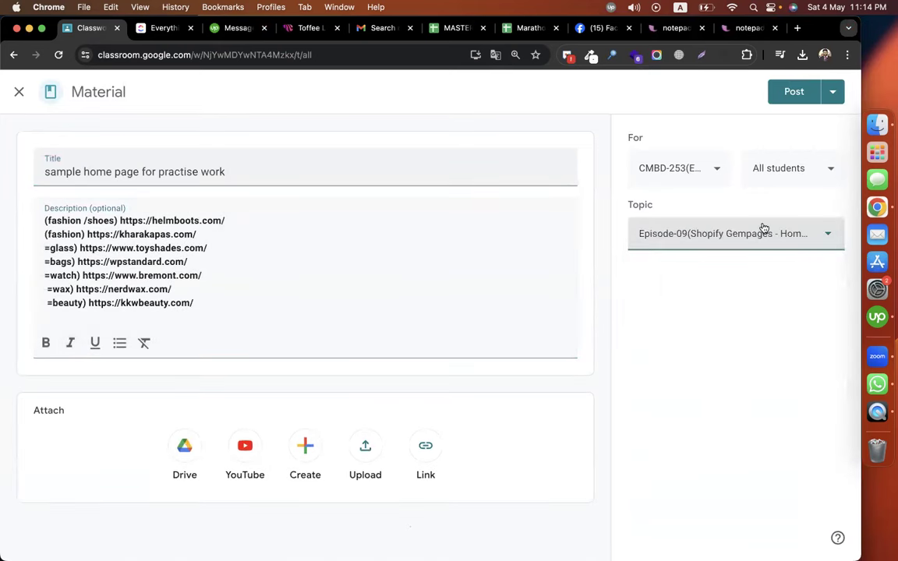
pyautogui.click(791, 95)
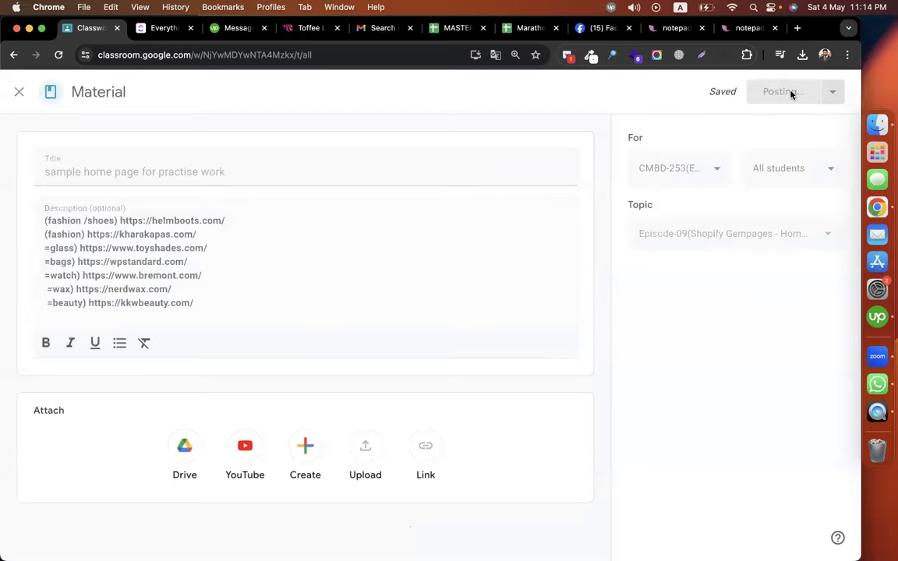
pyautogui.hotkey('ctrl', 'Right')
pyautogui.click(580, 30)
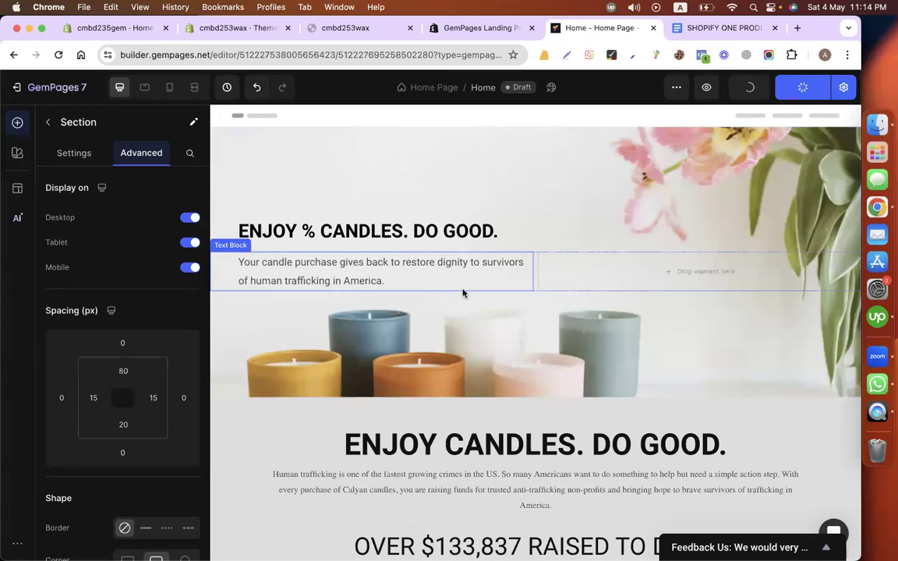
# Switch among the SHOPIFY ONE PRODUCT notes, home page editor, GemPages App Store and storefront tabs.
pyautogui.click(705, 28)
pyautogui.click(577, 29)
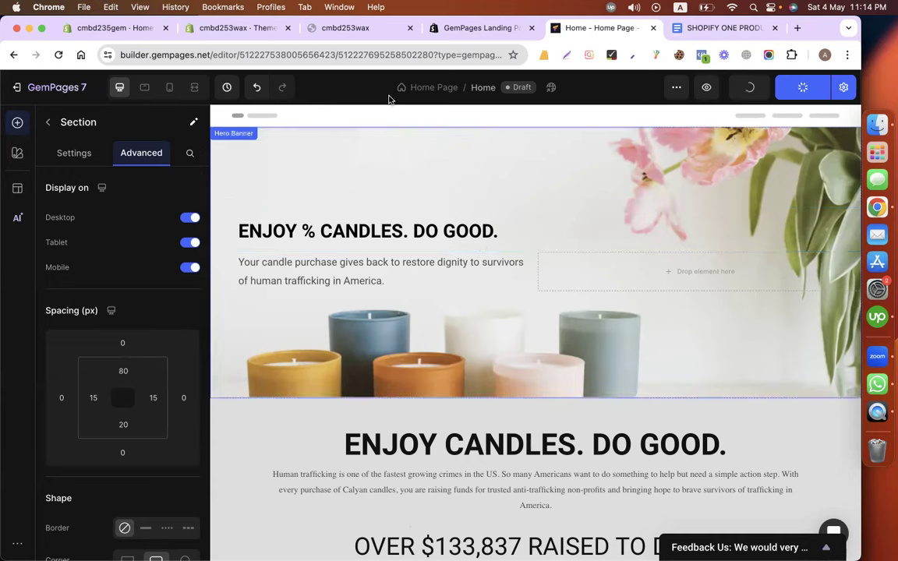
pyautogui.click(478, 28)
pyautogui.click(586, 30)
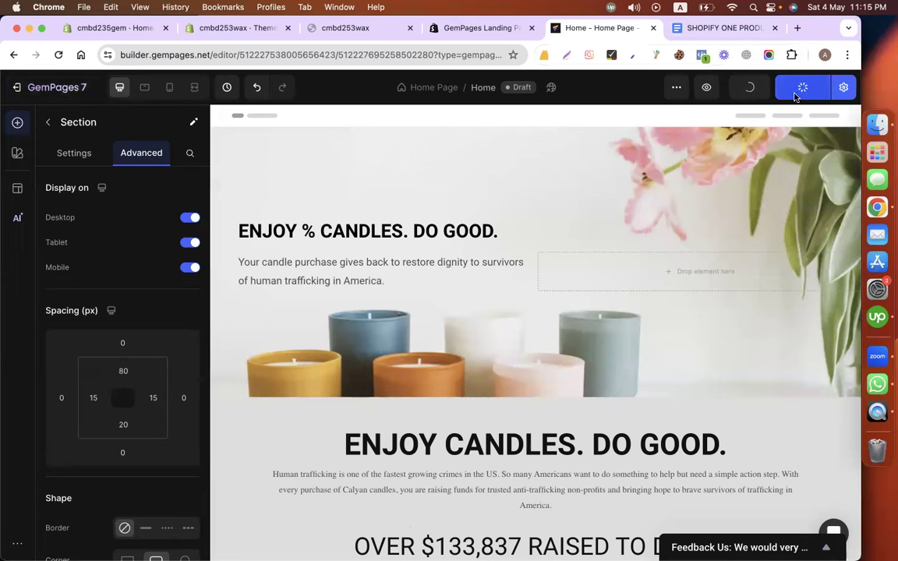
pyautogui.rightClick(49, 88)
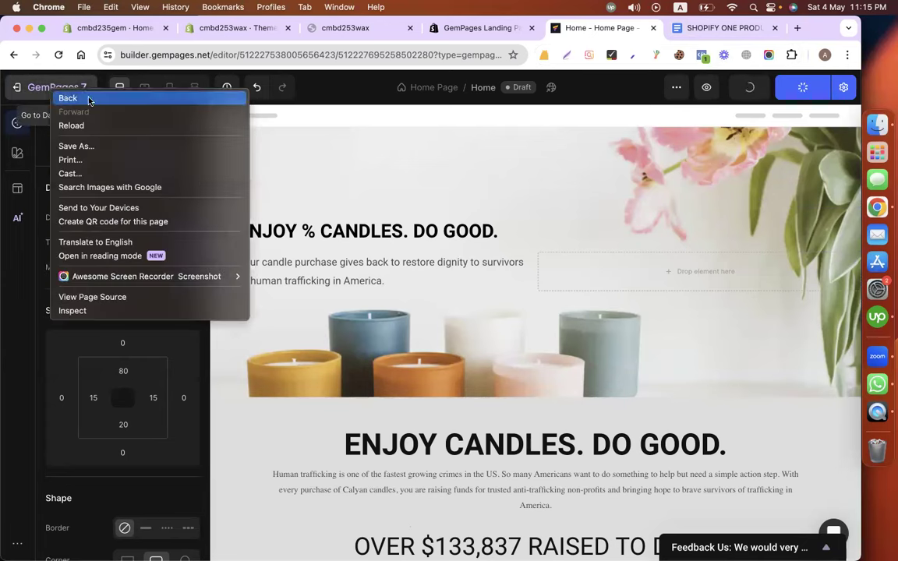
pyautogui.click(378, 129)
pyautogui.click(479, 28)
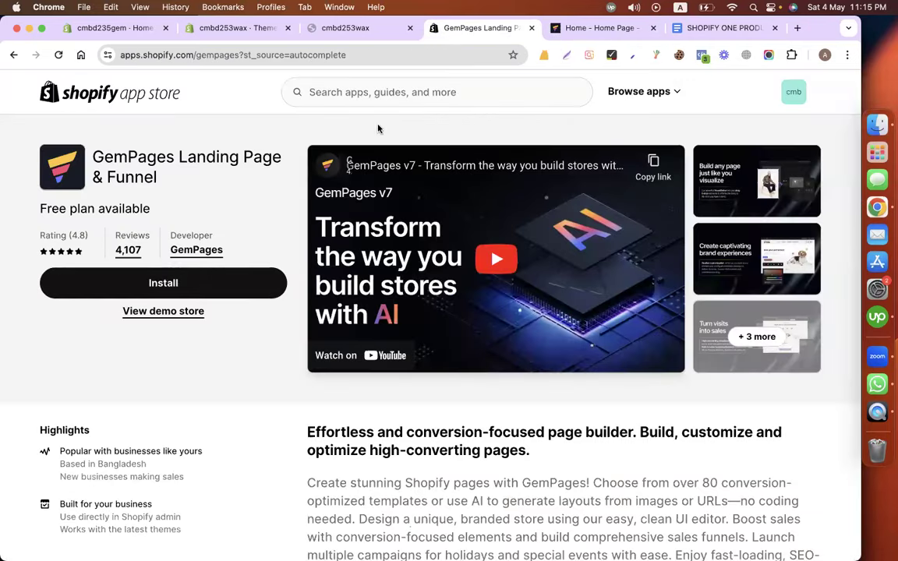
pyautogui.click(345, 28)
# Open GemPages Builder from Shopify Apps and filter recent pages to Home, opening the draft's actions.
pyautogui.click(230, 29)
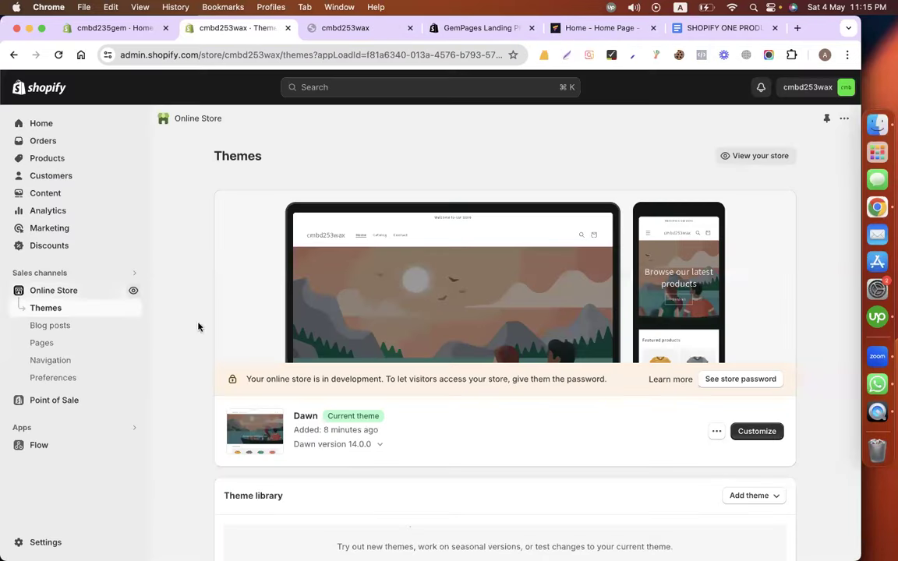
pyautogui.click(134, 428)
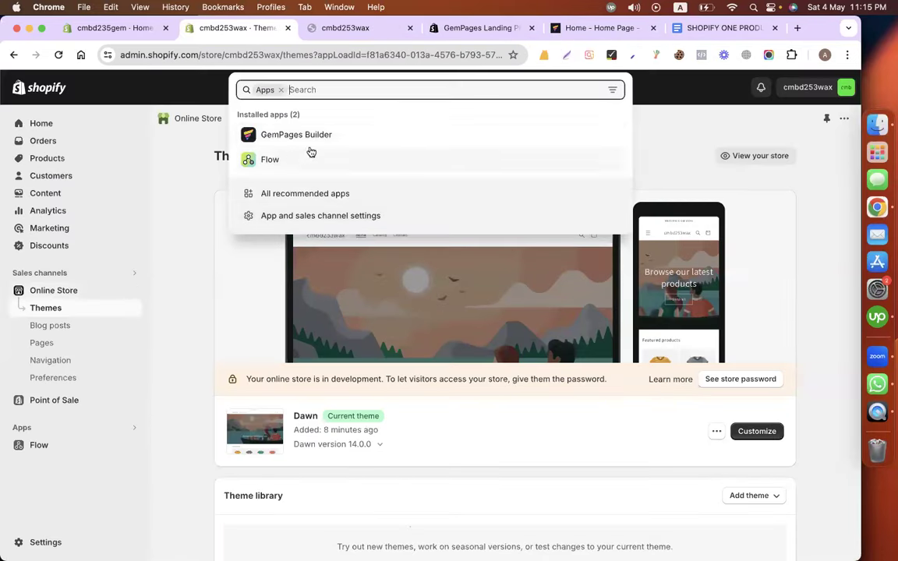
pyautogui.click(311, 151)
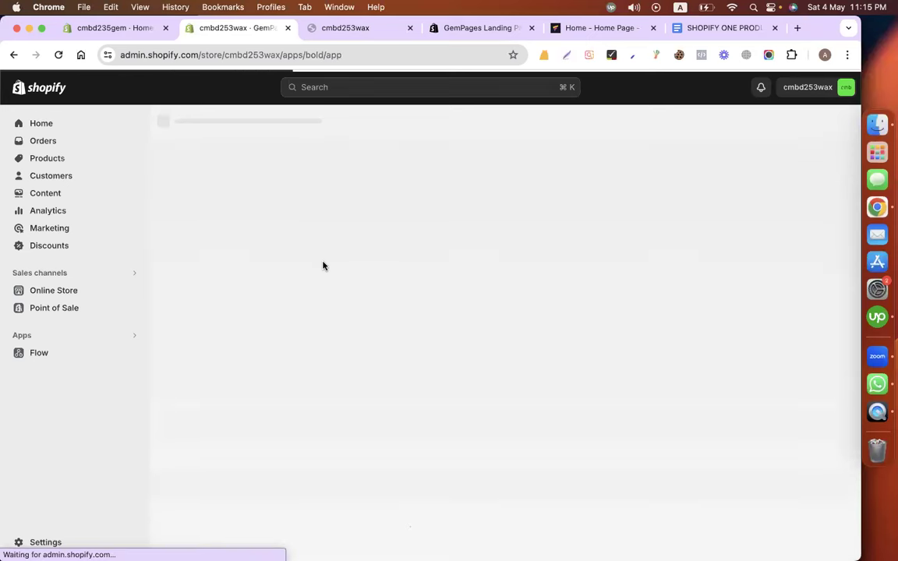
pyautogui.scroll(-3, 223, 380)
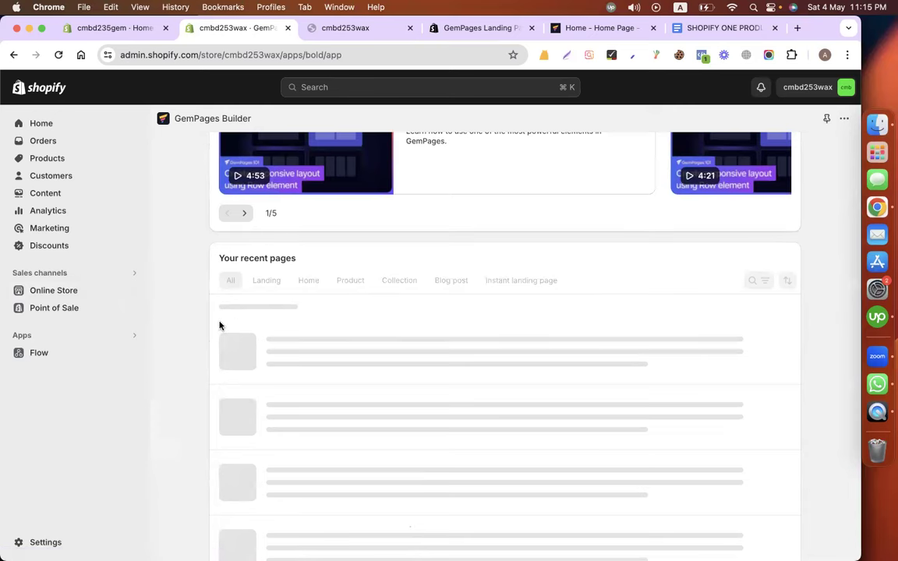
pyautogui.scroll(-1, 432, 307)
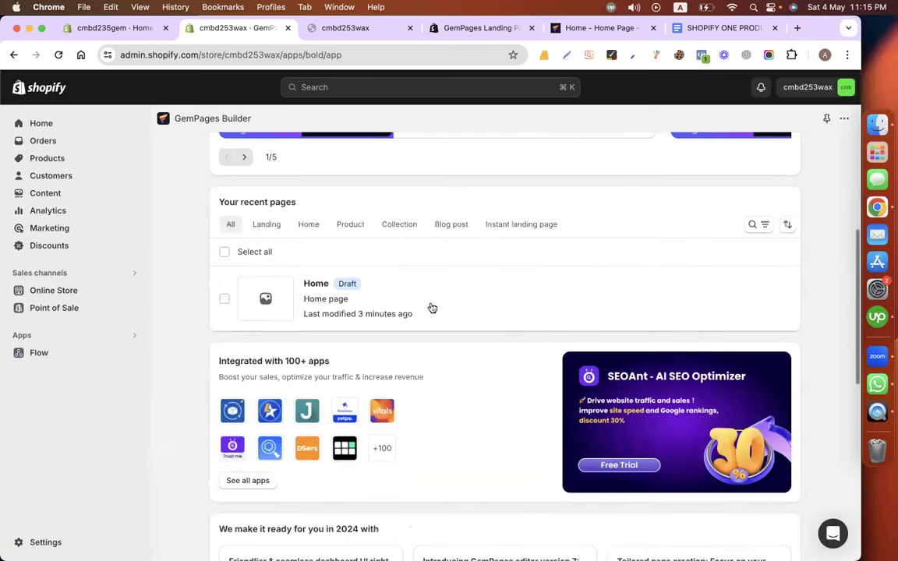
pyautogui.click(309, 225)
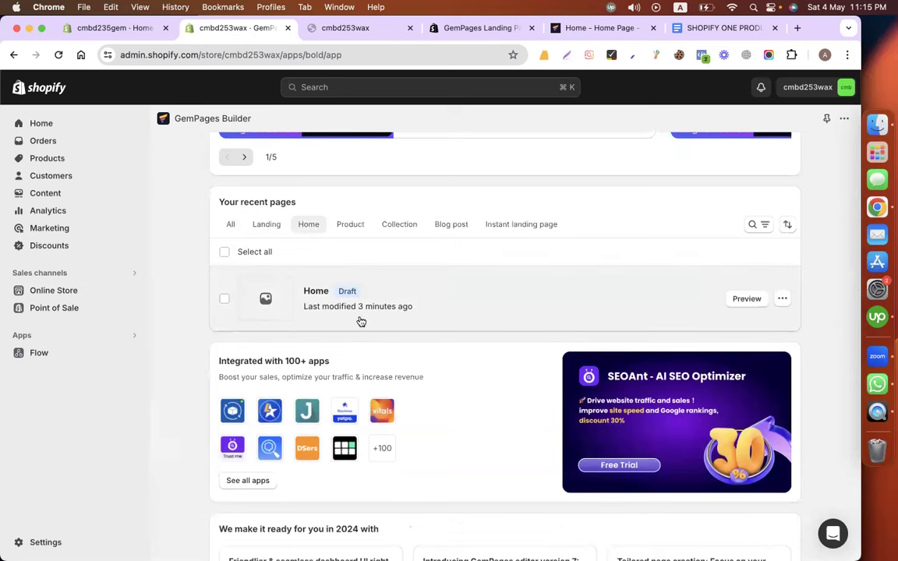
pyautogui.click(782, 300)
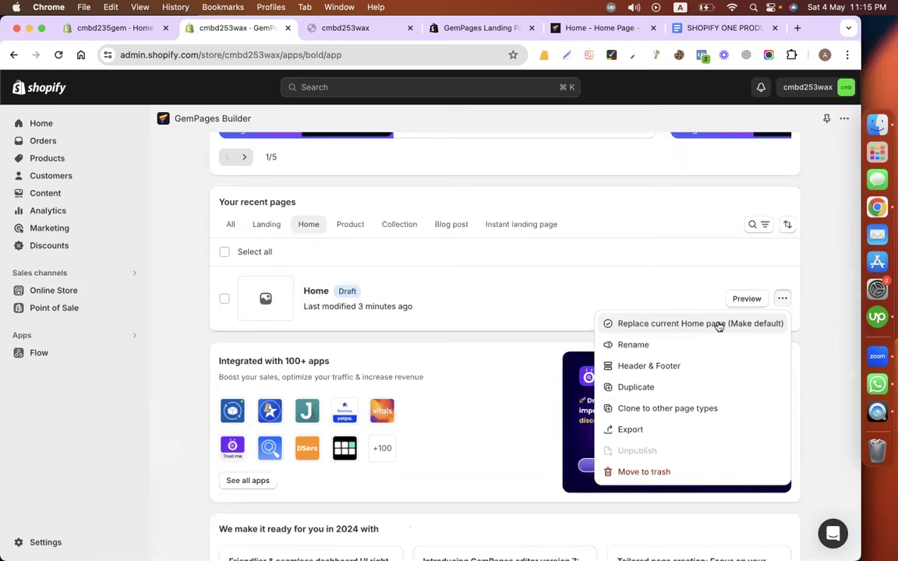
# Check the storefront and editor tabs, then close the Home draft's actions menu without choosing anything.
pyautogui.click(361, 30)
pyautogui.scroll(-15, 389, 224)
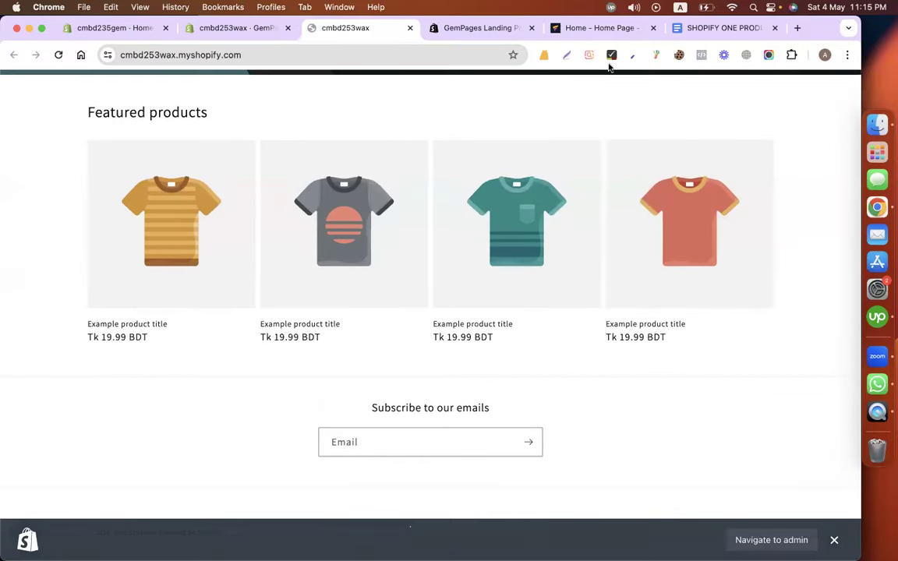
pyautogui.click(587, 30)
pyautogui.click(481, 29)
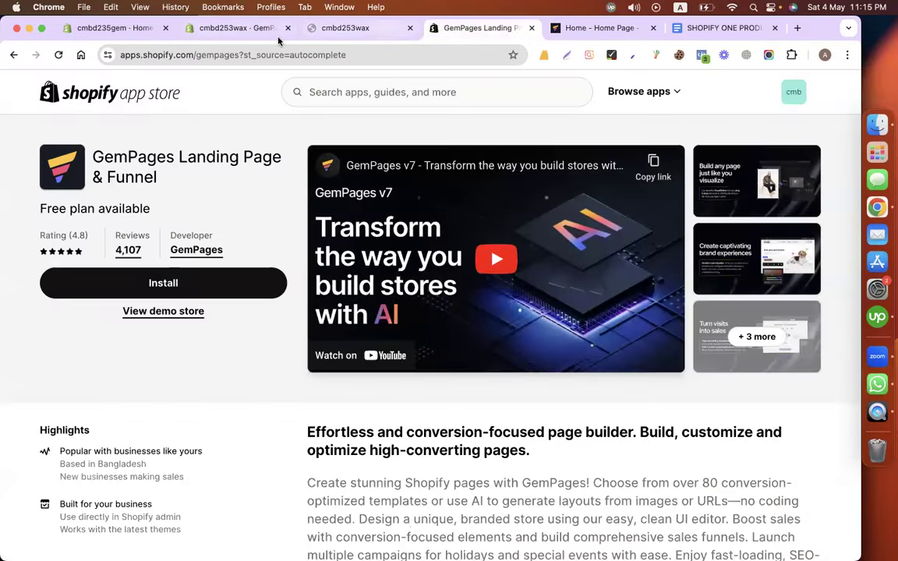
pyautogui.click(242, 29)
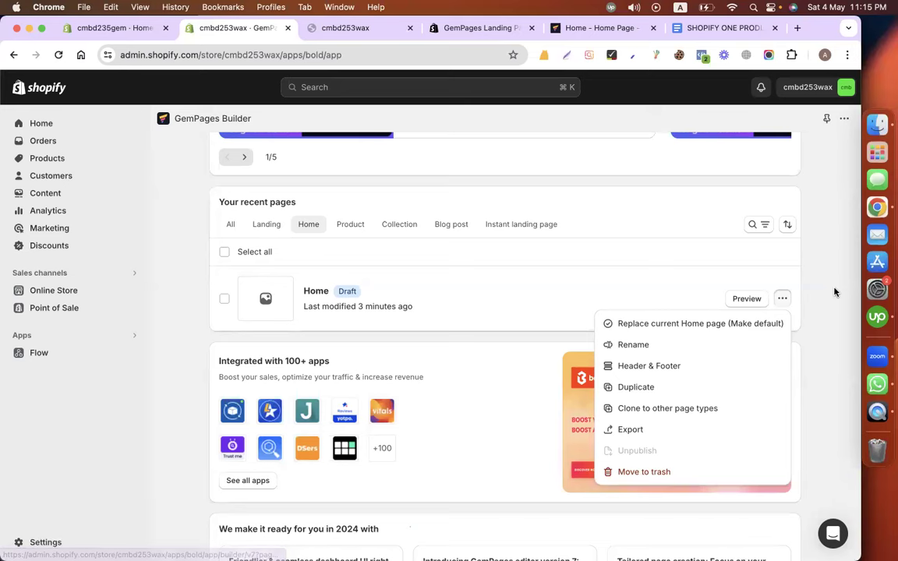
pyautogui.click(782, 298)
pyautogui.click(600, 28)
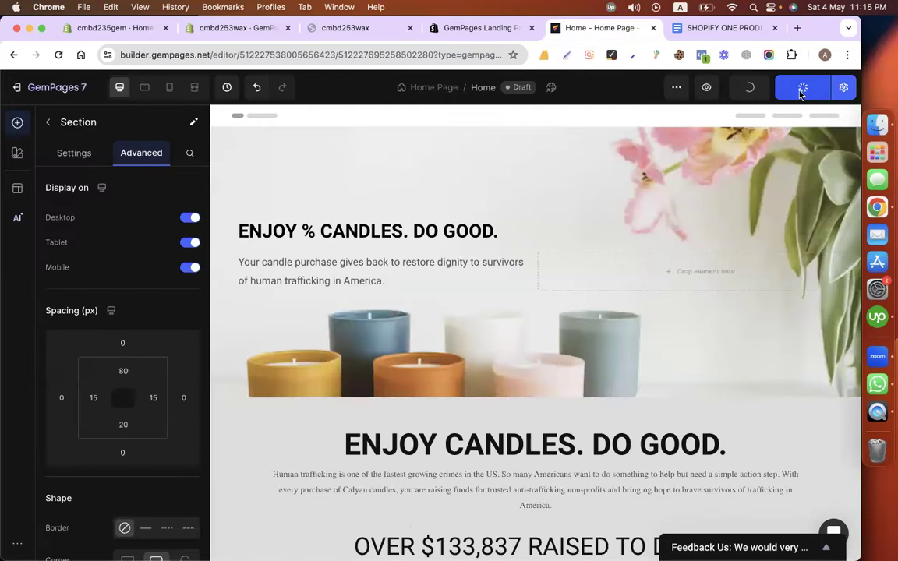
pyautogui.click(231, 29)
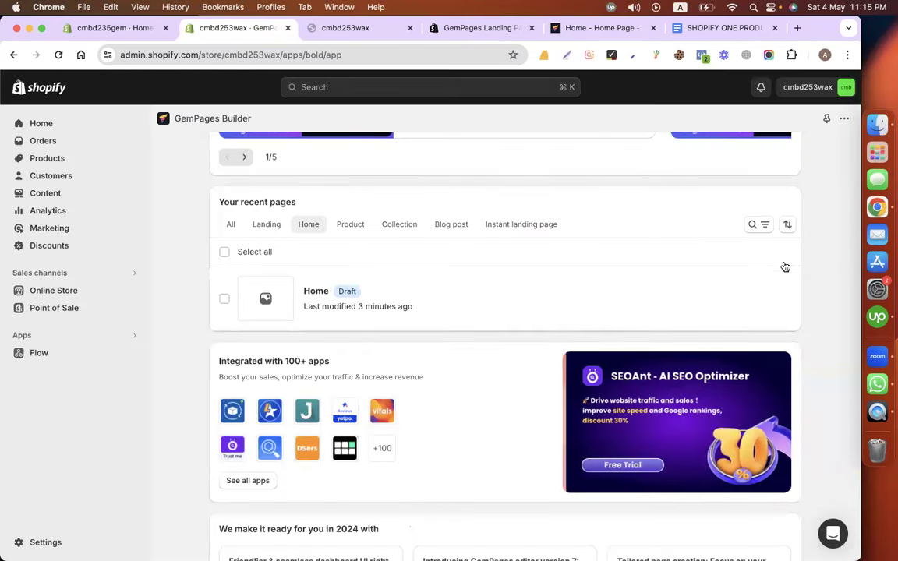
pyautogui.click(782, 299)
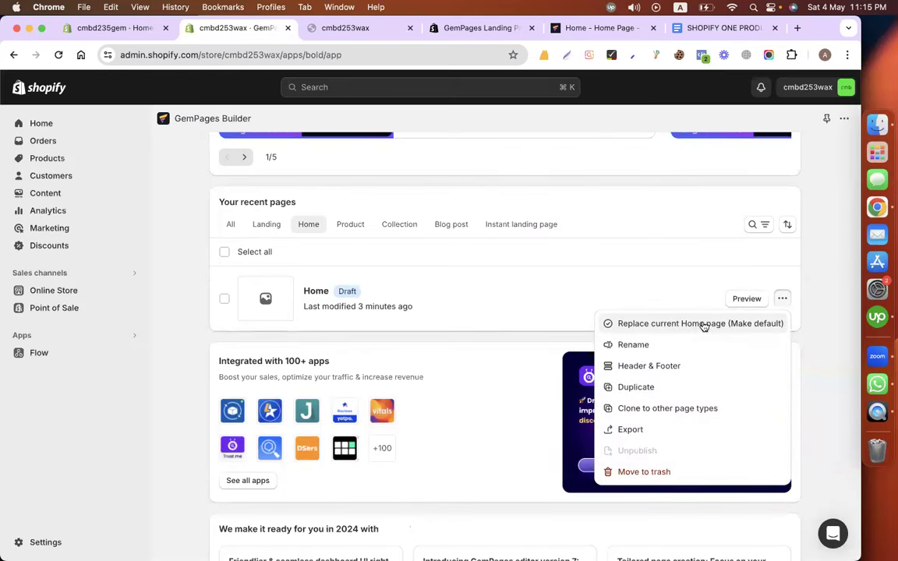
pyautogui.click(823, 251)
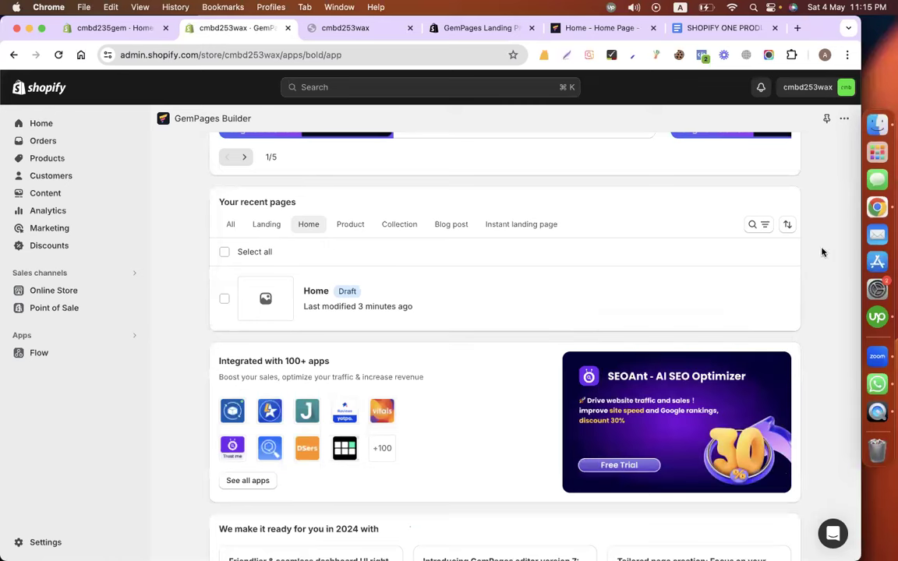